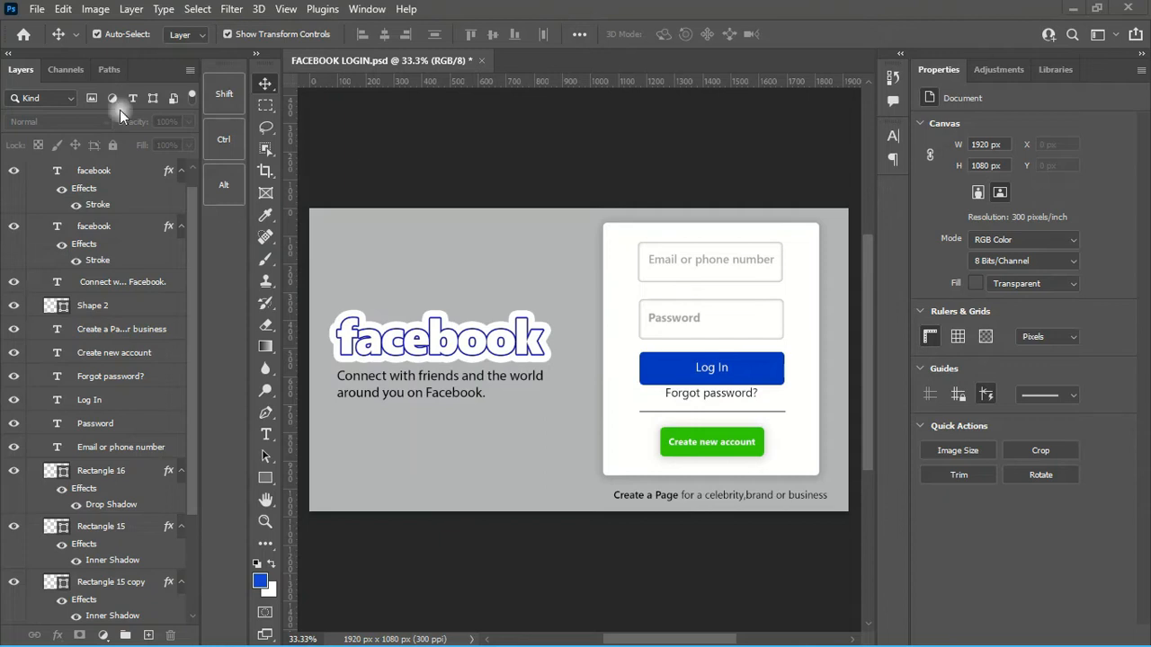
- Create a new 1920 x 1080 px document at 300 pixels/inch with a white background, named FB LOGIN PAGE
{"action": "left_click", "coordinate": [38, 11]}
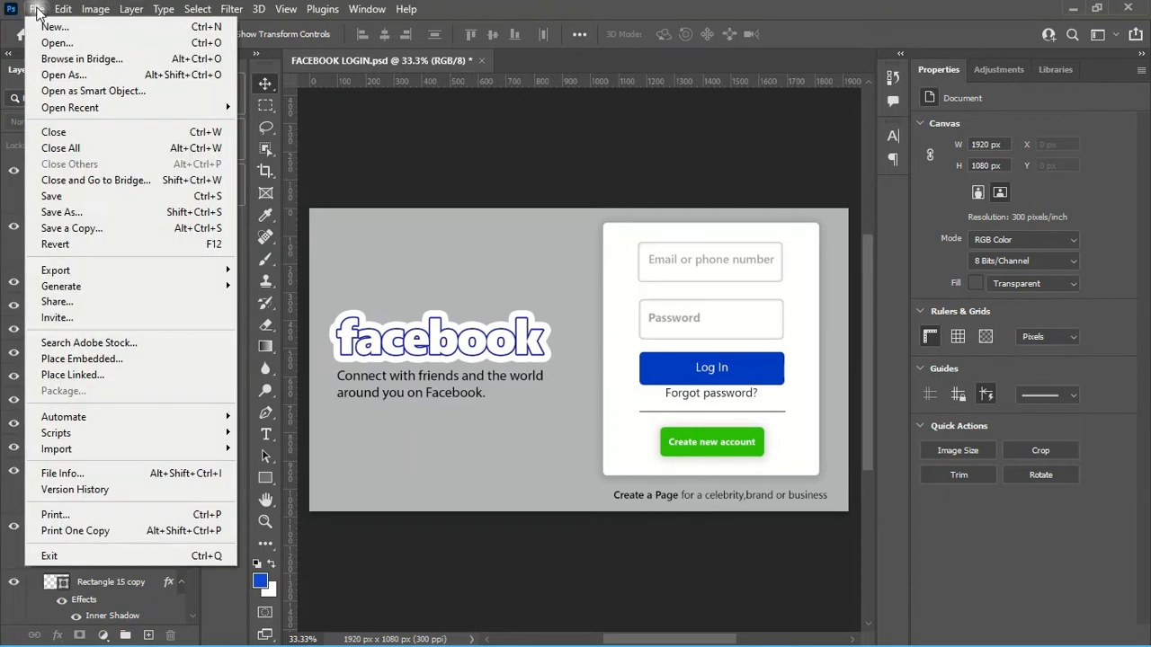
{"action": "left_click", "coordinate": [88, 33]}
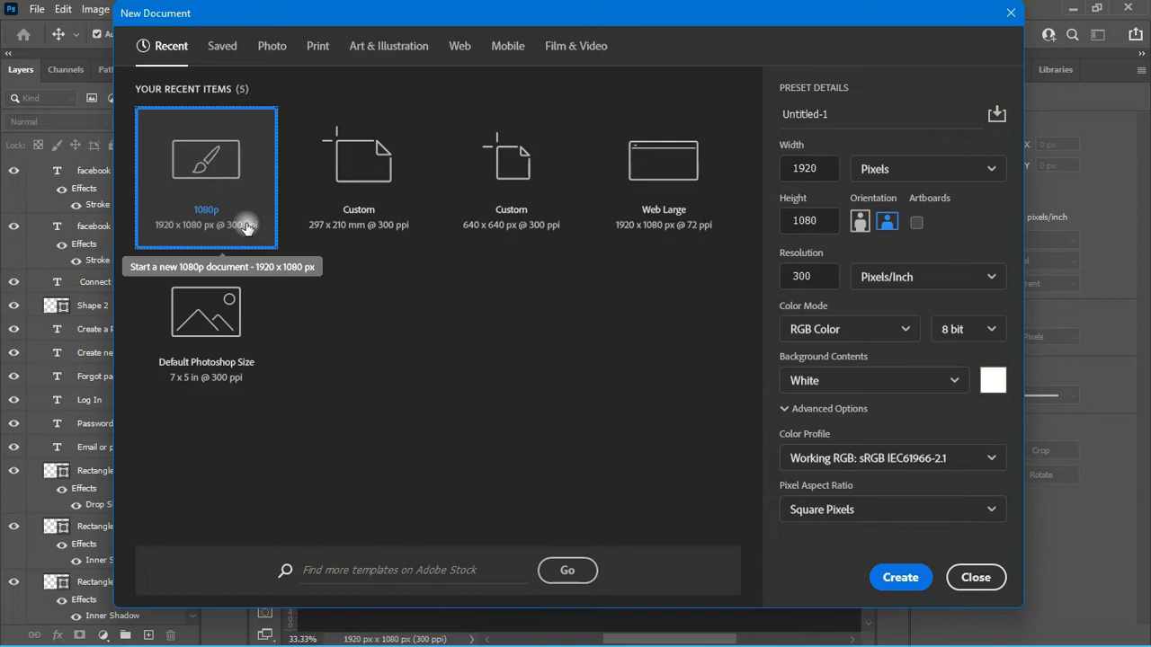
{"action": "double_click", "coordinate": [806, 168]}
{"action": "double_click", "coordinate": [813, 221]}
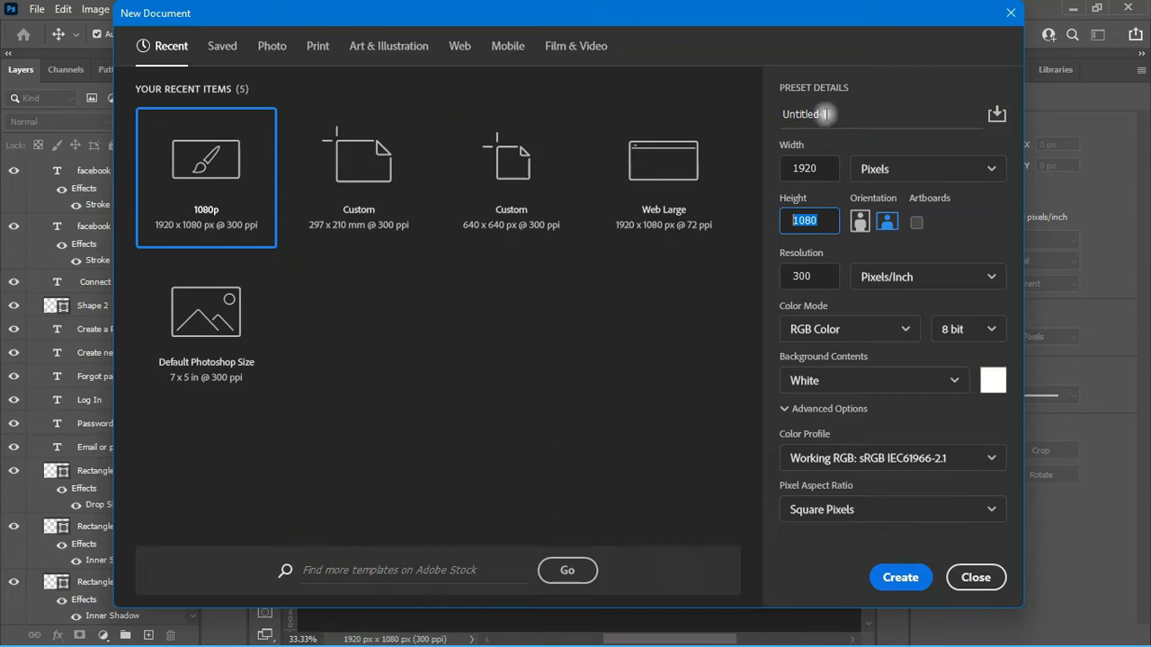
{"action": "left_click", "coordinate": [854, 114]}
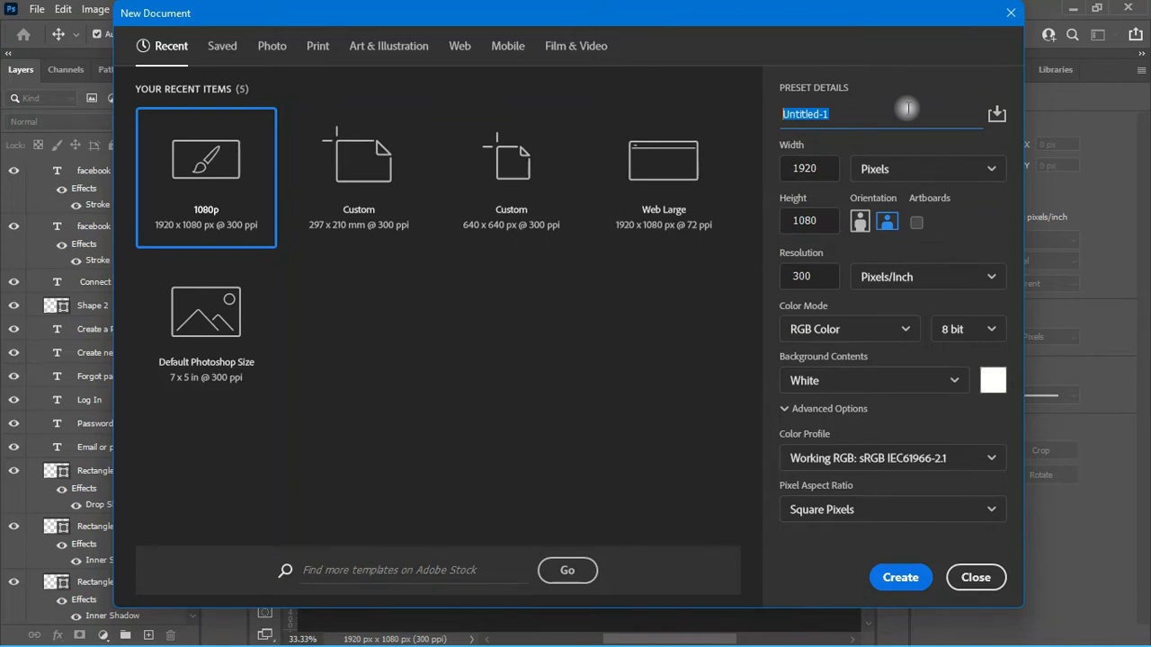
{"action": "type", "text": "FB"}
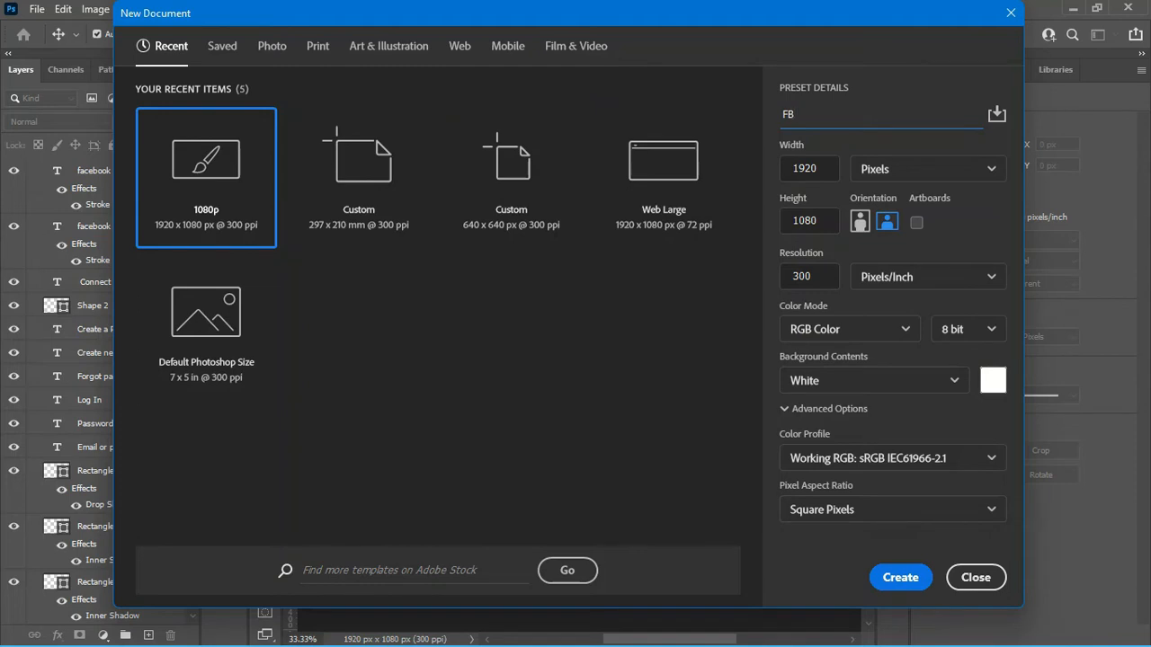
{"action": "type", "text": " LOGIN PAGE"}
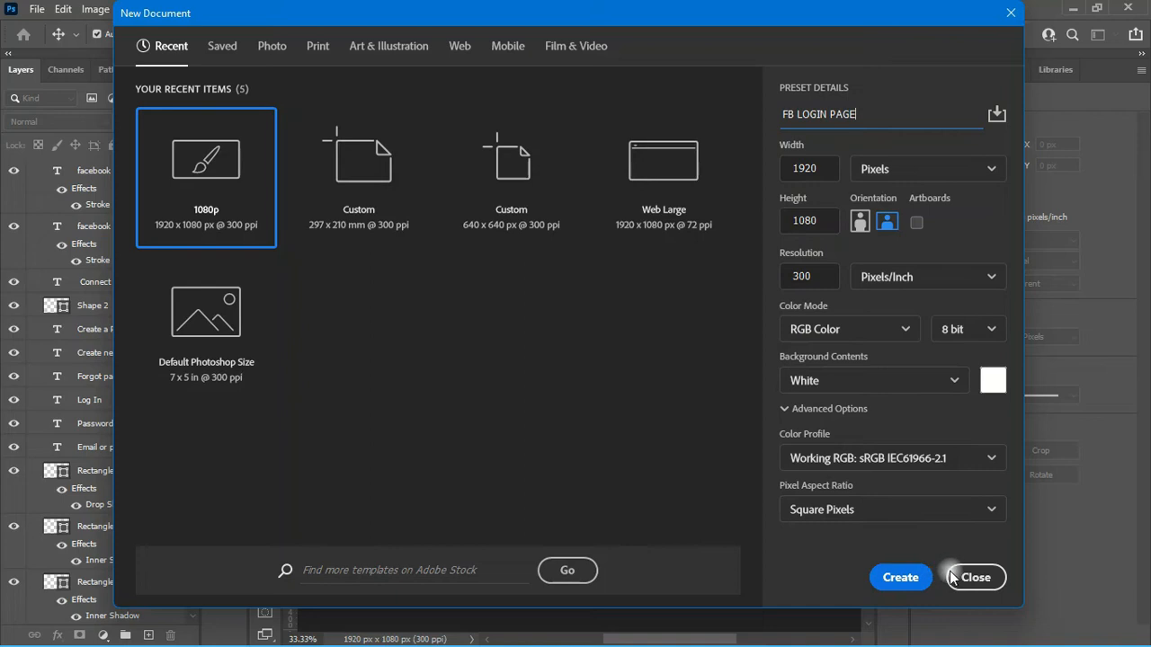
{"action": "left_click", "coordinate": [901, 583]}
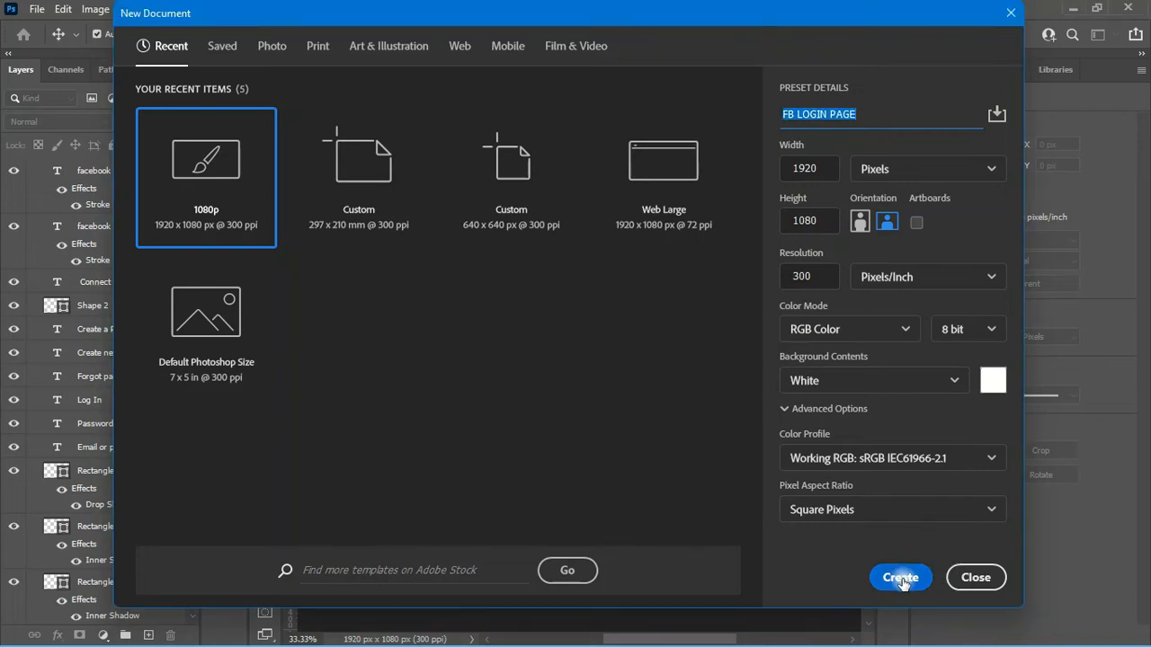
{"action": "left_click", "coordinate": [902, 580]}
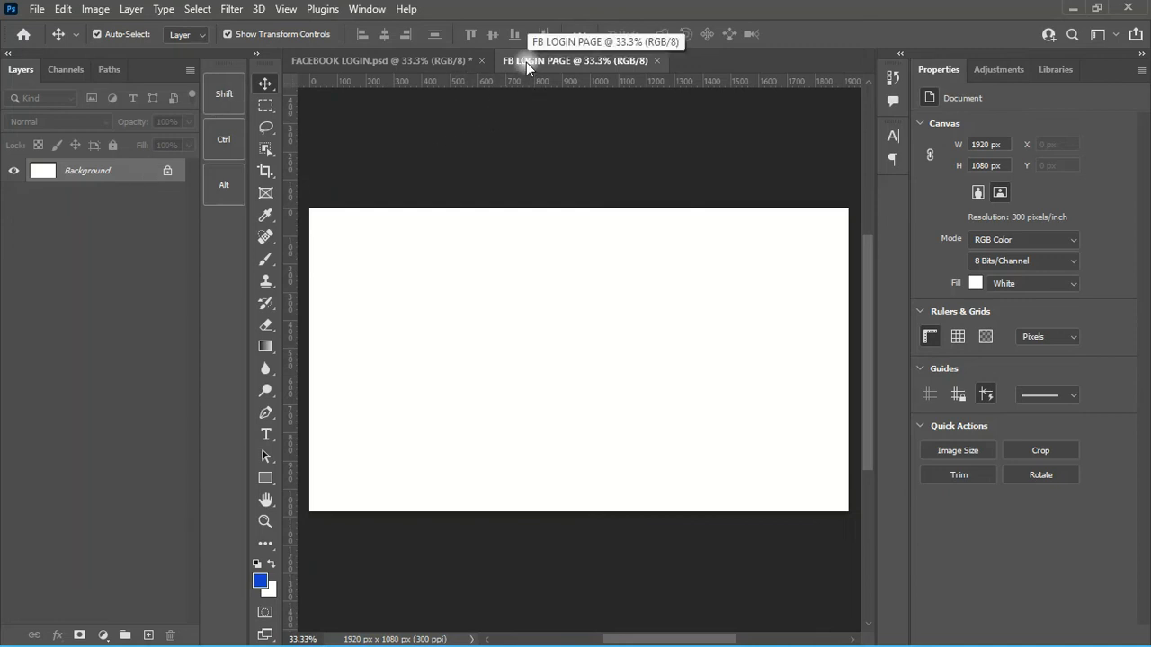
- Examine the finished login page design in FACEBOOK LOGIN.psd against the blank FB LOGIN PAGE document
{"action": "left_click", "coordinate": [413, 62]}
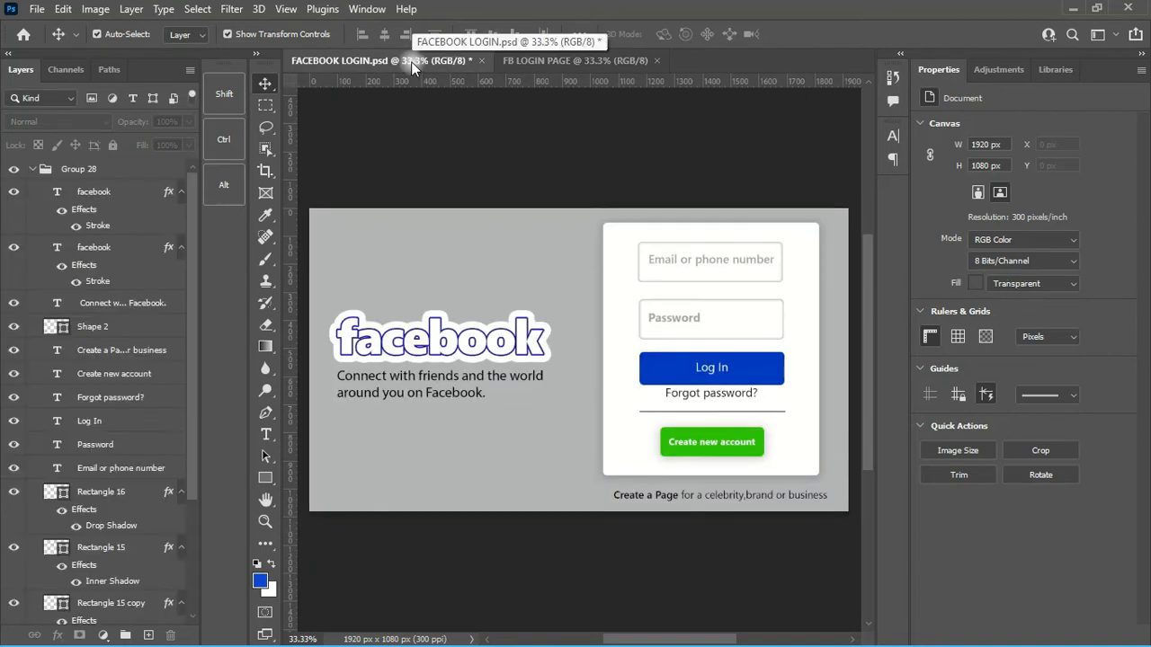
{"action": "left_click", "coordinate": [558, 62]}
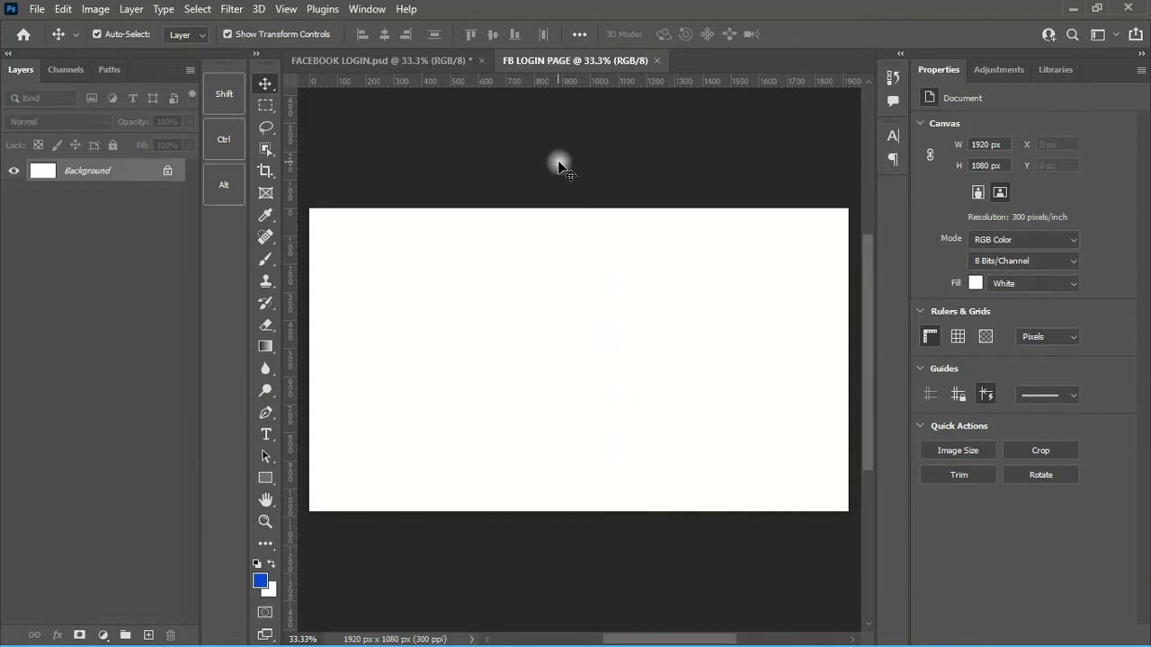
{"action": "left_click", "coordinate": [419, 59]}
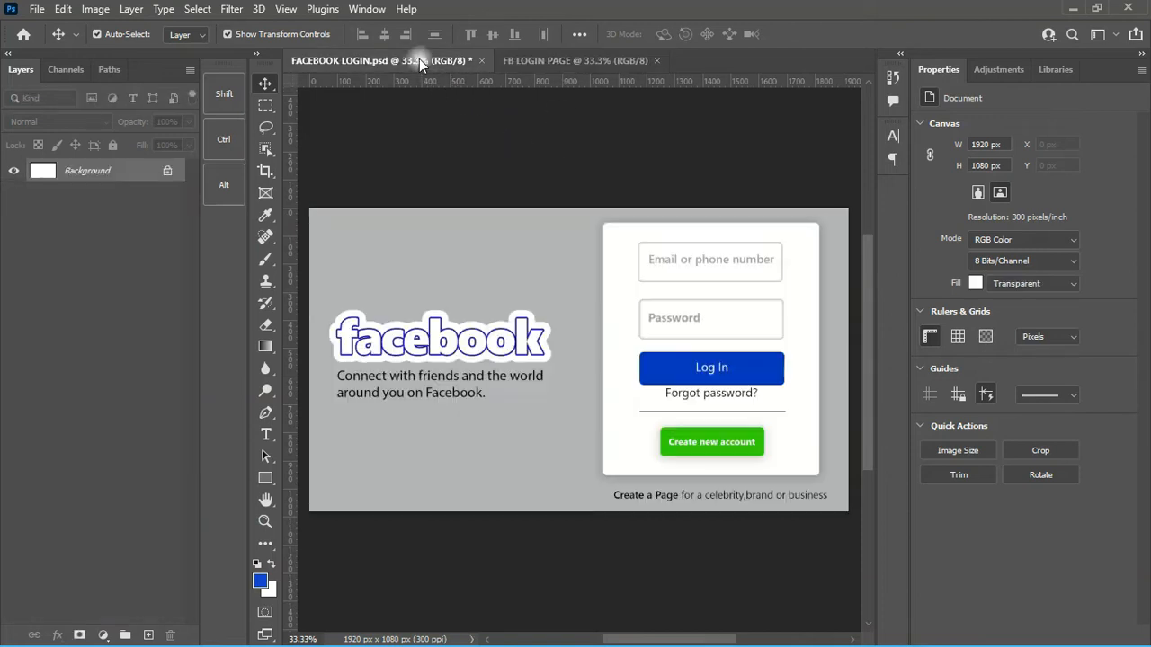
{"action": "left_click", "coordinate": [537, 63]}
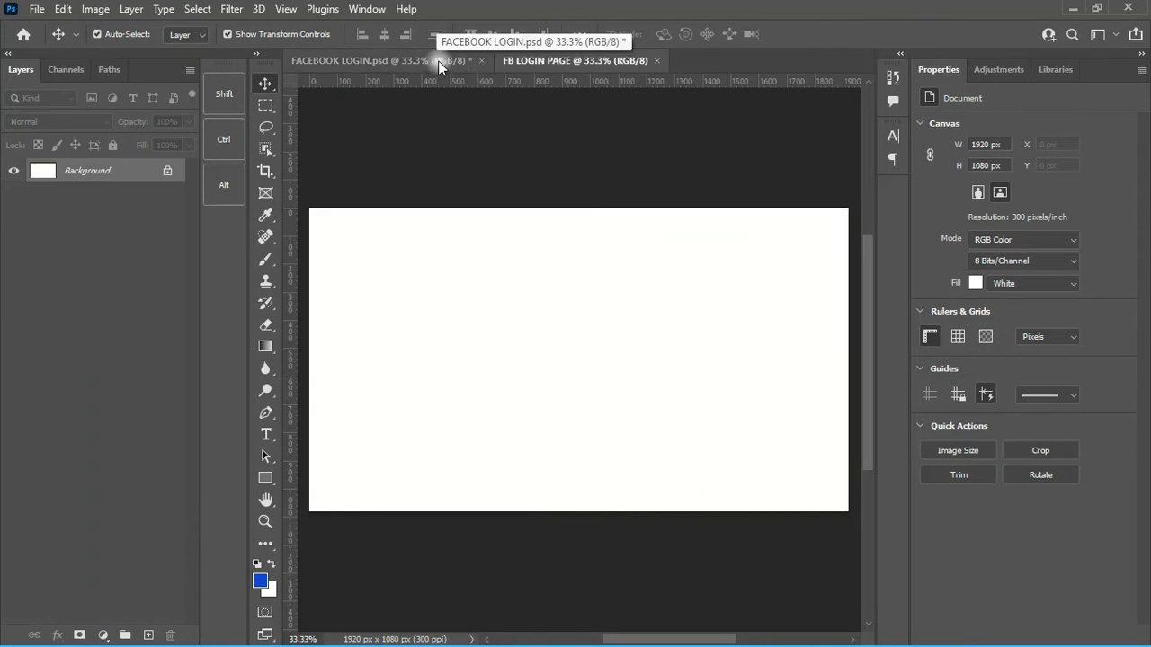
{"action": "left_click", "coordinate": [394, 65]}
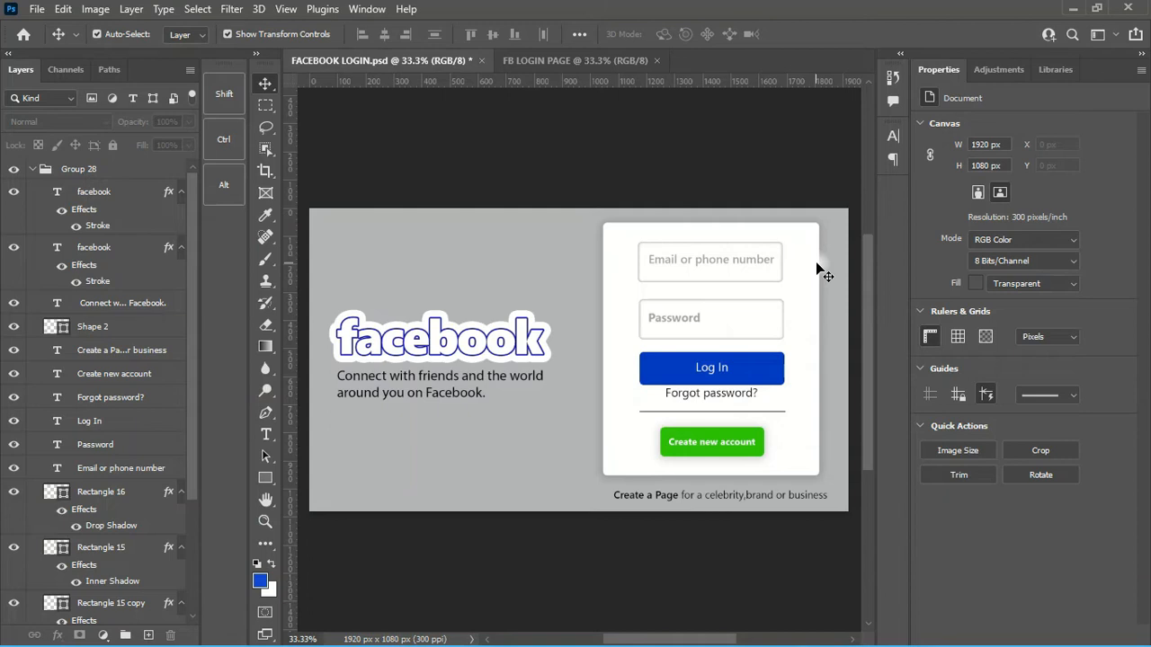
{"action": "left_click", "coordinate": [560, 61]}
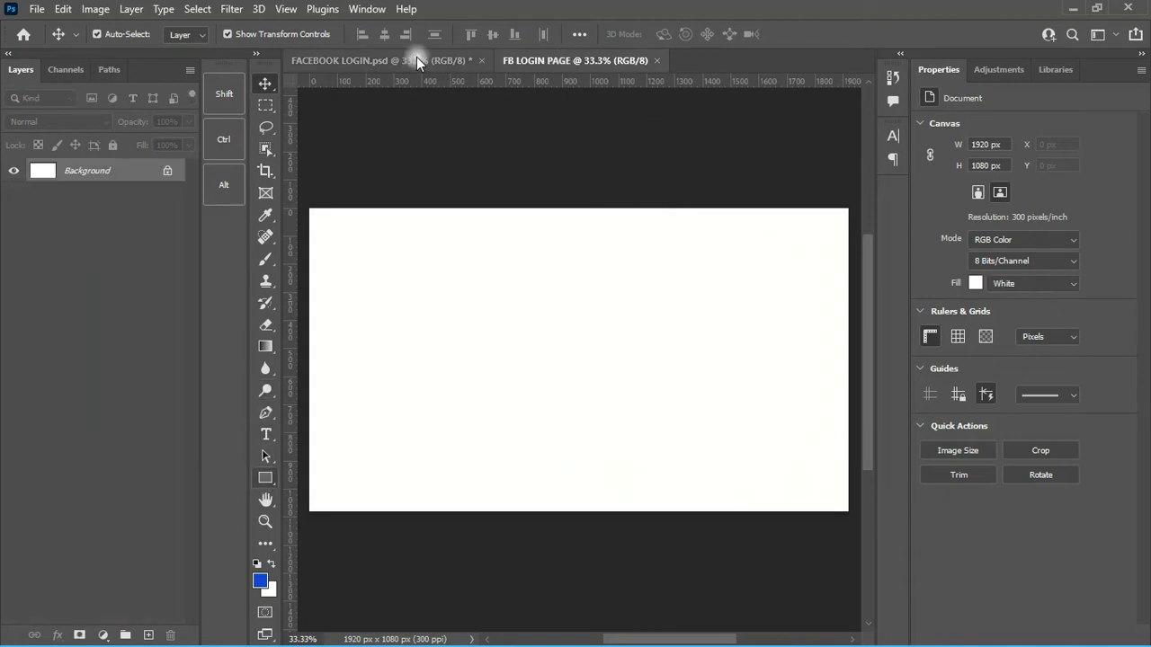
{"action": "left_click", "coordinate": [440, 60]}
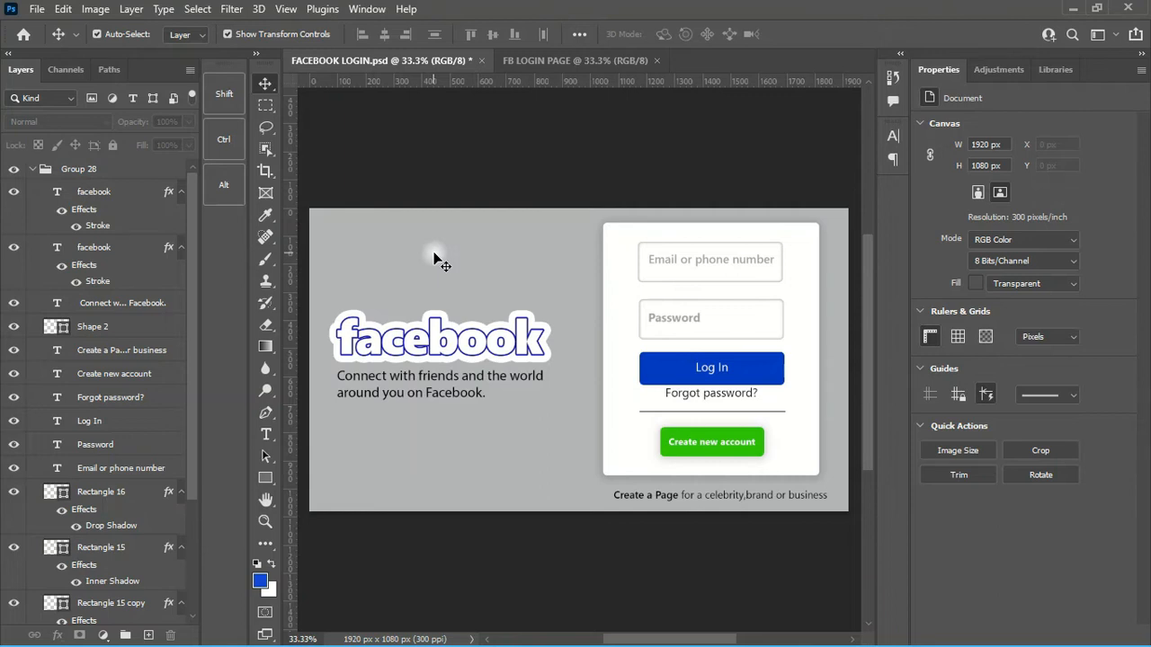
{"action": "left_click", "coordinate": [550, 61]}
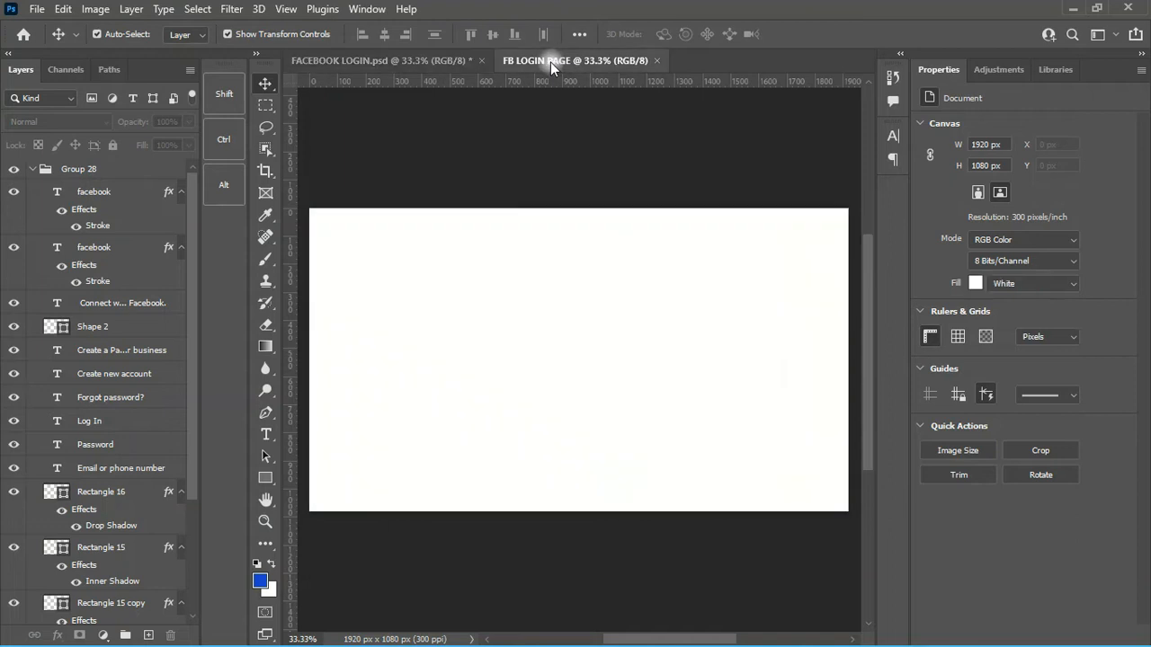
- Add a light grey (#cacbcf) Solid Color fill layer over the background and lock it
{"action": "left_click", "coordinate": [104, 636]}
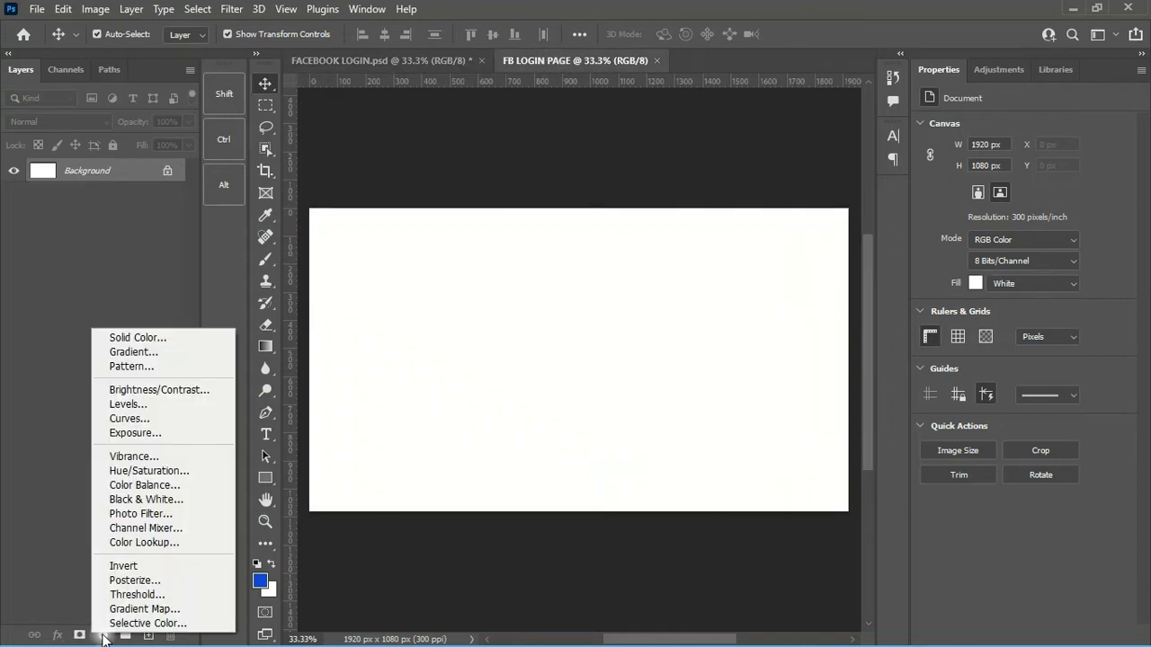
{"action": "left_click", "coordinate": [161, 339]}
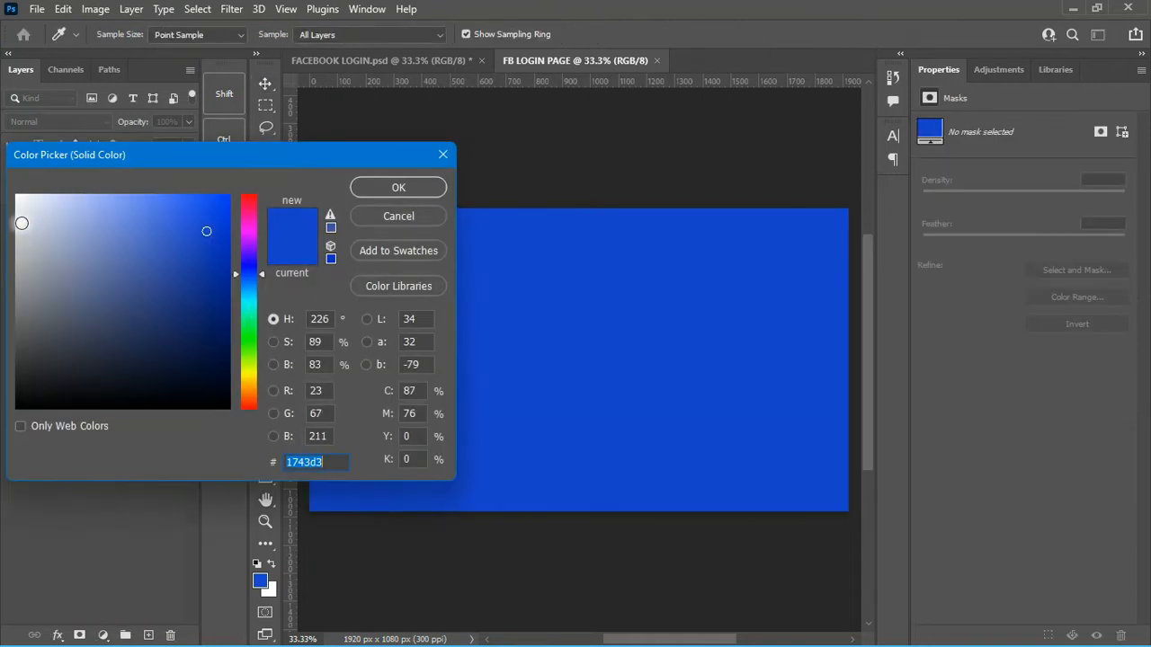
{"action": "left_click", "coordinate": [20, 219]}
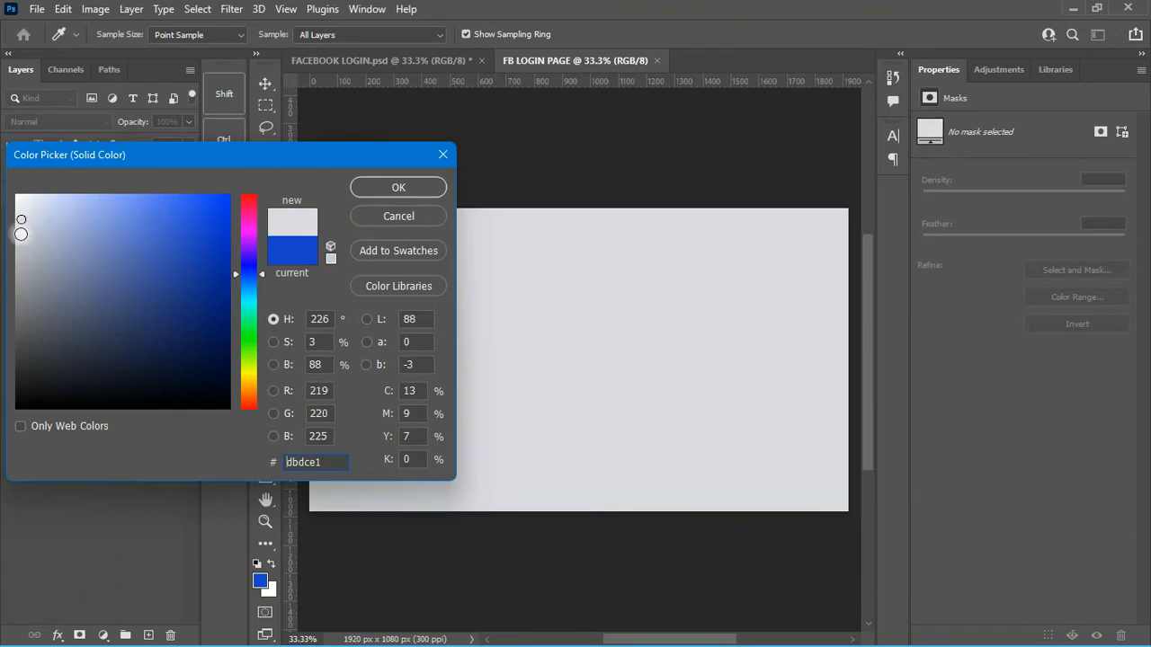
{"action": "left_click", "coordinate": [20, 234]}
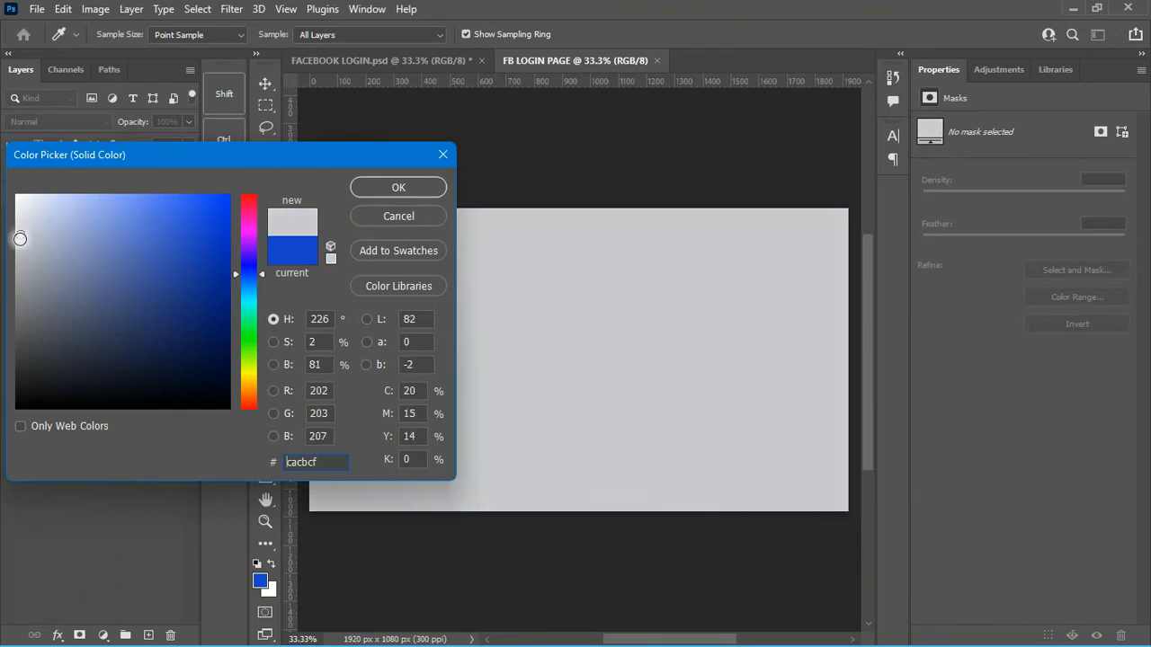
{"action": "left_click", "coordinate": [399, 188]}
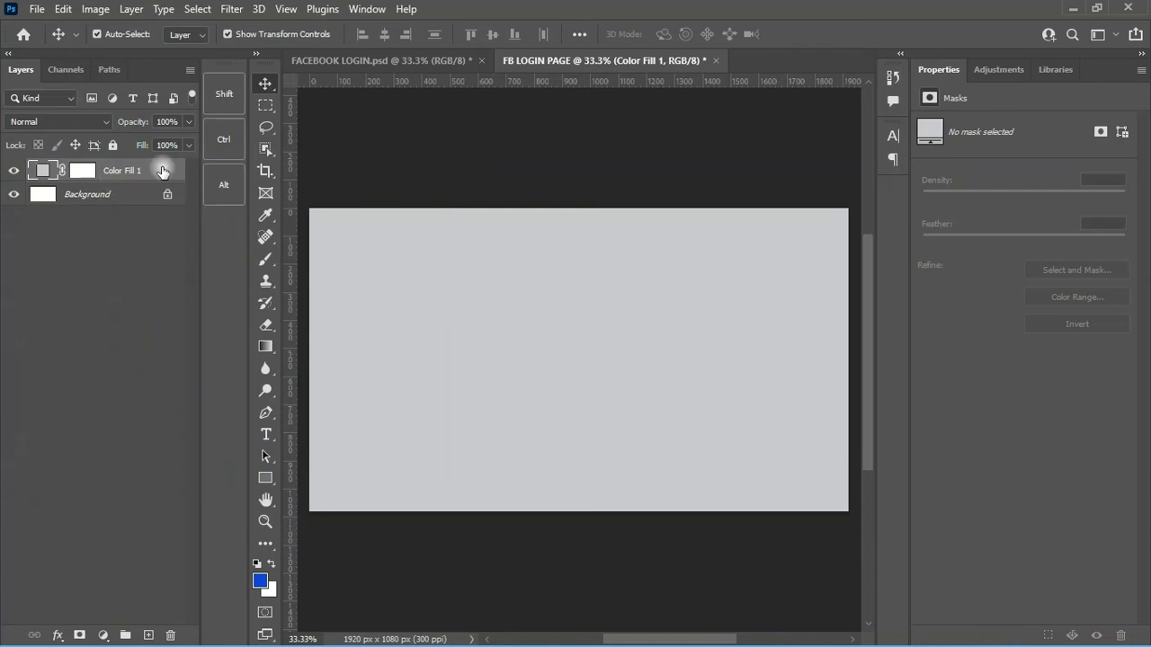
{"action": "left_click", "coordinate": [112, 146]}
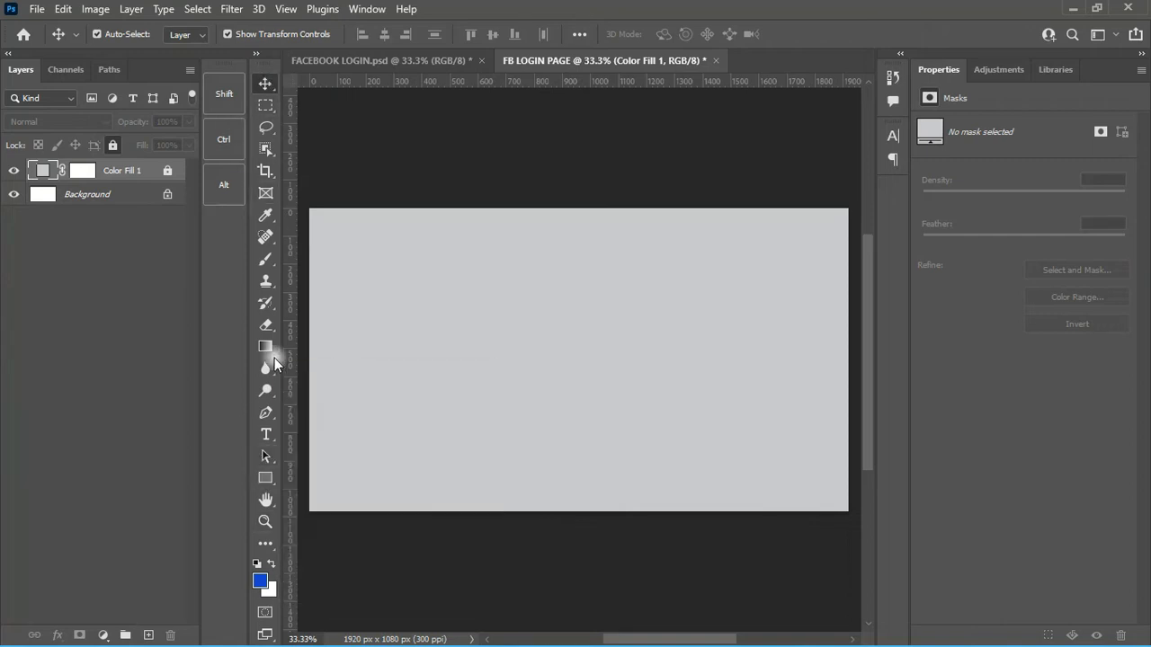
- Draw a rectangle about 701 x 870 px on the right part of the canvas, using the login panel in FACEBOOK LOGIN.psd as reference
{"action": "left_click", "coordinate": [265, 478]}
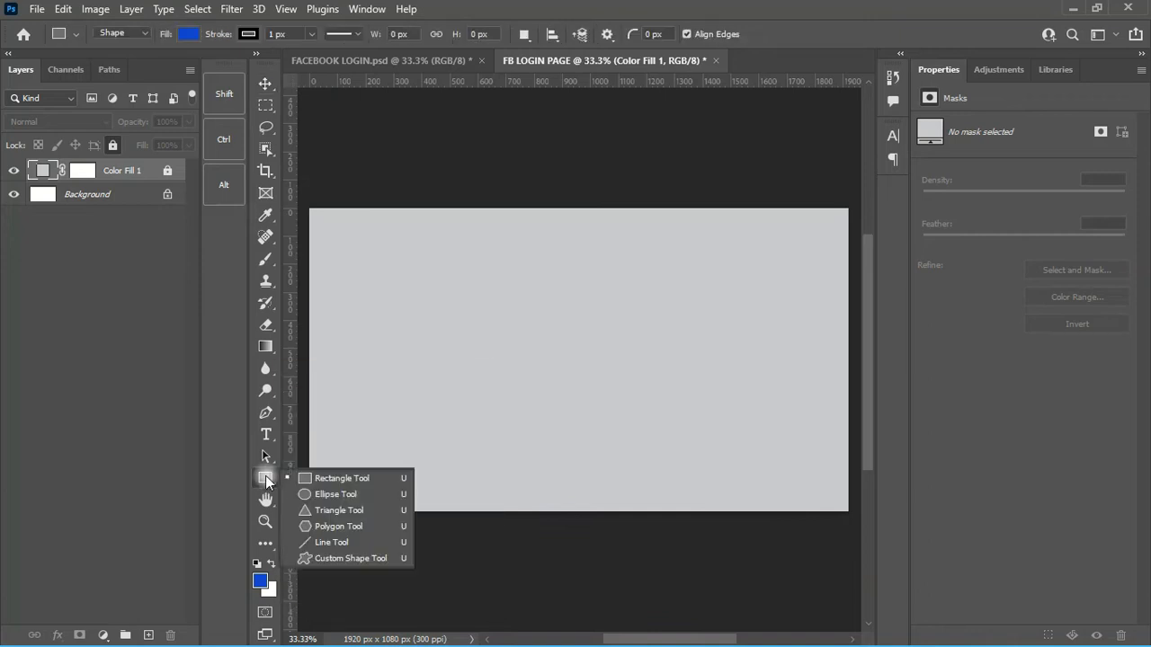
{"action": "left_click", "coordinate": [331, 481]}
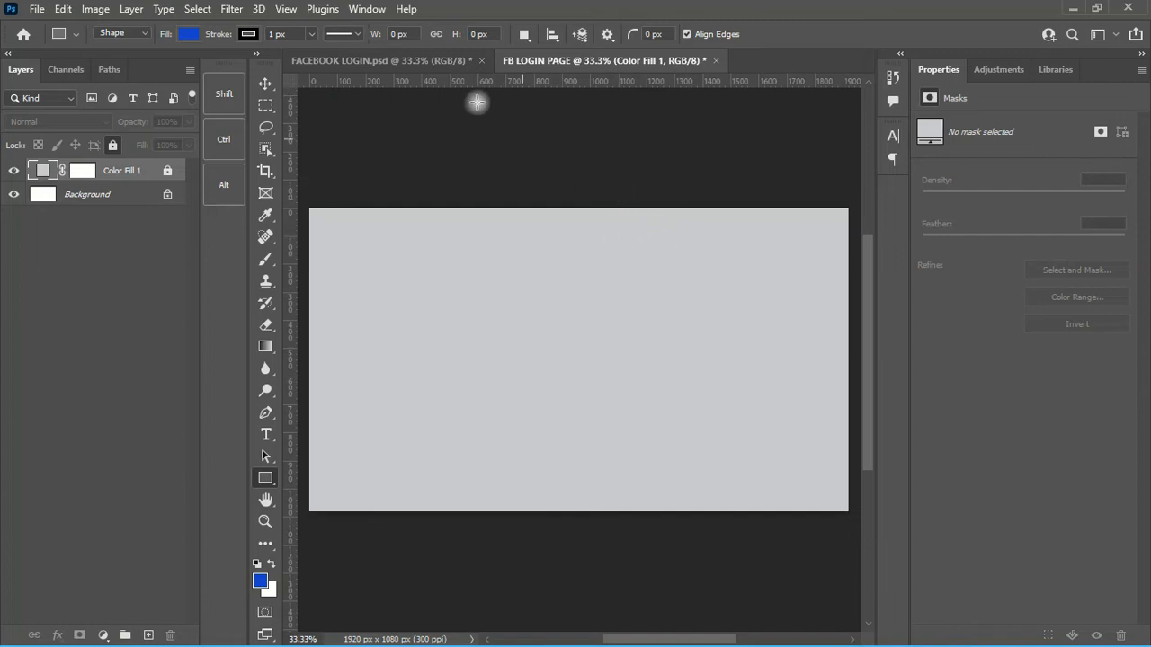
{"action": "left_click", "coordinate": [419, 63]}
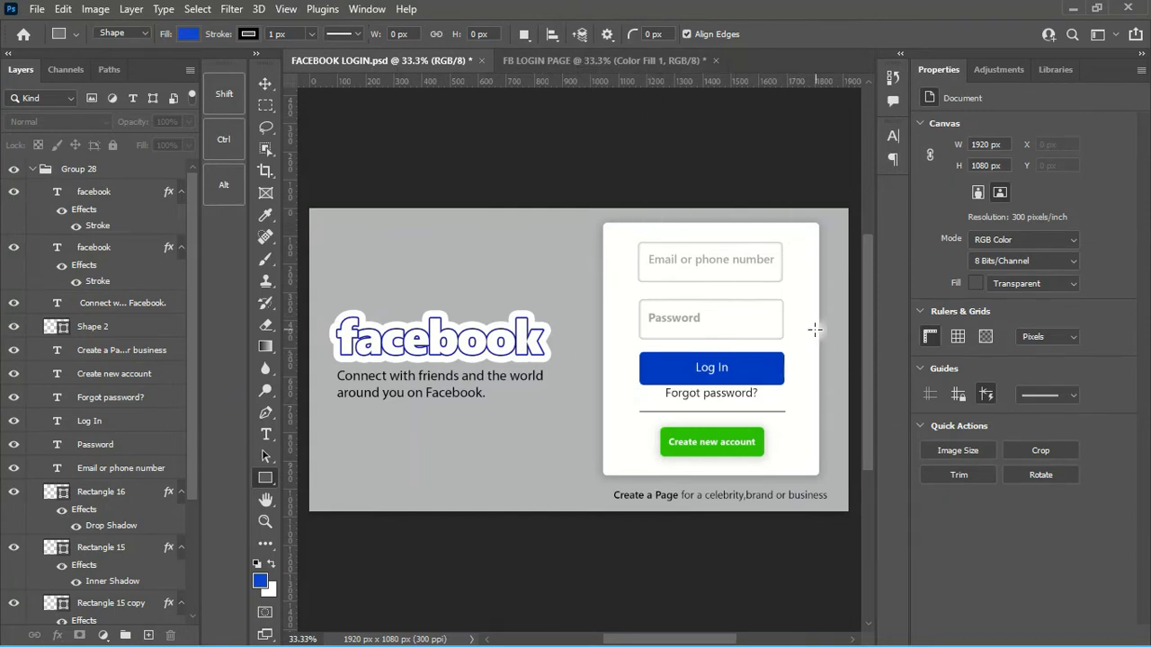
{"action": "left_click", "coordinate": [590, 61]}
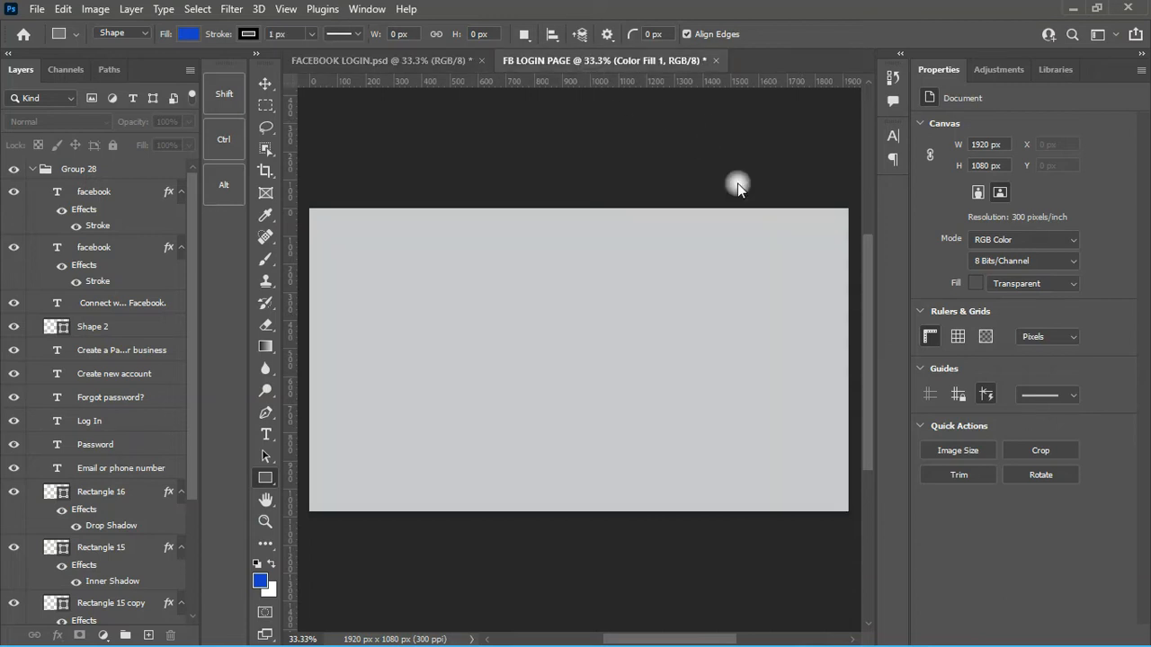
{"action": "left_click_drag", "start_coordinate": [627, 233], "coordinate": [826, 475]}
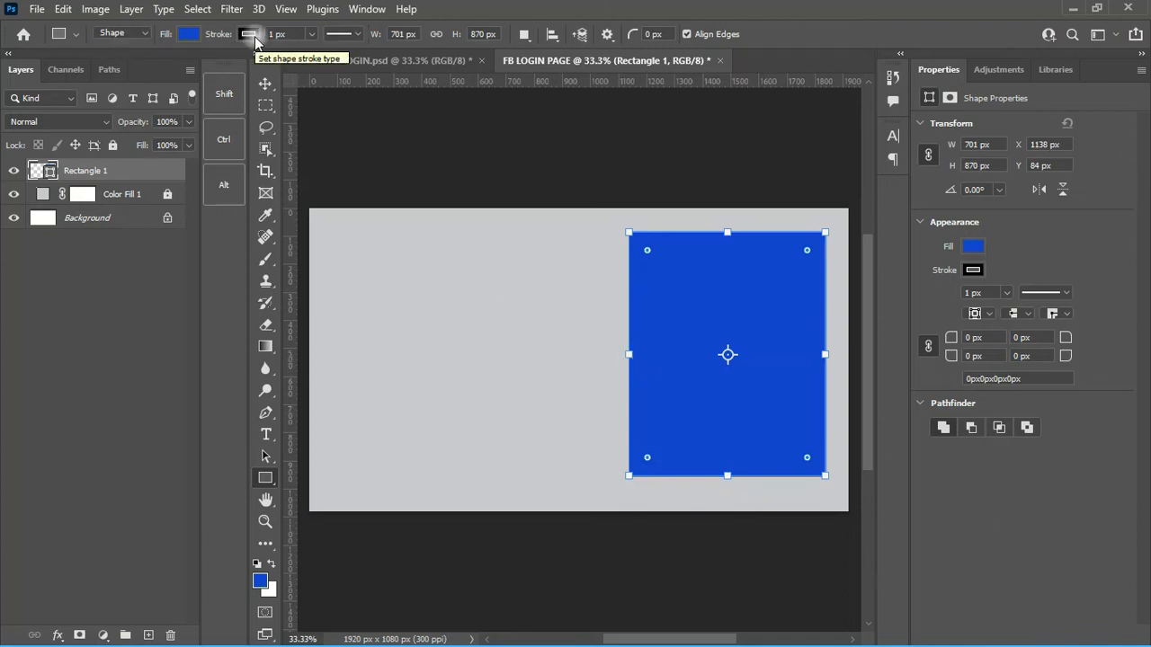
- Set the rectangle's stroke width to 0 px and its fill to white
{"action": "left_click", "coordinate": [312, 34]}
{"action": "left_click_drag", "start_coordinate": [313, 58], "coordinate": [259, 56]}
{"action": "left_click", "coordinate": [445, 7]}
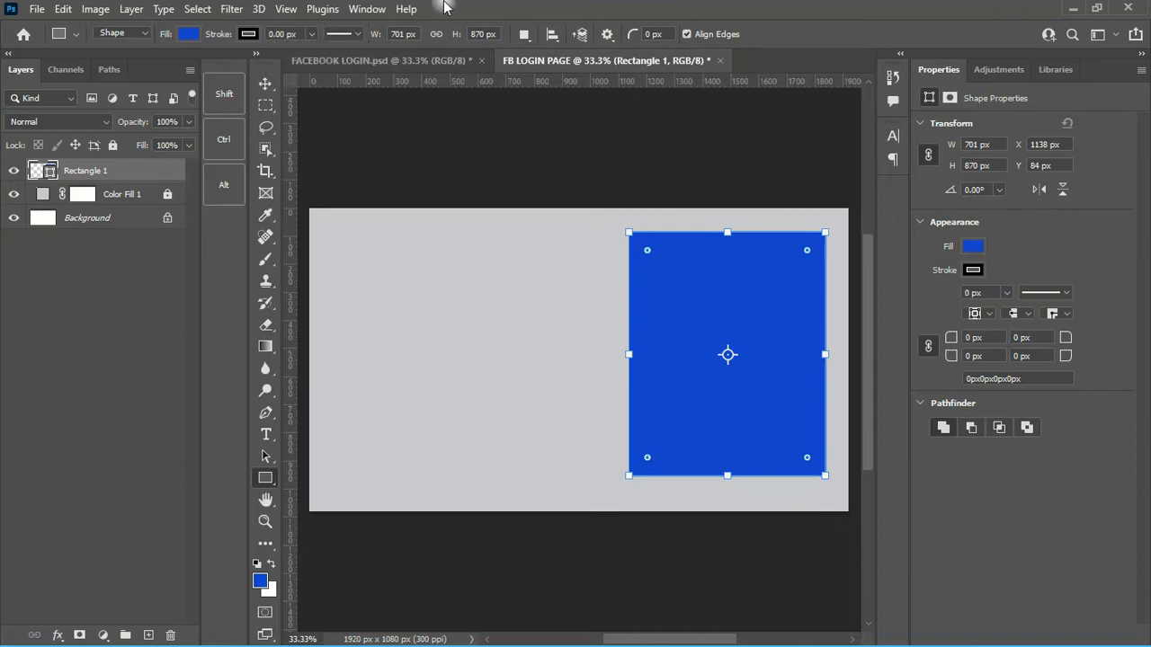
{"action": "left_click", "coordinate": [186, 36]}
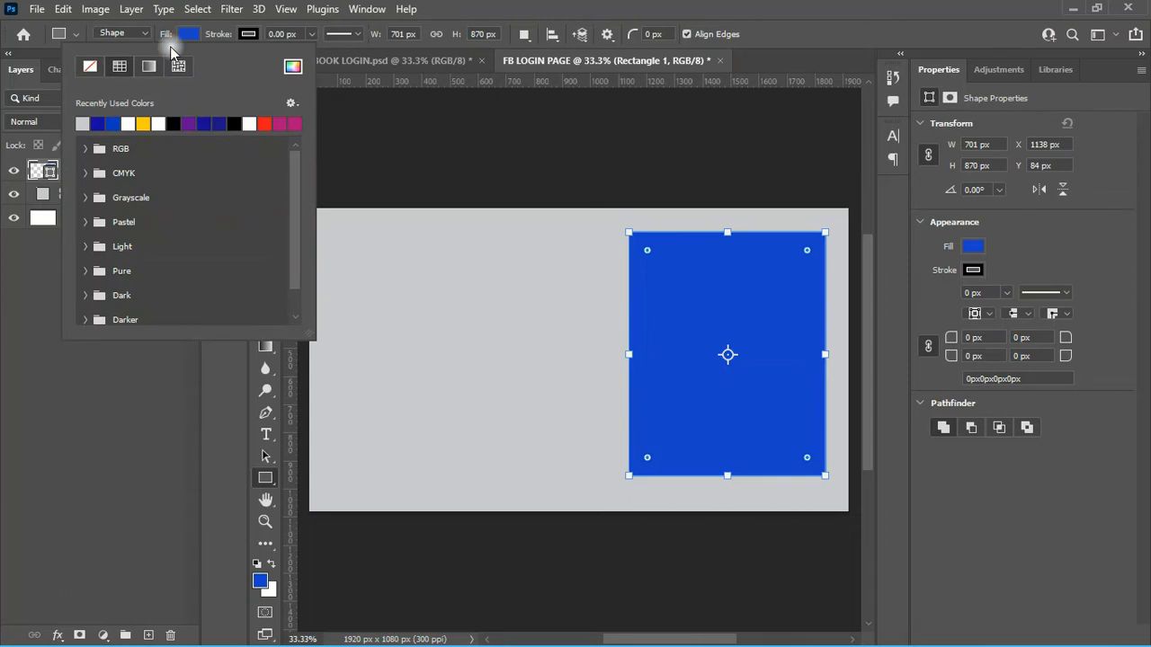
{"action": "left_click", "coordinate": [159, 123]}
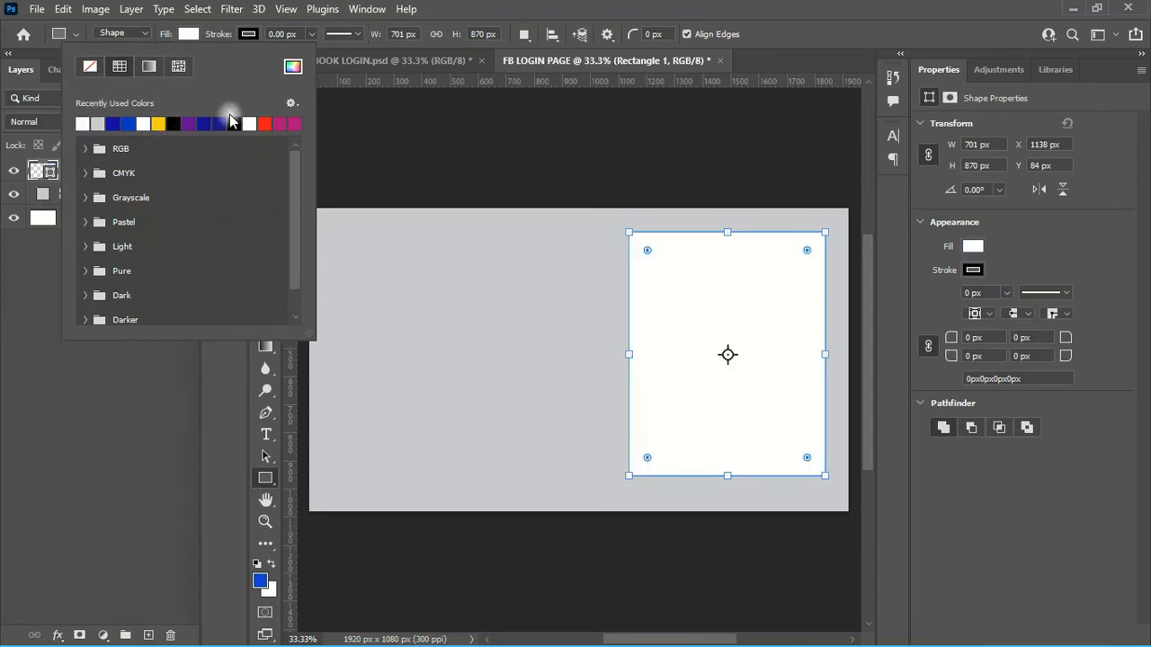
{"action": "left_click", "coordinate": [613, 7]}
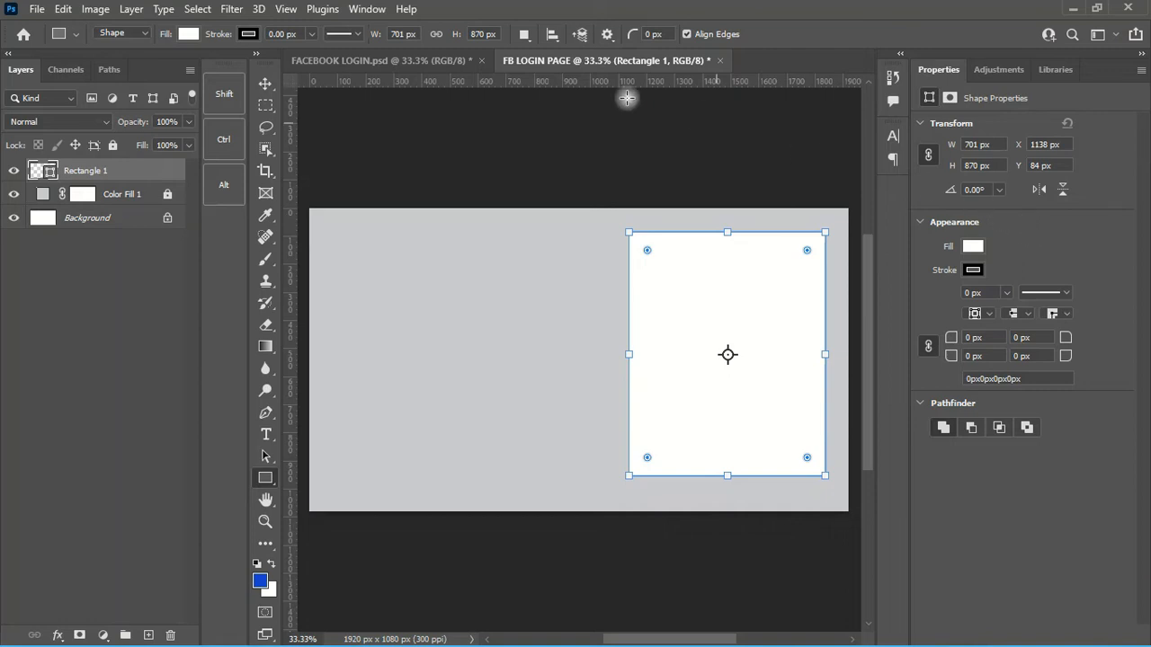
{"action": "left_click", "coordinate": [371, 15]}
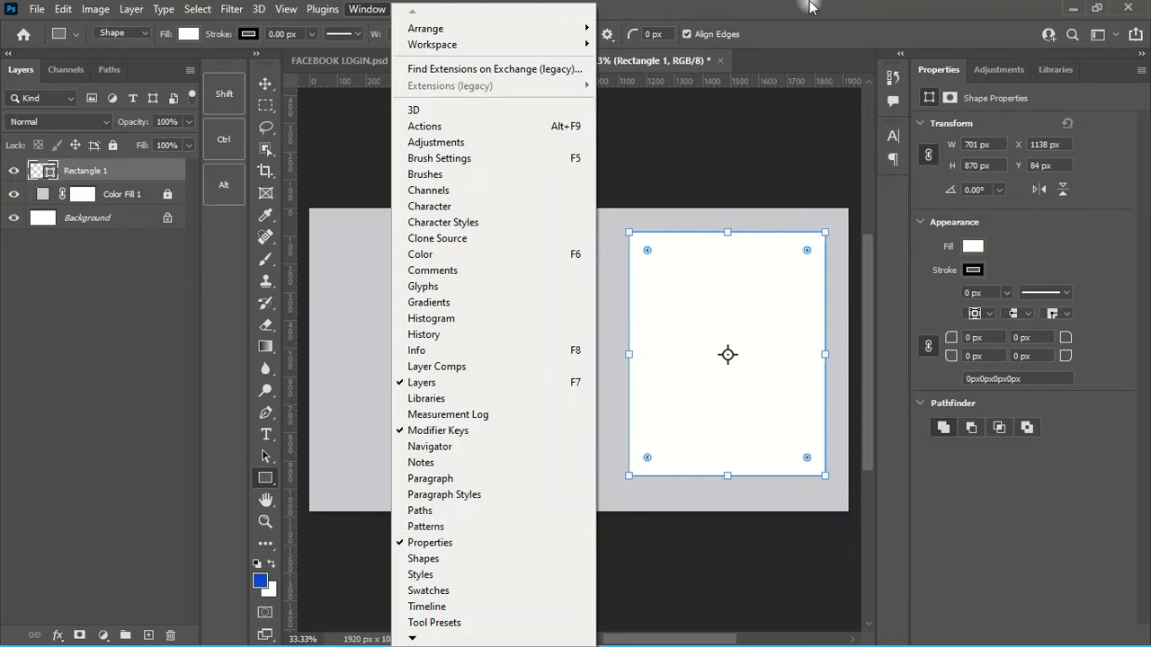
{"action": "left_click", "coordinate": [792, 6]}
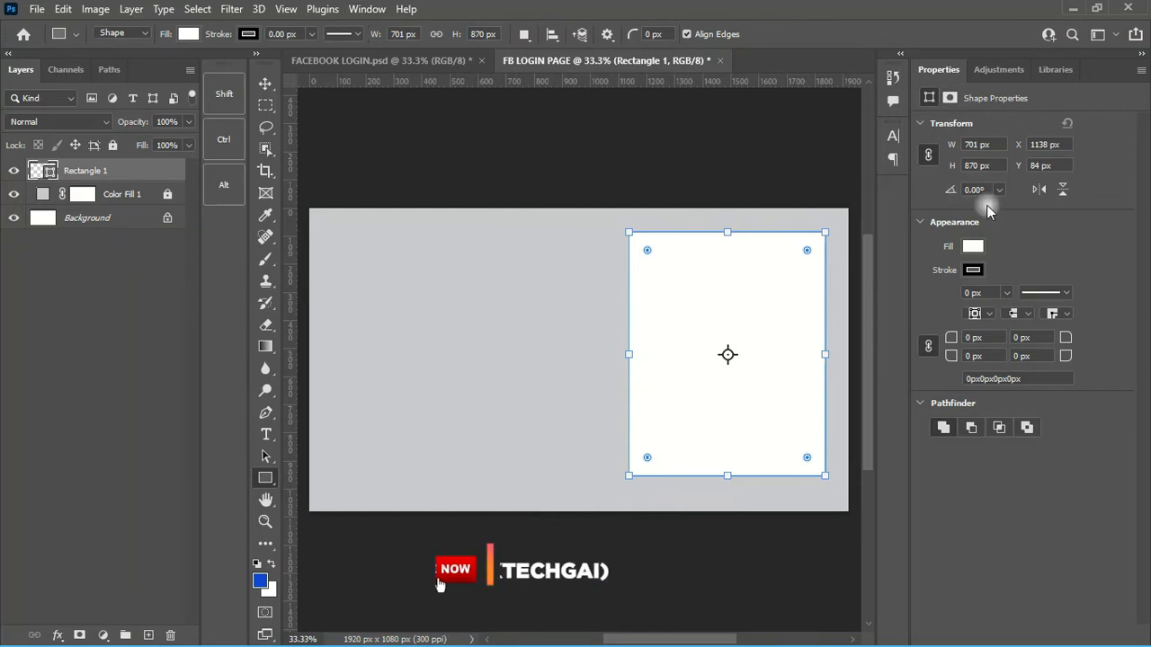
{"action": "left_click_drag", "start_coordinate": [1095, 63], "coordinate": [1122, 81]}
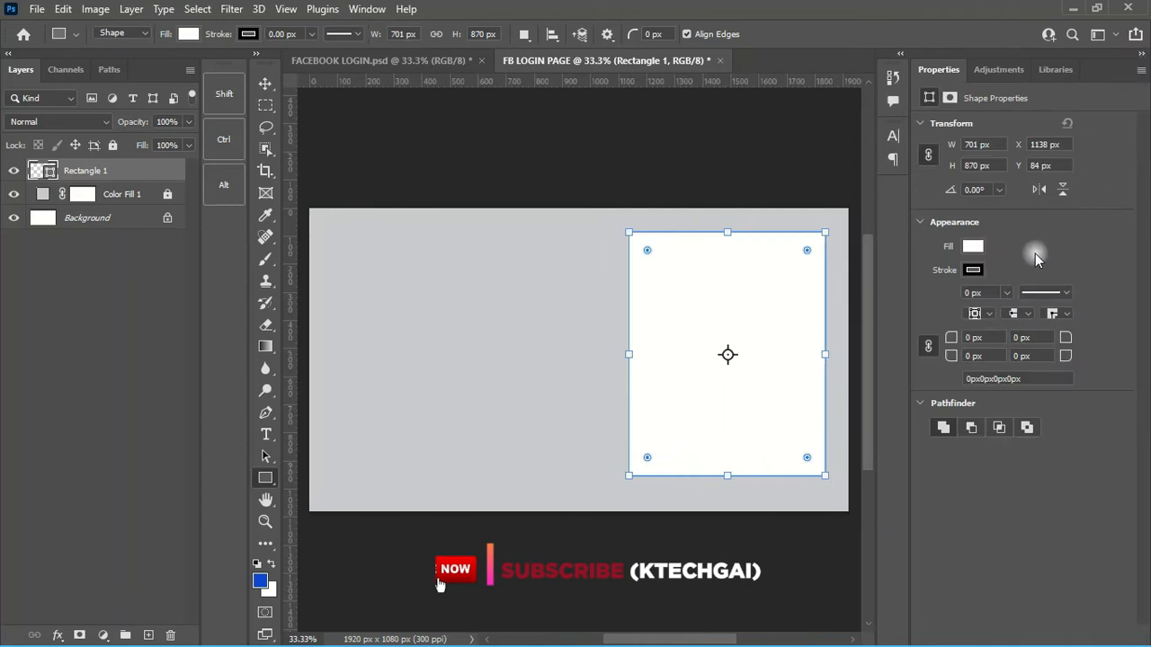
- Switch to the Move tool and deselect the white rectangle
{"action": "left_click", "coordinate": [265, 84]}
{"action": "left_click", "coordinate": [411, 128]}
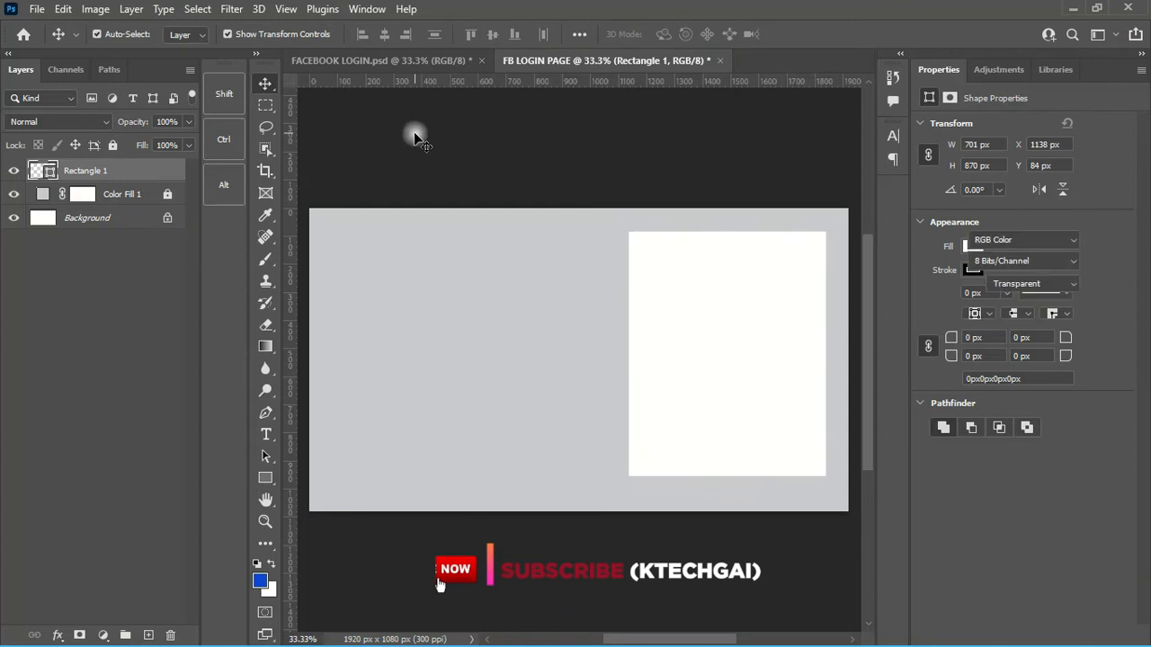
- Round all four corners of the white rectangle to 15 px, using the login panel in FACEBOOK LOGIN.psd as reference
{"action": "left_click", "coordinate": [722, 383]}
{"action": "left_click", "coordinate": [420, 62]}
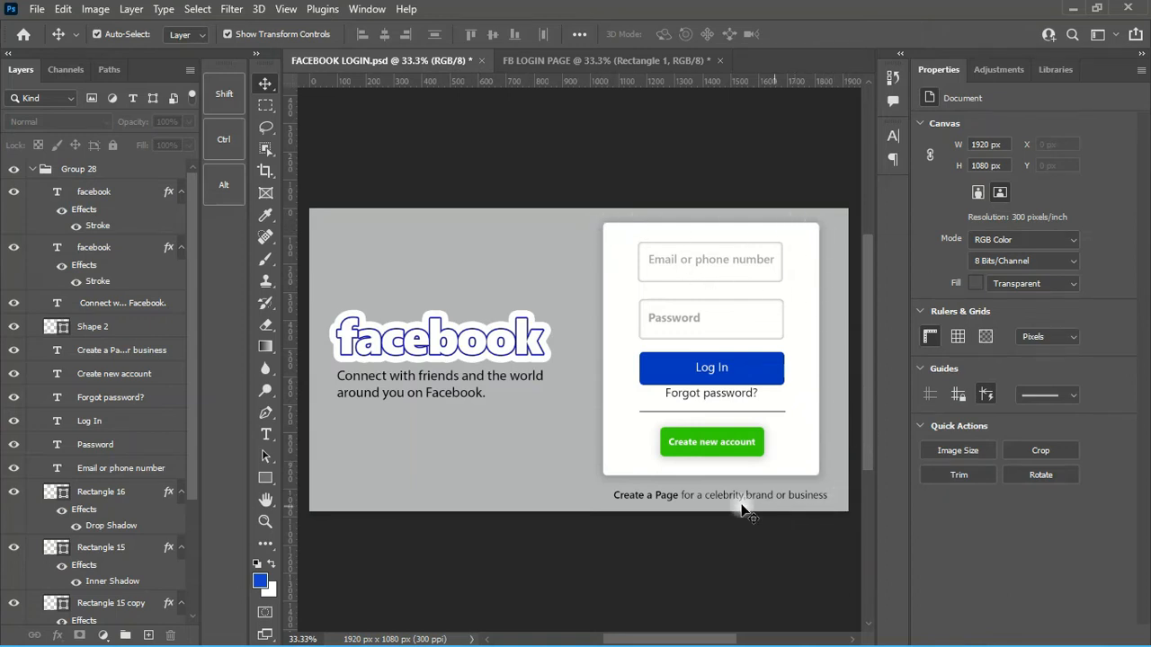
{"action": "left_click", "coordinate": [566, 56]}
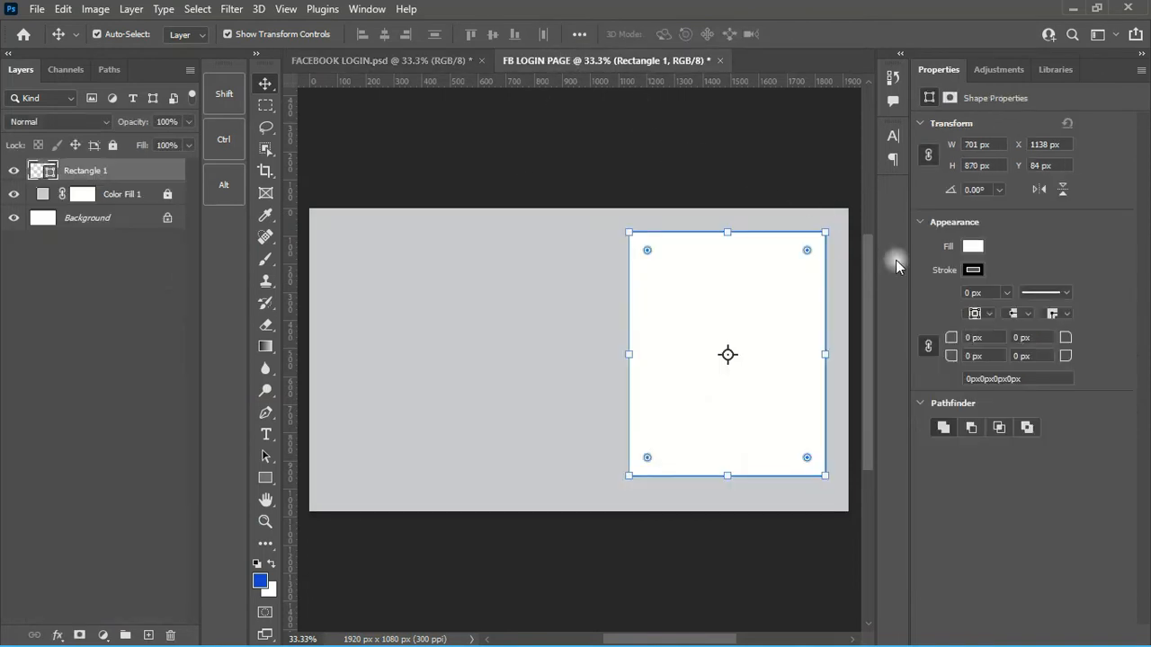
{"action": "left_click", "coordinate": [441, 61]}
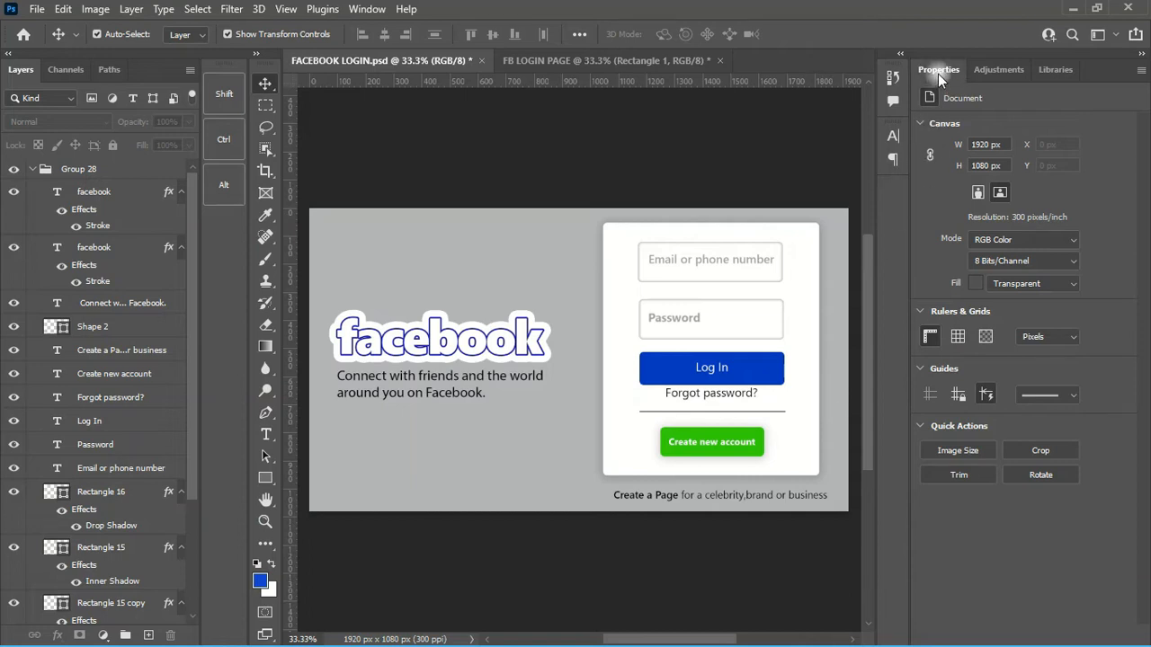
{"action": "left_click", "coordinate": [808, 340]}
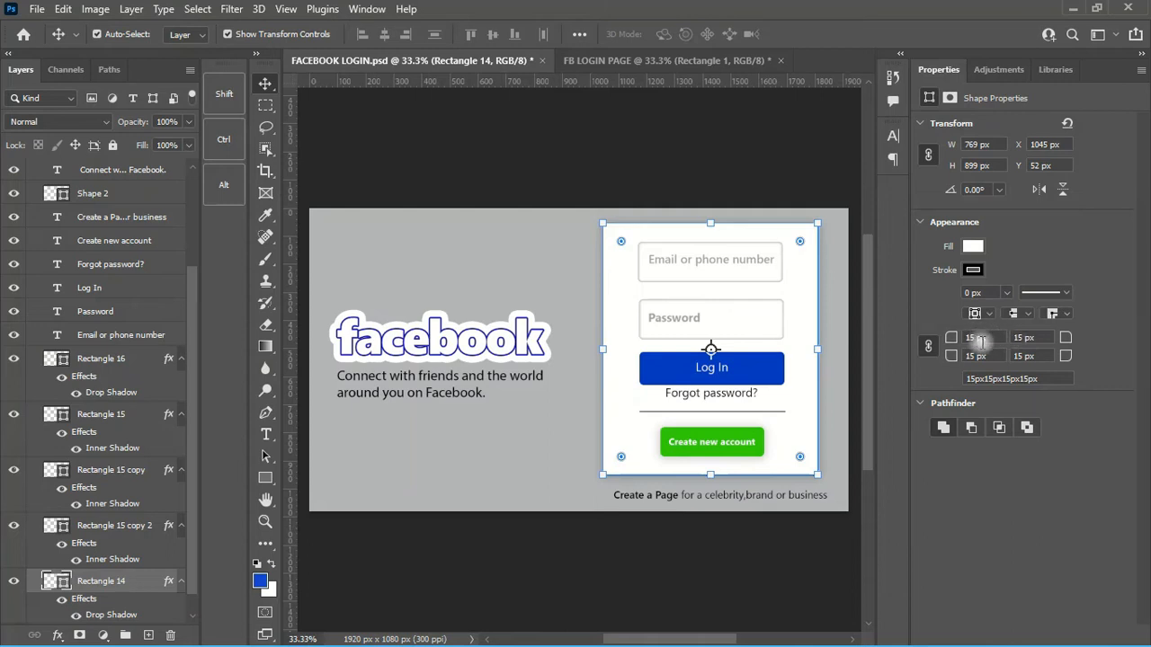
{"action": "left_click", "coordinate": [642, 63]}
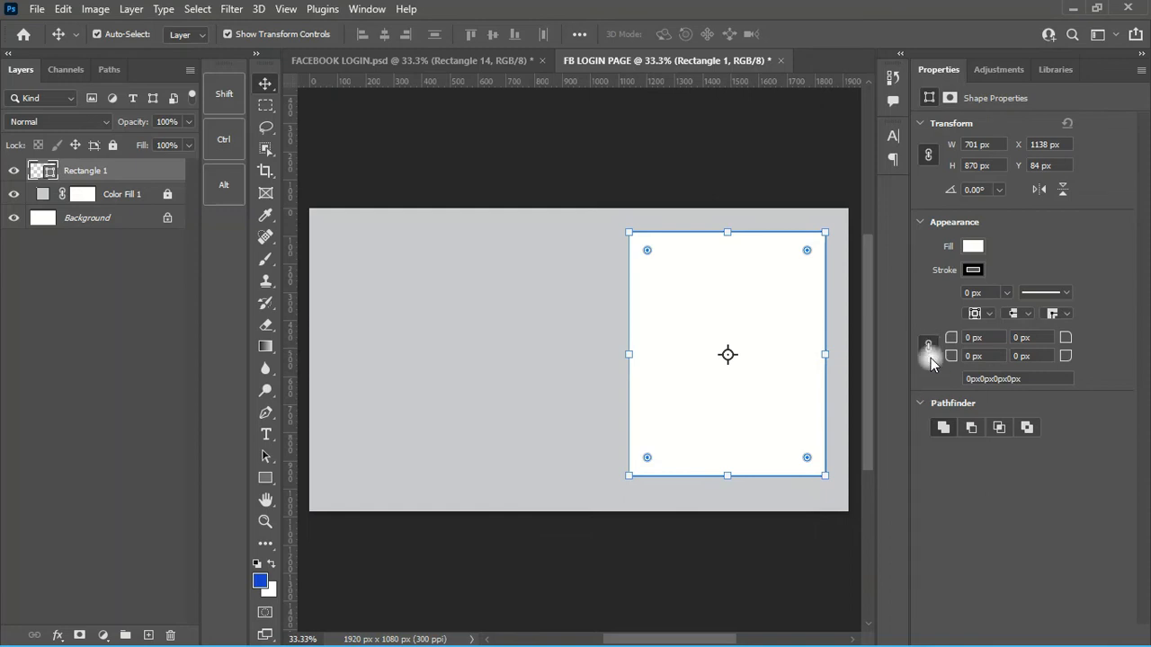
{"action": "left_click", "coordinate": [980, 338]}
{"action": "type", "text": "15"}
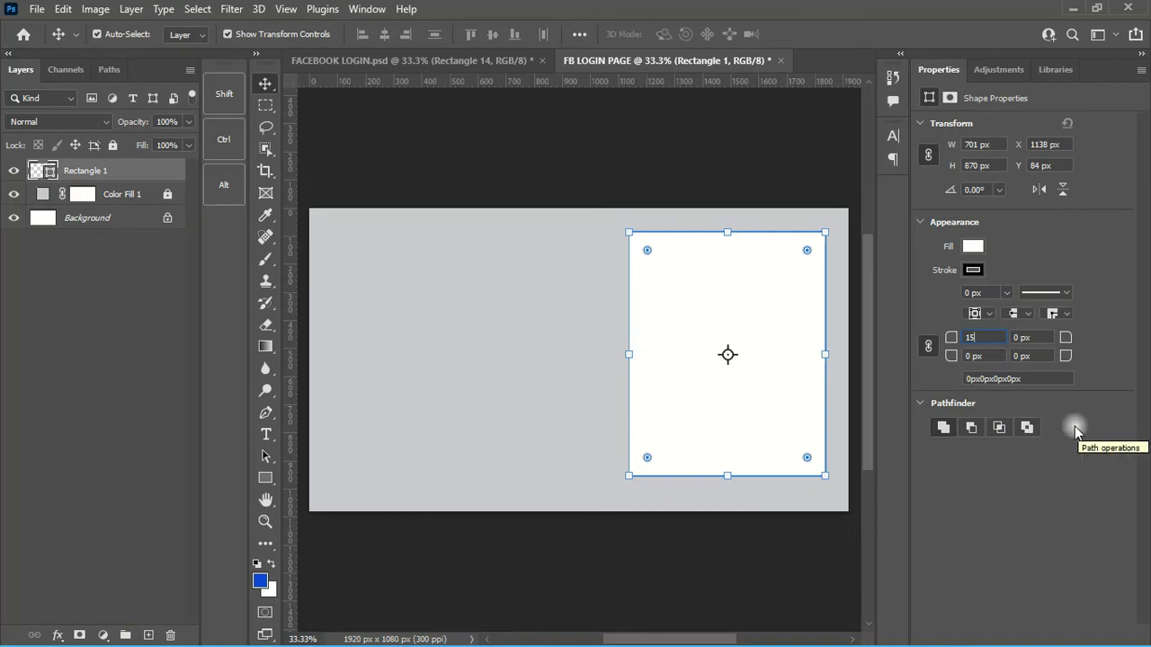
{"action": "key", "text": "Return"}
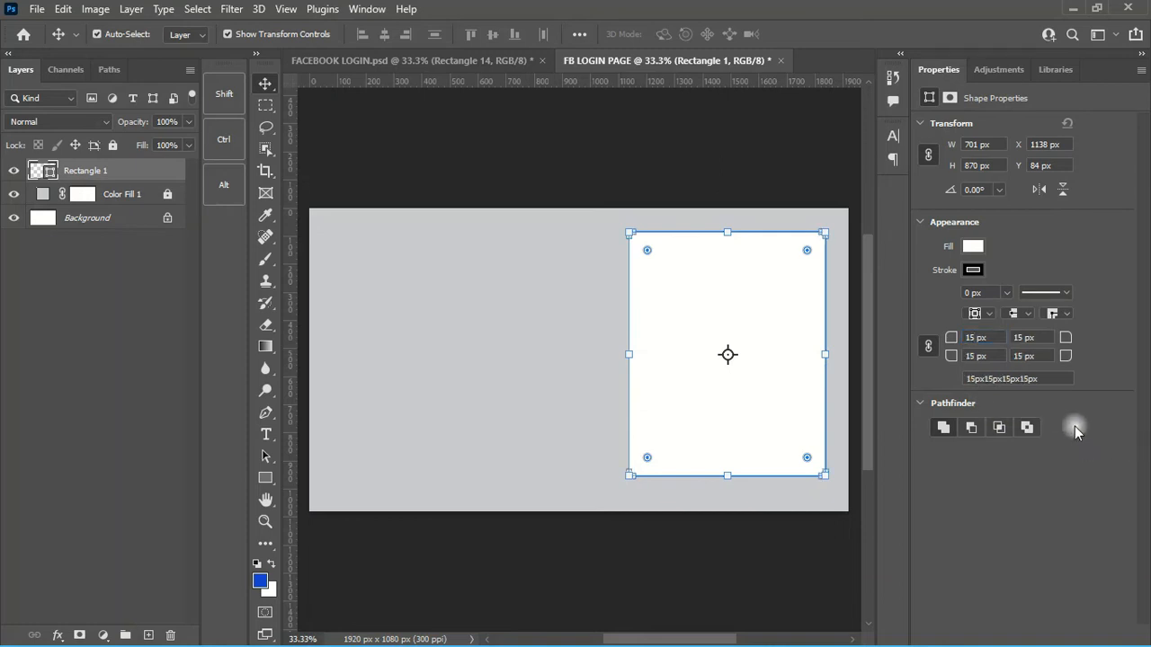
{"action": "left_click", "coordinate": [387, 110]}
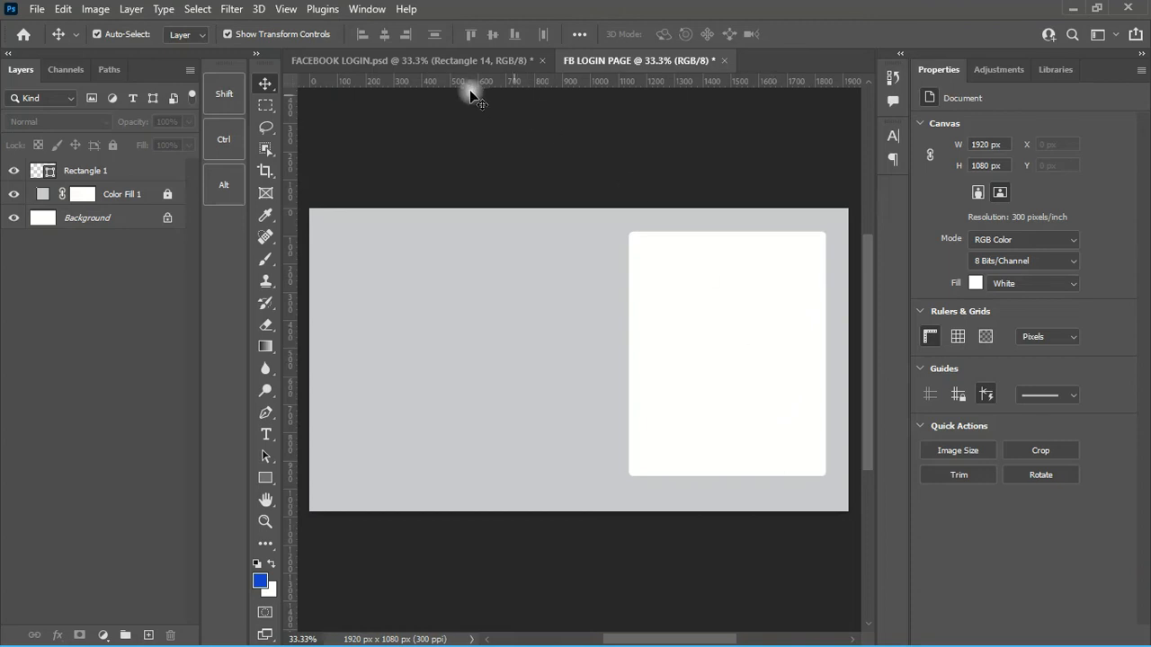
- Examine the Drop Shadow settings of the white login panel in FACEBOOK LOGIN.psd and leave them as they are
{"action": "left_click", "coordinate": [461, 59]}
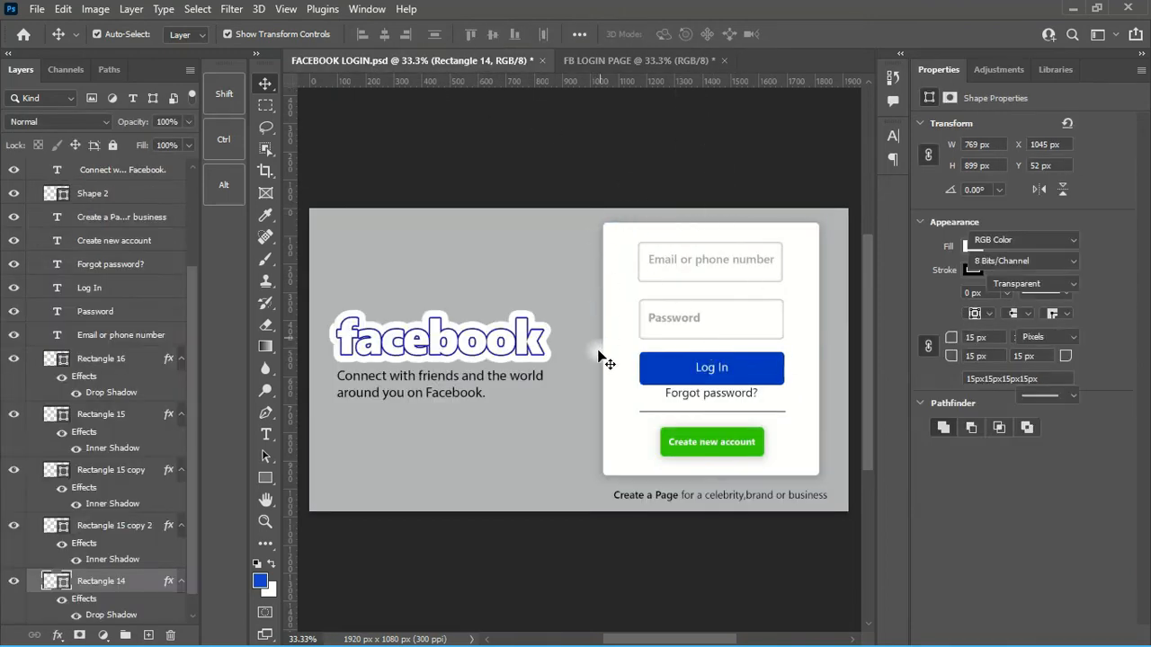
{"action": "left_click", "coordinate": [820, 219]}
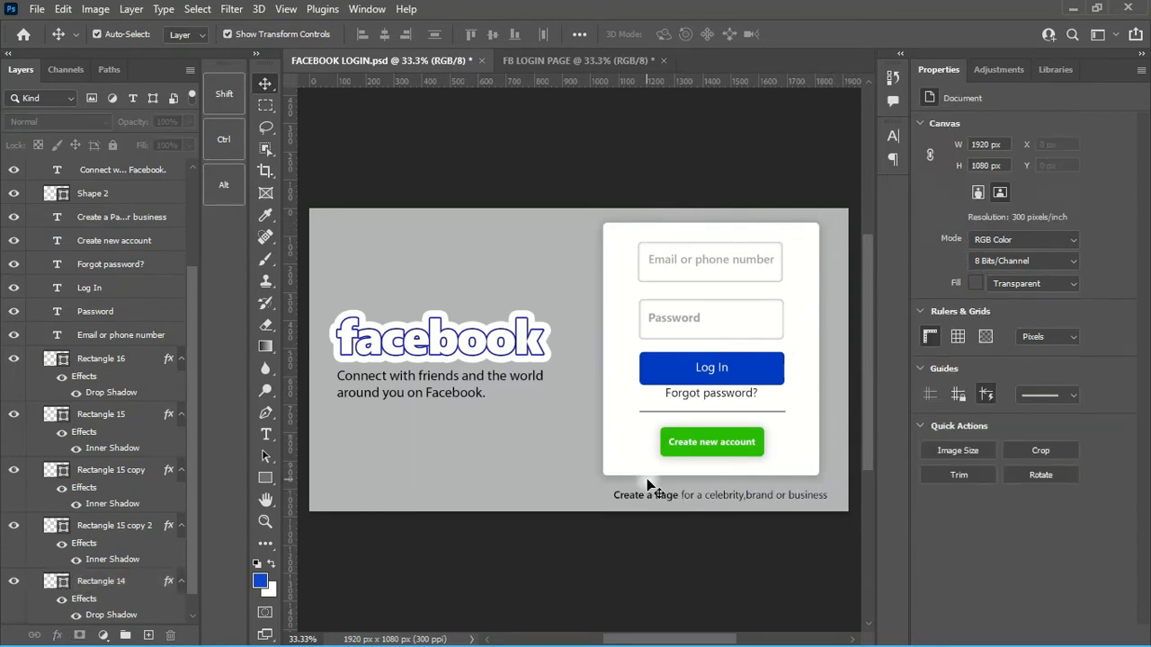
{"action": "left_click", "coordinate": [809, 267]}
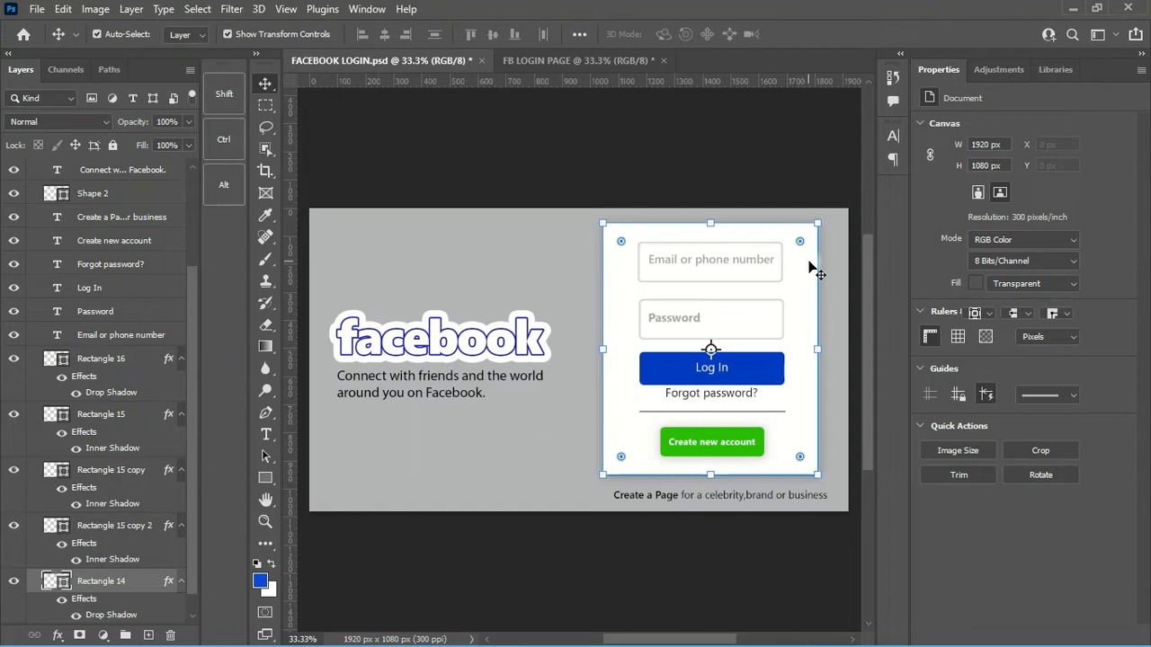
{"action": "scroll", "coordinate": [196, 281], "scroll_direction": "down", "scroll_amount": 1}
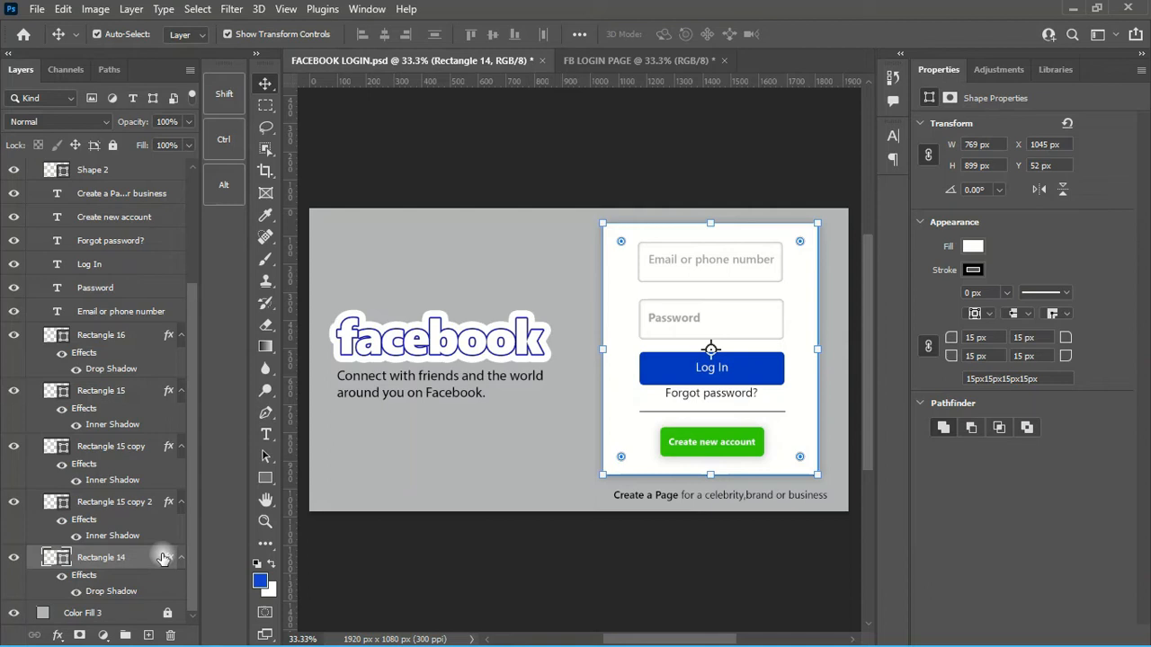
{"action": "double_click", "coordinate": [165, 559]}
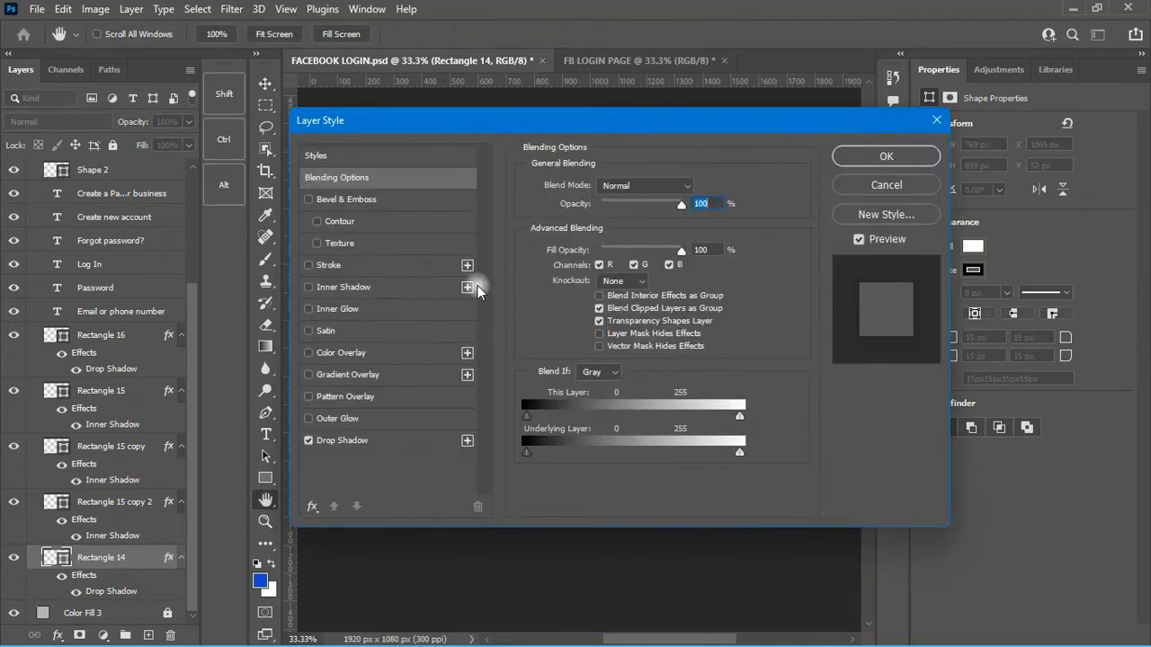
{"action": "left_click", "coordinate": [379, 442]}
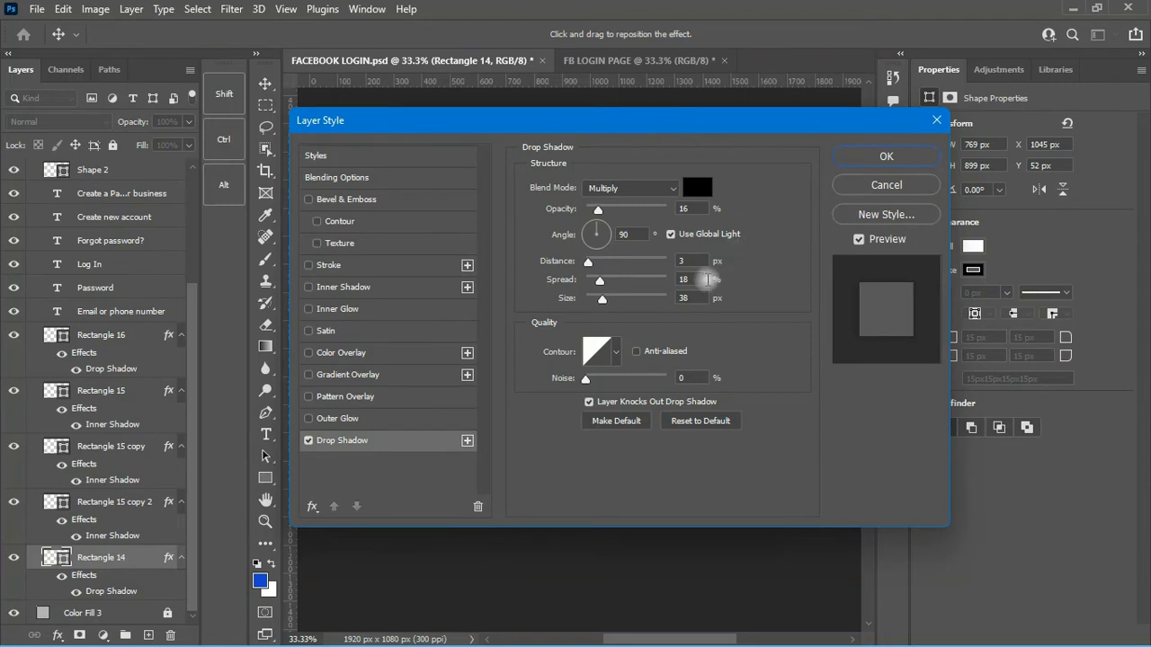
{"action": "left_click_drag", "start_coordinate": [772, 119], "coordinate": [393, 77]}
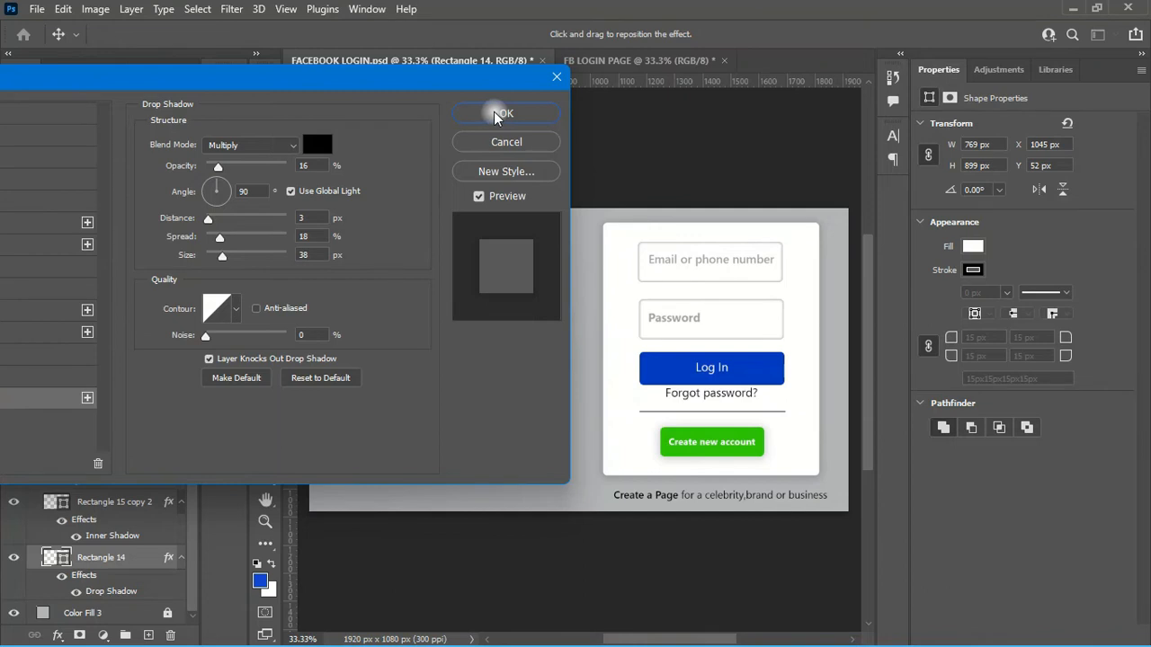
{"action": "left_click", "coordinate": [495, 143]}
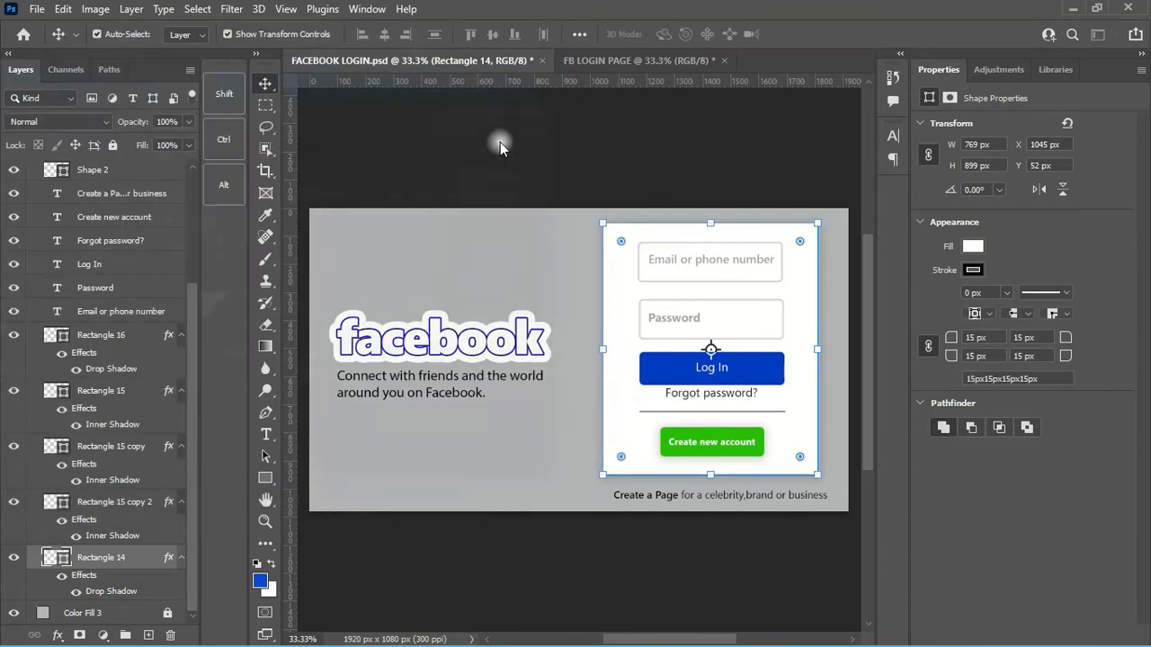
- Add a Drop Shadow to FB LOGIN PAGE's white rectangle: Multiply, black, 16% opacity, 90° angle, 3 px distance, 18% spread, 38 px size
{"action": "left_click", "coordinate": [634, 60]}
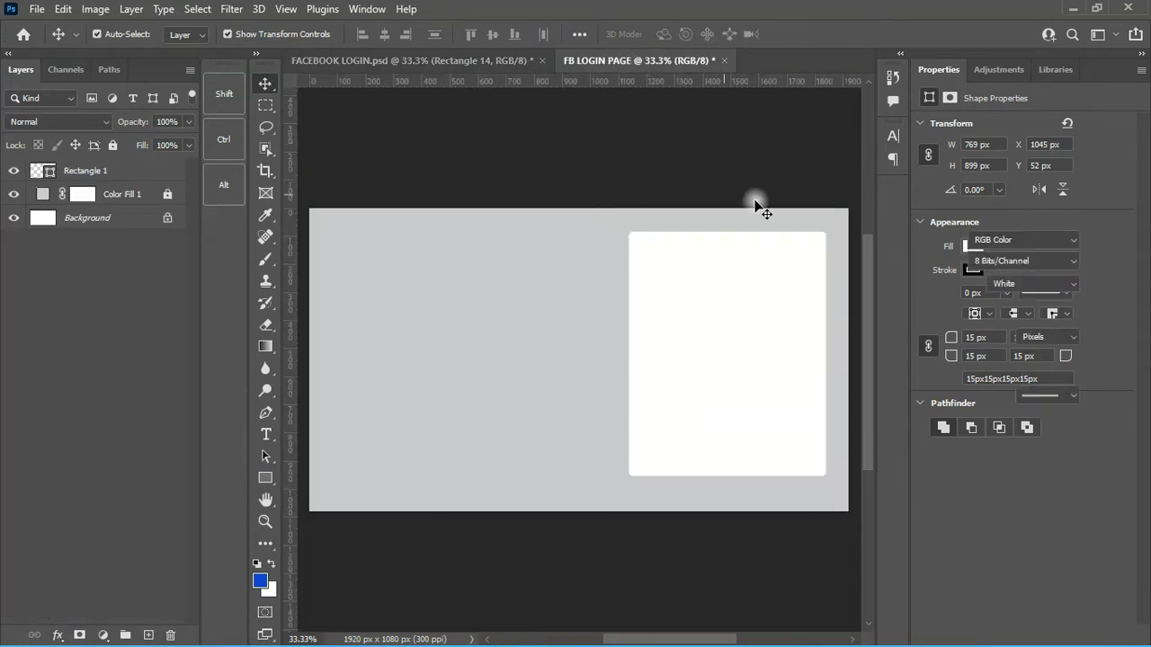
{"action": "left_click", "coordinate": [169, 174]}
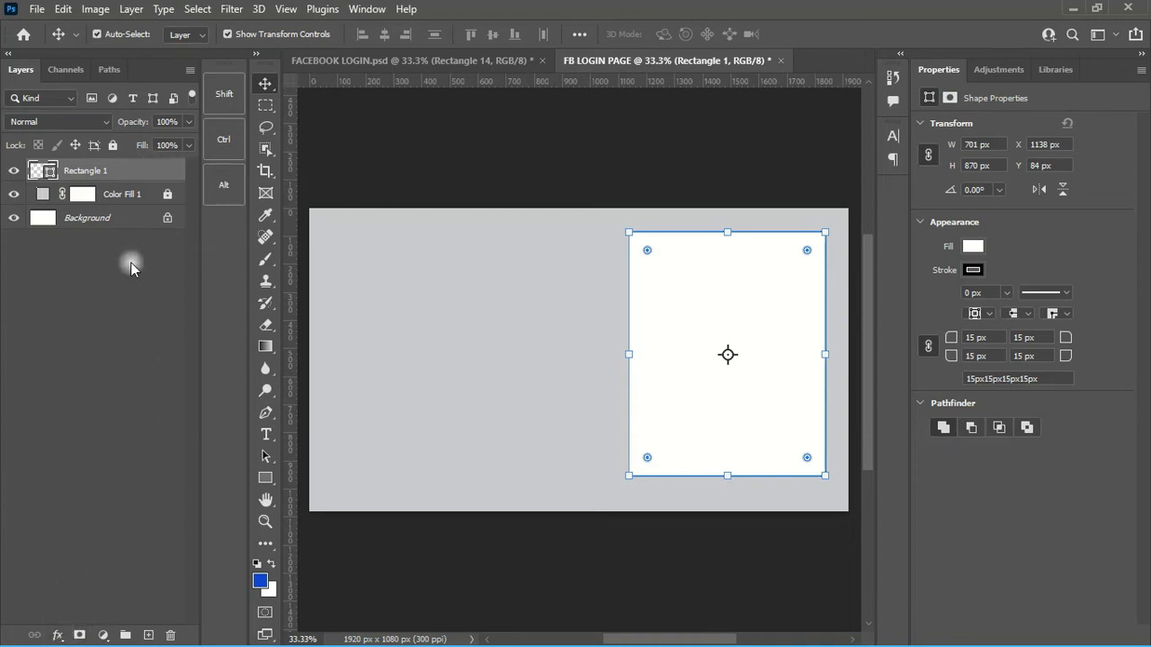
{"action": "left_click", "coordinate": [57, 634]}
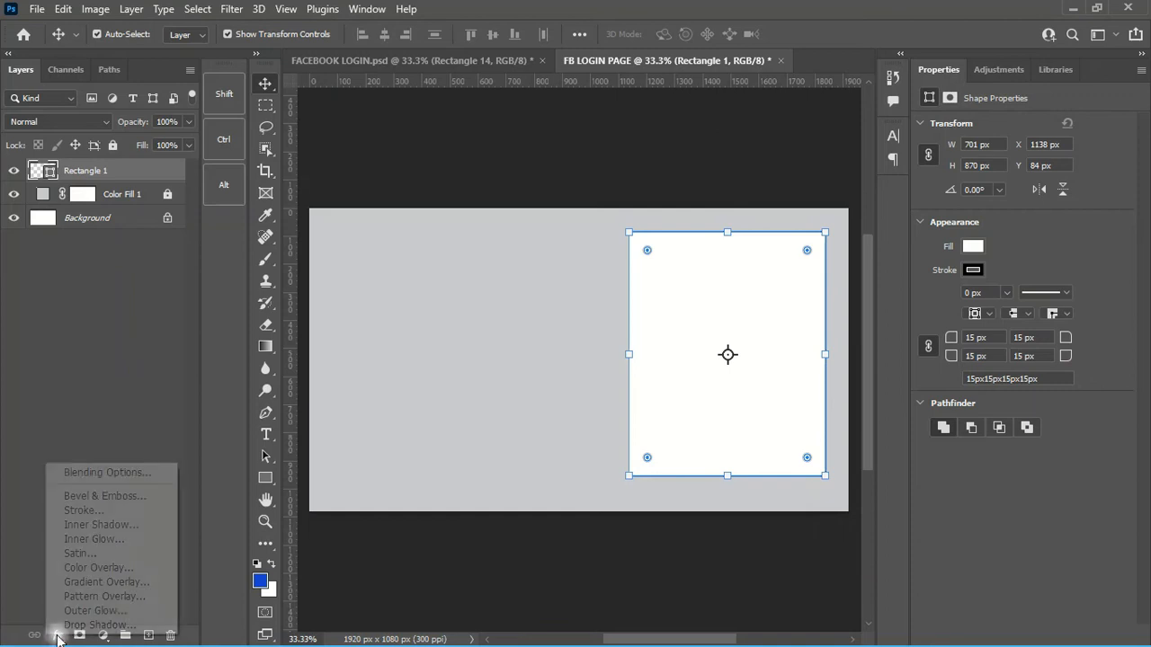
{"action": "left_click", "coordinate": [103, 623]}
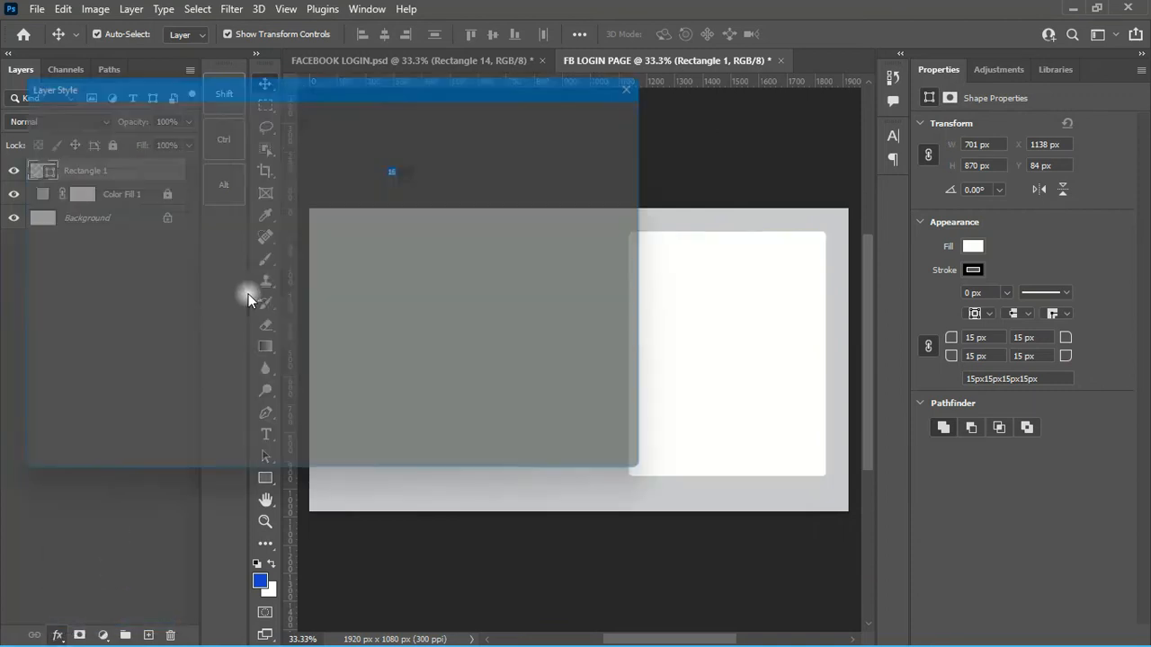
{"action": "left_click_drag", "start_coordinate": [474, 69], "coordinate": [396, 75]}
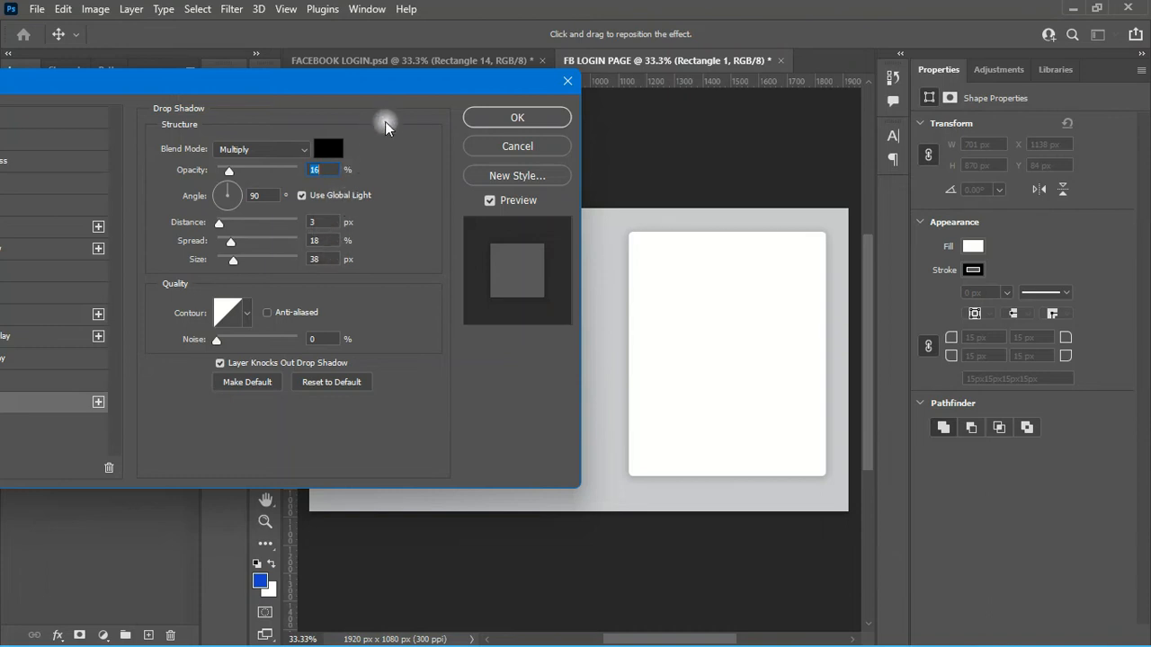
{"action": "left_click", "coordinate": [516, 119]}
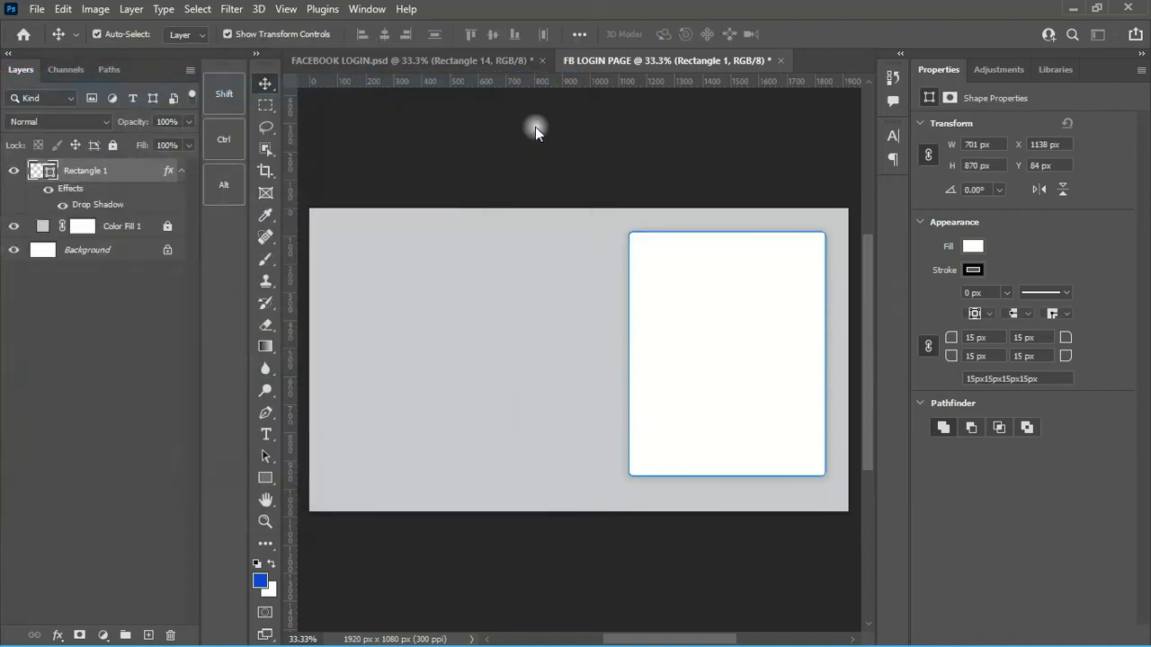
- Compare the white rectangle's size and shadow with the login panel in FACEBOOK LOGIN.psd
{"action": "left_click", "coordinate": [424, 63]}
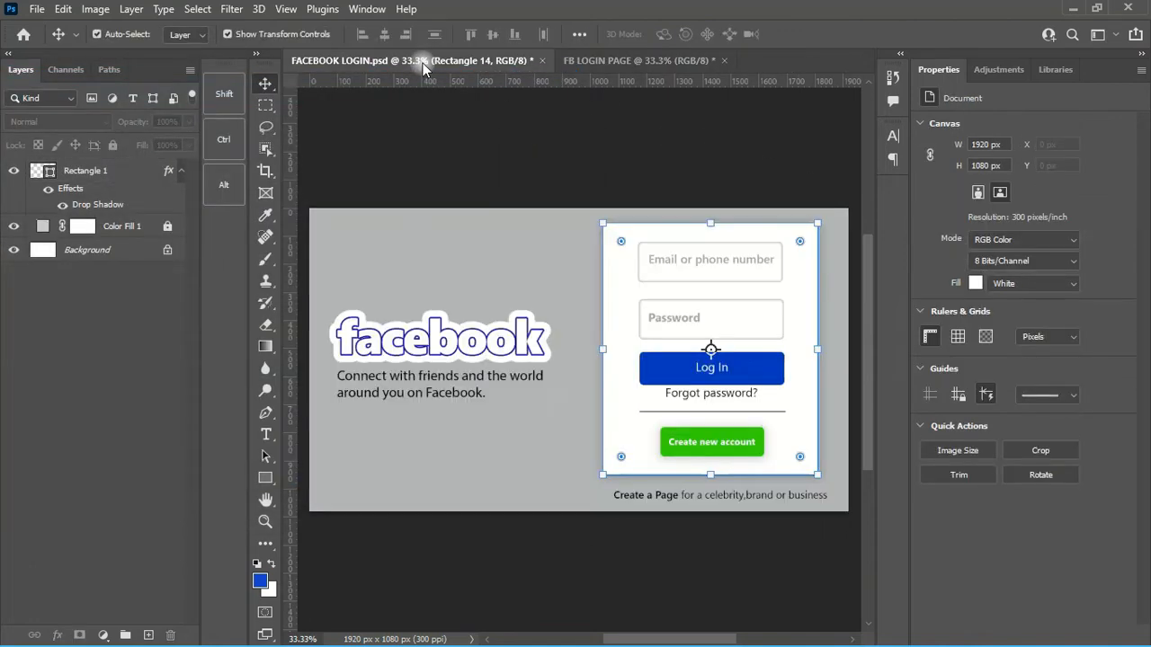
{"action": "left_click", "coordinate": [624, 61]}
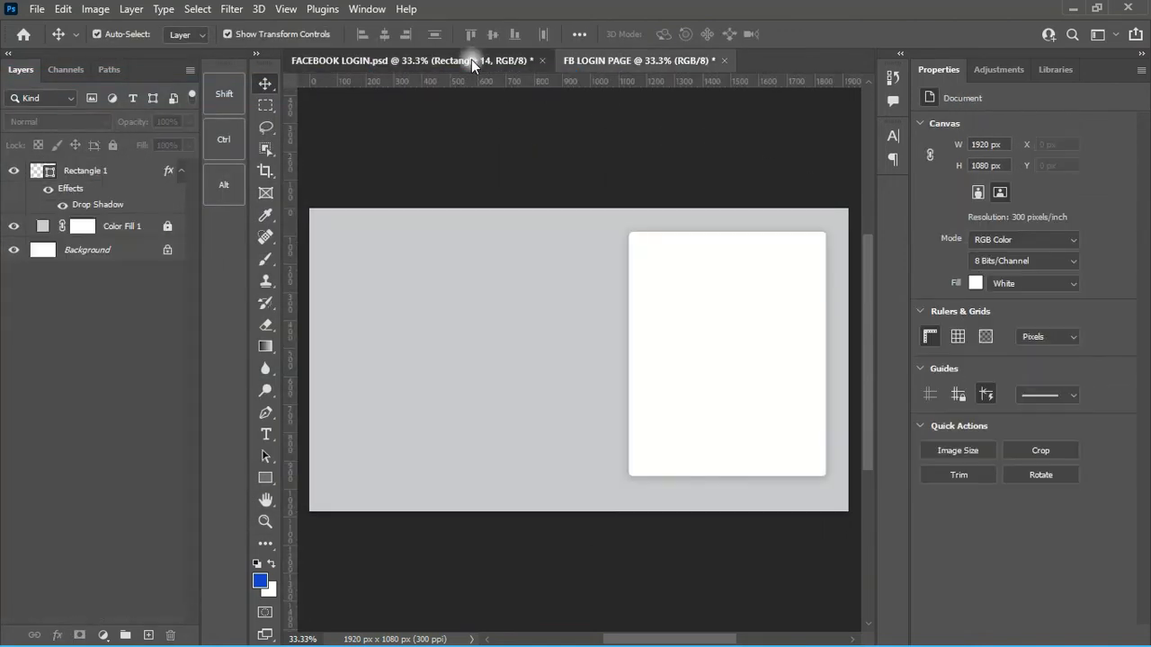
{"action": "left_click", "coordinate": [471, 60]}
{"action": "left_click", "coordinate": [680, 144]}
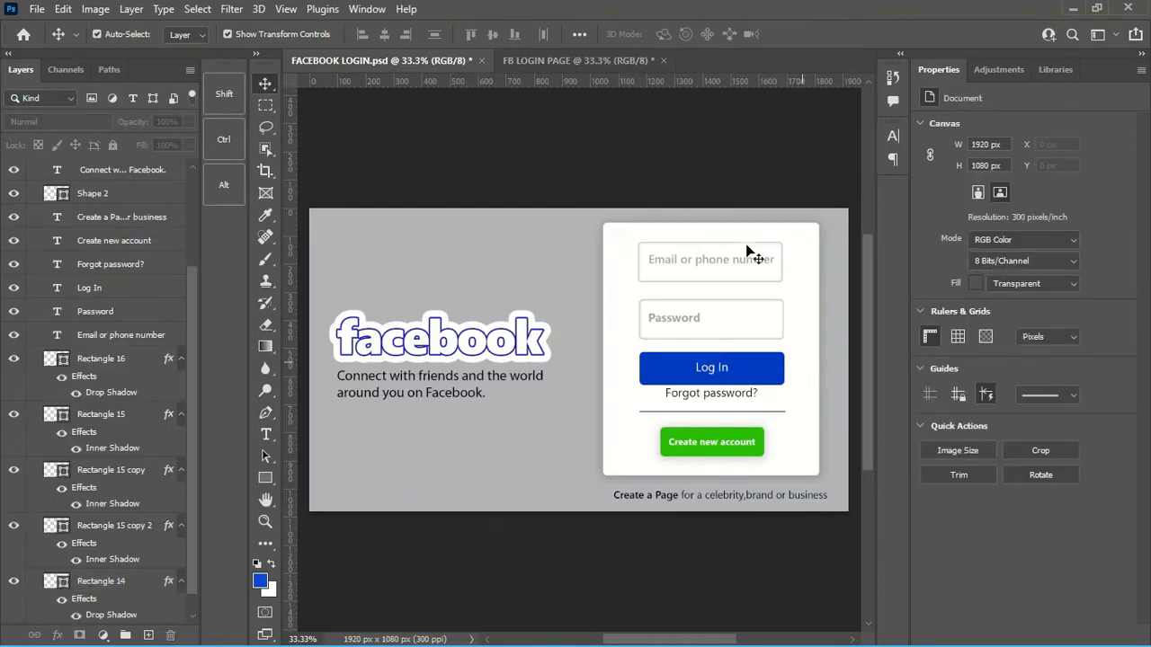
{"action": "left_click", "coordinate": [591, 60]}
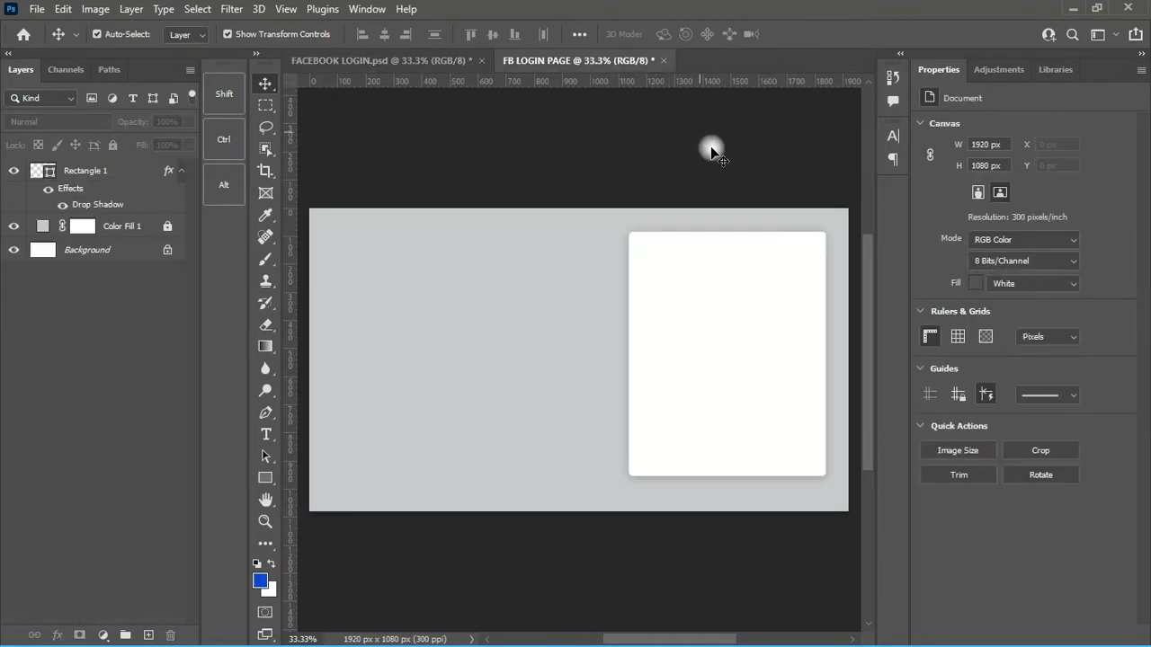
{"action": "left_click", "coordinate": [430, 62]}
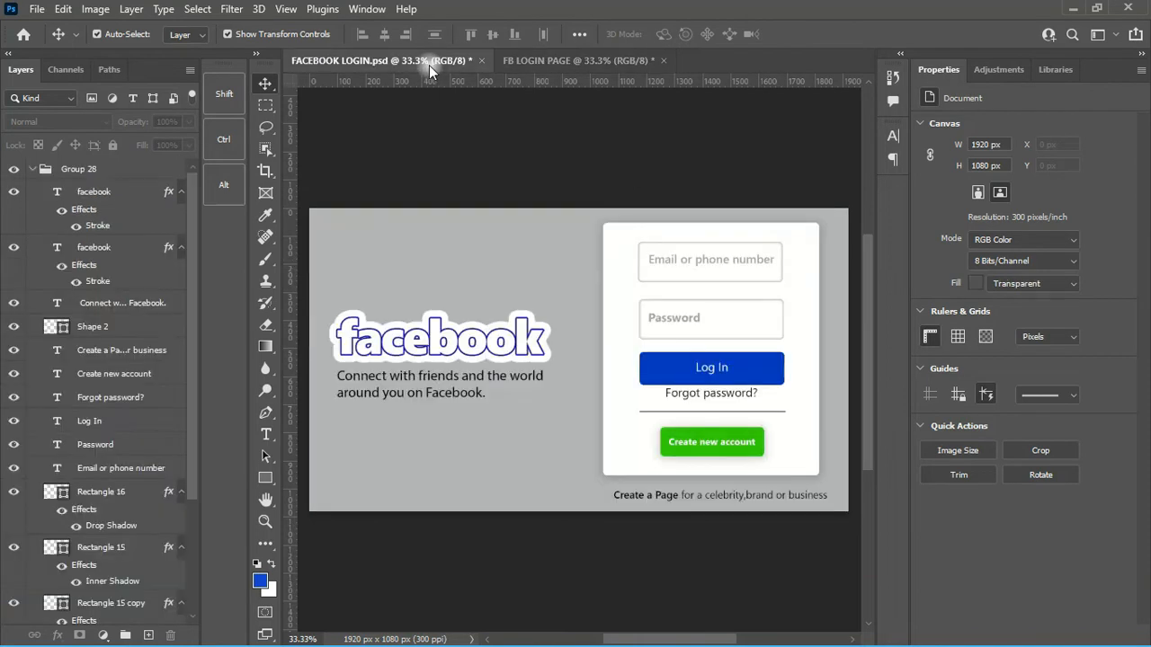
{"action": "left_click", "coordinate": [602, 56]}
{"action": "left_click", "coordinate": [717, 342]}
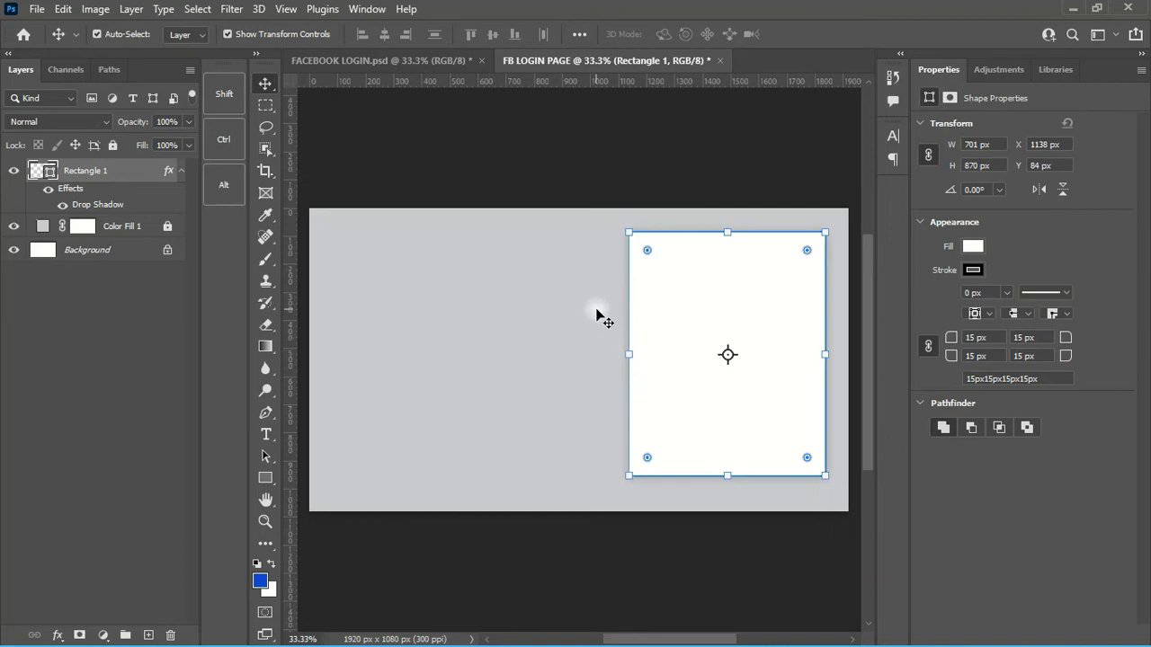
{"action": "left_click_drag", "start_coordinate": [629, 355], "coordinate": [585, 361]}
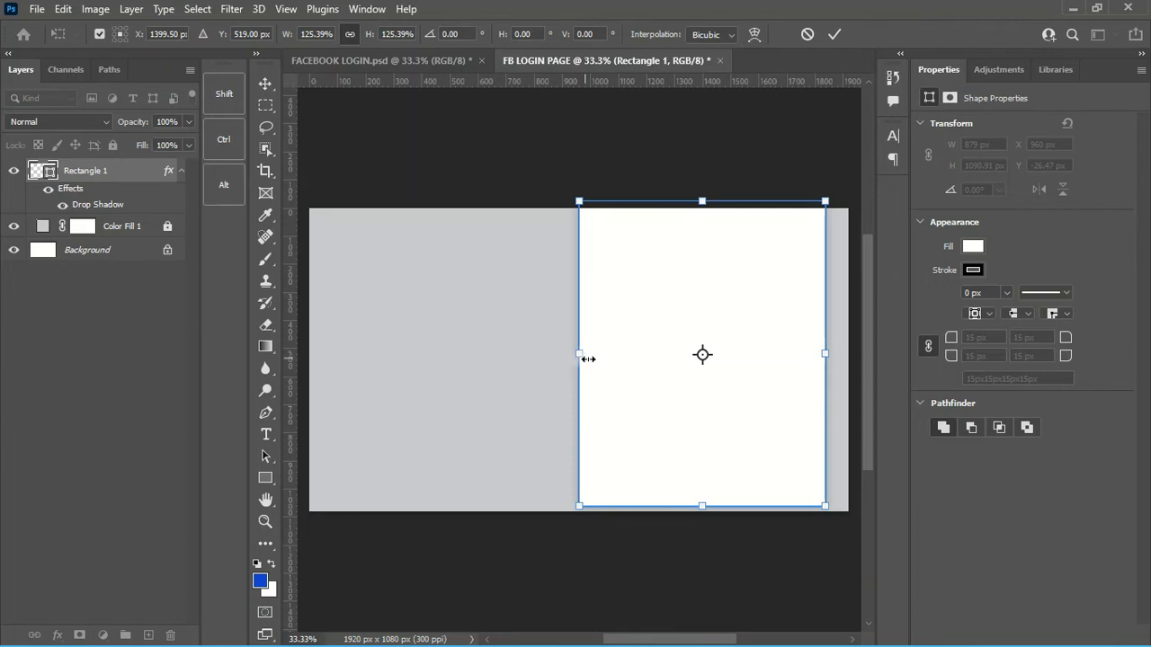
{"action": "left_click", "coordinate": [349, 34]}
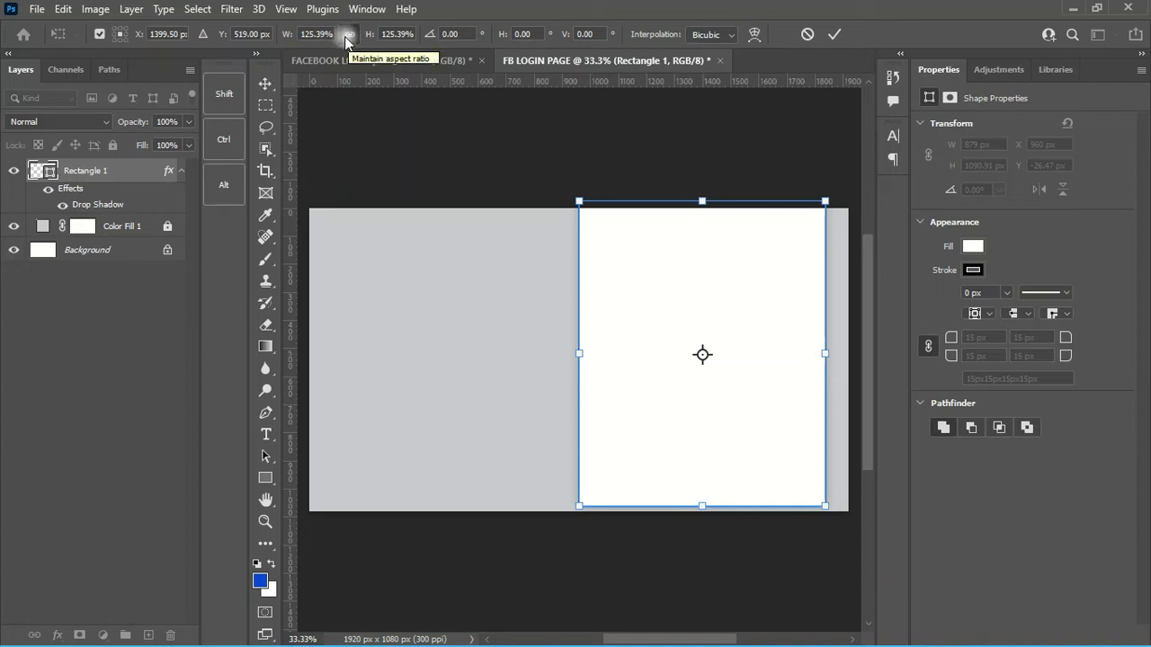
{"action": "left_click", "coordinate": [349, 34]}
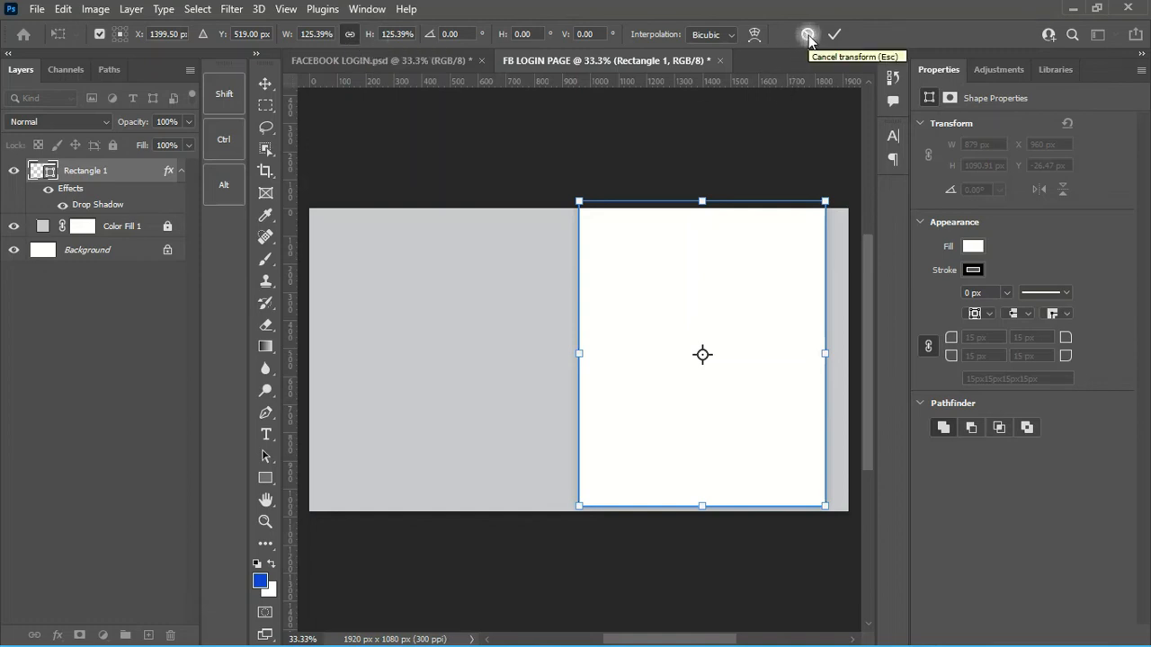
{"action": "left_click", "coordinate": [808, 36]}
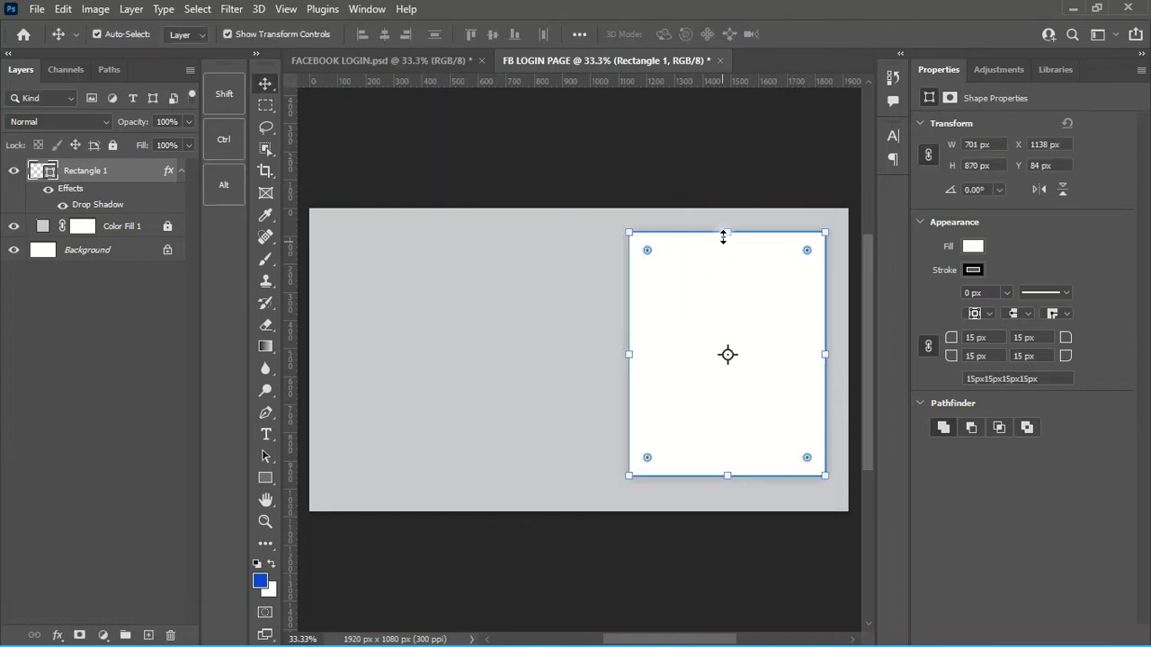
- Stretch only the white rectangle's left side outward to about 116% width, with its height kept at 100%
{"action": "left_click", "coordinate": [728, 231]}
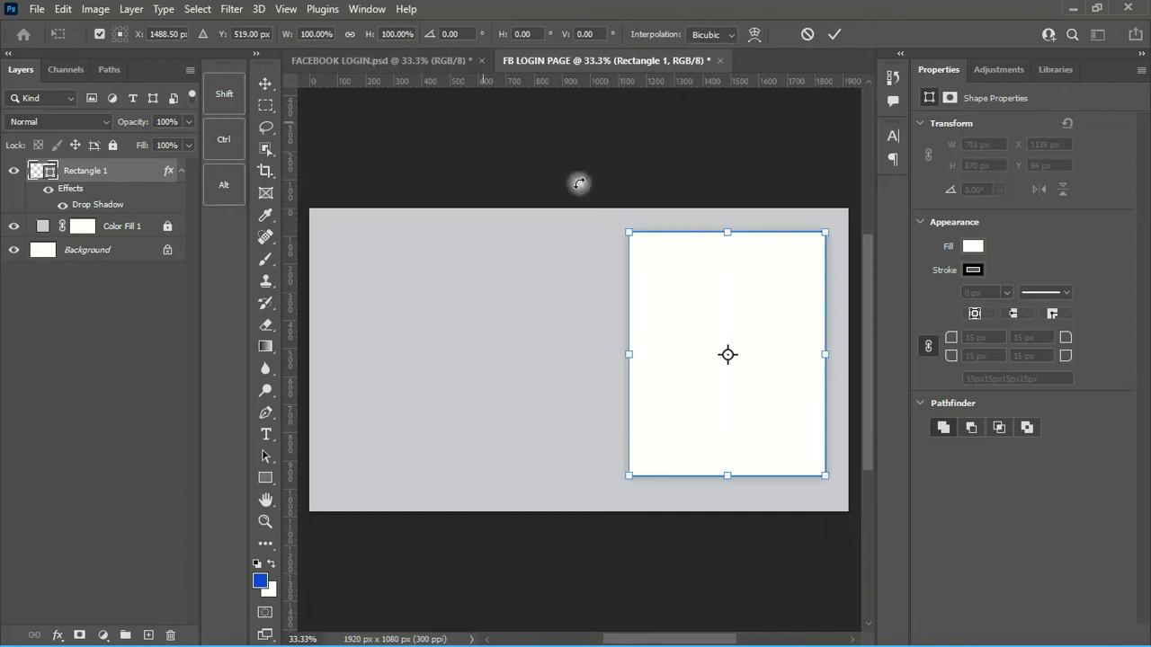
{"action": "left_click_drag", "start_coordinate": [625, 356], "coordinate": [596, 356]}
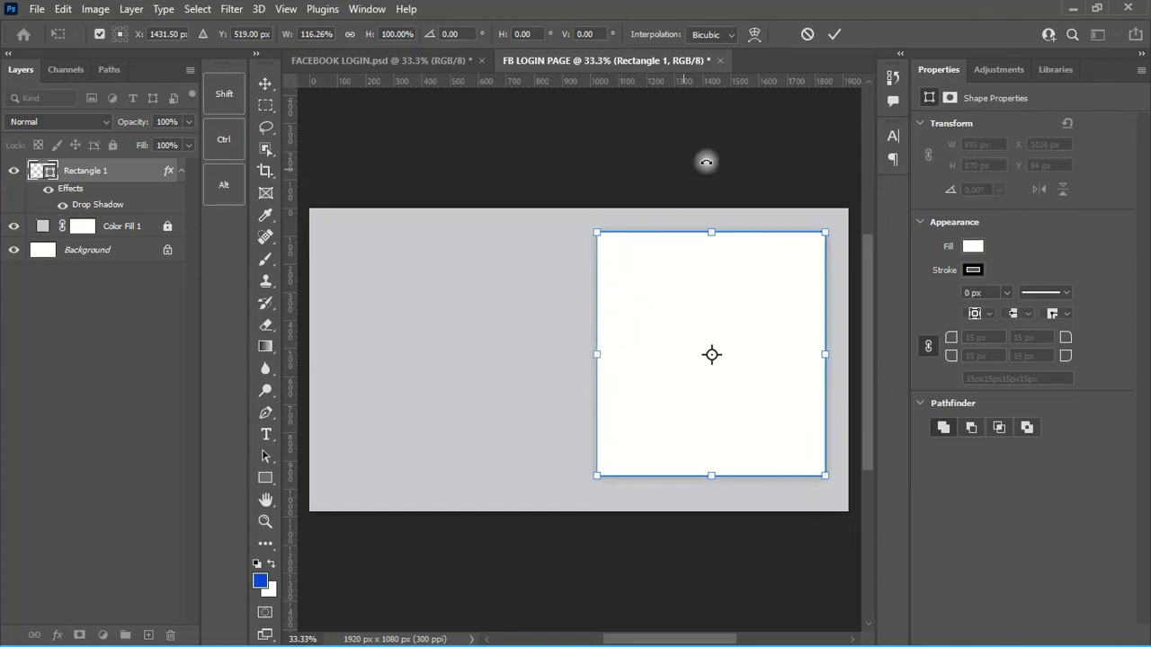
{"action": "left_click", "coordinate": [833, 36]}
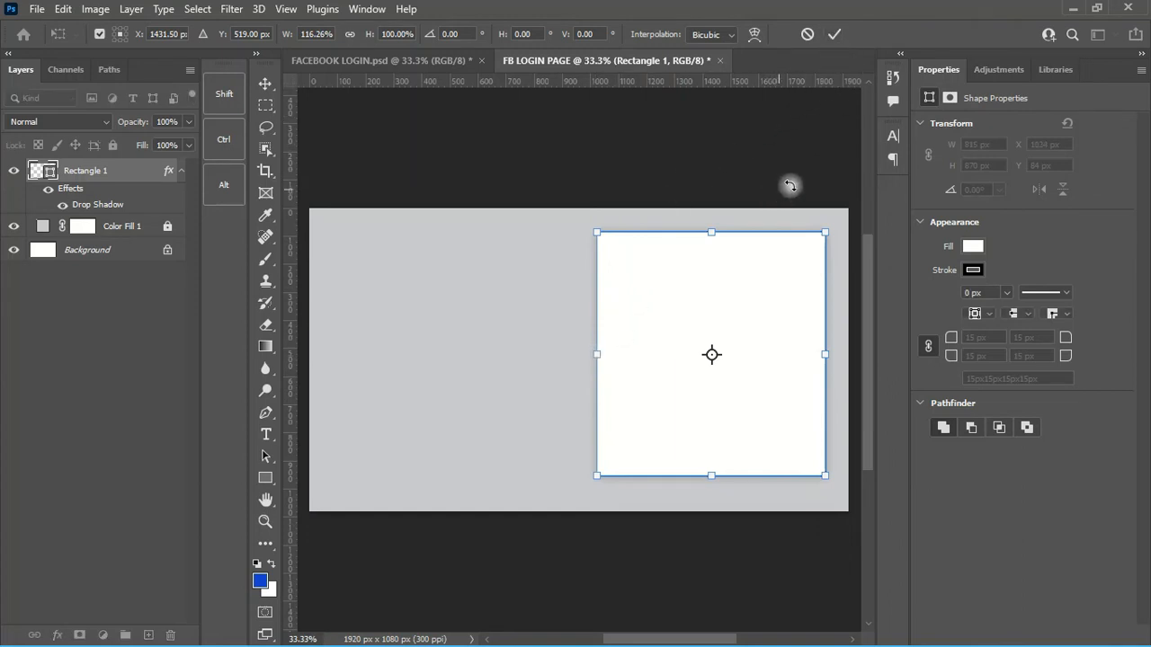
- Apply the white rectangle's stretched width and deselect the rectangle
{"action": "left_click", "coordinate": [837, 36]}
{"action": "left_click", "coordinate": [803, 133]}
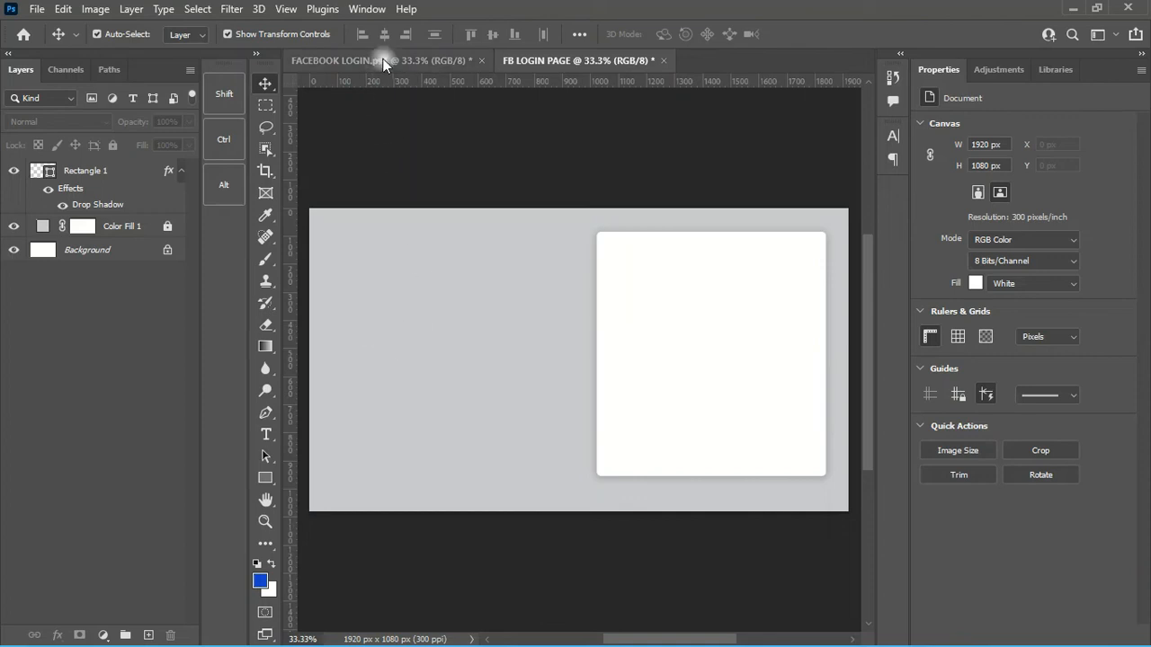
- Following the email field in FACEBOOK LOGIN.psd, draw a blue rectangle about 602 x 153 px near the top of FB LOGIN PAGE's white panel
{"action": "left_click", "coordinate": [420, 61]}
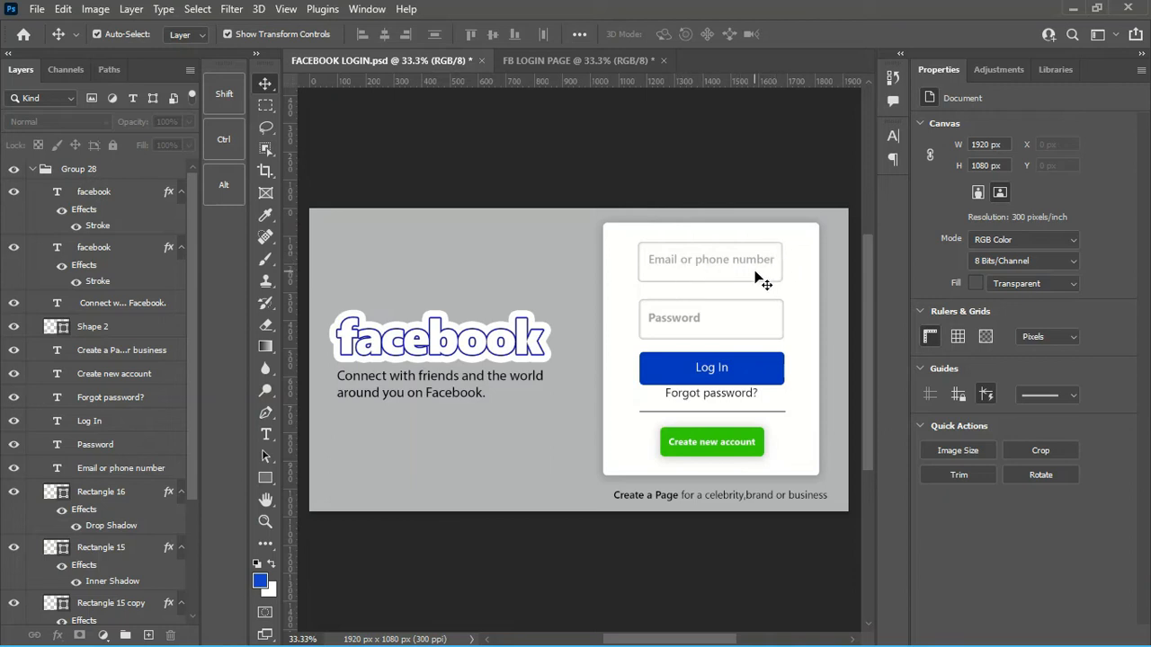
{"action": "left_click", "coordinate": [707, 213]}
{"action": "left_click", "coordinate": [551, 61]}
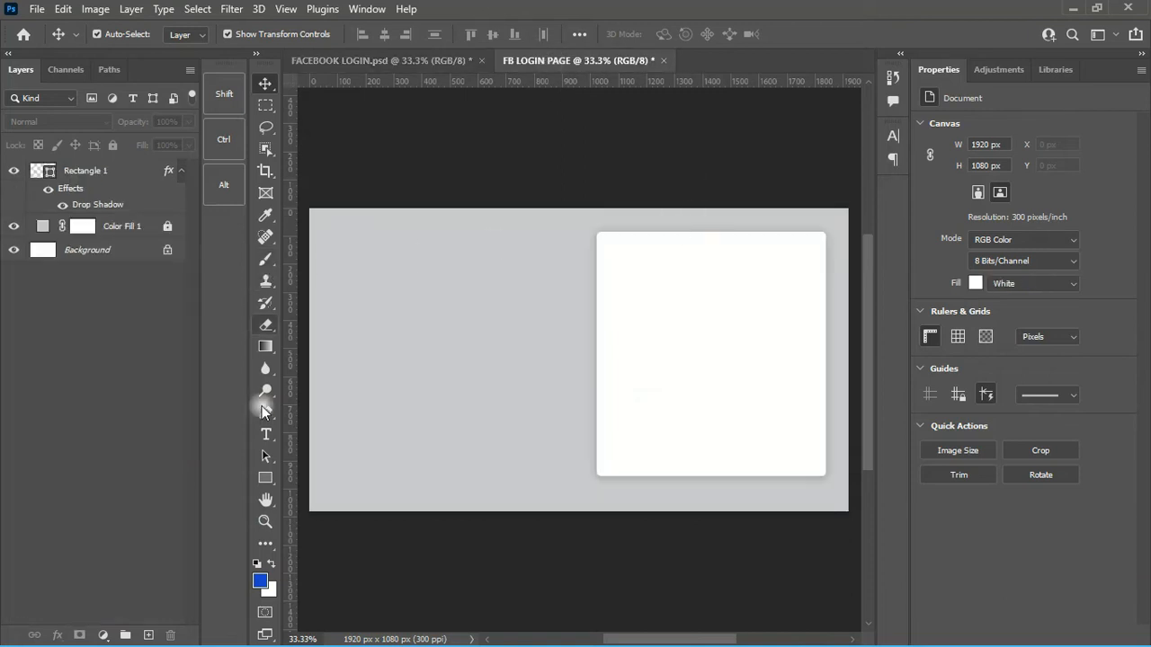
{"action": "left_click", "coordinate": [262, 482]}
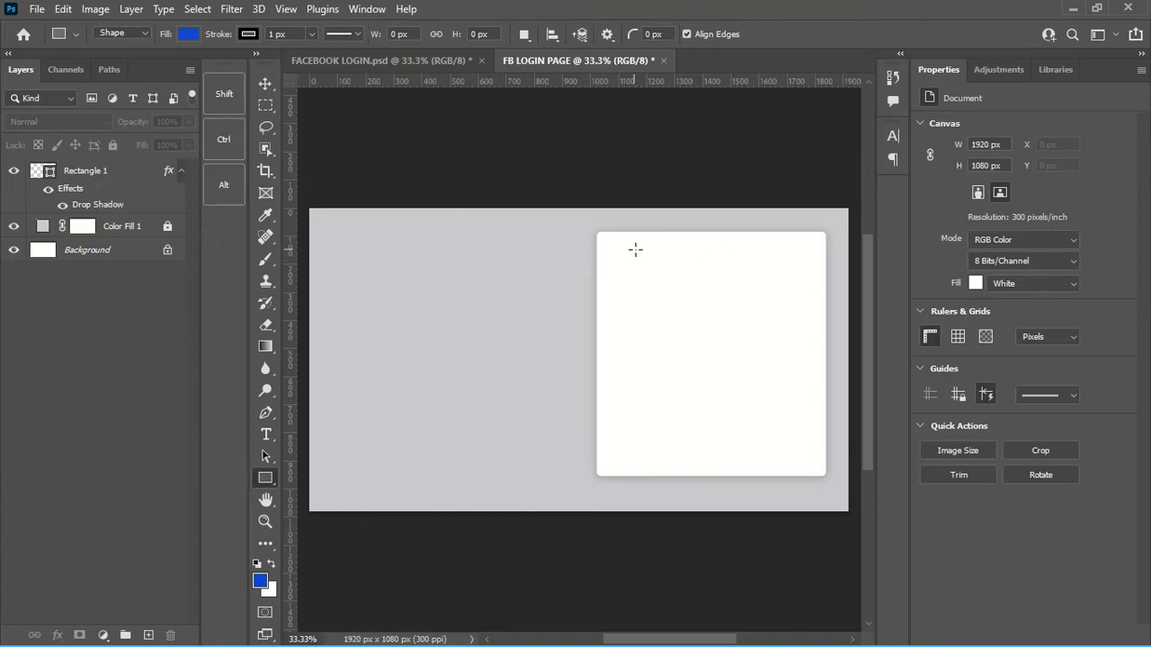
{"action": "left_click_drag", "start_coordinate": [631, 252], "coordinate": [798, 293]}
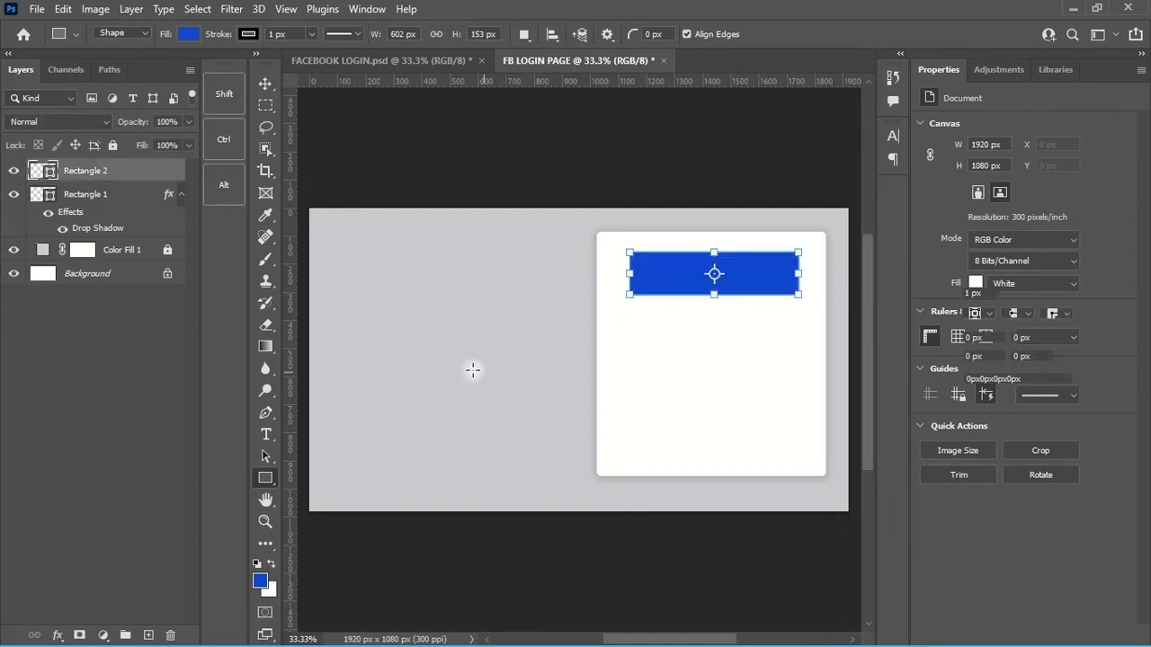
- Check the email field's corner radii in FACEBOOK LOGIN.psd and set all four corners of FB LOGIN PAGE's blue rectangle to 15 px
{"action": "left_click", "coordinate": [386, 60]}
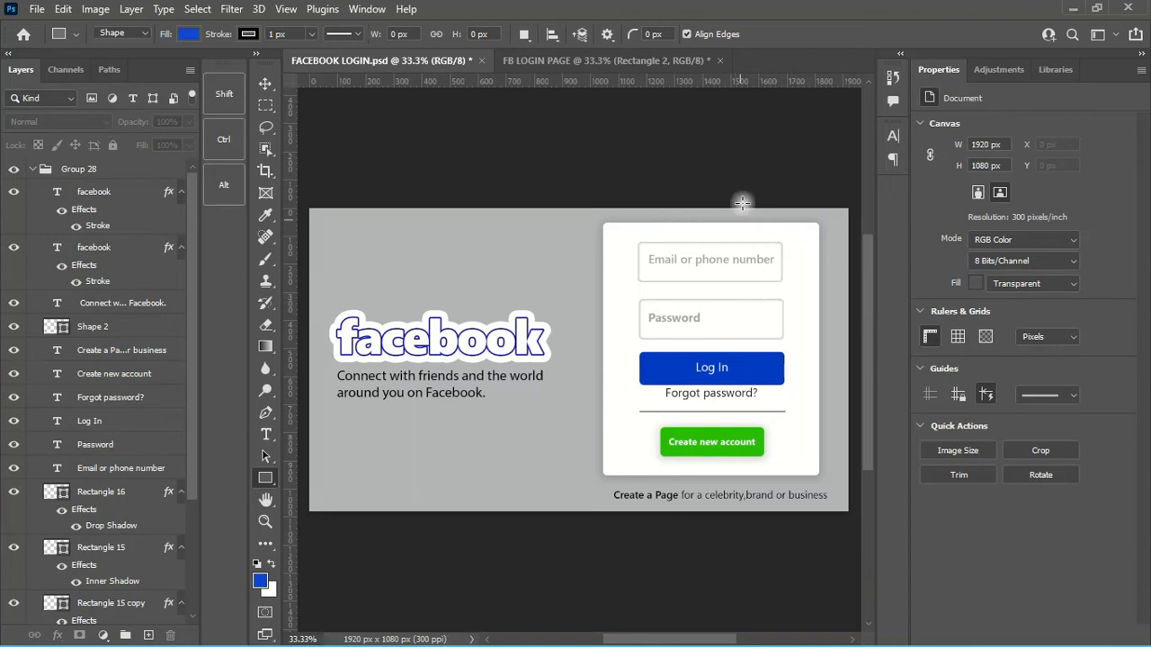
{"action": "left_click", "coordinate": [265, 85]}
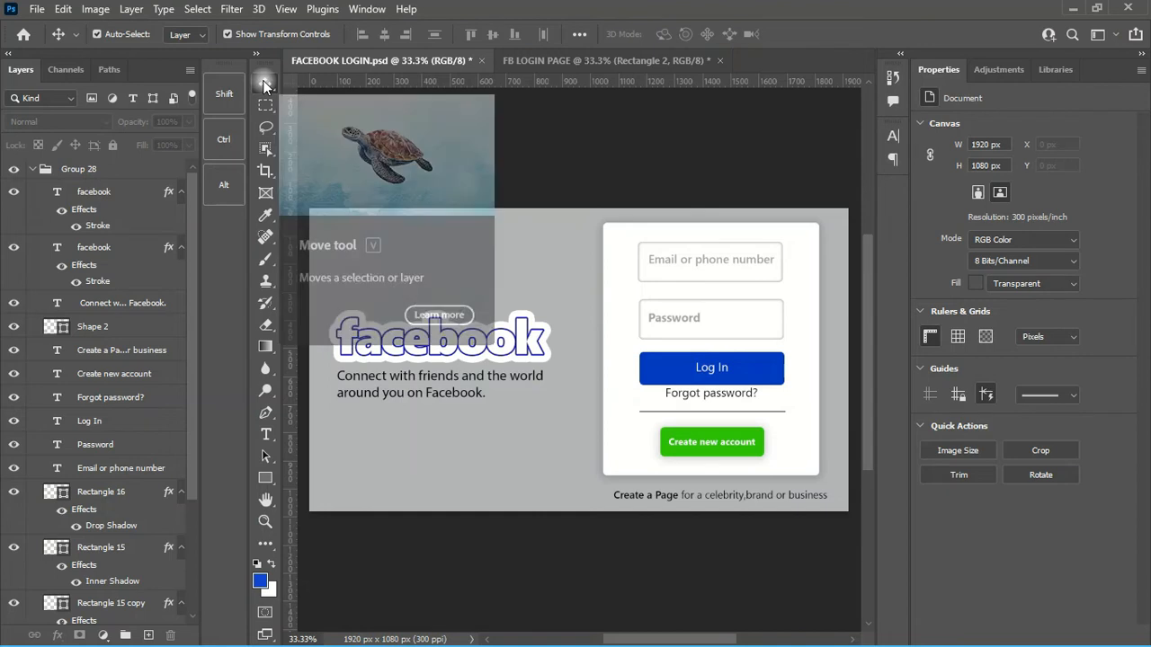
{"action": "left_click", "coordinate": [753, 281]}
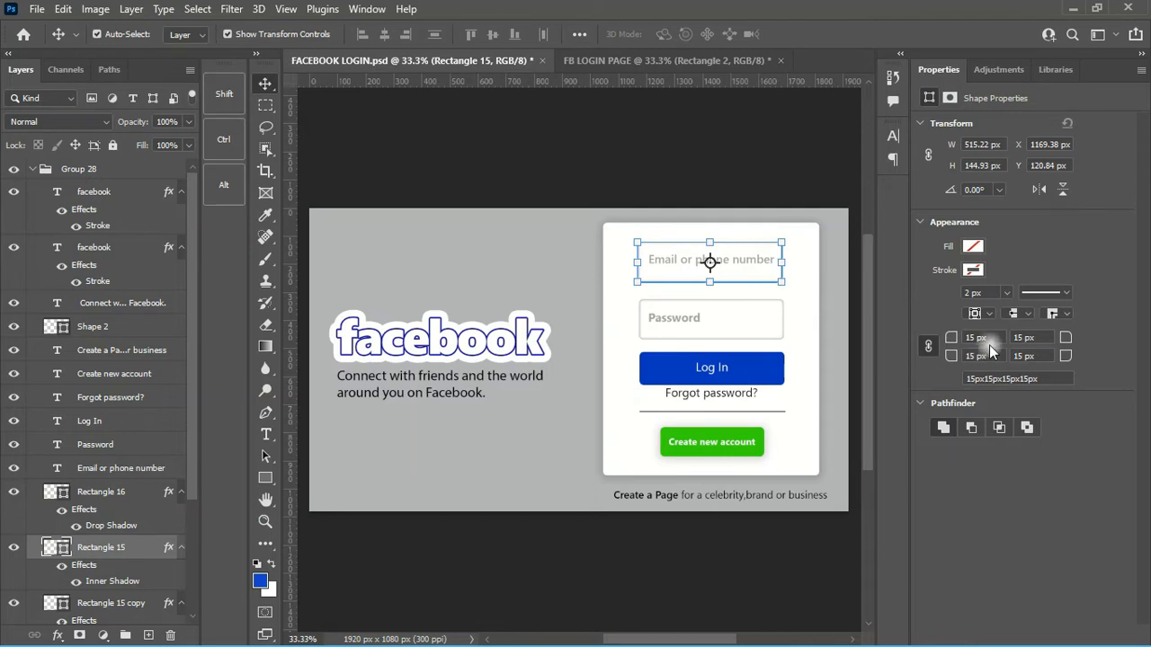
{"action": "left_click", "coordinate": [648, 60]}
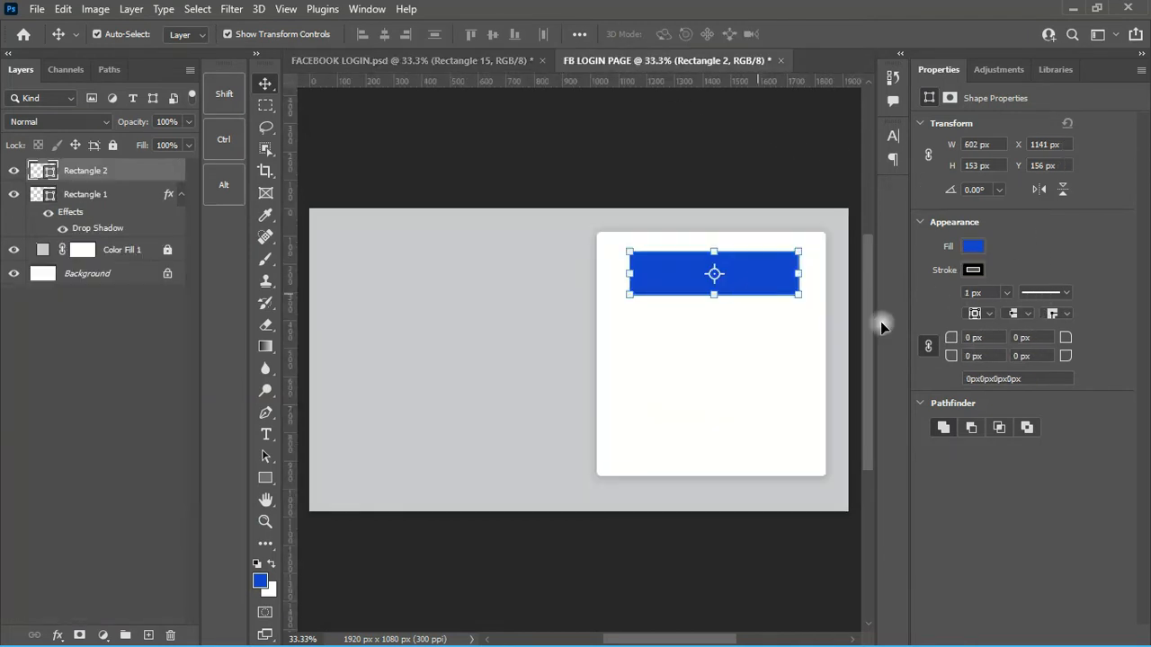
{"action": "left_click_drag", "start_coordinate": [989, 335], "coordinate": [888, 335]}
{"action": "type", "text": "15"}
{"action": "left_click", "coordinate": [929, 352]}
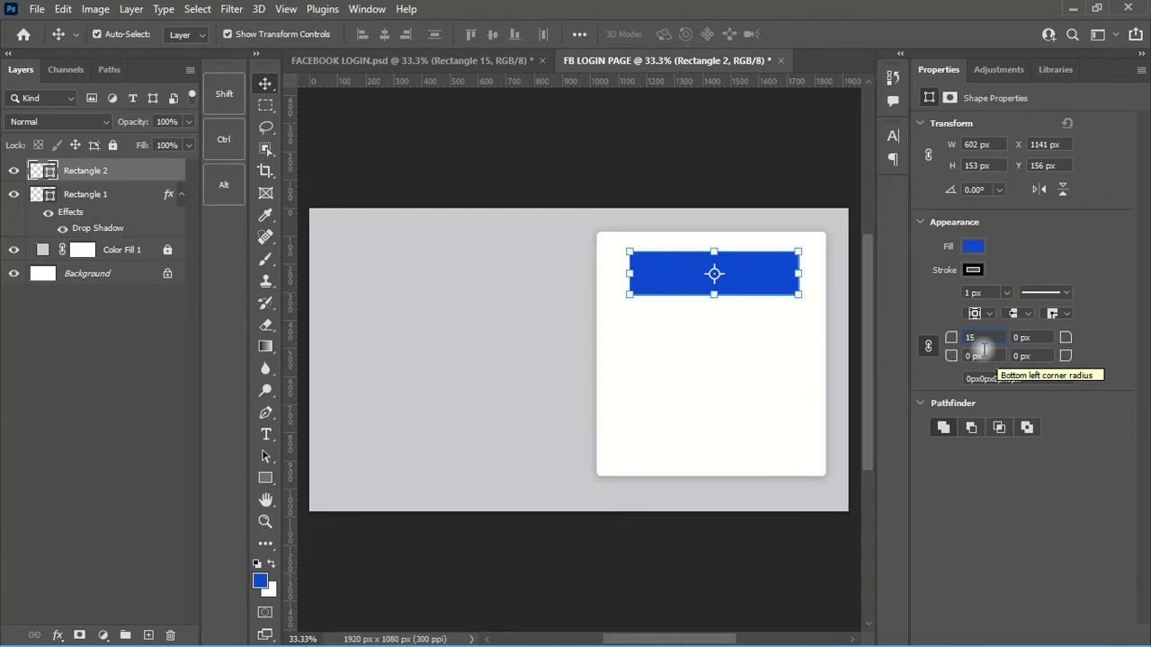
{"action": "key", "text": "Return"}
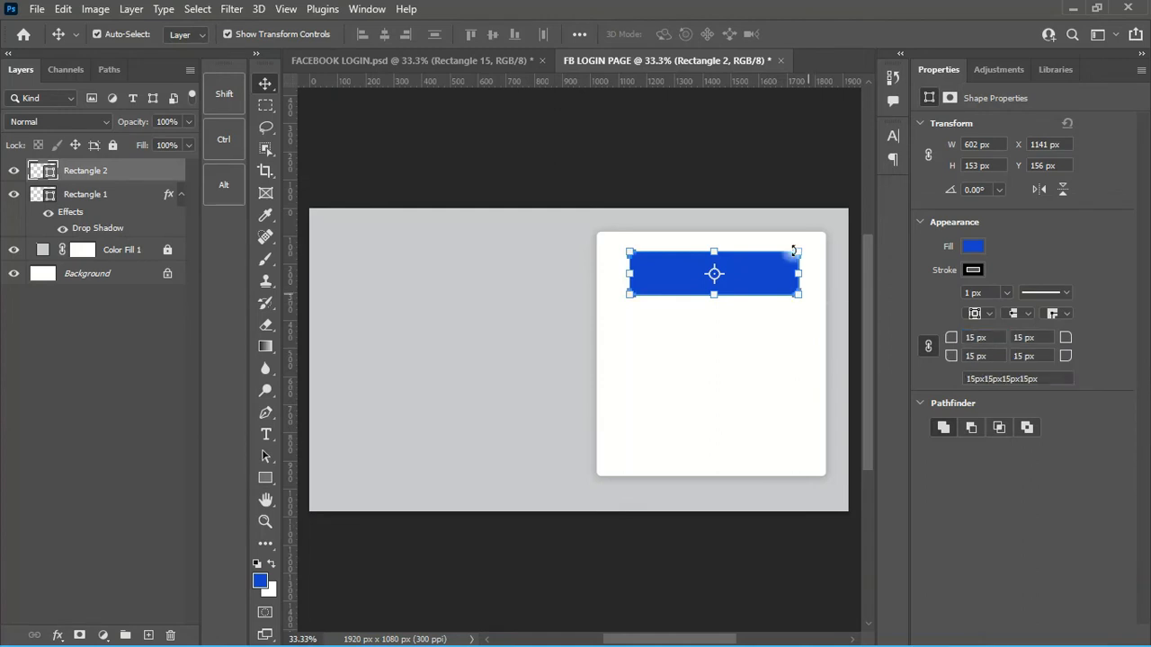
{"action": "left_click", "coordinate": [741, 132]}
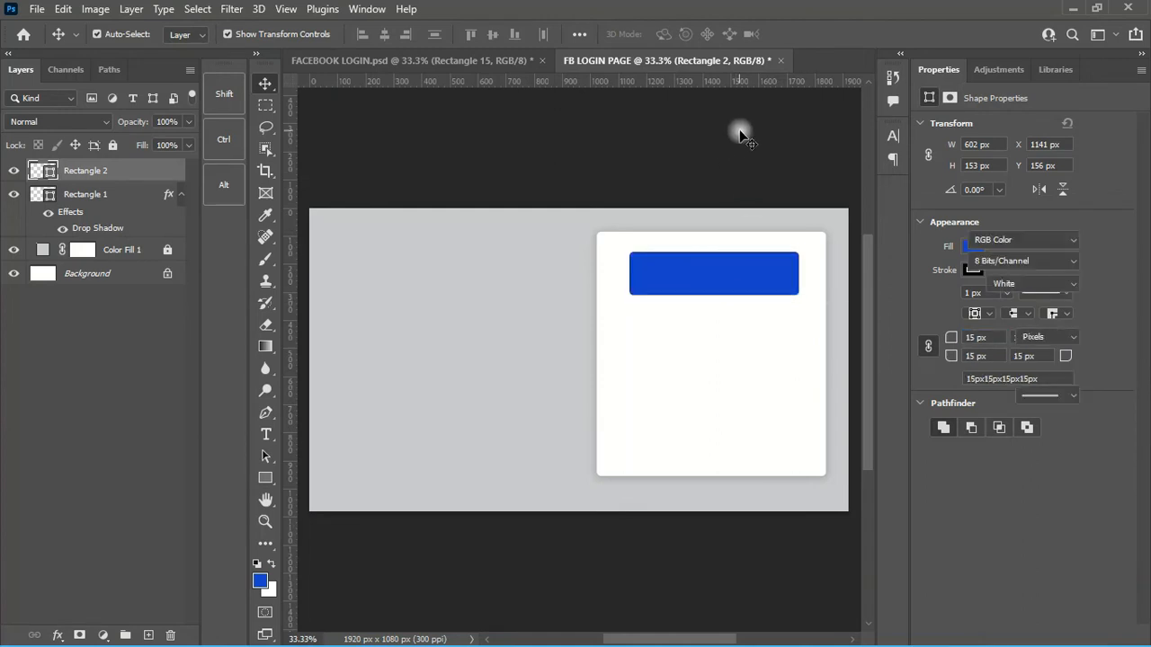
- Set the blue rectangle's stroke width to 0 px
{"action": "left_click", "coordinate": [749, 275]}
{"action": "left_click", "coordinate": [1009, 296]}
{"action": "left_click_drag", "start_coordinate": [1009, 311], "coordinate": [993, 317]}
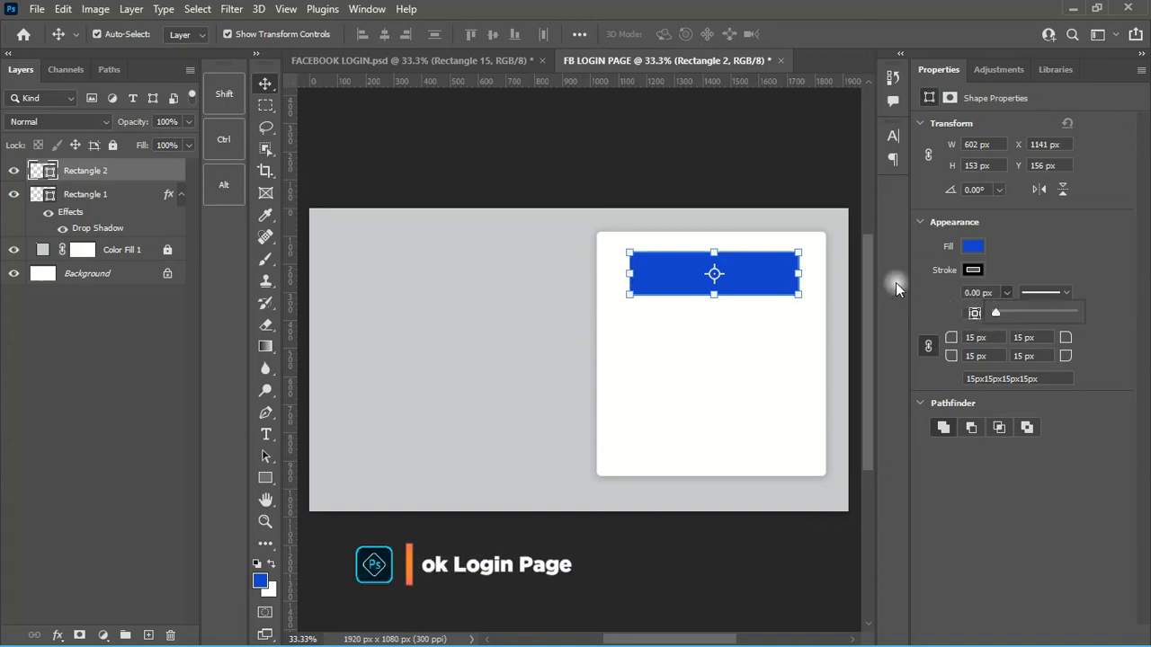
{"action": "left_click", "coordinate": [763, 135]}
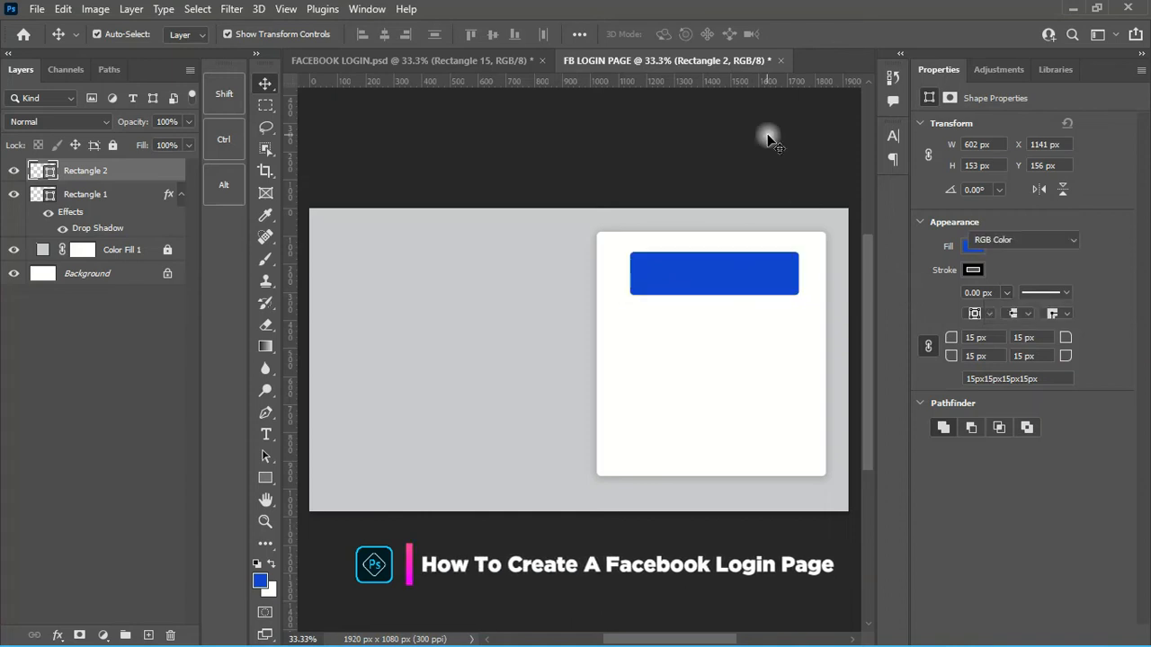
{"action": "left_click", "coordinate": [749, 282]}
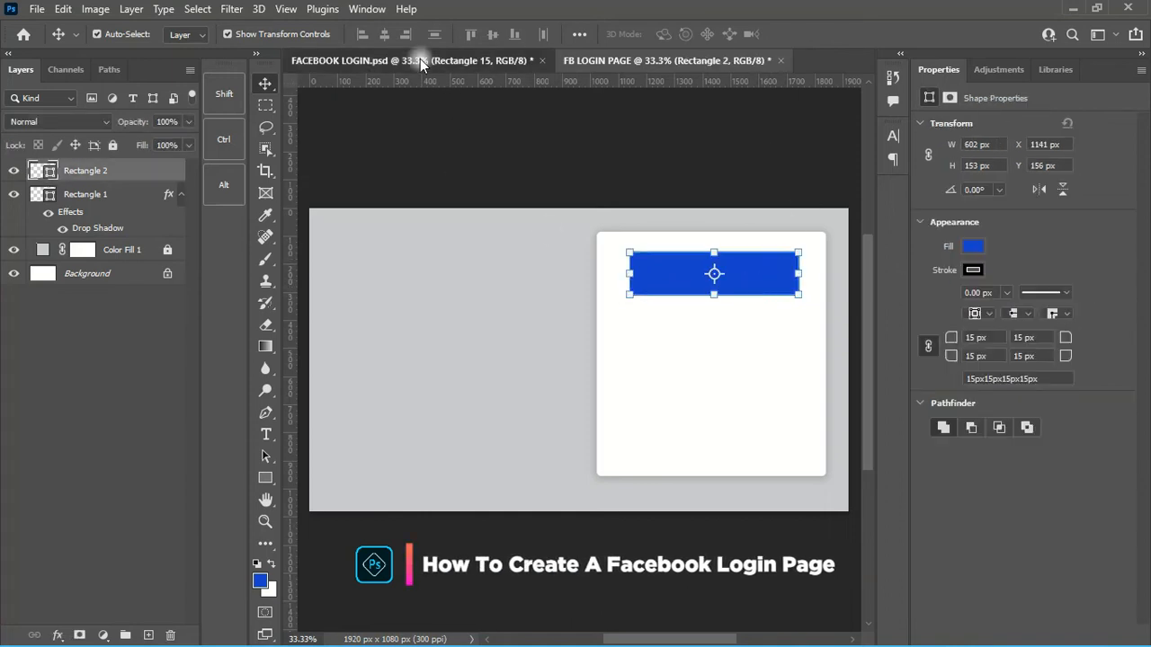
- Examine the fill, stroke and Inner Shadow settings of the email field's rectangle in FACEBOOK LOGIN.psd without changing them
{"action": "left_click", "coordinate": [420, 59]}
{"action": "scroll", "coordinate": [125, 517], "scroll_direction": "down", "scroll_amount": 3}
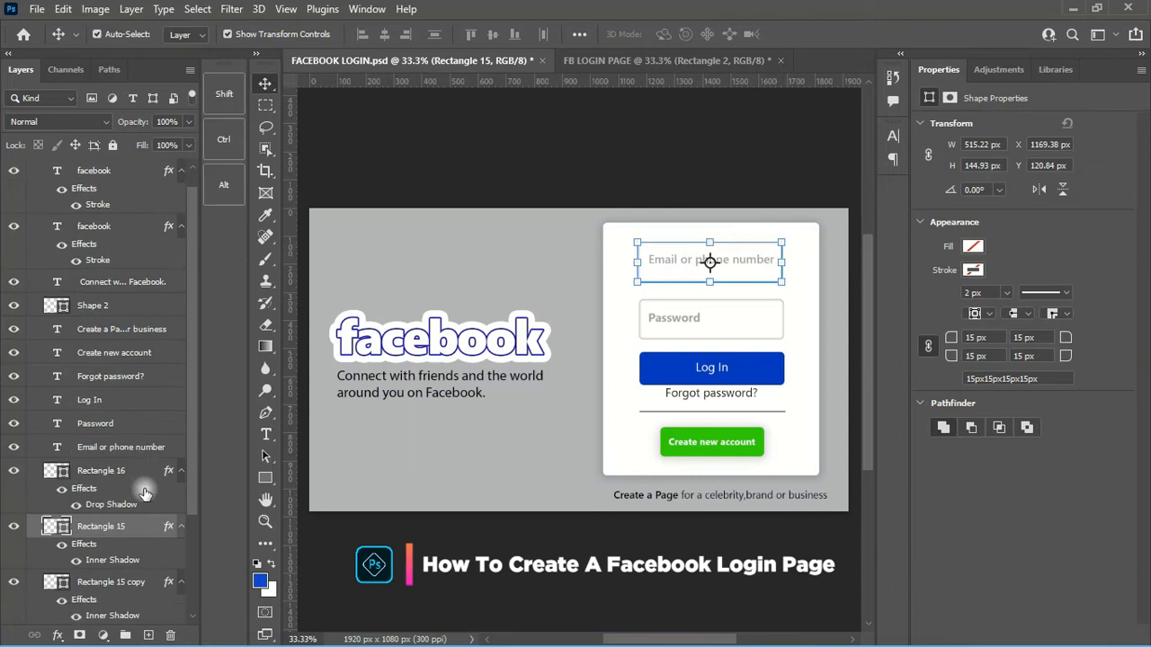
{"action": "scroll", "coordinate": [168, 505], "scroll_direction": "down", "scroll_amount": 1}
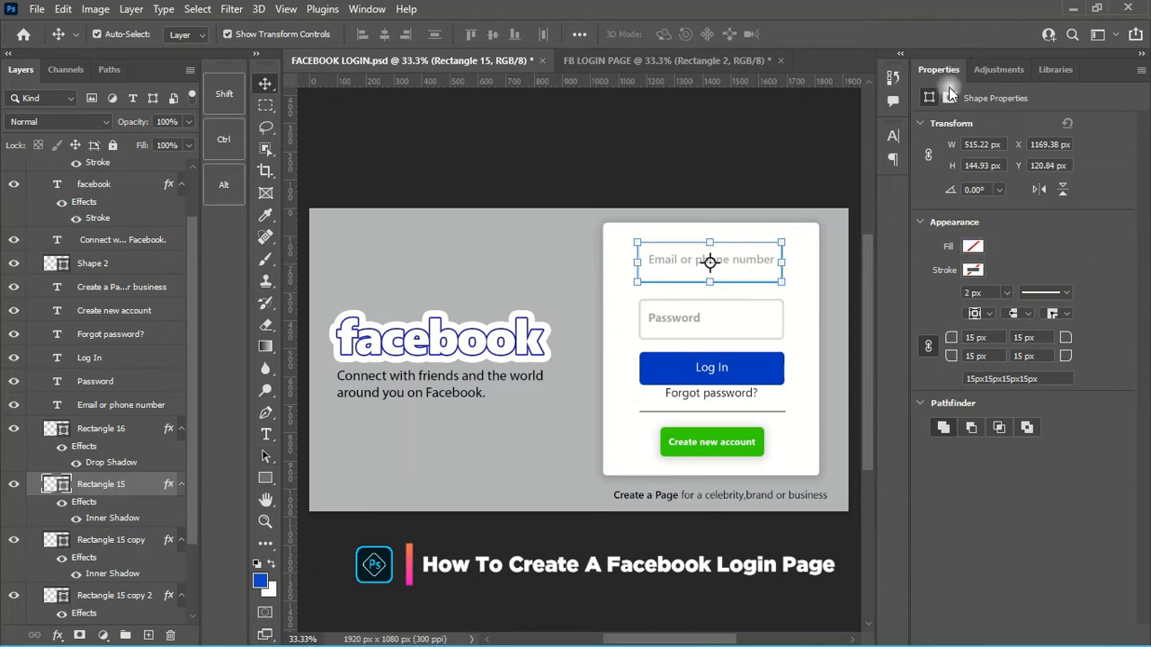
{"action": "left_click", "coordinate": [972, 272]}
{"action": "left_click", "coordinate": [1011, 252]}
{"action": "left_click", "coordinate": [985, 291]}
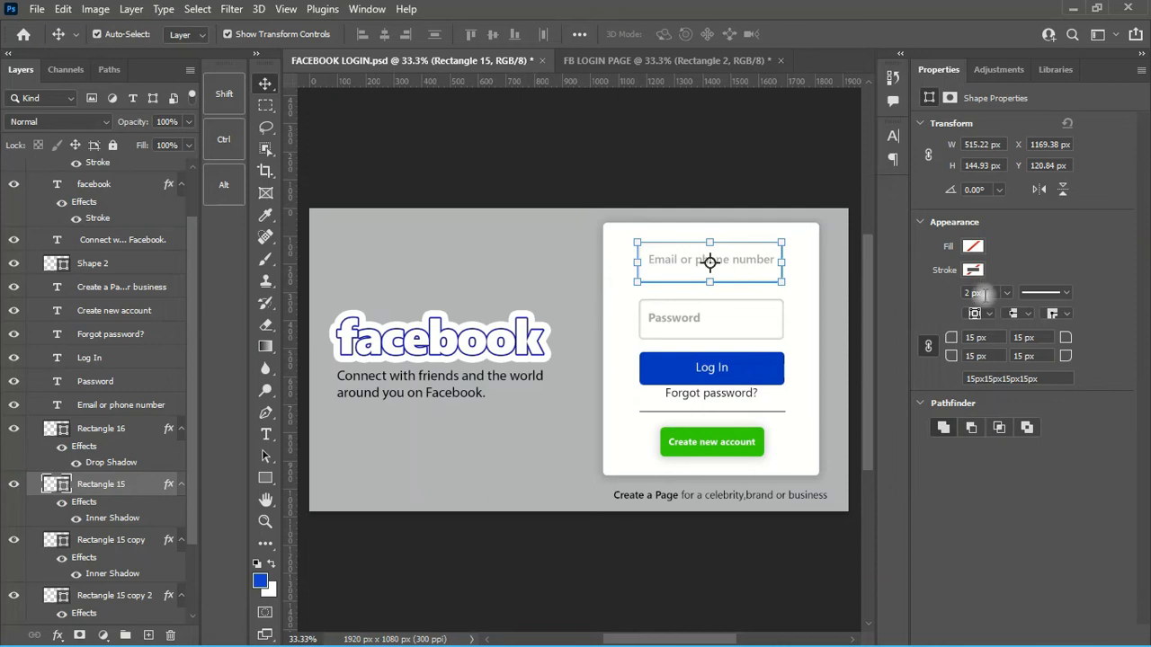
{"action": "double_click", "coordinate": [168, 486]}
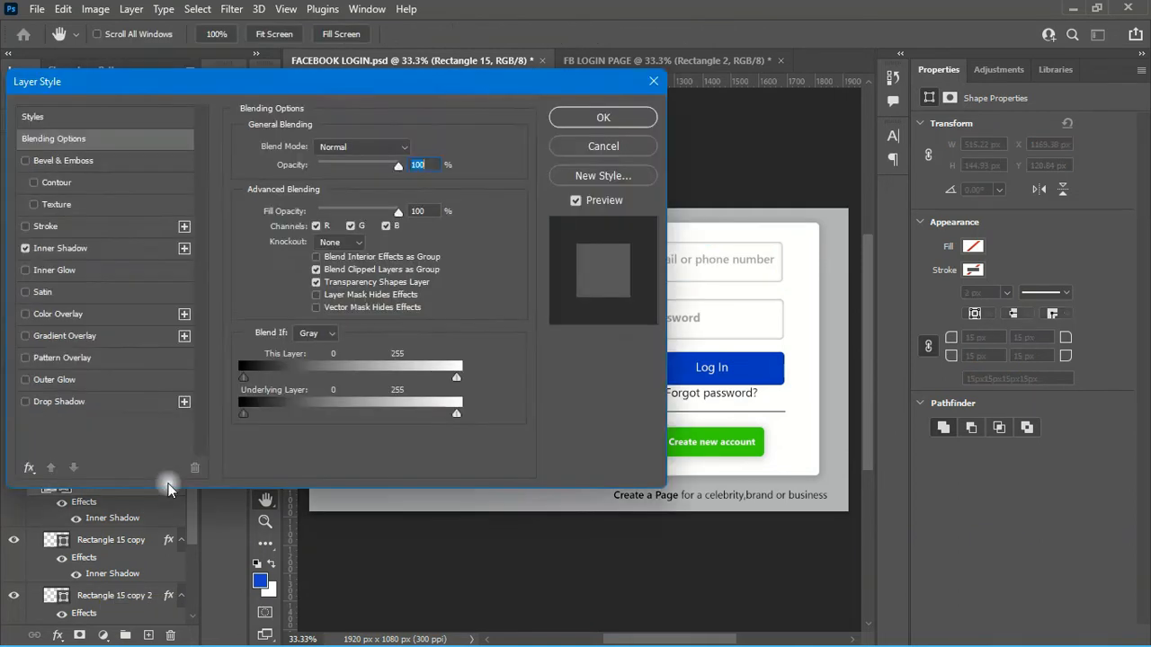
{"action": "left_click", "coordinate": [106, 252]}
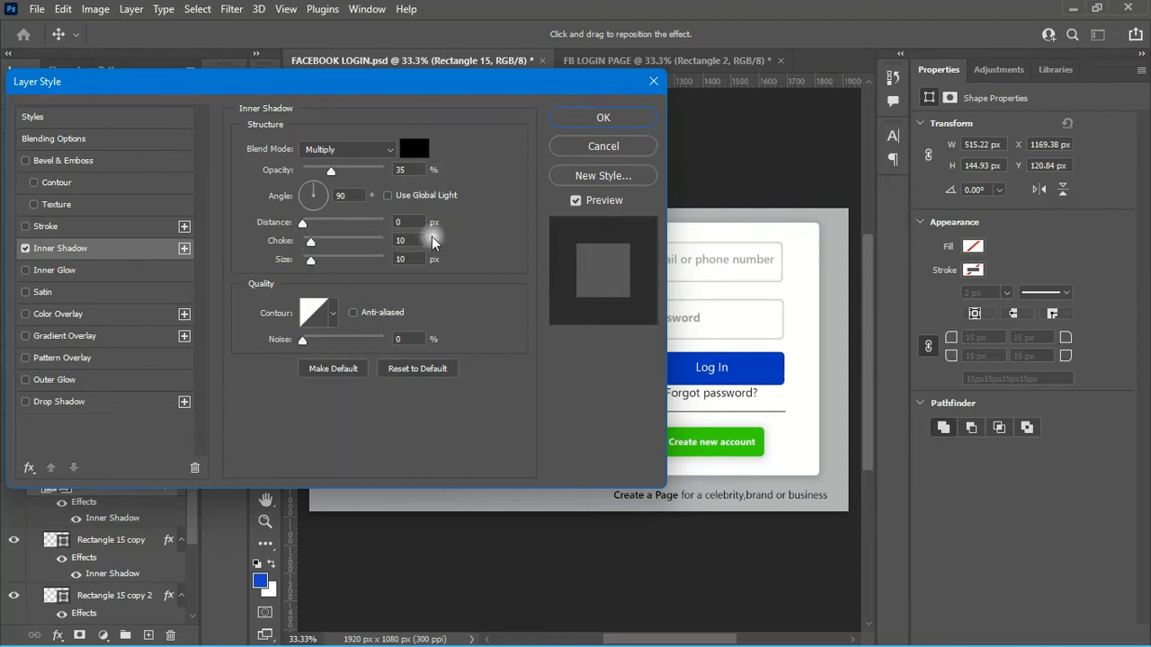
{"action": "left_click", "coordinate": [598, 119]}
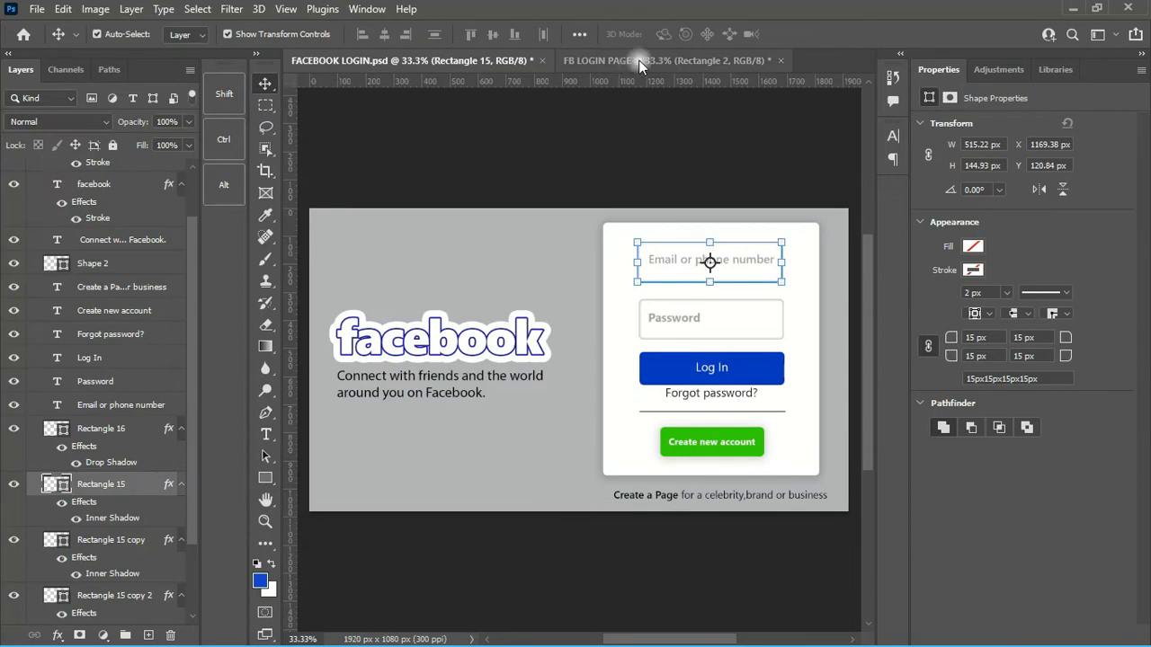
- Return to FB LOGIN PAGE and set both the fill and the stroke of the blue rectangle to none
{"action": "left_click", "coordinate": [639, 61]}
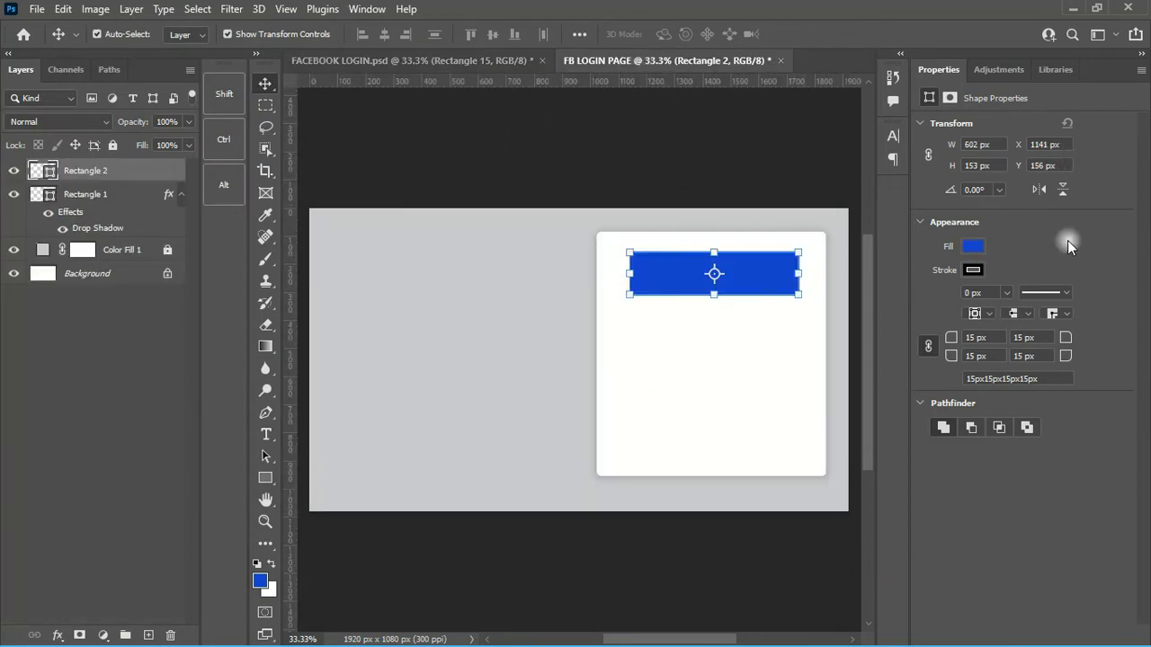
{"action": "left_click", "coordinate": [974, 249]}
{"action": "left_click", "coordinate": [928, 280]}
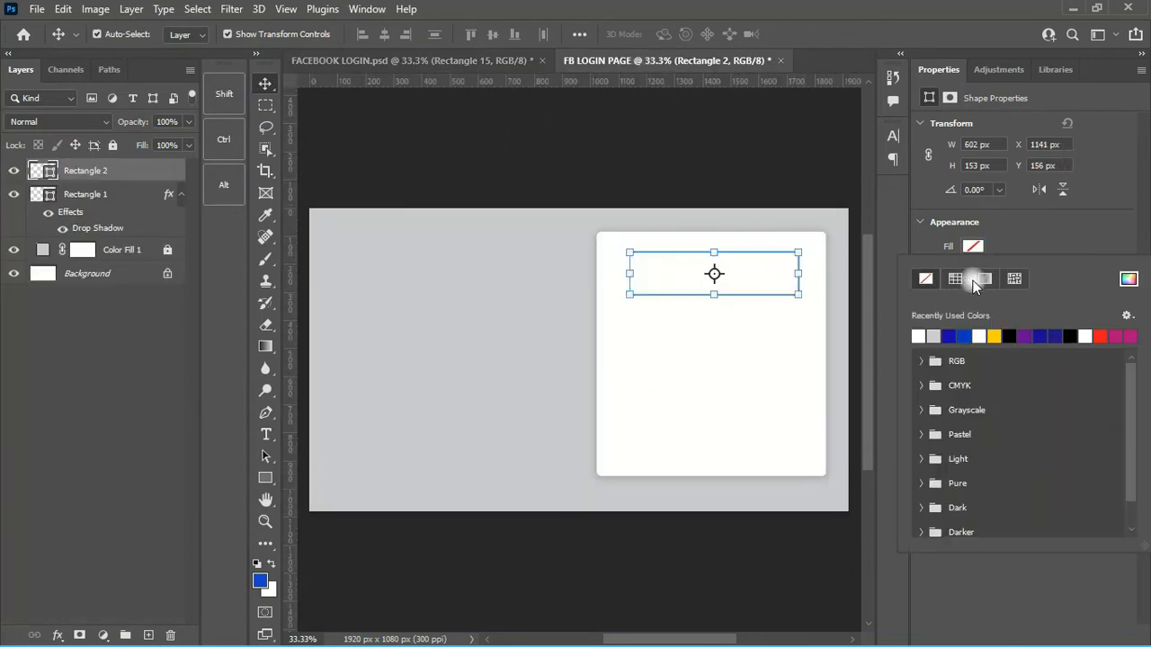
{"action": "left_click", "coordinate": [1031, 225]}
{"action": "left_click", "coordinate": [974, 270]}
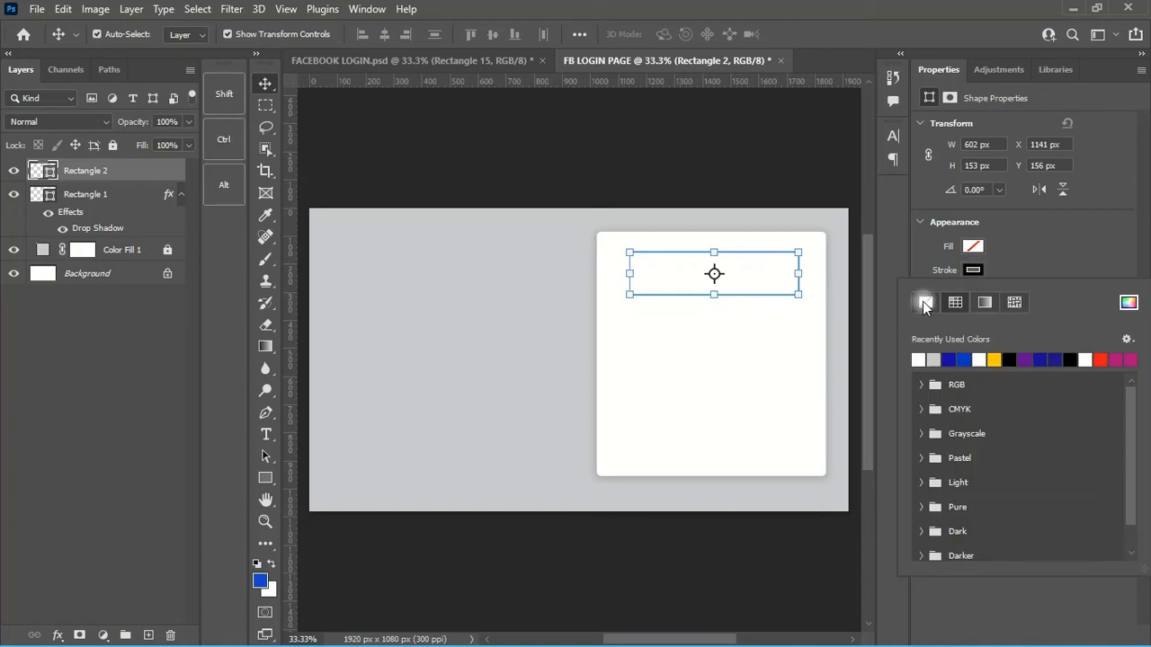
{"action": "left_click", "coordinate": [925, 304]}
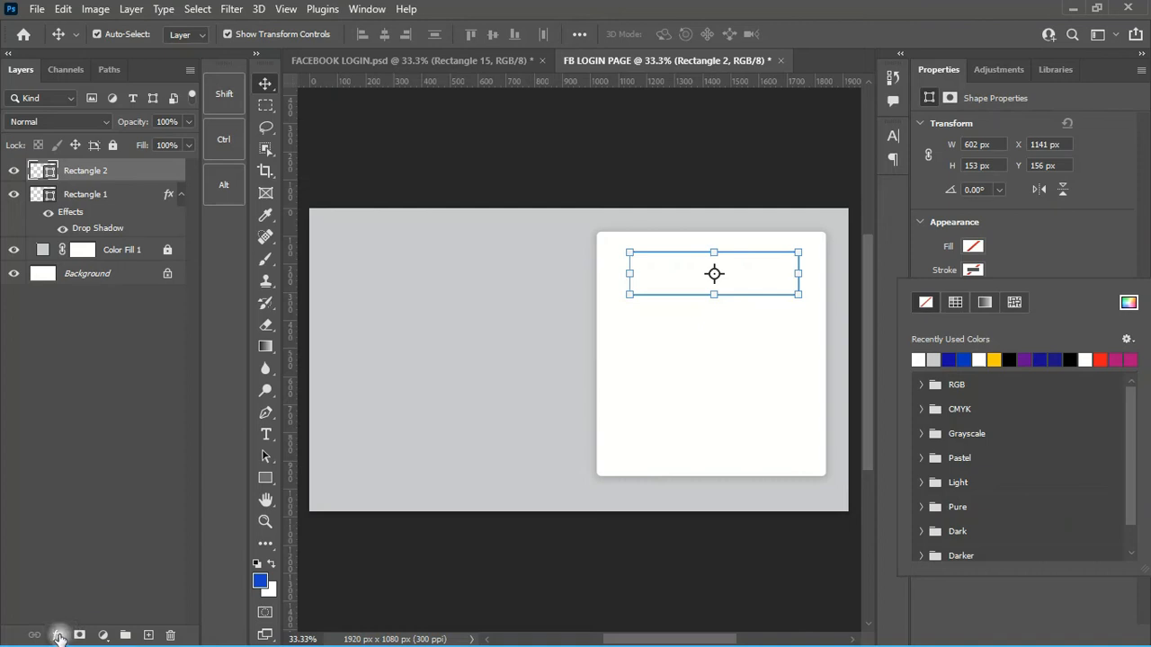
- Add an Inner Shadow to the unfilled rectangle: Multiply, black, 35% opacity, 90° angle, 0 px distance, 10% choke, 10 px size
{"action": "left_click", "coordinate": [58, 635]}
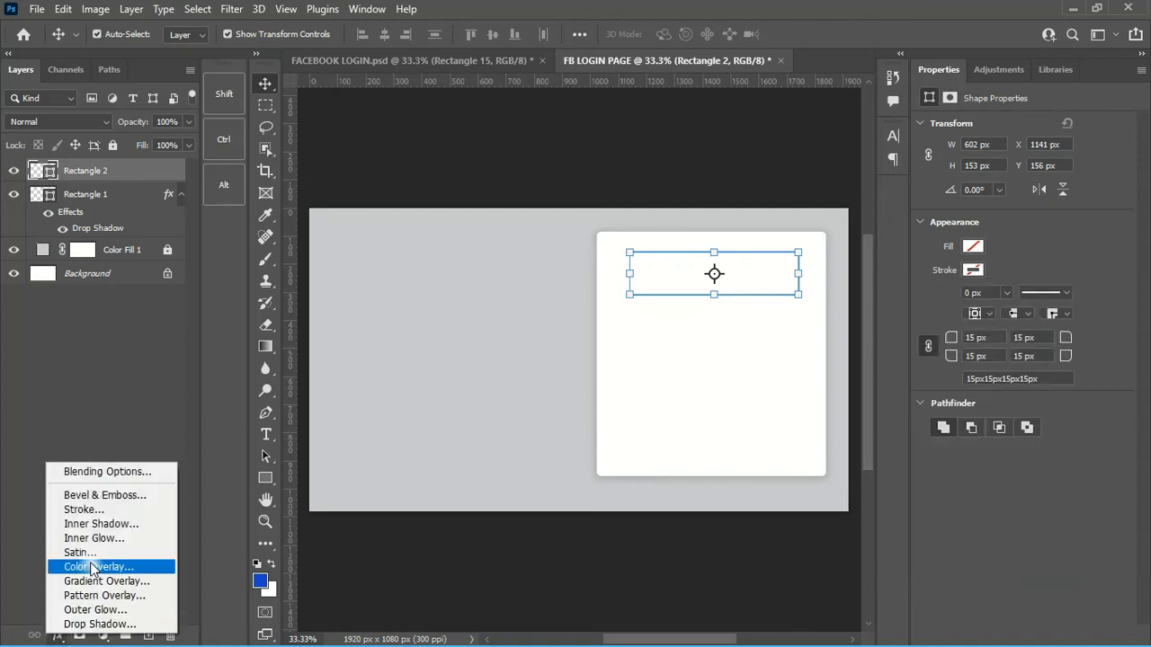
{"action": "left_click", "coordinate": [99, 525]}
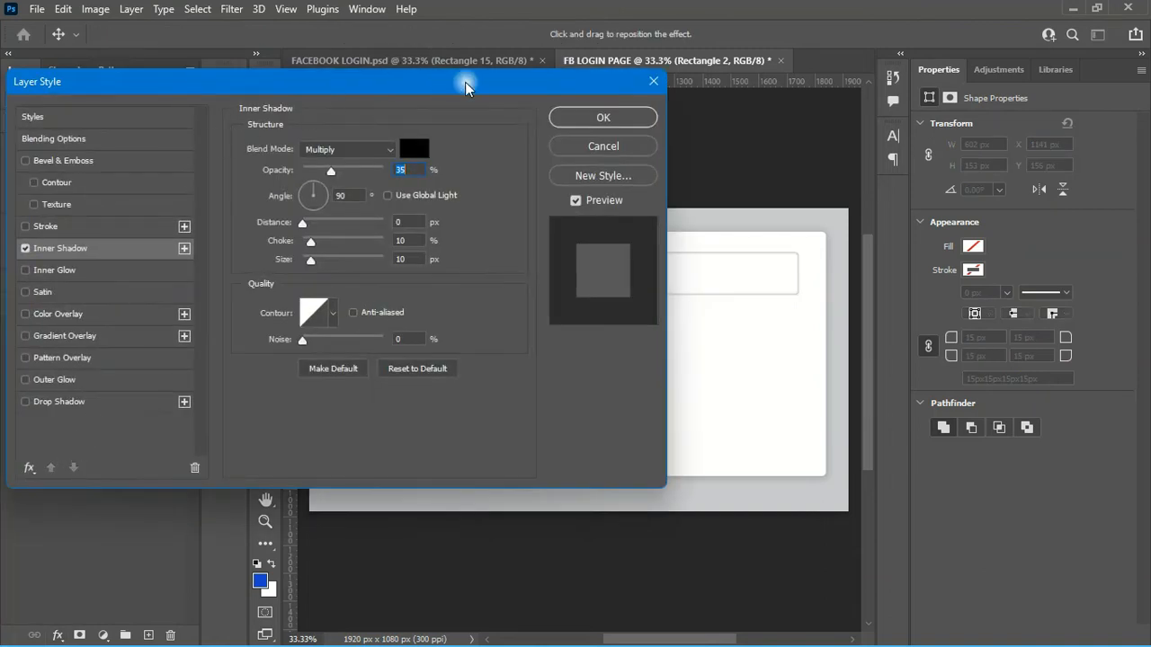
{"action": "left_click_drag", "start_coordinate": [465, 82], "coordinate": [359, 104]}
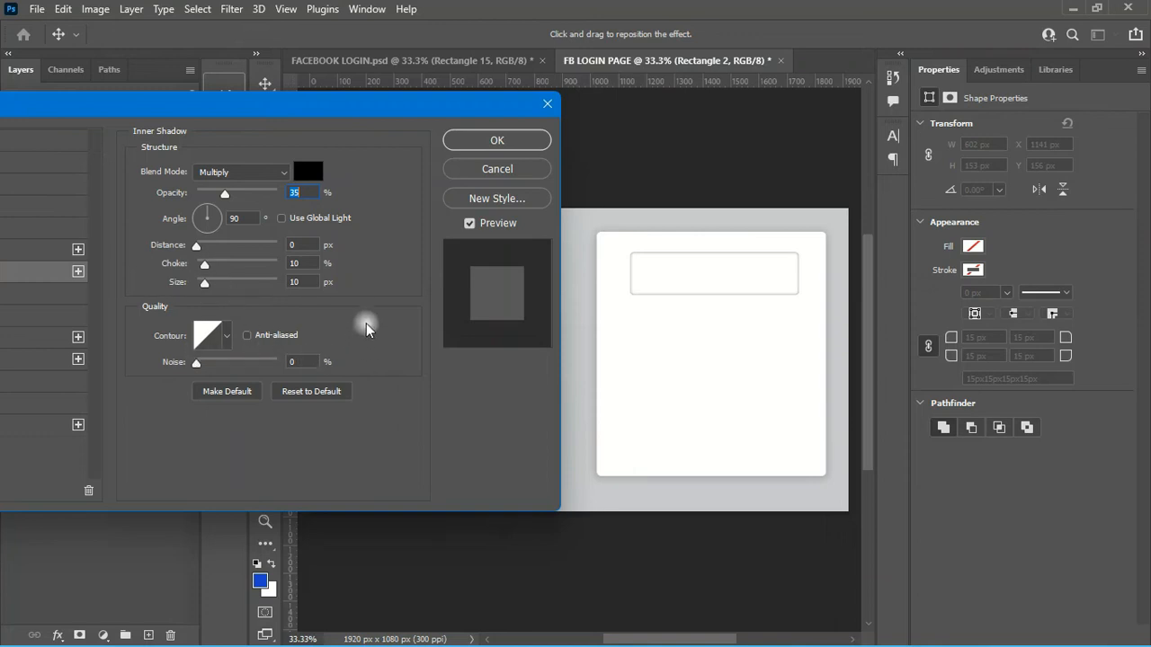
{"action": "left_click", "coordinate": [492, 141]}
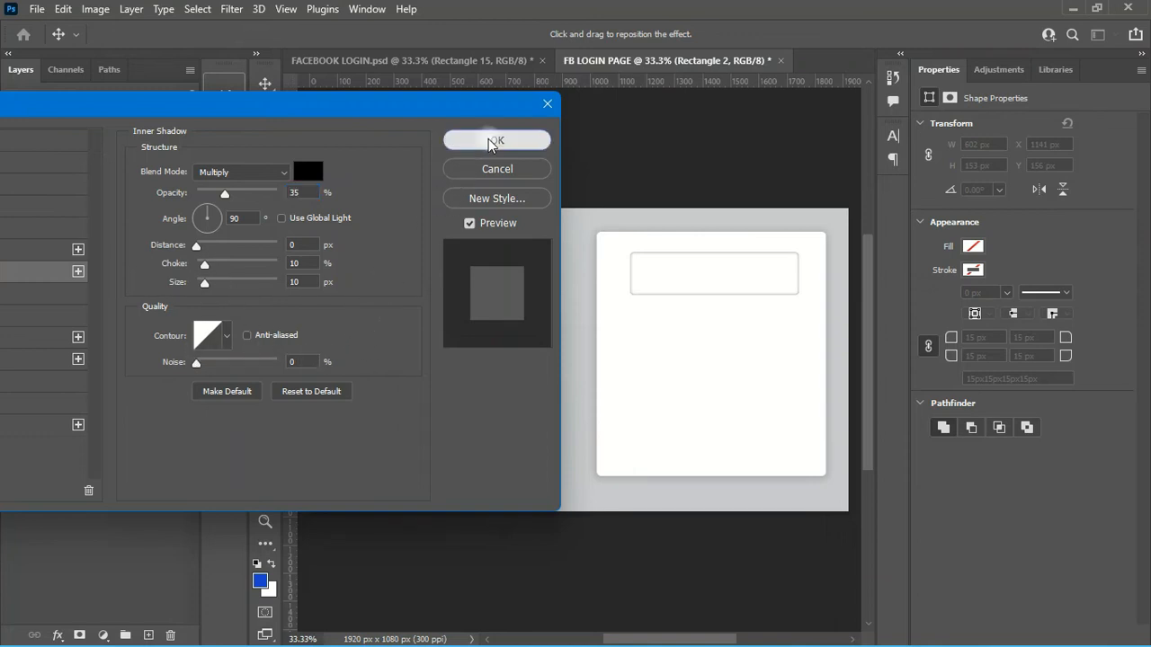
{"action": "left_click", "coordinate": [466, 150]}
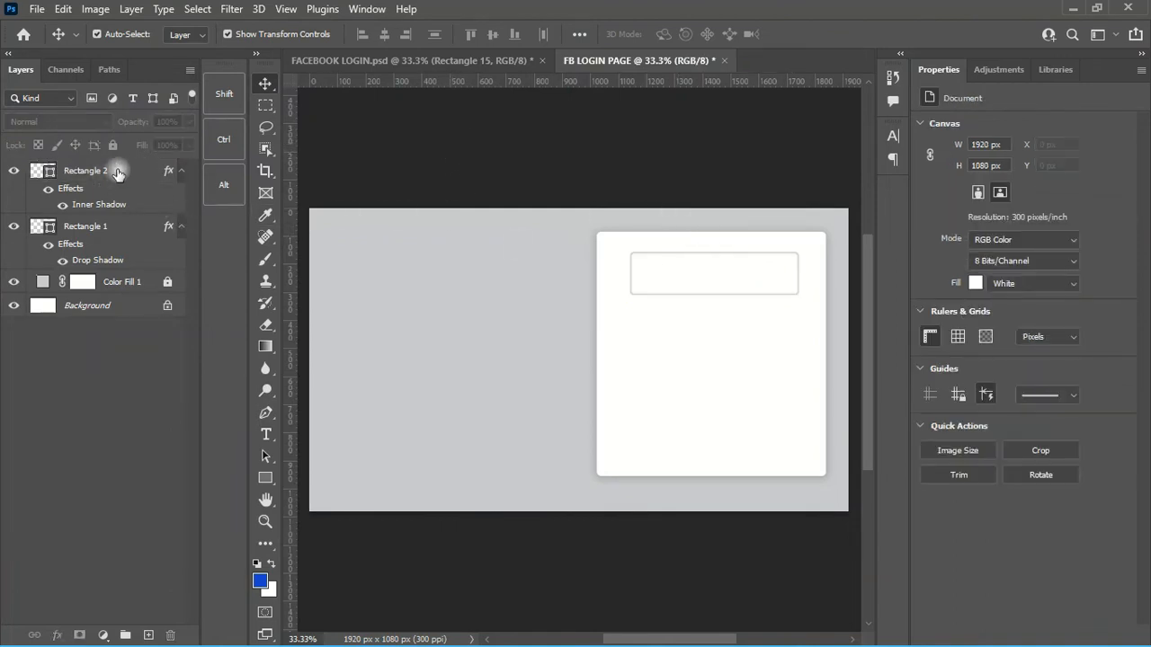
- Align the horizontal centers of the outlined input box and the white panel, and deselect both layers
{"action": "left_click", "coordinate": [112, 172]}
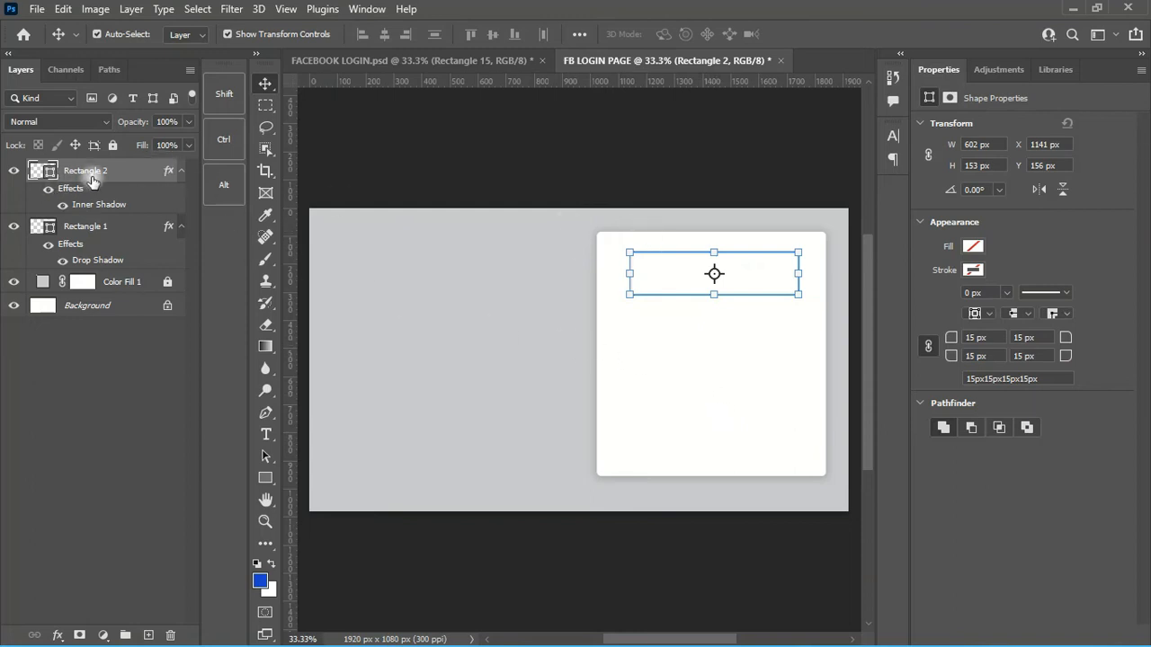
{"action": "left_click", "coordinate": [221, 143]}
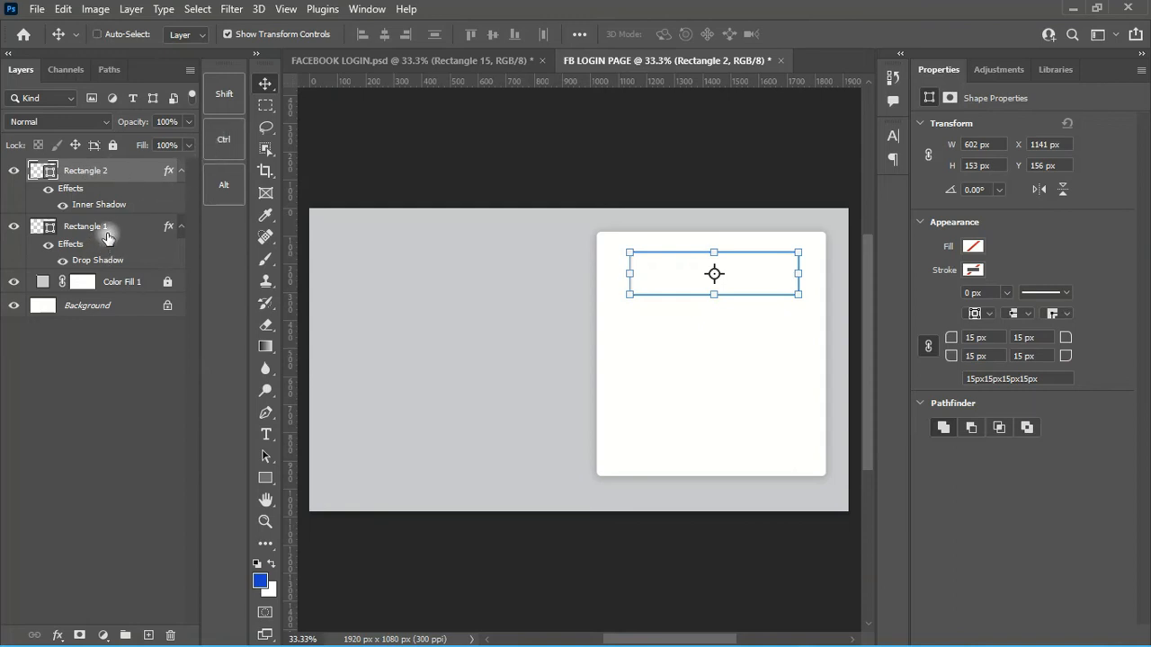
{"action": "left_click", "coordinate": [112, 233], "text": "ctrl"}
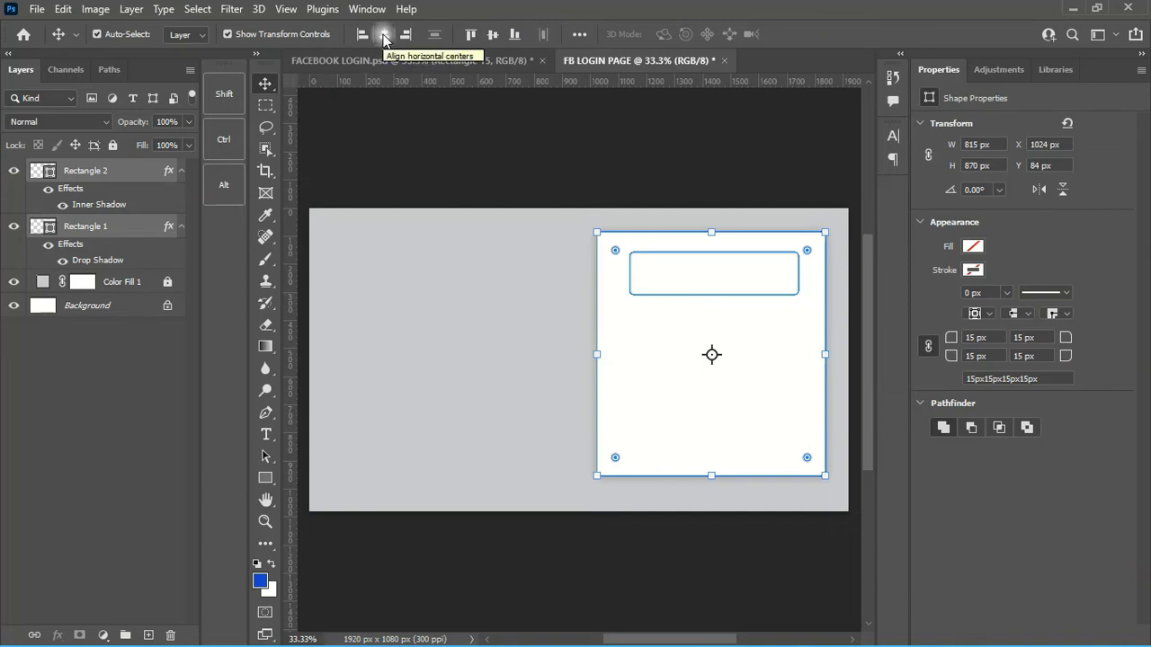
{"action": "left_click", "coordinate": [385, 36]}
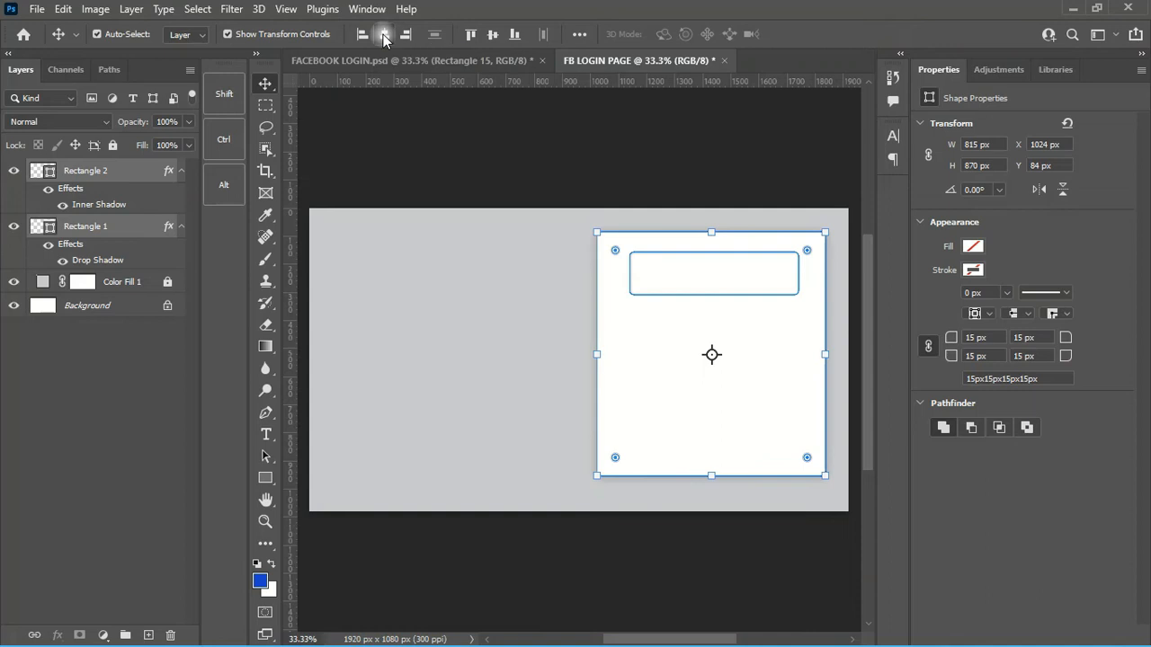
{"action": "left_click", "coordinate": [710, 125]}
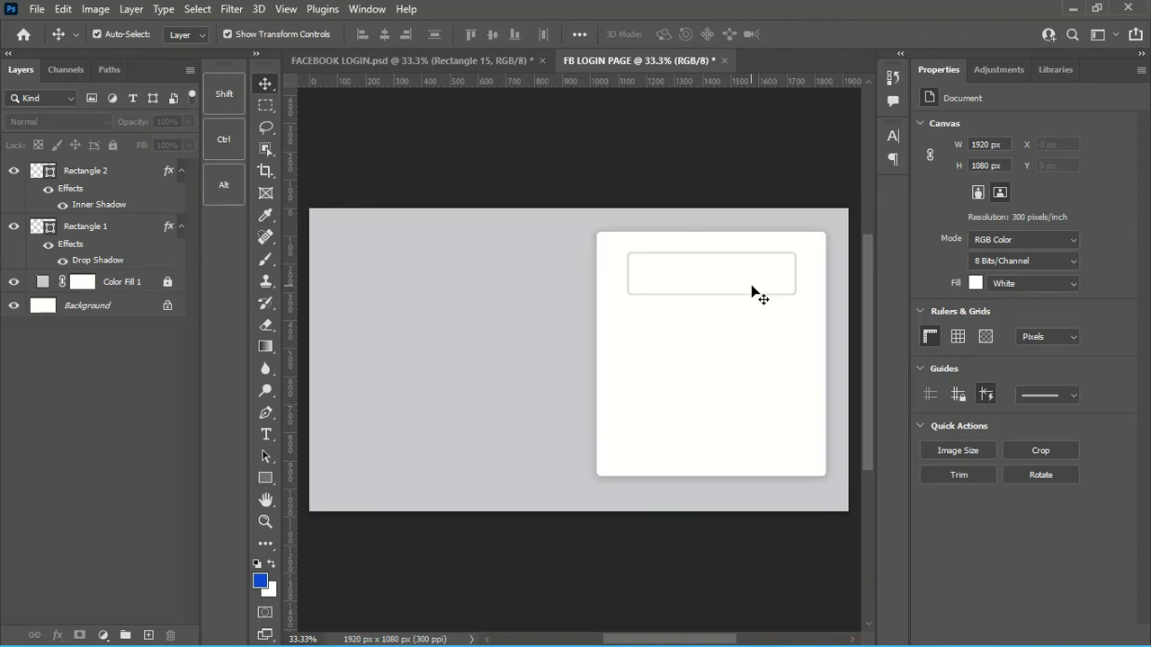
- Duplicate the outlined input box (Rectangle 2) as PASSWORD and move the copy straight down to Y 387 px, matching the reference layout
{"action": "left_click", "coordinate": [711, 274]}
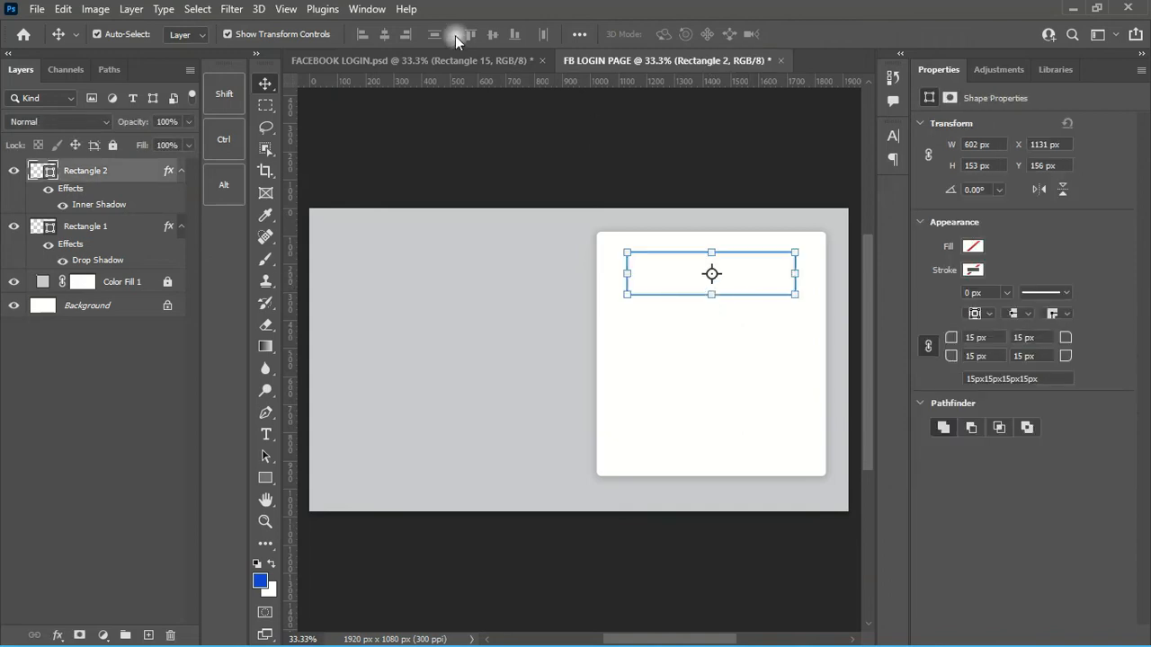
{"action": "left_click", "coordinate": [449, 60]}
{"action": "left_click", "coordinate": [783, 116]}
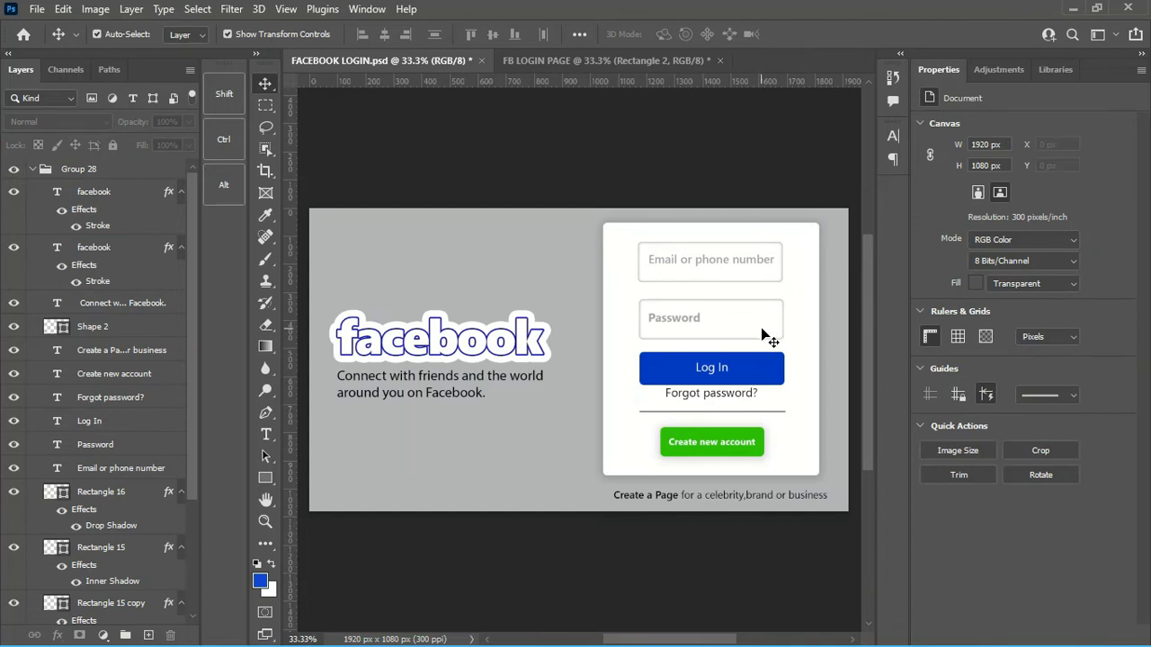
{"action": "left_click", "coordinate": [607, 60]}
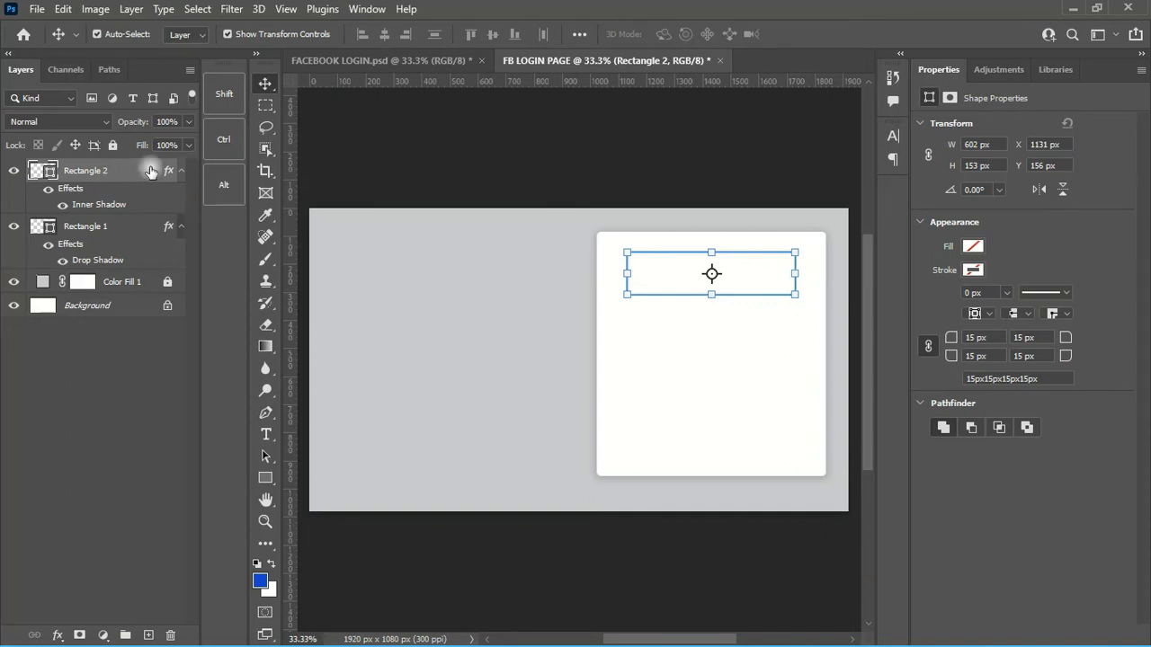
{"action": "right_click", "coordinate": [151, 170]}
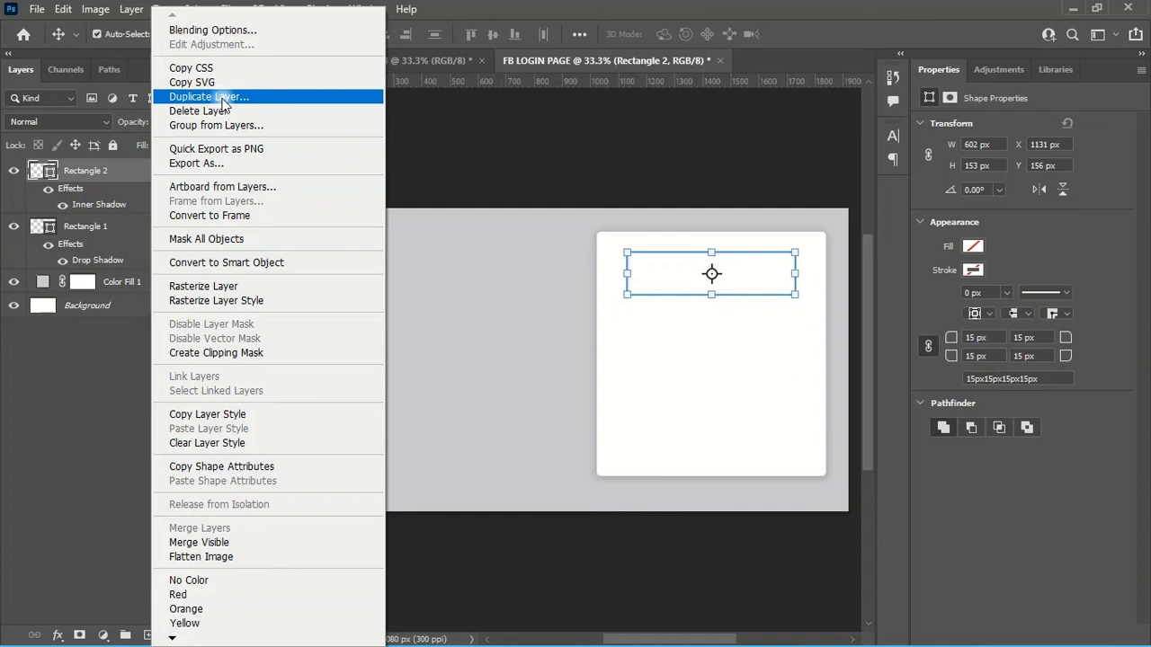
{"action": "left_click", "coordinate": [209, 97]}
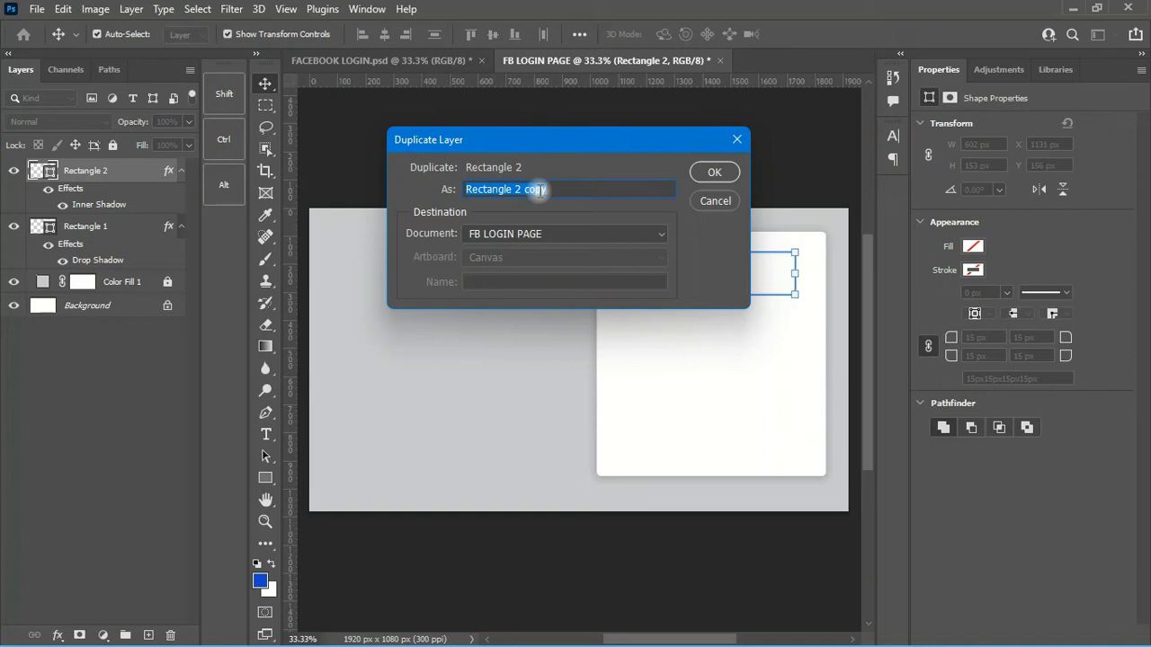
{"action": "type", "text": "PASSWORD"}
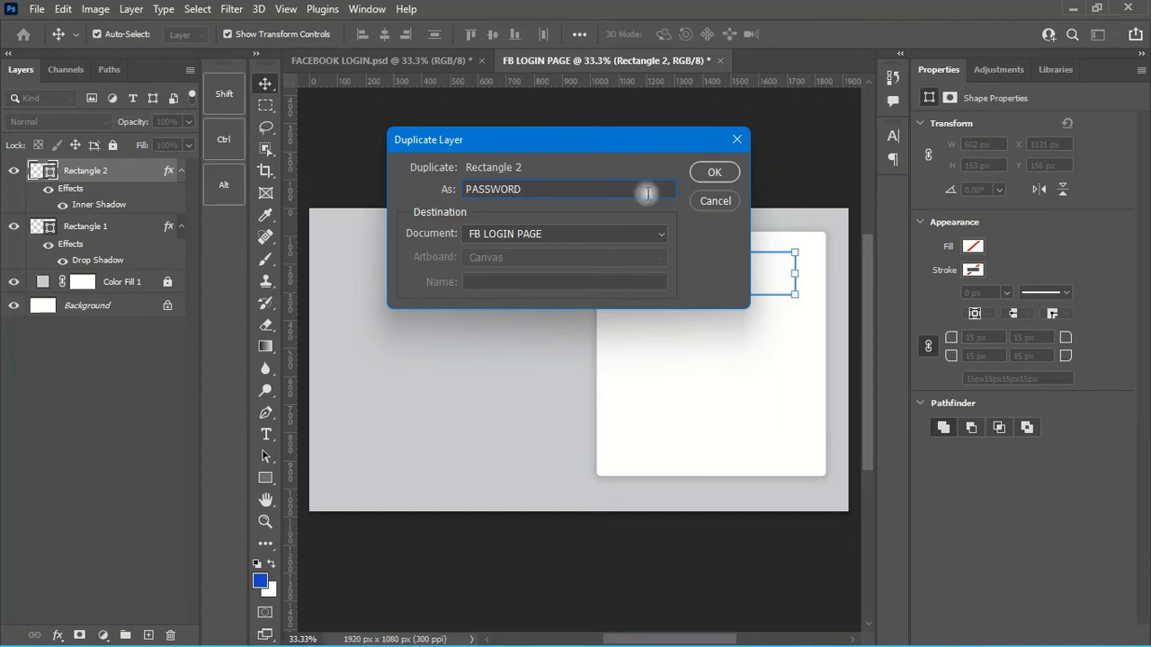
{"action": "left_click", "coordinate": [712, 172]}
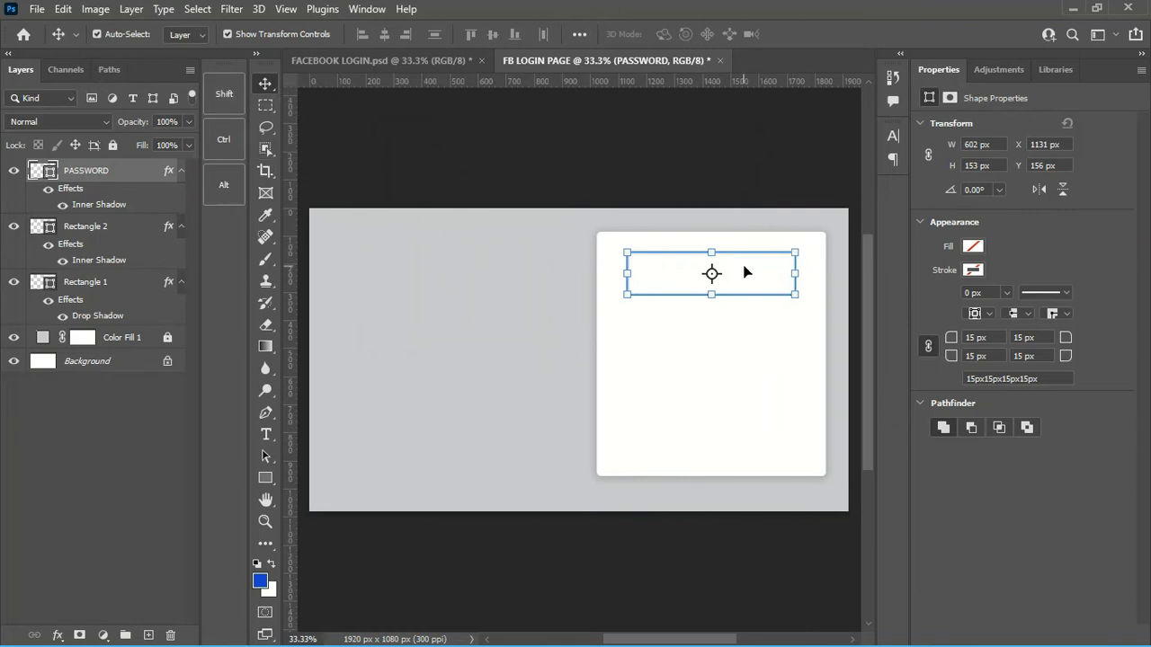
{"action": "left_click_drag", "start_coordinate": [743, 277], "coordinate": [737, 343]}
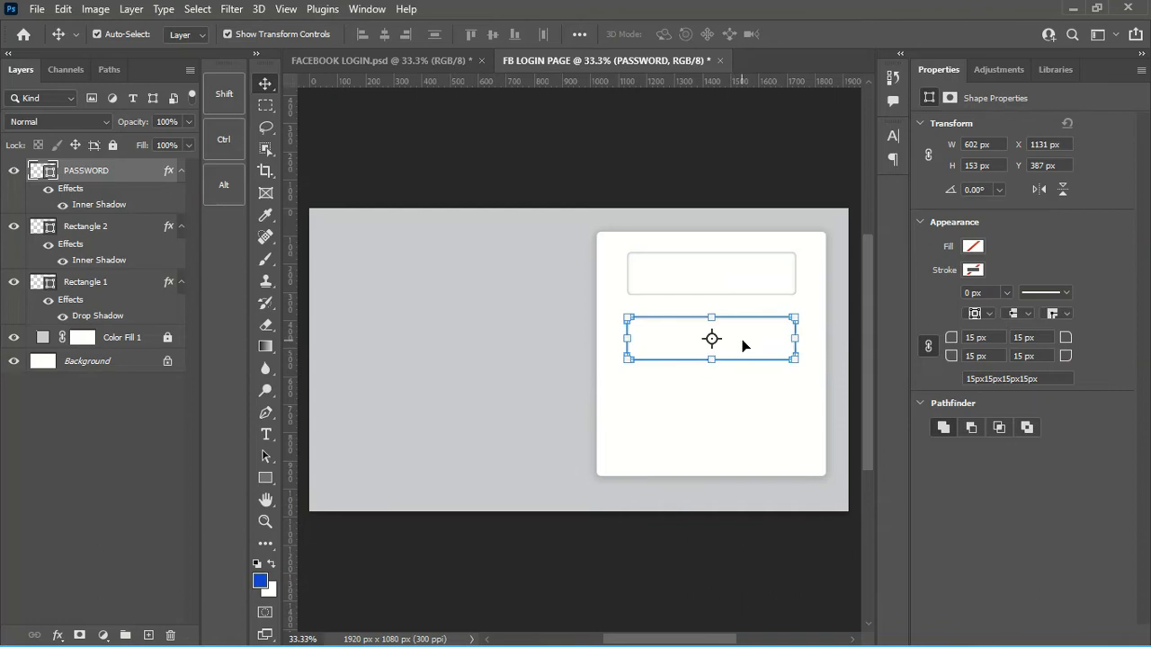
{"action": "left_click", "coordinate": [750, 173]}
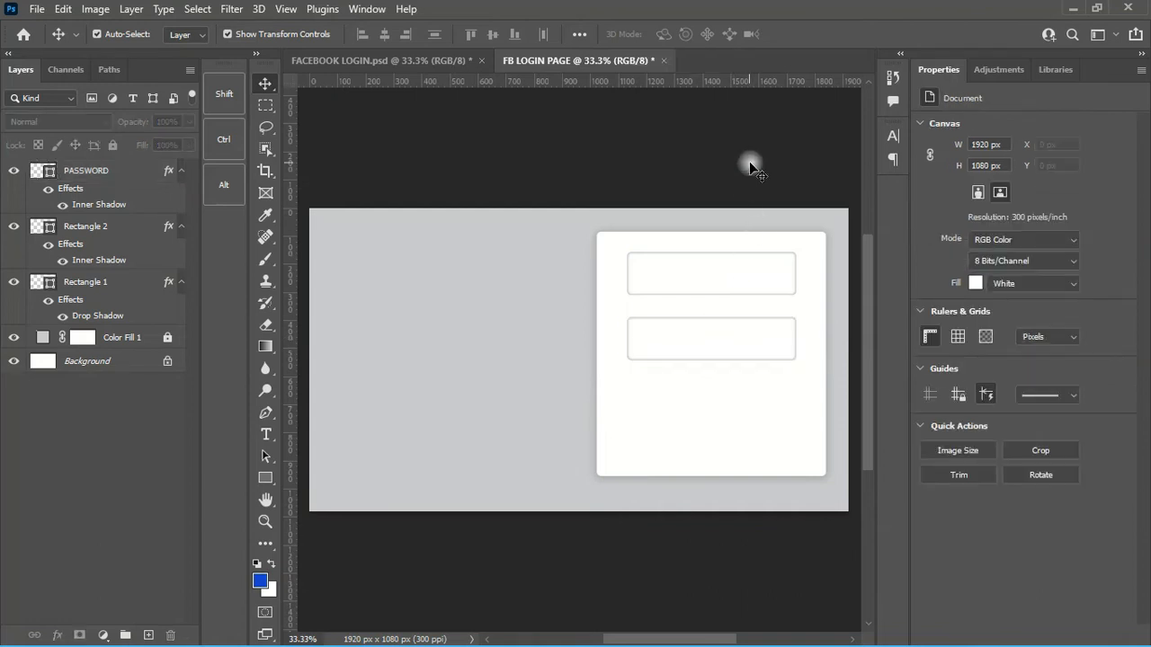
- Duplicate the PASSWORD layer as LOGIN and move the copy straight down to Y 618 px, keeping the 78 px spacing between boxes
{"action": "left_click", "coordinate": [397, 63]}
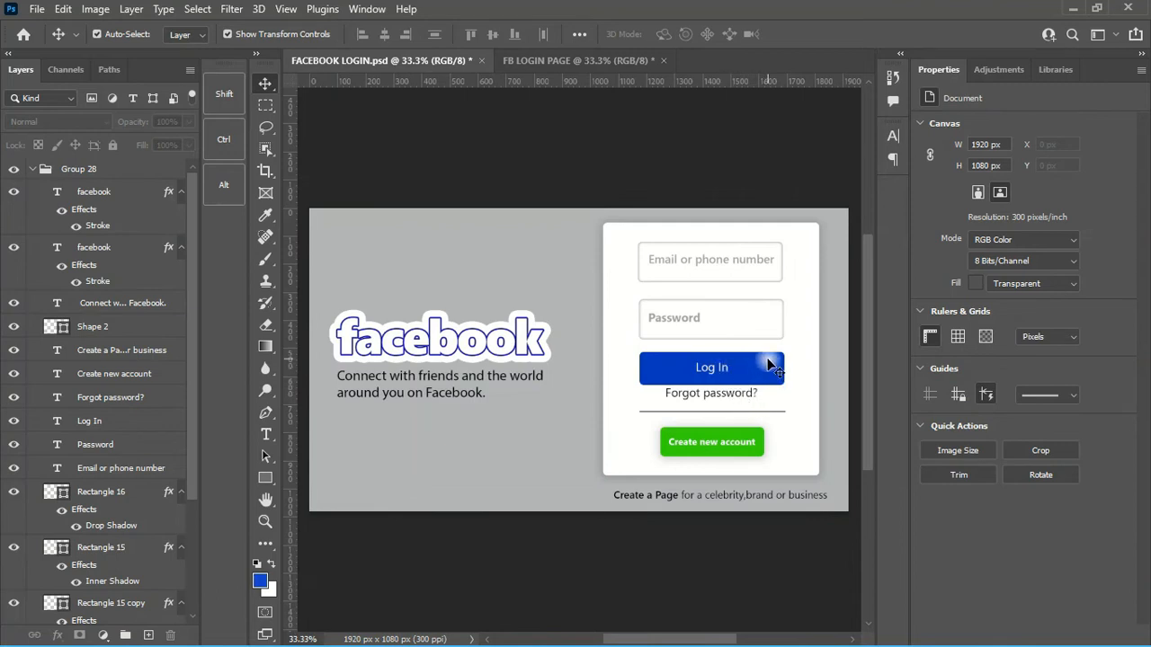
{"action": "left_click", "coordinate": [577, 61]}
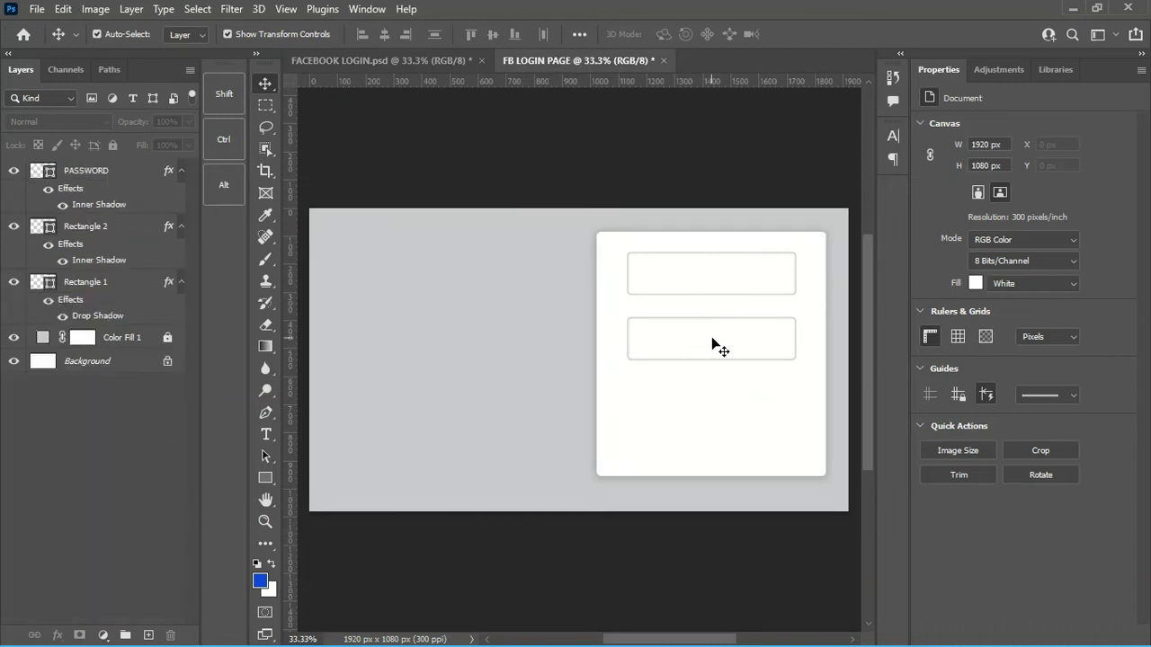
{"action": "left_click", "coordinate": [129, 173]}
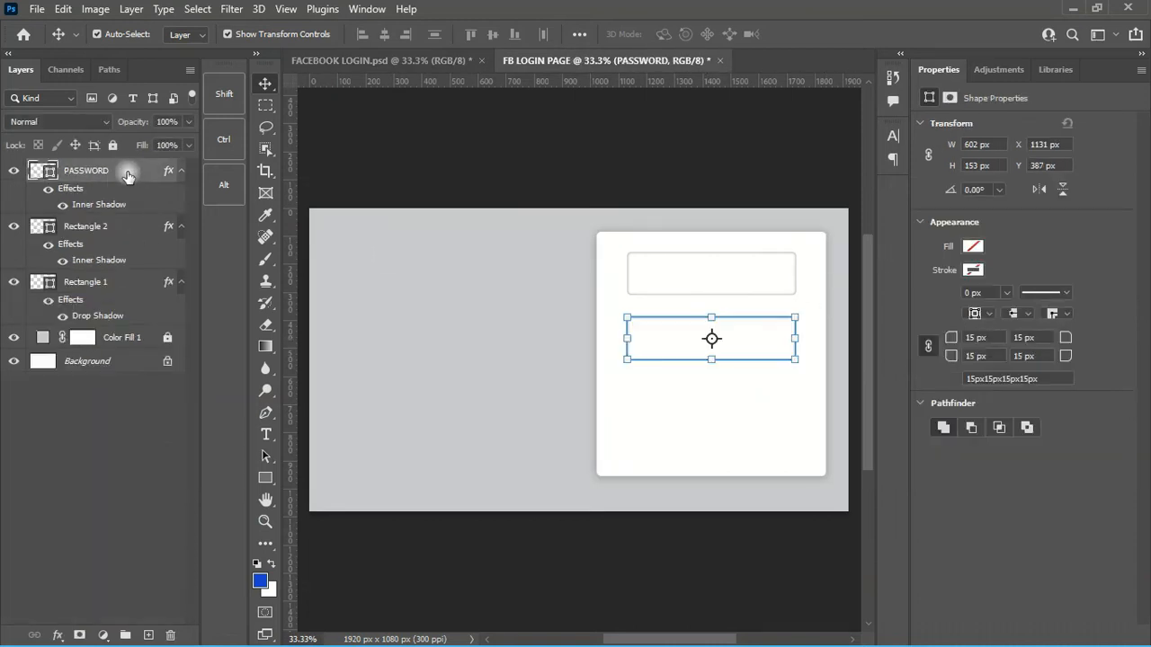
{"action": "right_click", "coordinate": [131, 172]}
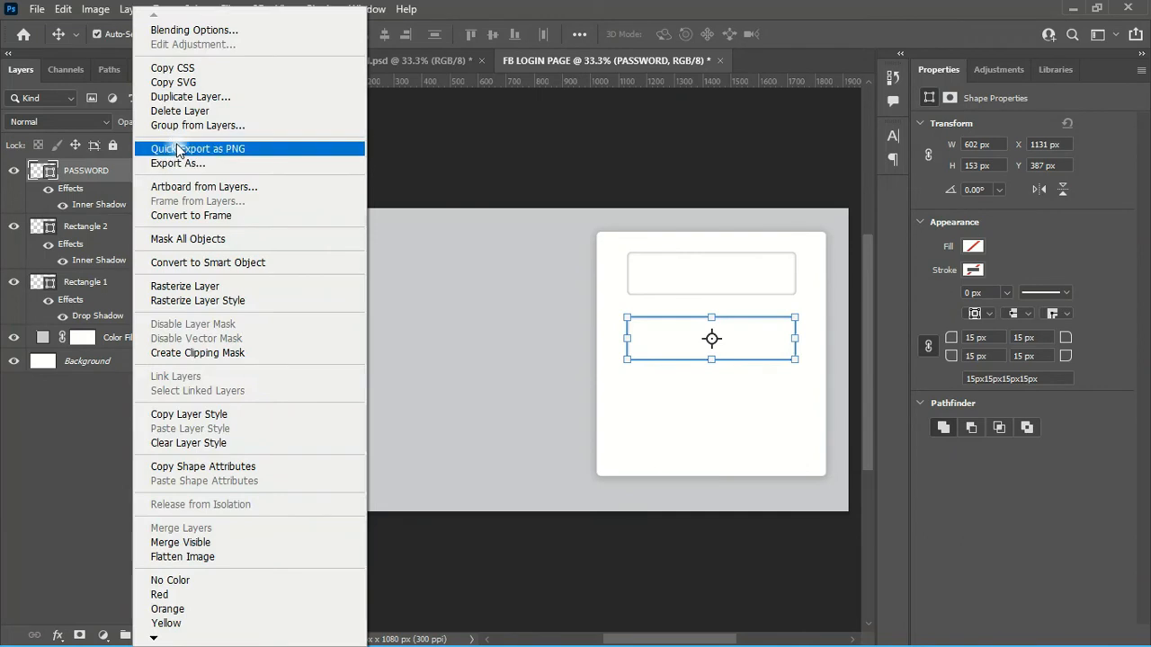
{"action": "left_click", "coordinate": [444, 6]}
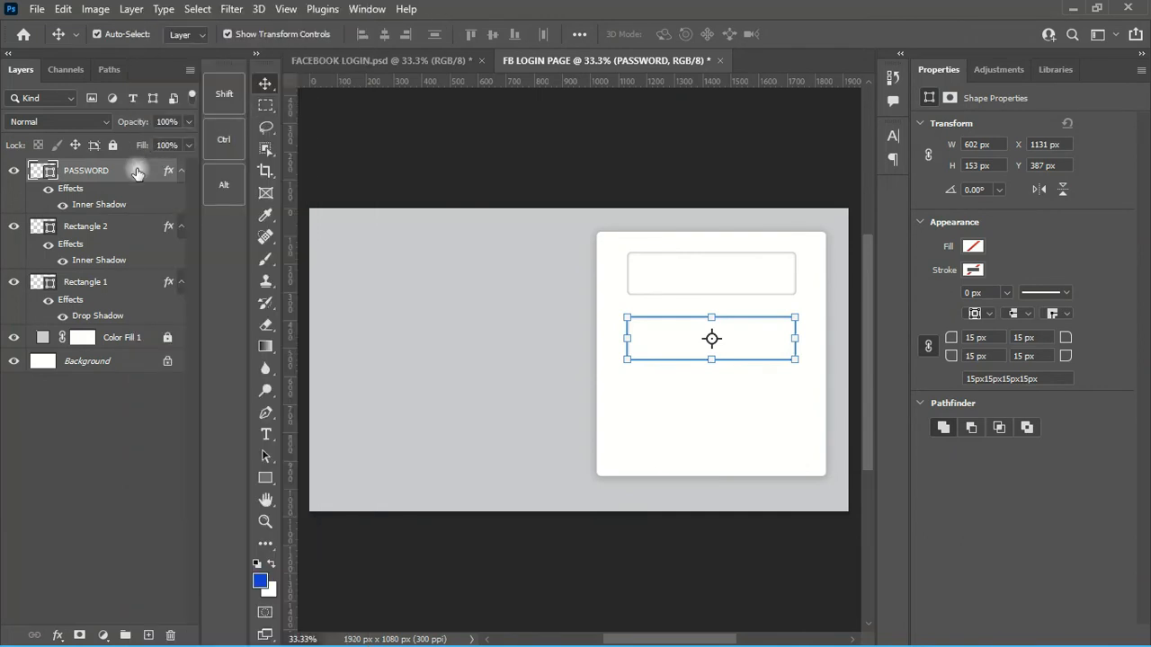
{"action": "right_click", "coordinate": [136, 172]}
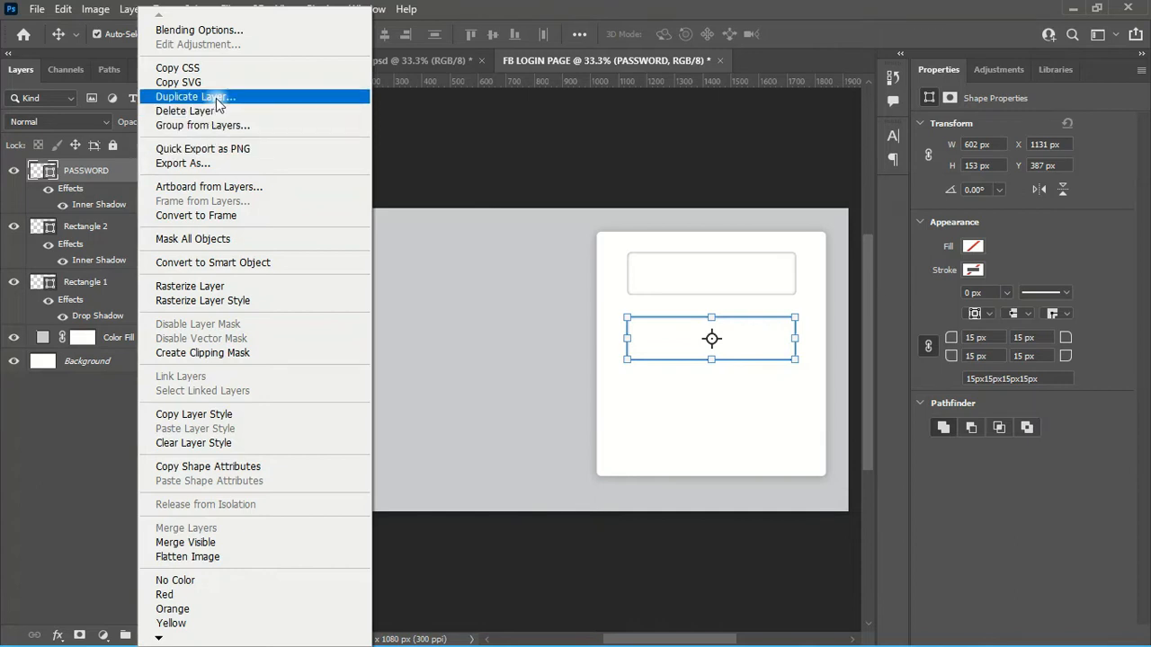
{"action": "left_click", "coordinate": [217, 105]}
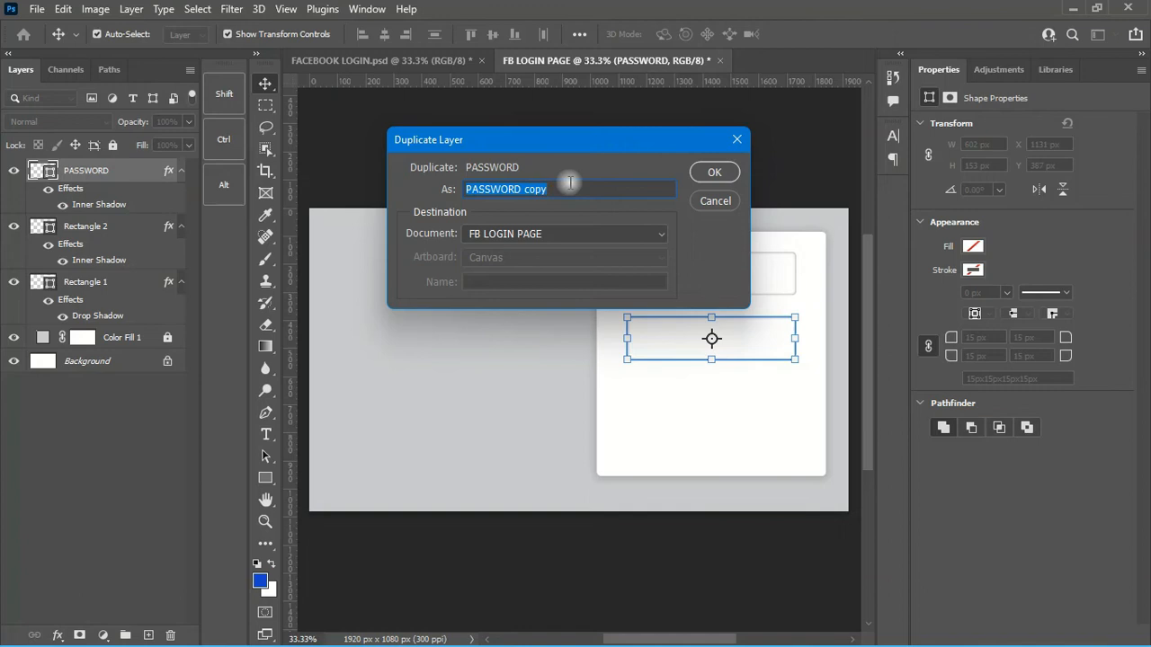
{"action": "type", "text": "LOGIN"}
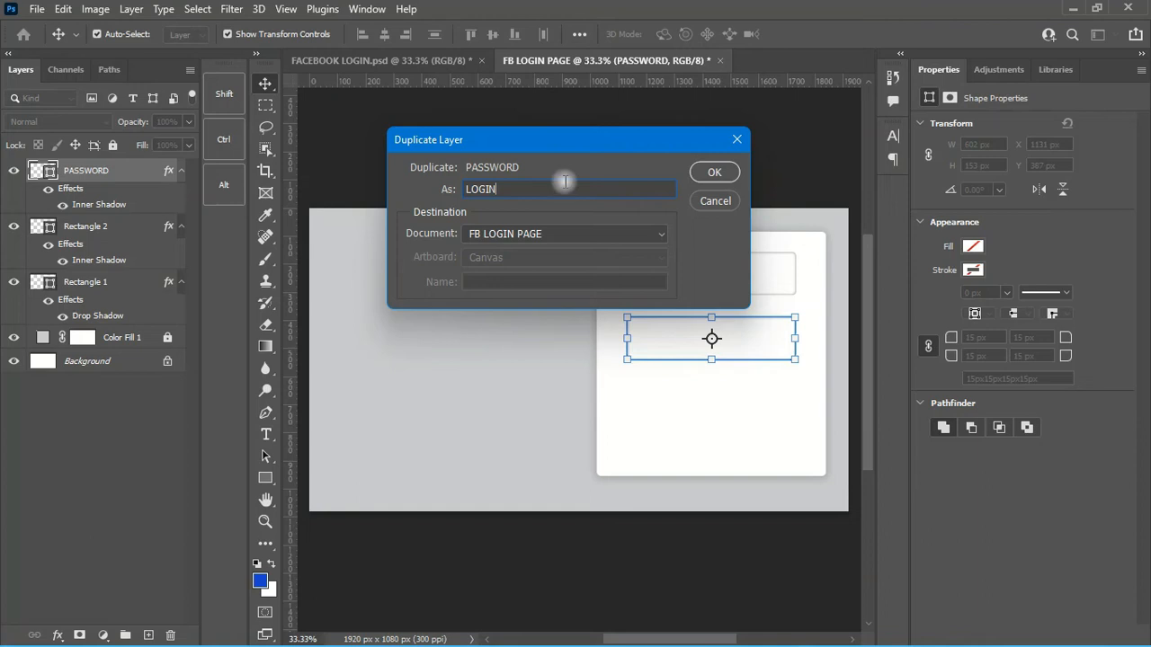
{"action": "left_click", "coordinate": [711, 174]}
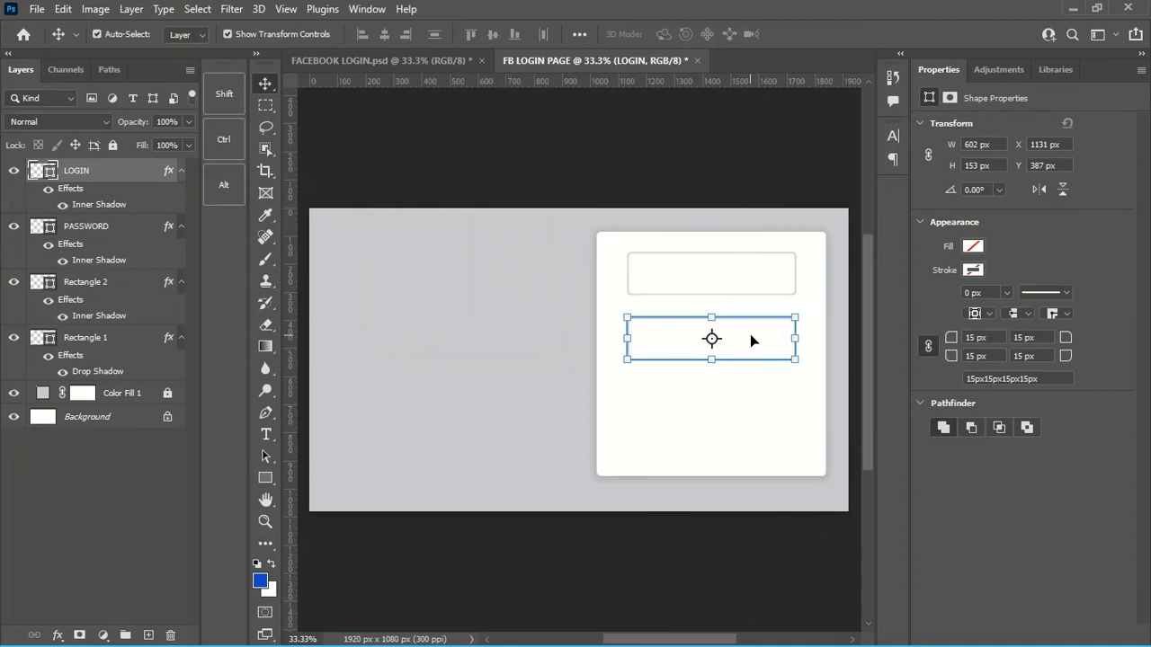
{"action": "left_click_drag", "start_coordinate": [746, 336], "coordinate": [748, 402]}
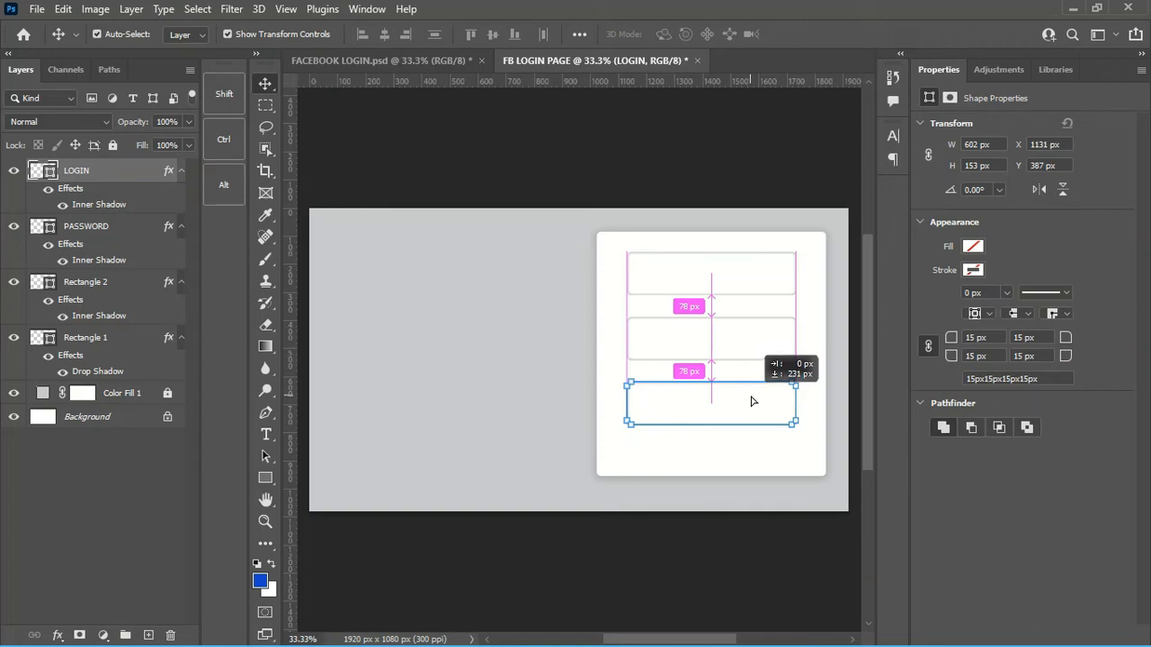
{"action": "left_click_drag", "start_coordinate": [754, 400], "coordinate": [751, 398]}
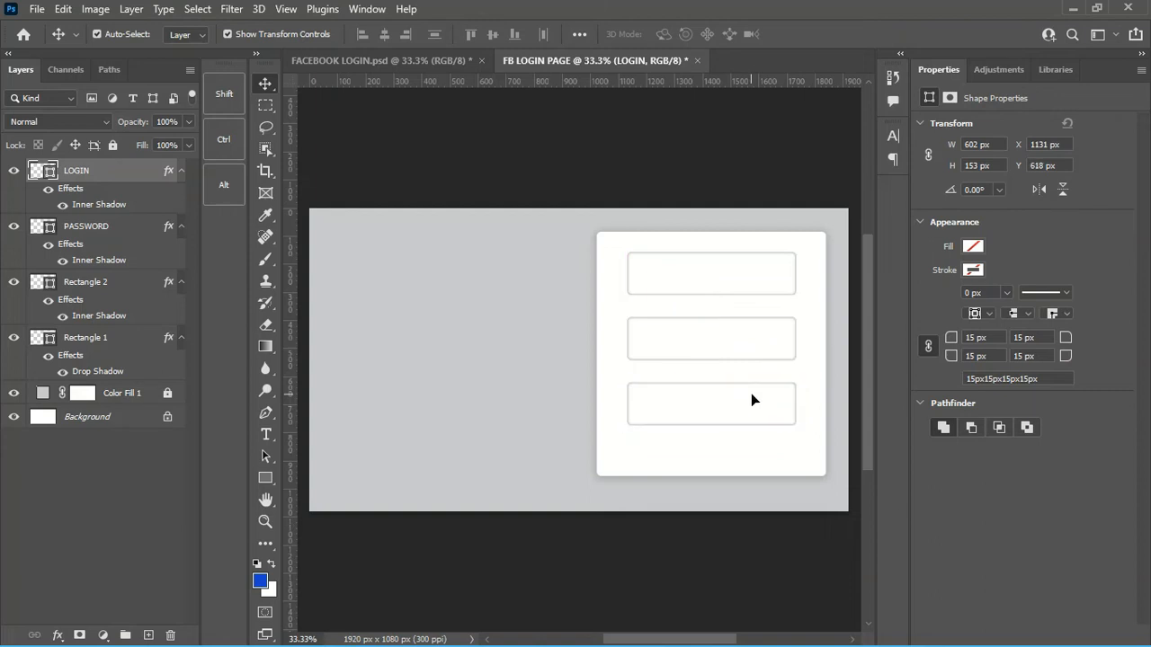
{"action": "left_click", "coordinate": [742, 158]}
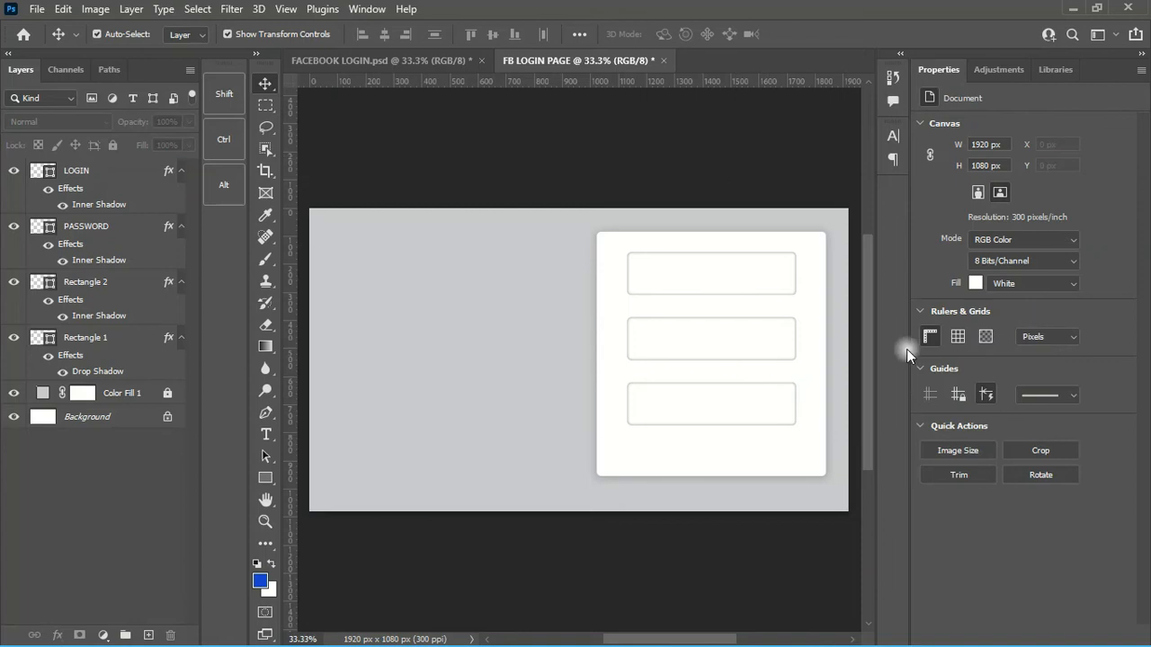
- Fill the LOGIN rectangle with the recently used dark blue and deselect it
{"action": "left_click", "coordinate": [736, 412]}
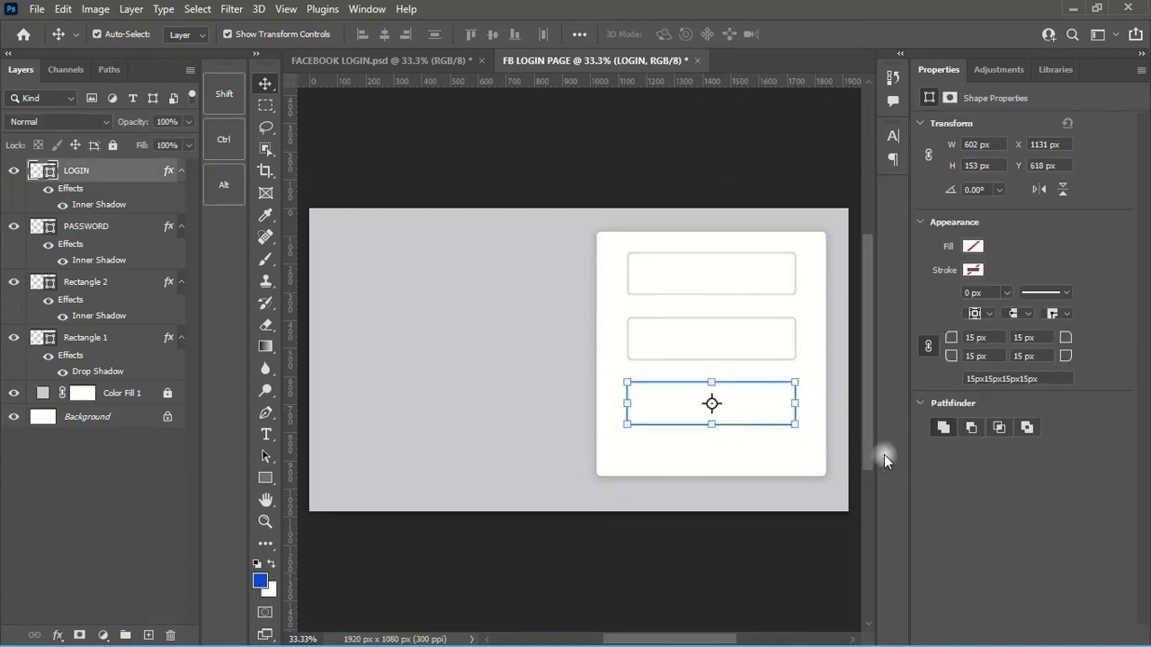
{"action": "left_click", "coordinate": [973, 270]}
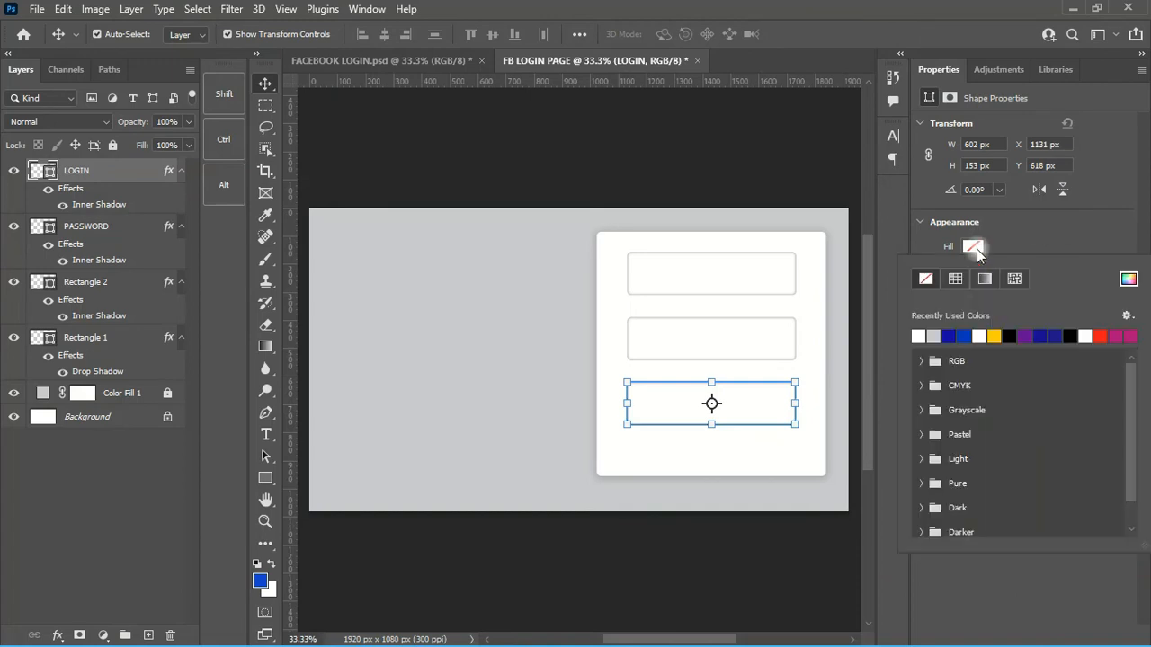
{"action": "left_click", "coordinate": [964, 335]}
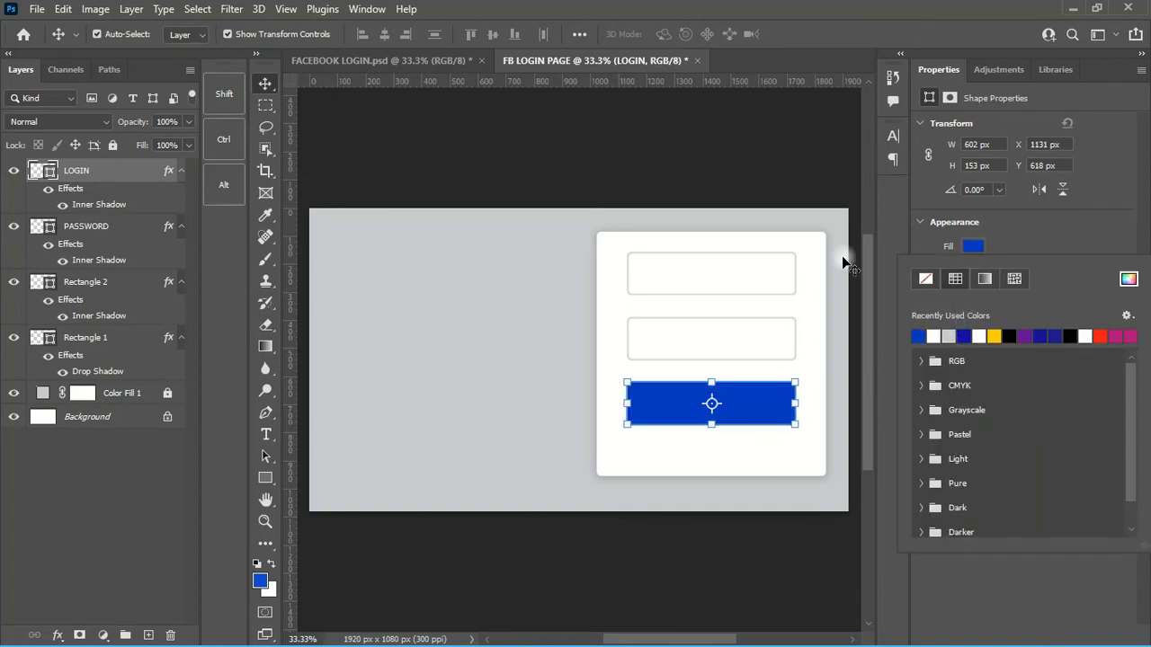
{"action": "left_click", "coordinate": [732, 160]}
{"action": "left_click", "coordinate": [732, 159]}
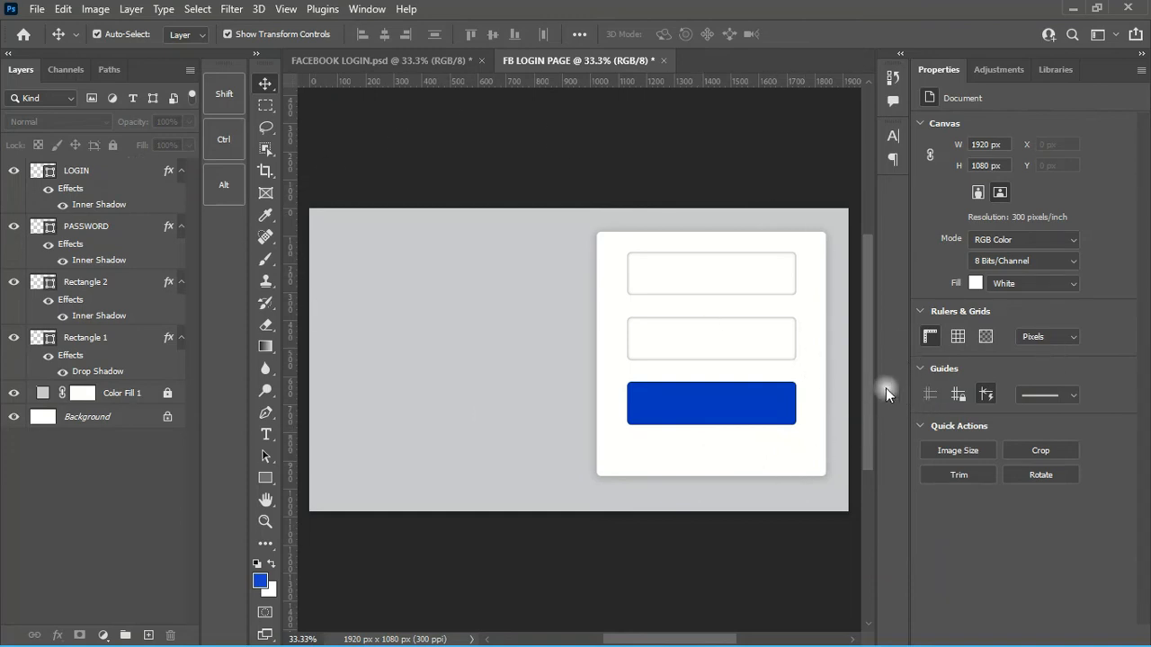
- Check the reference, duplicate the blue LOGIN rectangle as NEW AC, and move the copy straight down to Y 801 px
{"action": "left_click", "coordinate": [423, 63]}
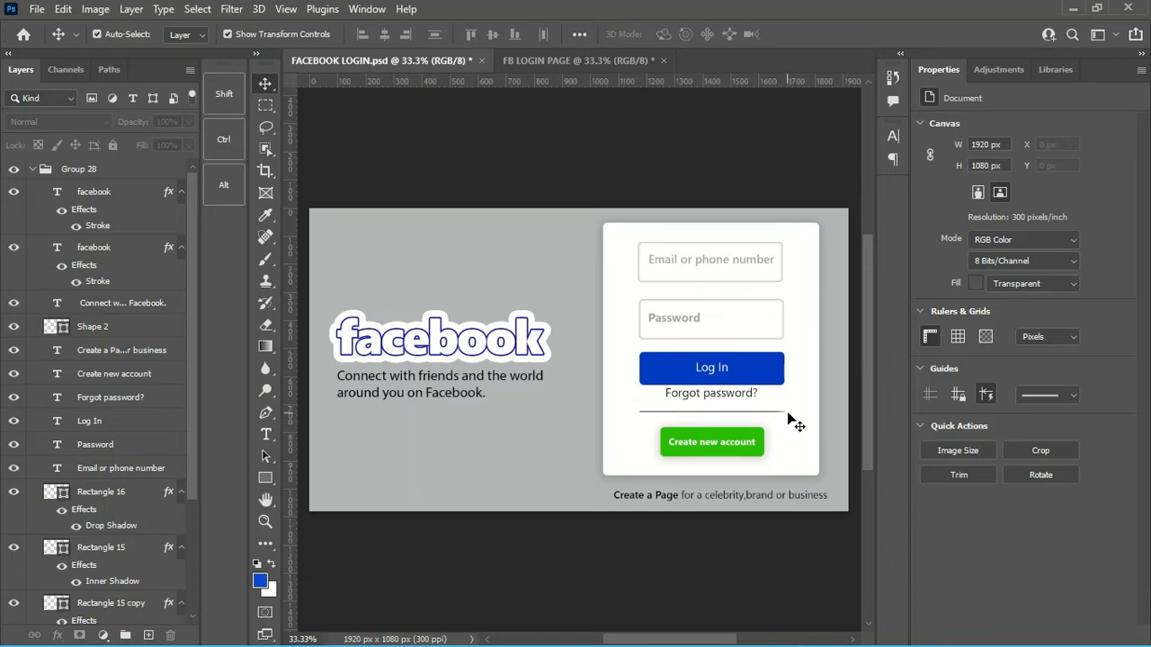
{"action": "left_click", "coordinate": [560, 60]}
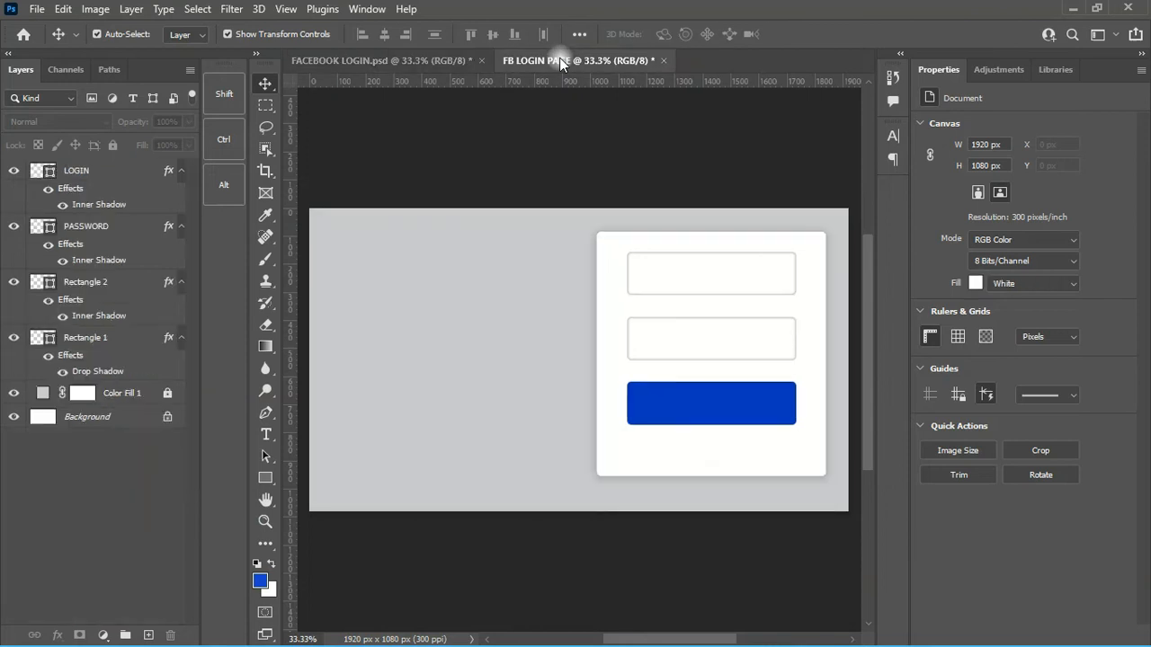
{"action": "left_click", "coordinate": [734, 409]}
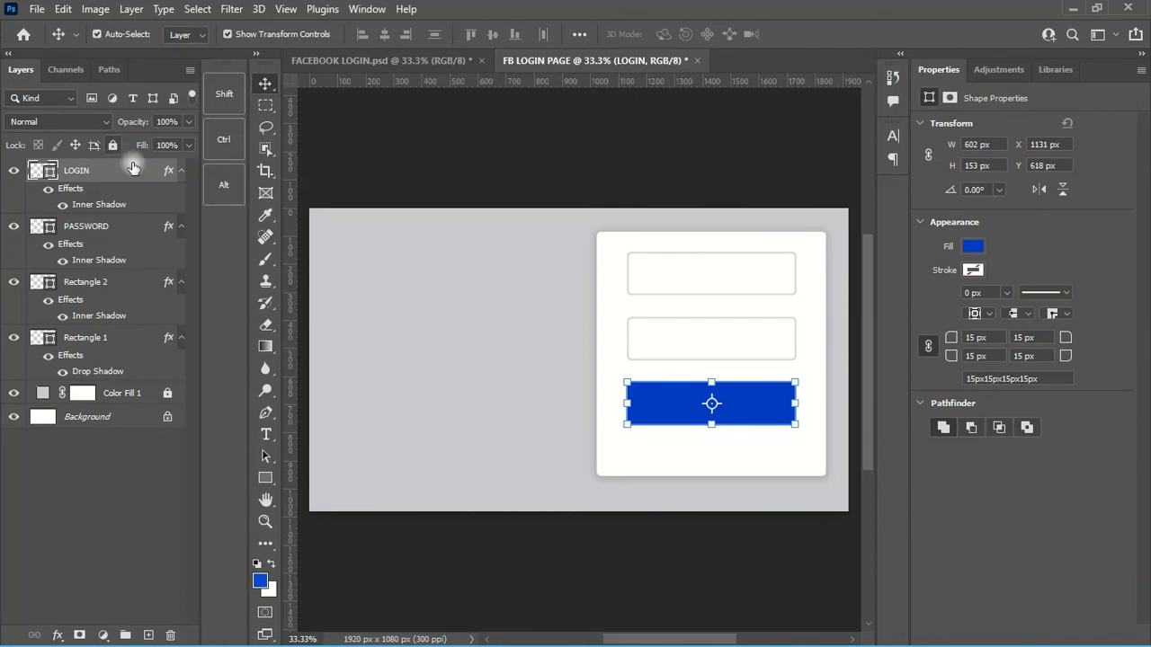
{"action": "right_click", "coordinate": [135, 170]}
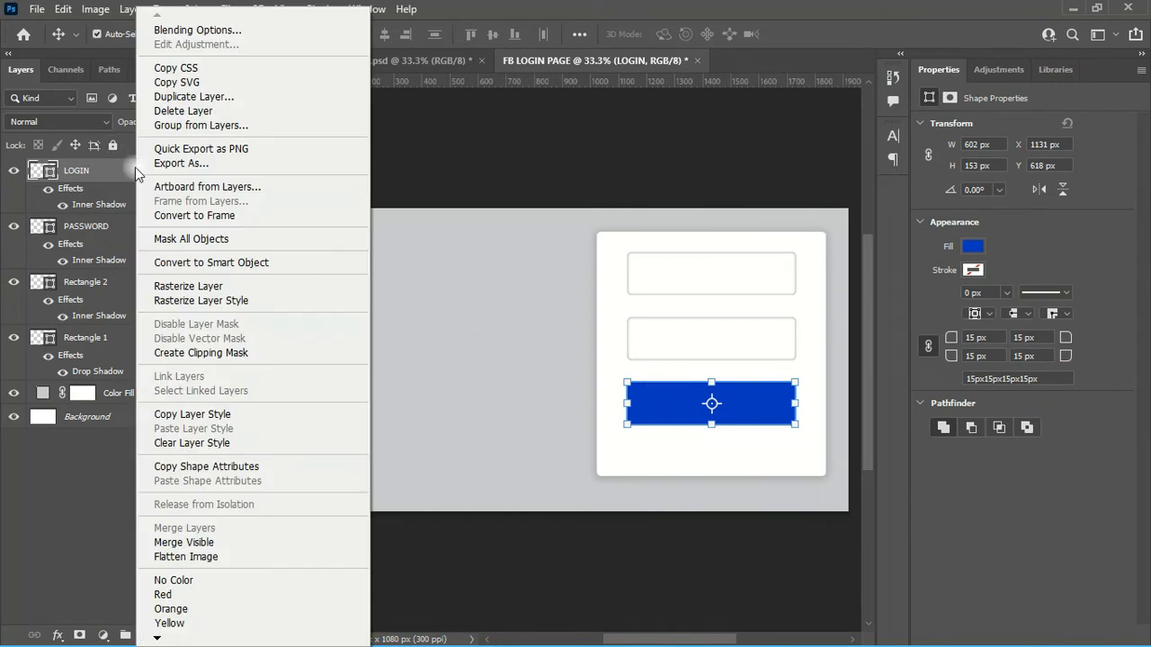
{"action": "left_click", "coordinate": [198, 97]}
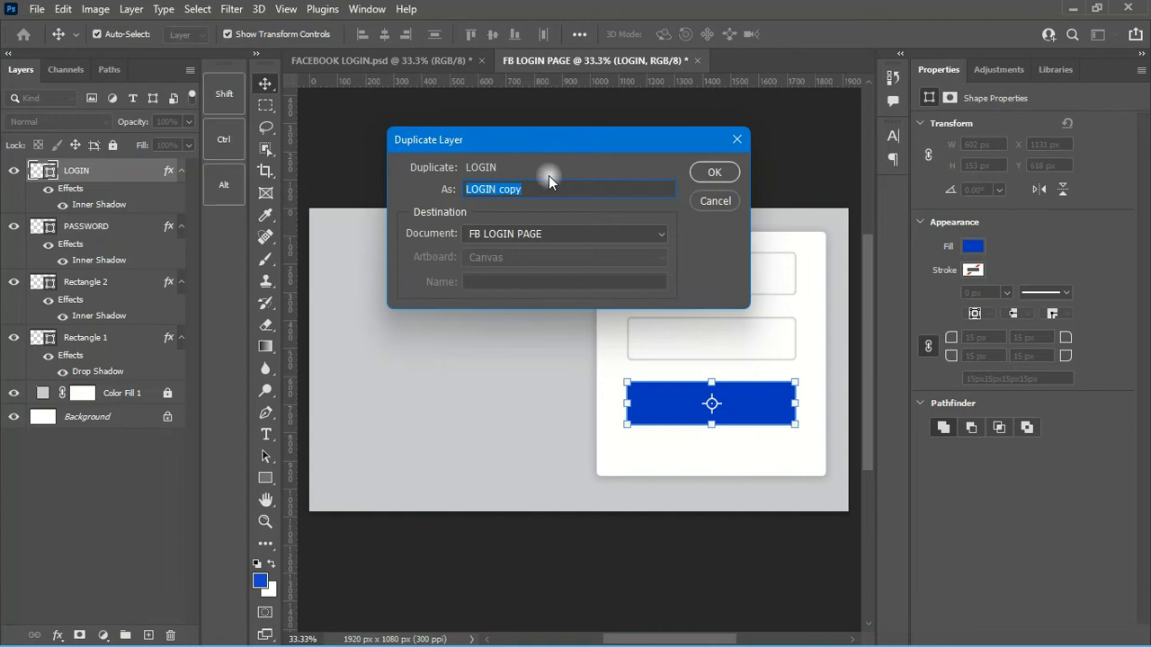
{"action": "type", "text": "CREATE"}
{"action": "key", "text": "BackSpace"}
{"action": "key", "text": "BackSpace"}
{"action": "key", "text": "BackSpace"}
{"action": "key", "text": "BackSpace"}
{"action": "key", "text": "BackSpace"}
{"action": "key", "text": "BackSpace"}
{"action": "type", "text": "NEW ACC"}
{"action": "key", "text": "BackSpace"}
{"action": "left_click", "coordinate": [714, 173]}
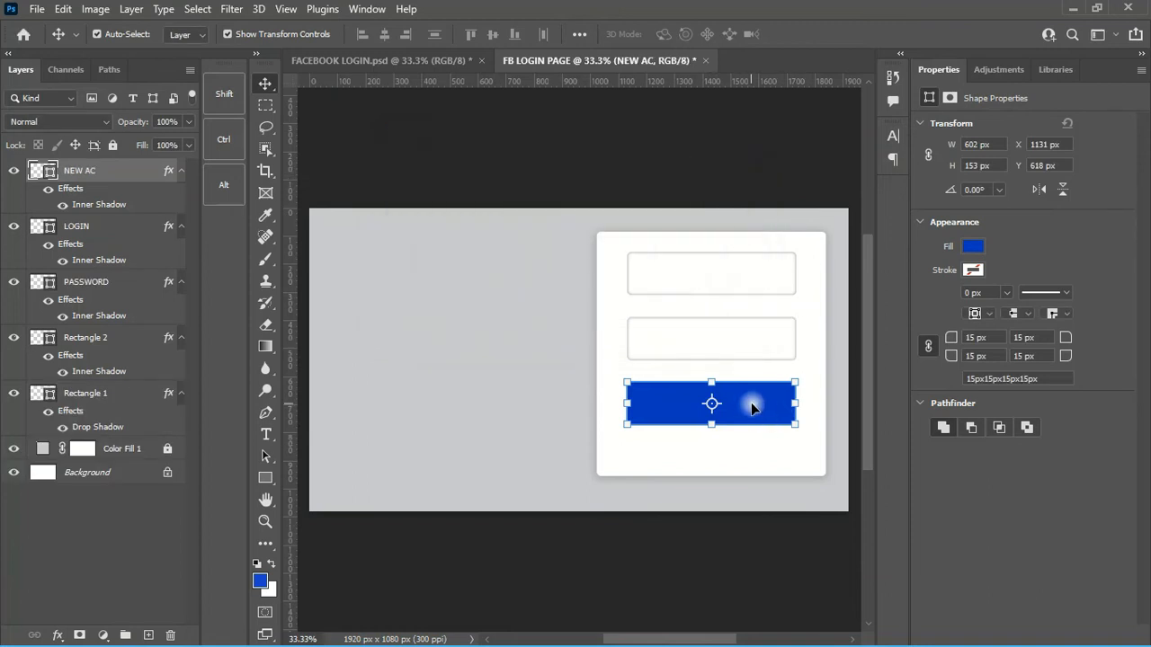
{"action": "left_click_drag", "start_coordinate": [748, 400], "coordinate": [753, 460]}
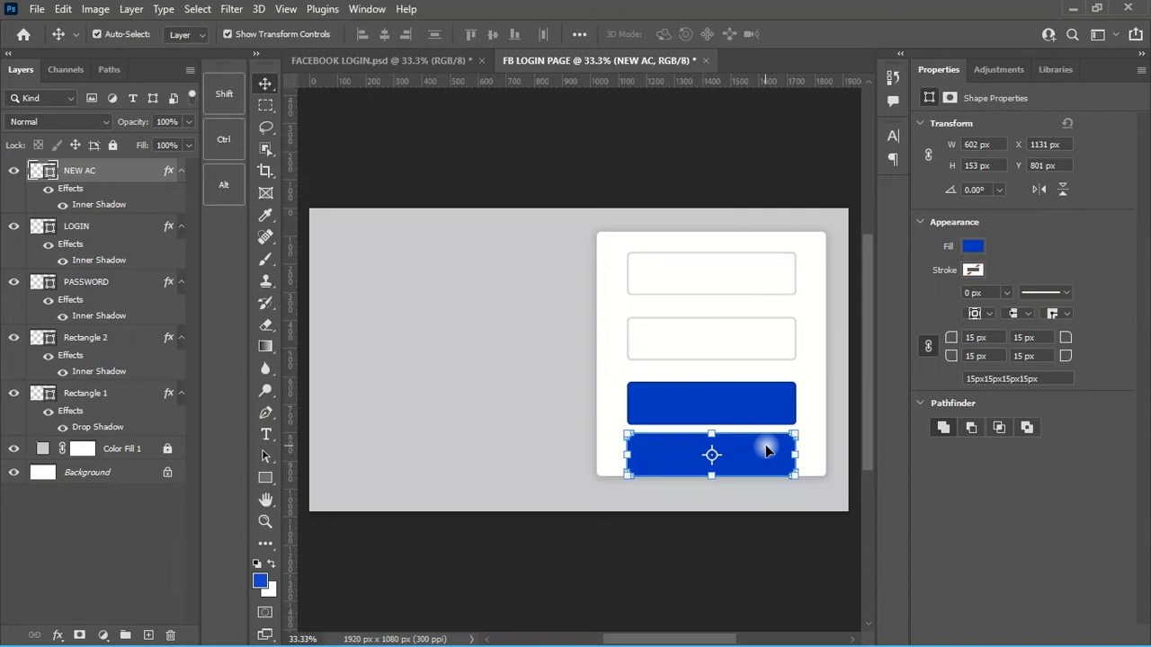
{"action": "left_click", "coordinate": [115, 336], "text": "shift"}
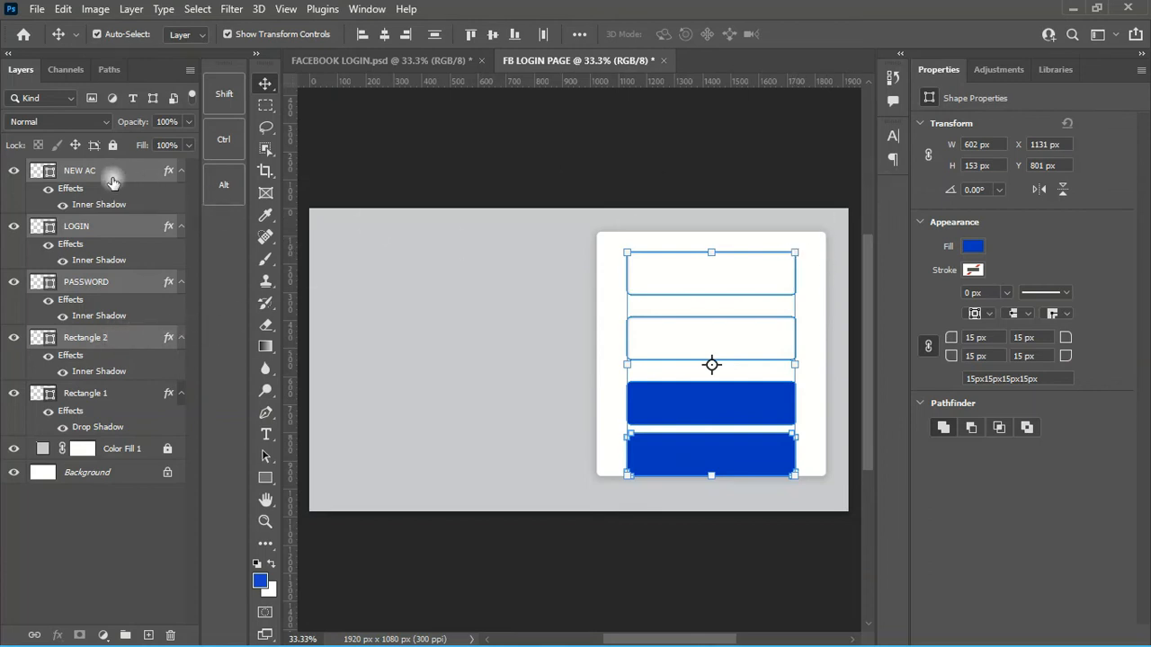
{"action": "left_click", "coordinate": [148, 173]}
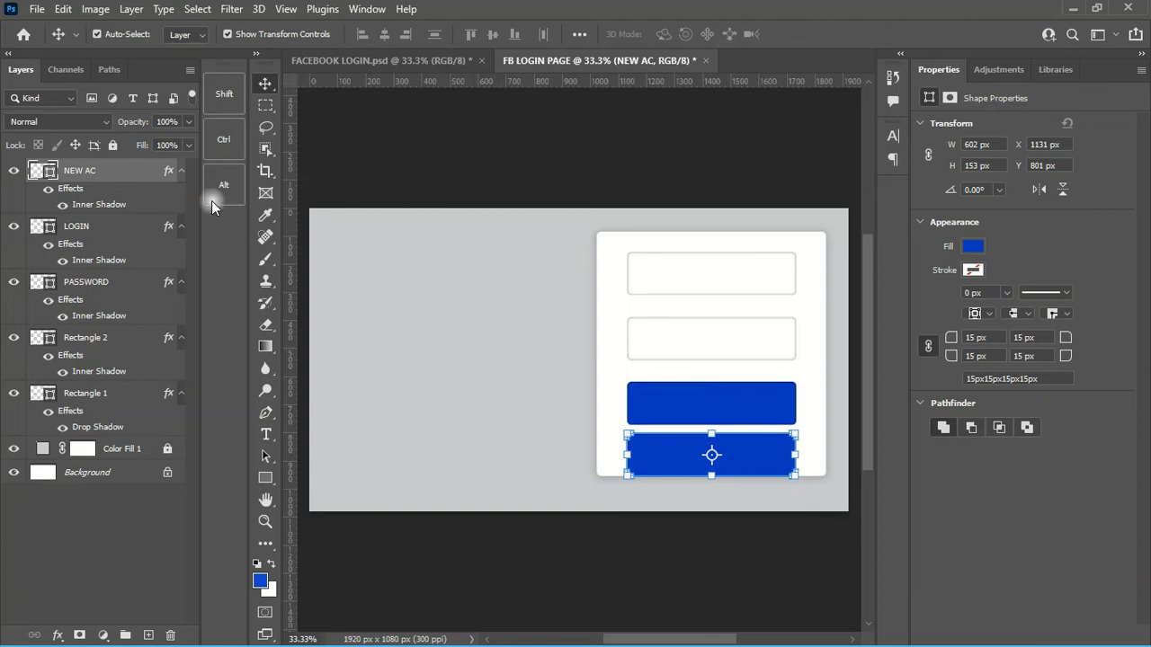
{"action": "left_click", "coordinate": [110, 341], "text": "shift"}
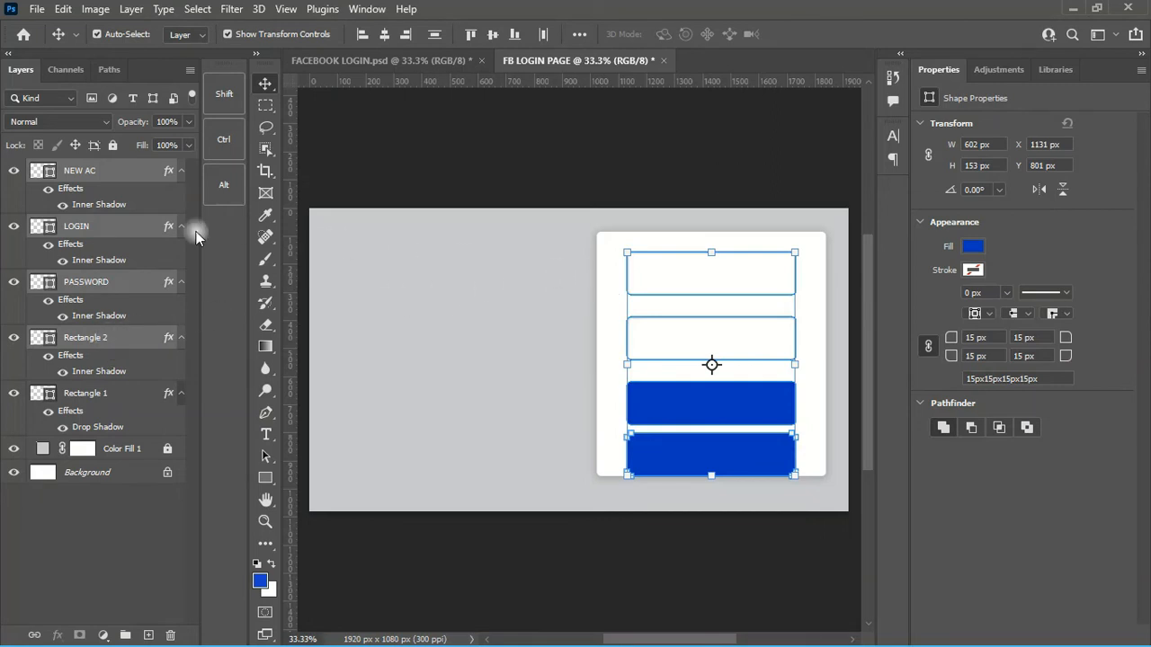
- Select the NEW AC, LOGIN, PASSWORD and Rectangle 2 layers, scale them together to about 82%, and center them on the white panel
{"action": "left_click", "coordinate": [123, 175]}
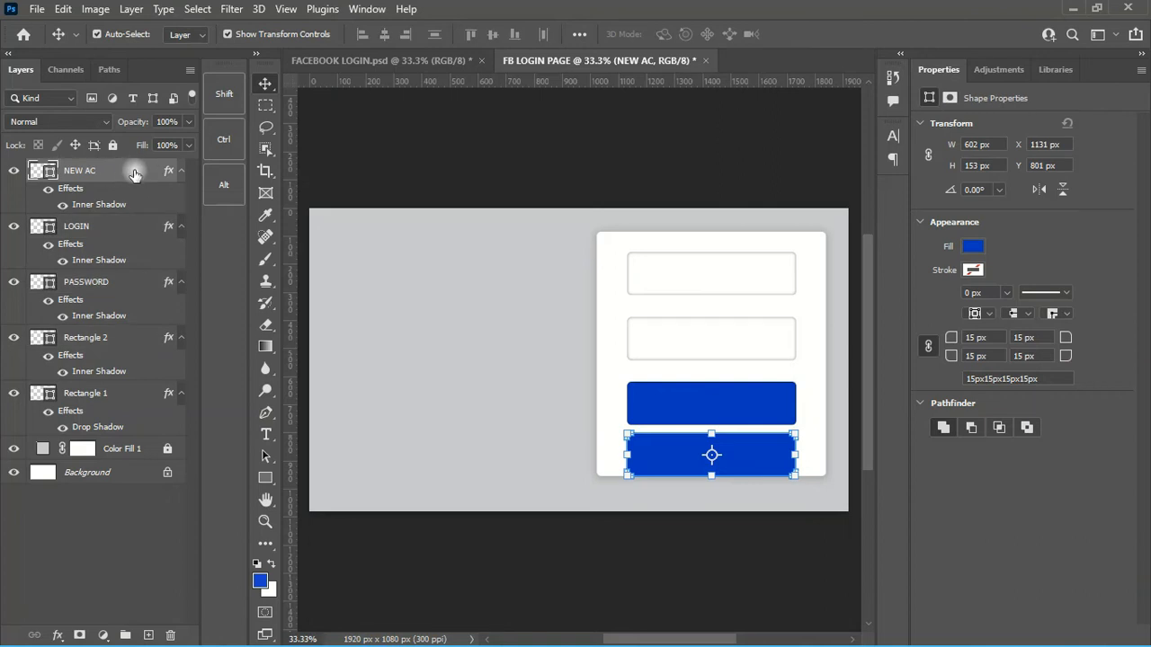
{"action": "left_click", "coordinate": [109, 341], "text": "shift"}
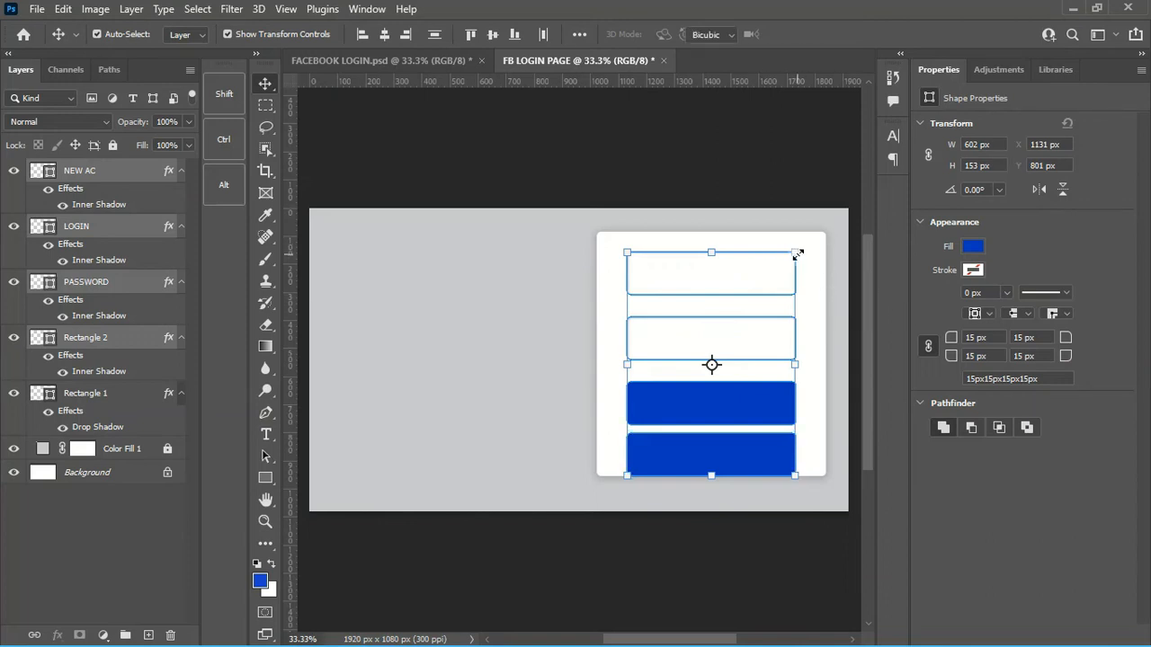
{"action": "left_click", "coordinate": [797, 255]}
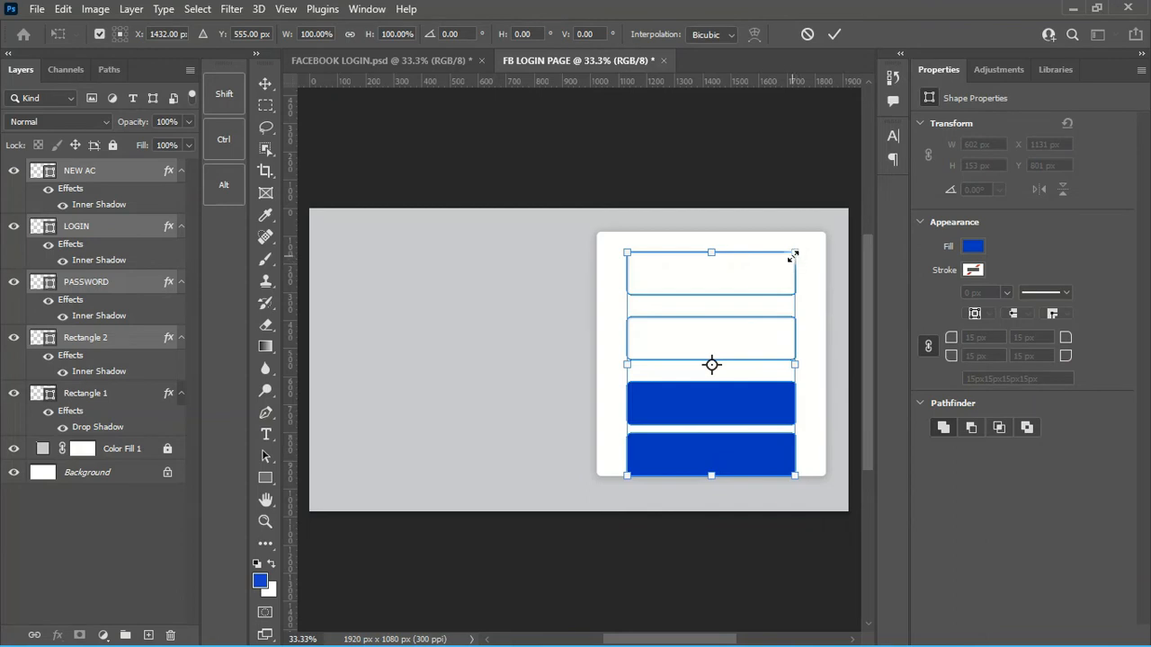
{"action": "left_click", "coordinate": [351, 36]}
{"action": "left_click_drag", "start_coordinate": [796, 253], "coordinate": [765, 294]}
{"action": "left_click_drag", "start_coordinate": [713, 419], "coordinate": [728, 387]}
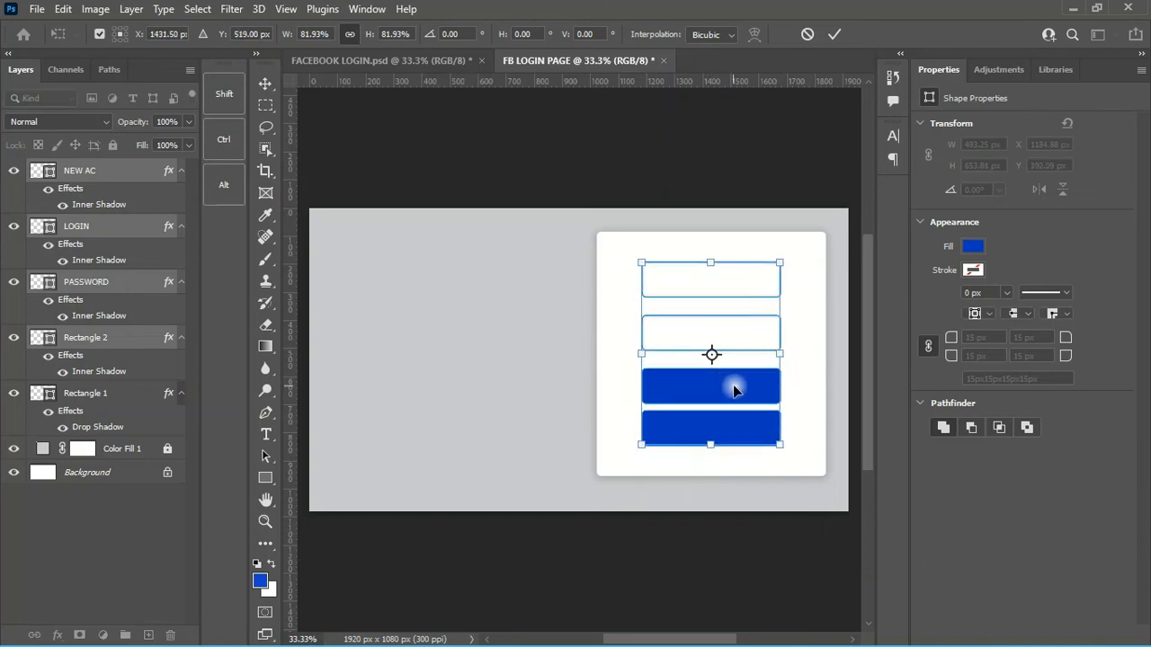
{"action": "left_click", "coordinate": [839, 36]}
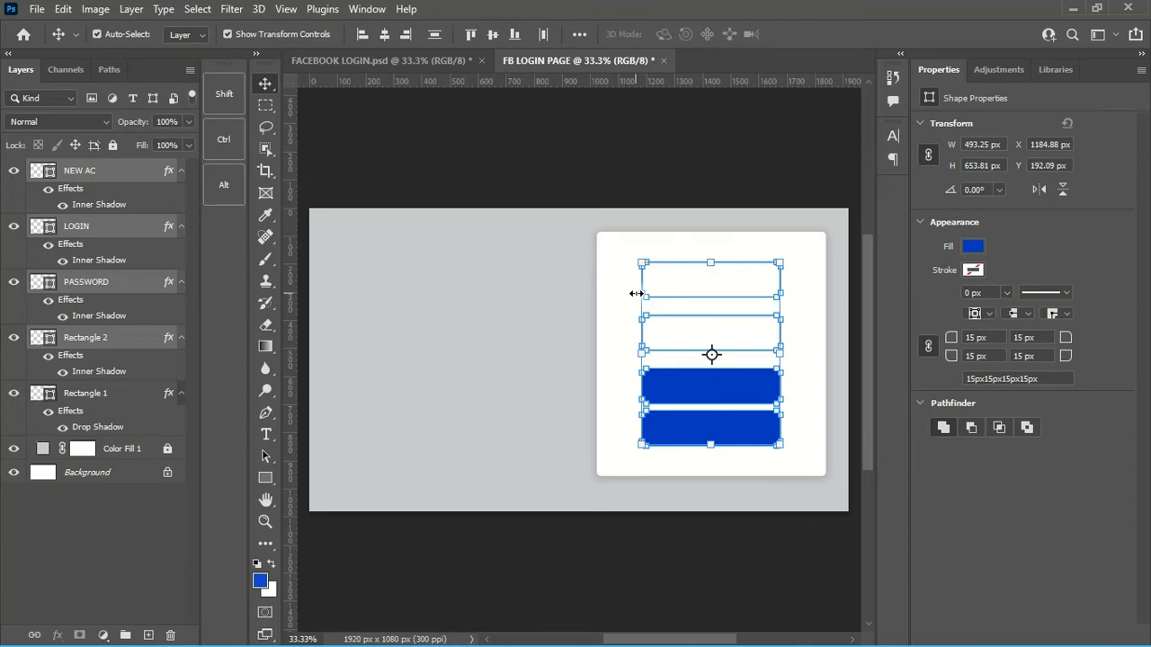
{"action": "key", "text": "ctrl"}
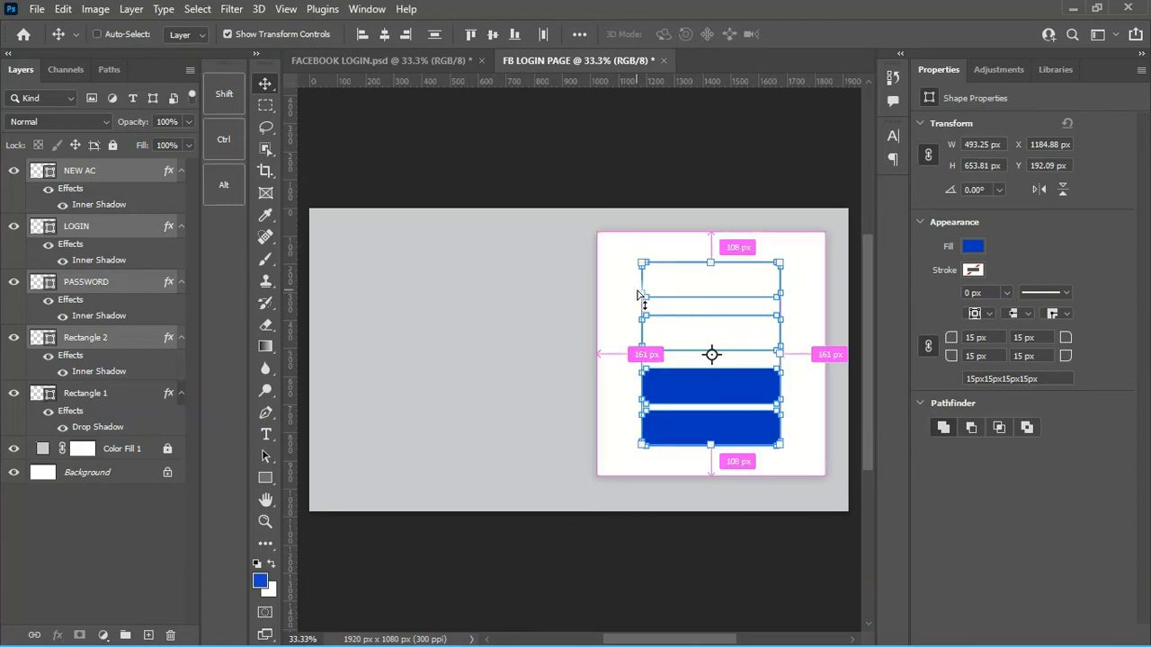
- Group the four selected rectangle layers under the name RECS and check the group's contents
{"action": "right_click", "coordinate": [139, 172]}
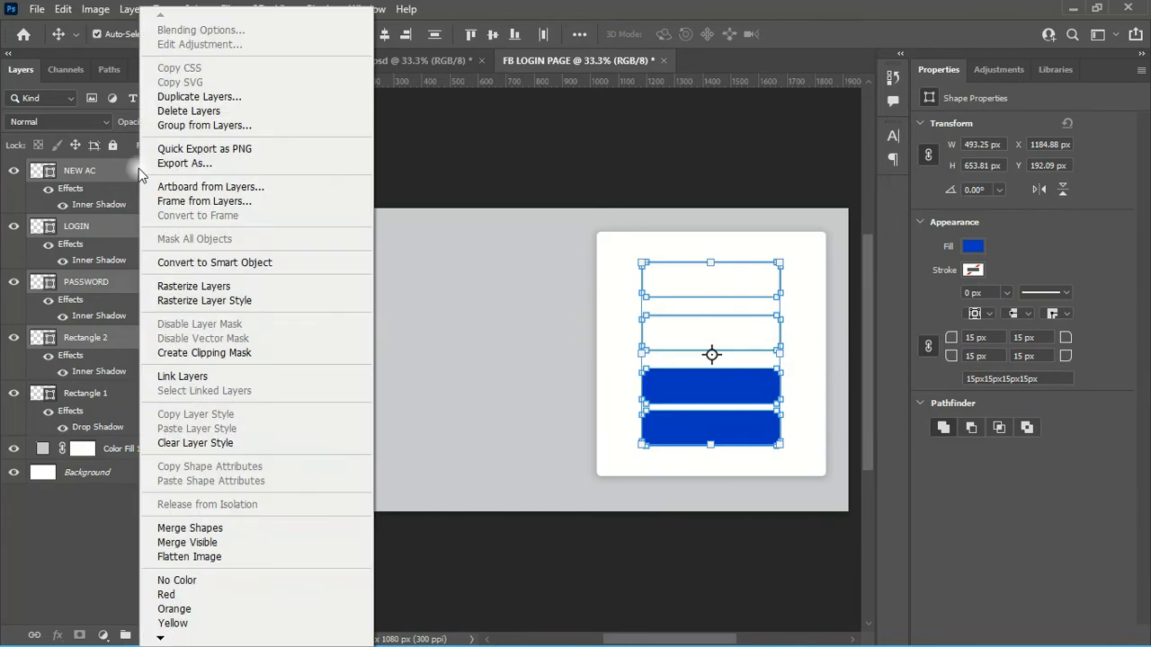
{"action": "left_click", "coordinate": [205, 127]}
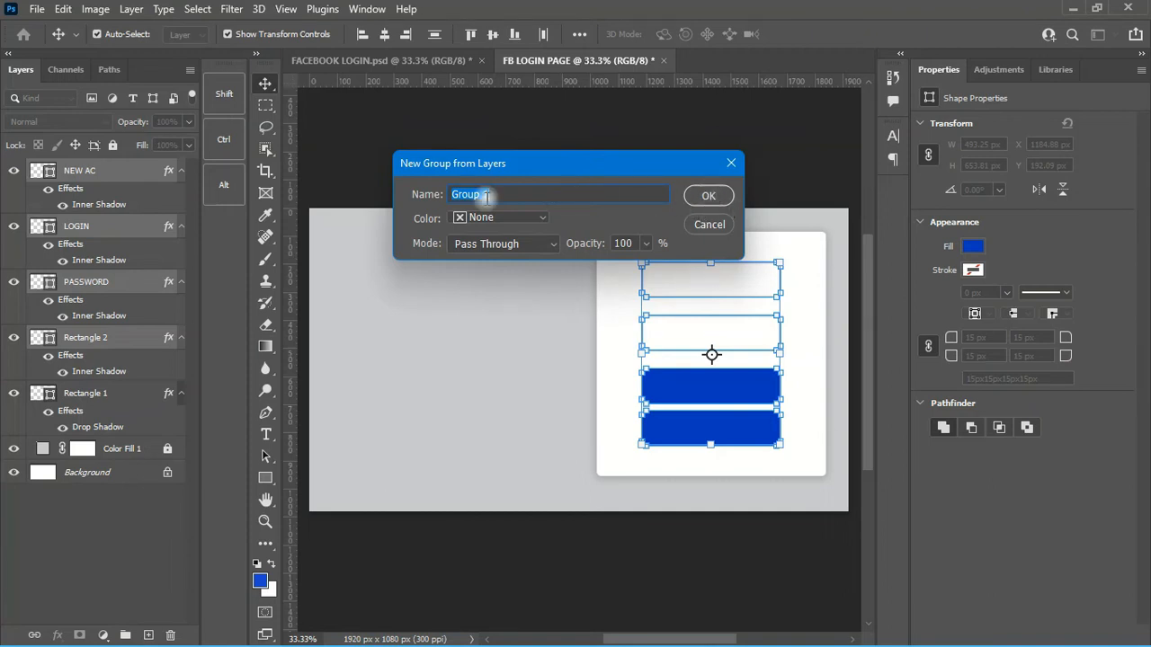
{"action": "type", "text": "SHAO"}
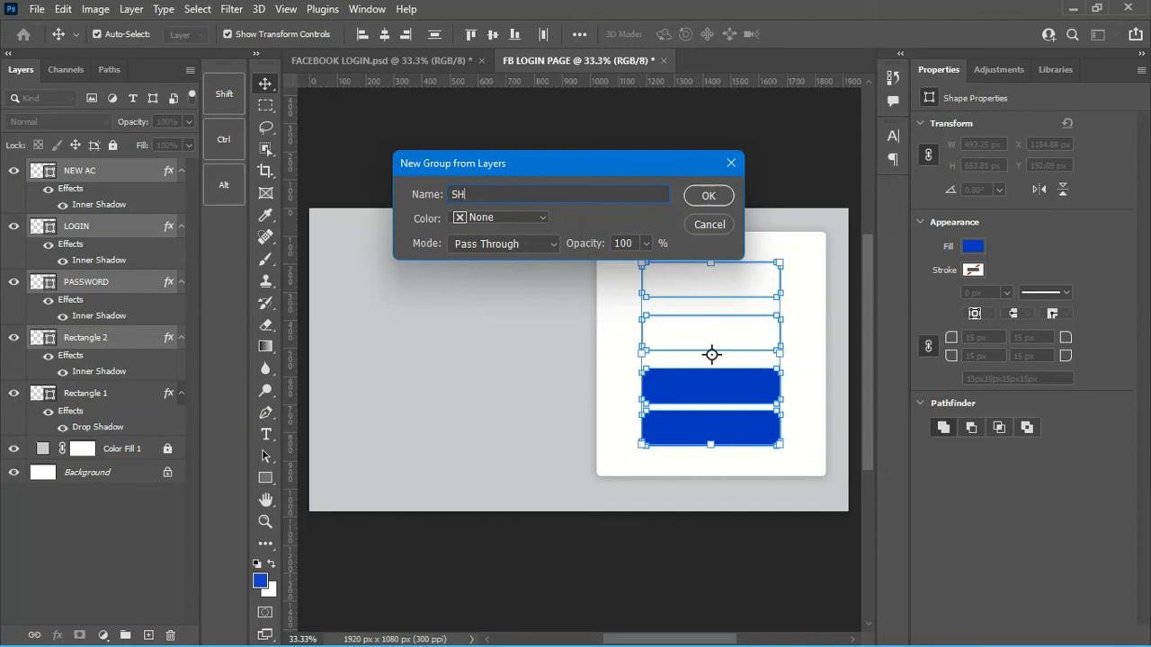
{"action": "key", "text": "BackSpace"}
{"action": "key", "text": "BackSpace"}
{"action": "key", "text": "BackSpace"}
{"action": "type", "text": "REC"}
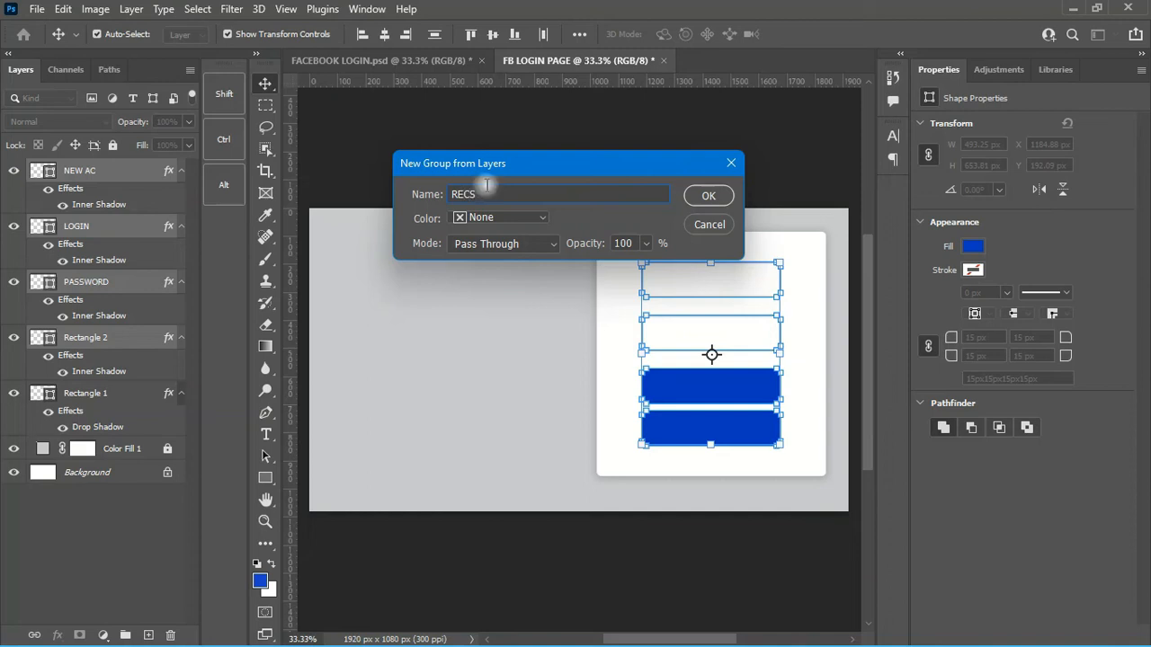
{"action": "left_click", "coordinate": [710, 196]}
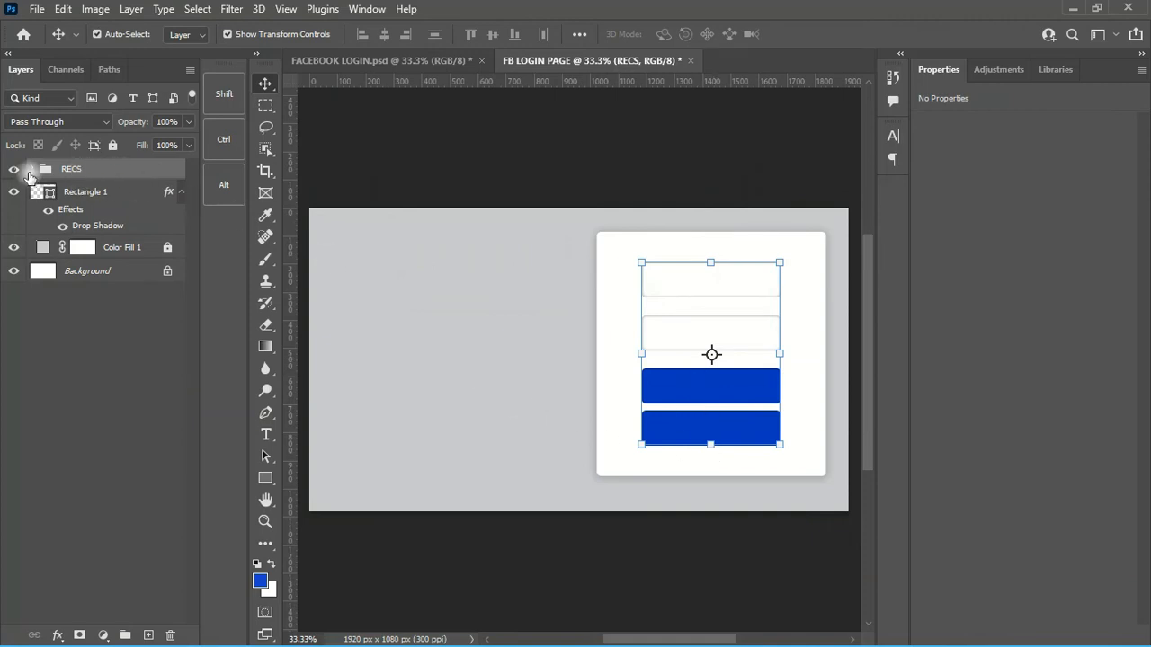
{"action": "left_click", "coordinate": [32, 171]}
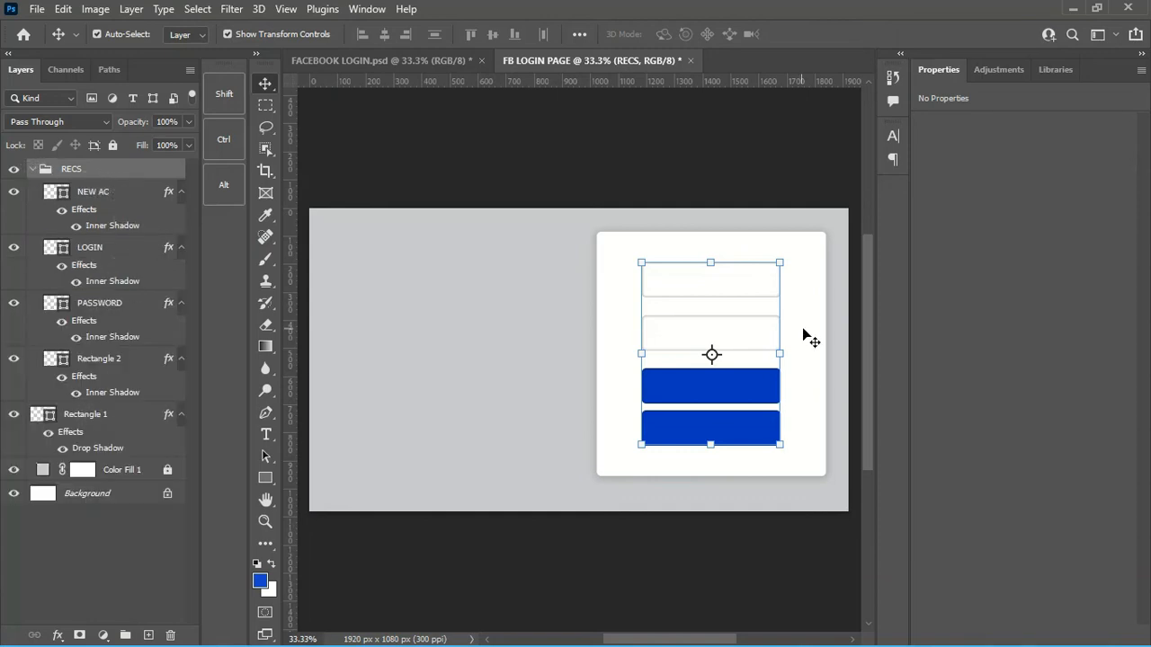
{"action": "left_click", "coordinate": [32, 170]}
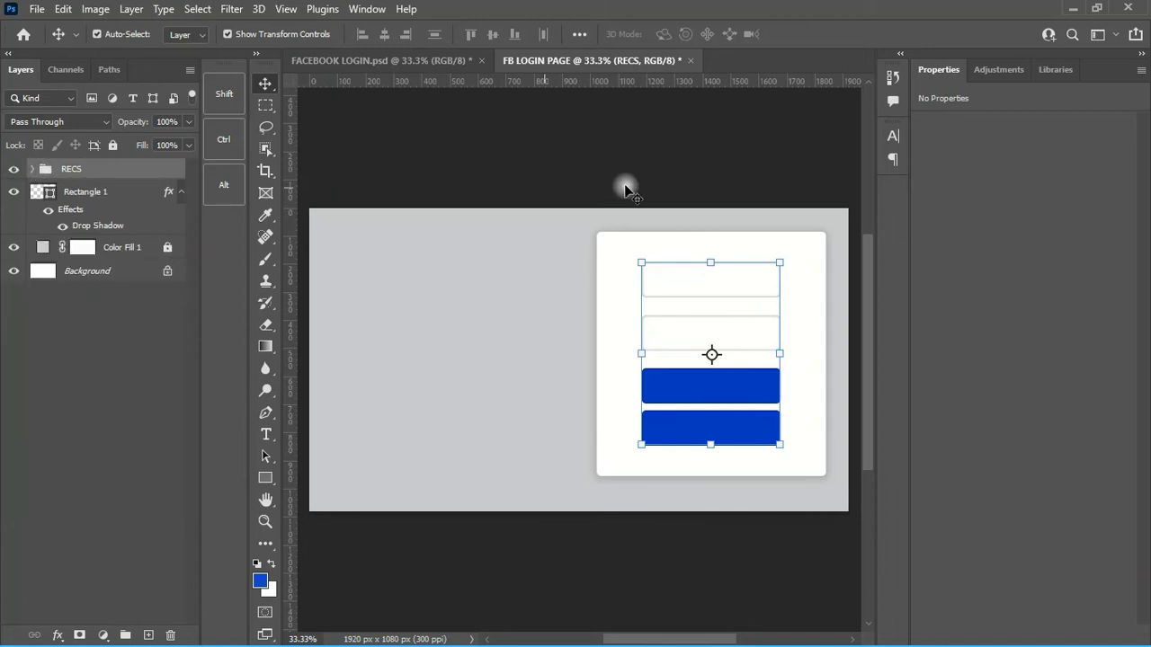
- Keep the Move tool's auto-select on Layer and select the first input box directly on the canvas
{"action": "left_click", "coordinate": [654, 160]}
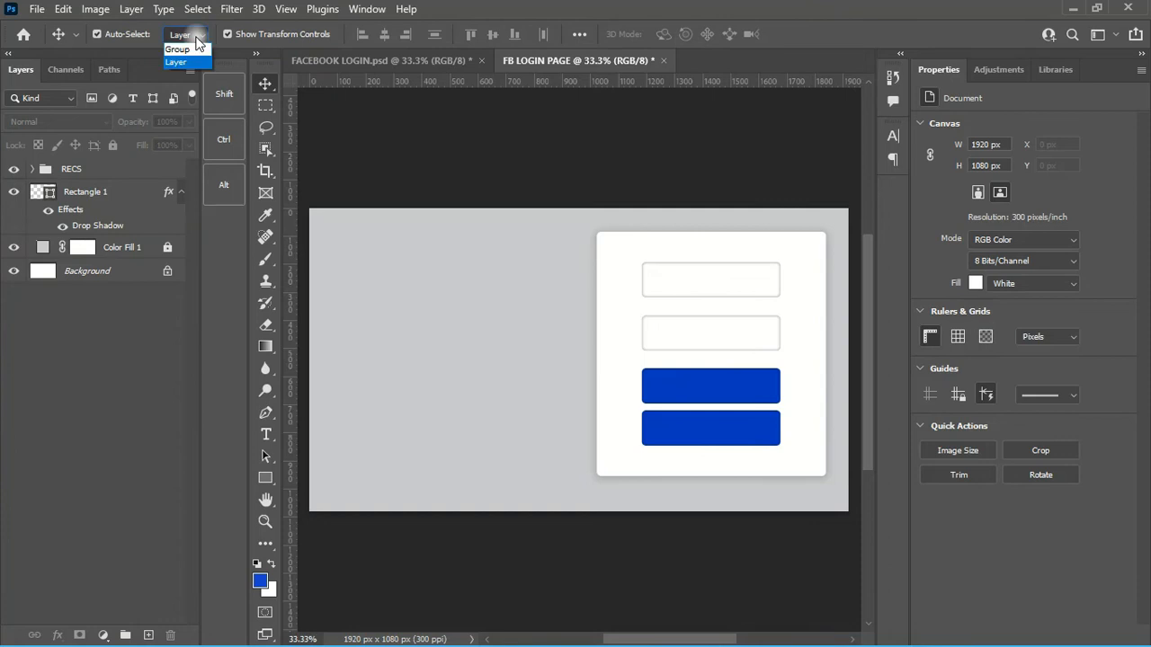
{"action": "left_click", "coordinate": [191, 60]}
{"action": "left_click", "coordinate": [719, 282]}
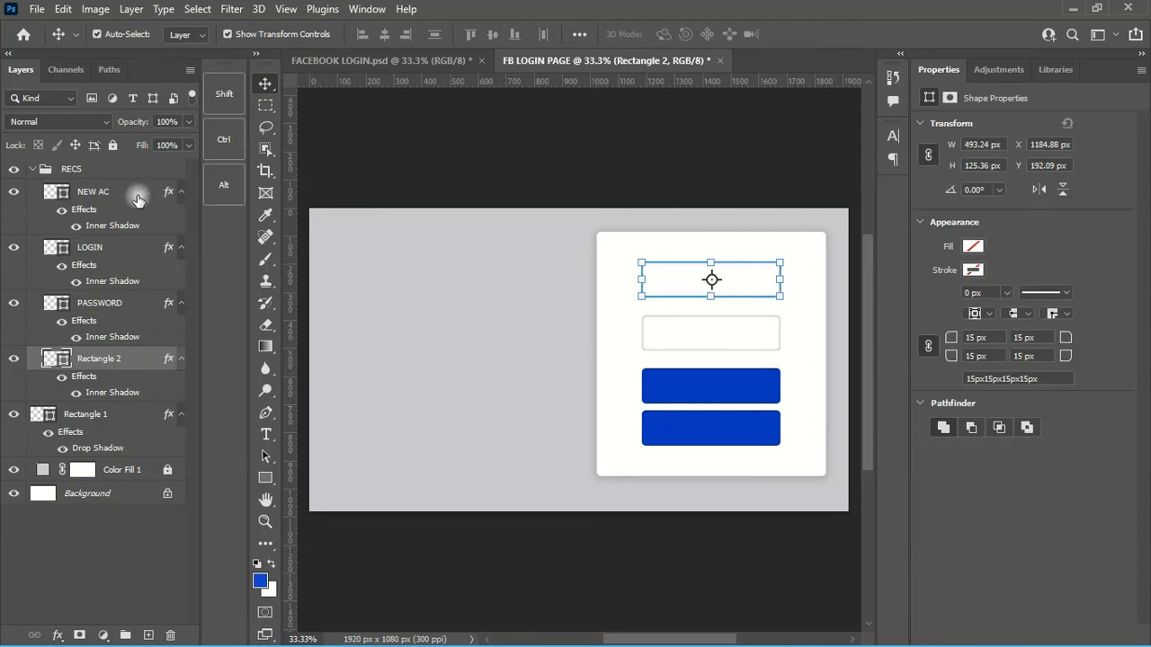
- Switch the Move tool's auto-select to Group, collapse RECS, and select the whole group from the first input box
{"action": "left_click", "coordinate": [186, 34]}
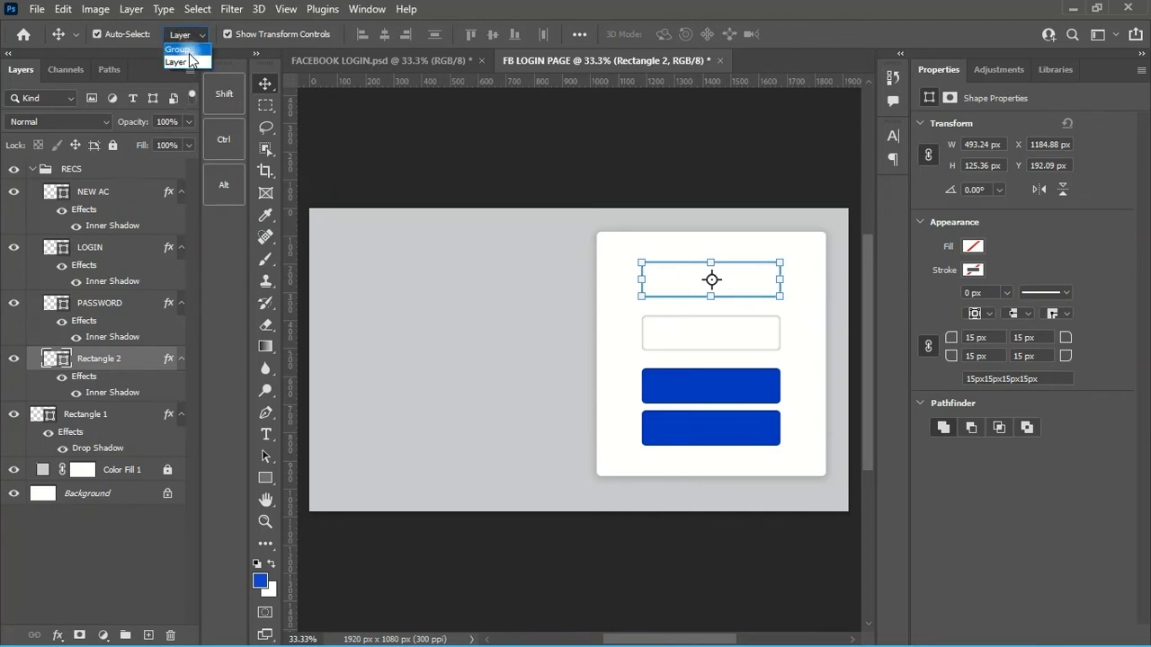
{"action": "left_click", "coordinate": [184, 50]}
{"action": "left_click", "coordinate": [32, 170]}
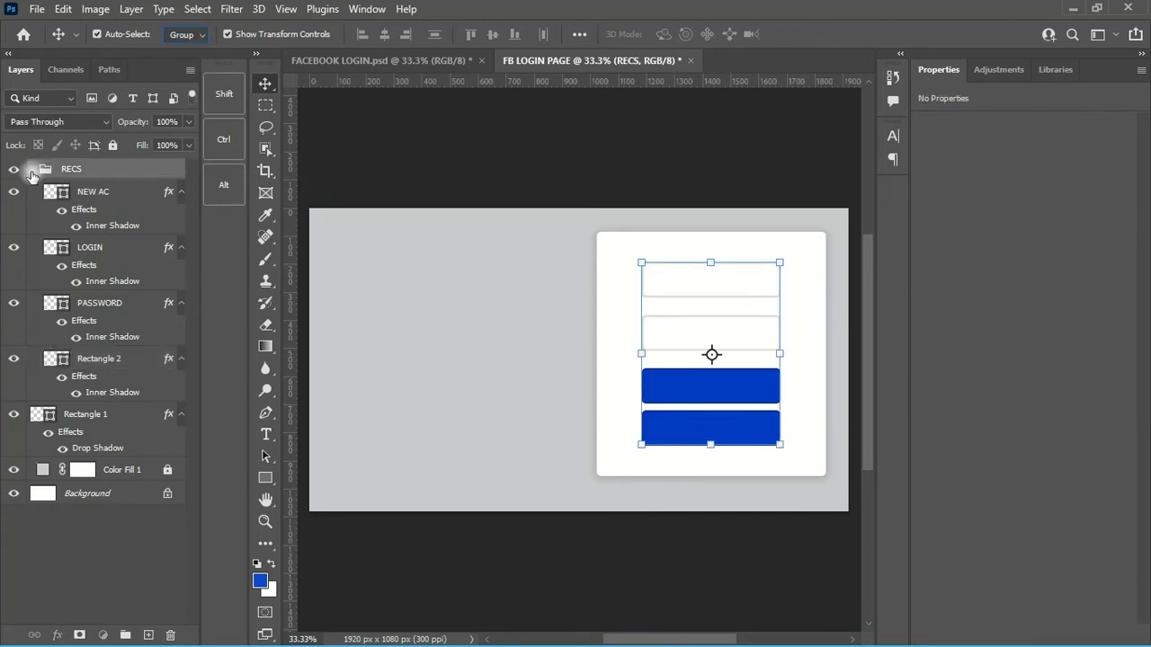
{"action": "left_click", "coordinate": [32, 172]}
{"action": "left_click", "coordinate": [648, 159]}
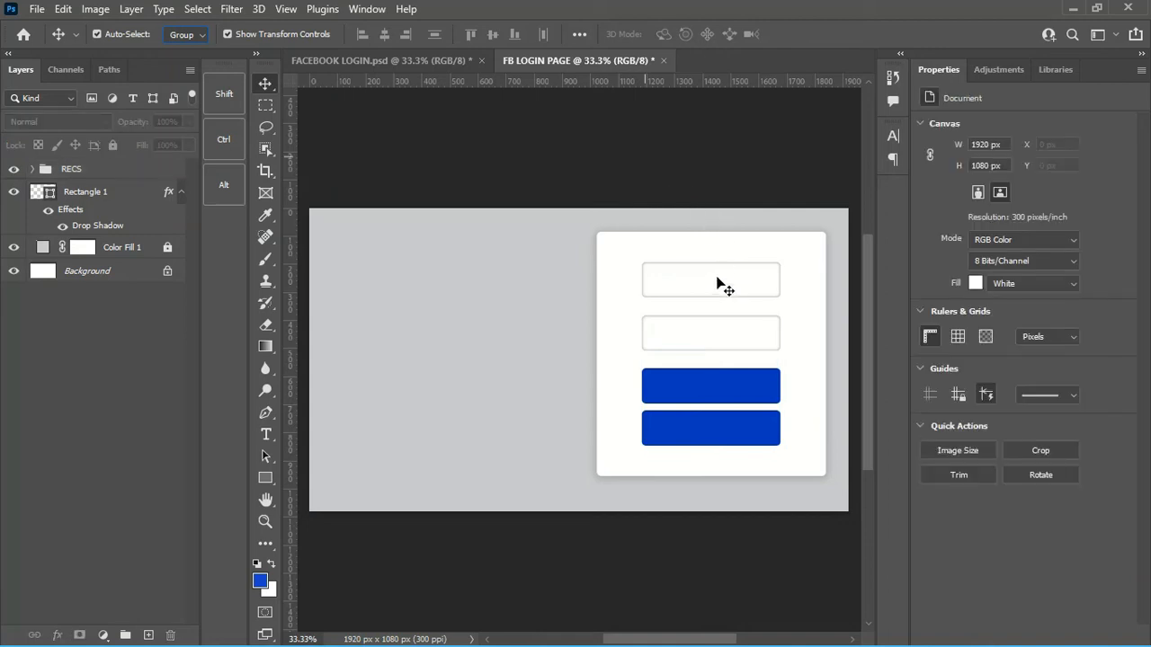
{"action": "left_click", "coordinate": [719, 286]}
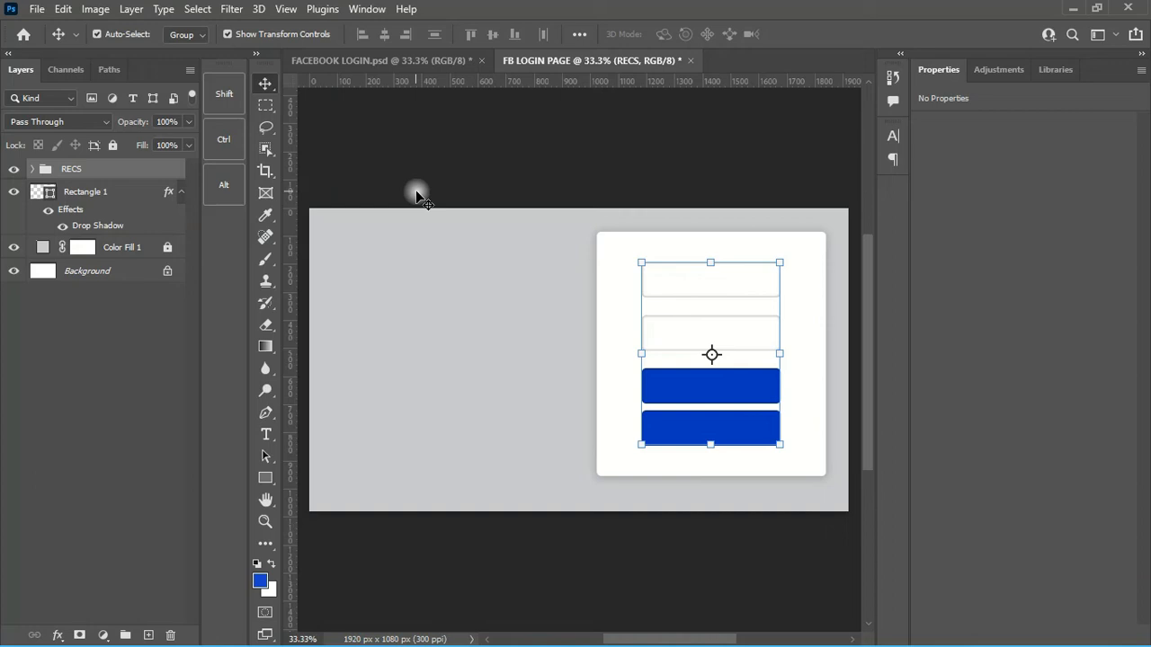
- Set the Move tool's auto-select back to Layer and select only the lower blue rectangle, NEW AC
{"action": "left_click", "coordinate": [184, 37]}
{"action": "left_click", "coordinate": [184, 58]}
{"action": "left_click", "coordinate": [531, 161]}
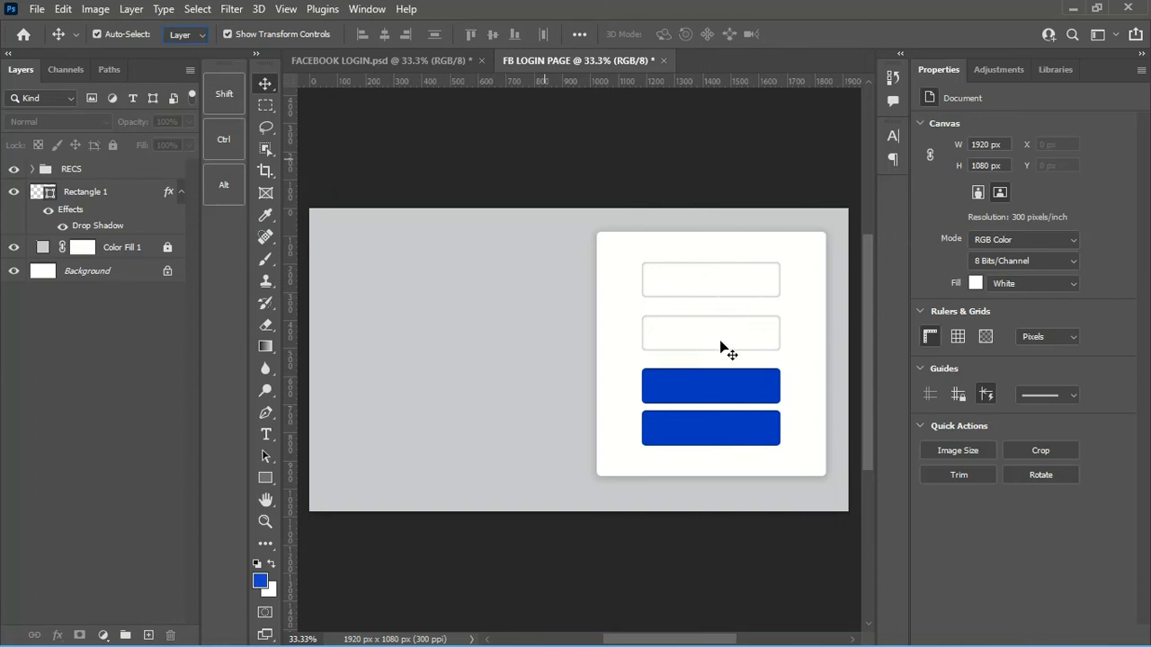
{"action": "left_click", "coordinate": [732, 432]}
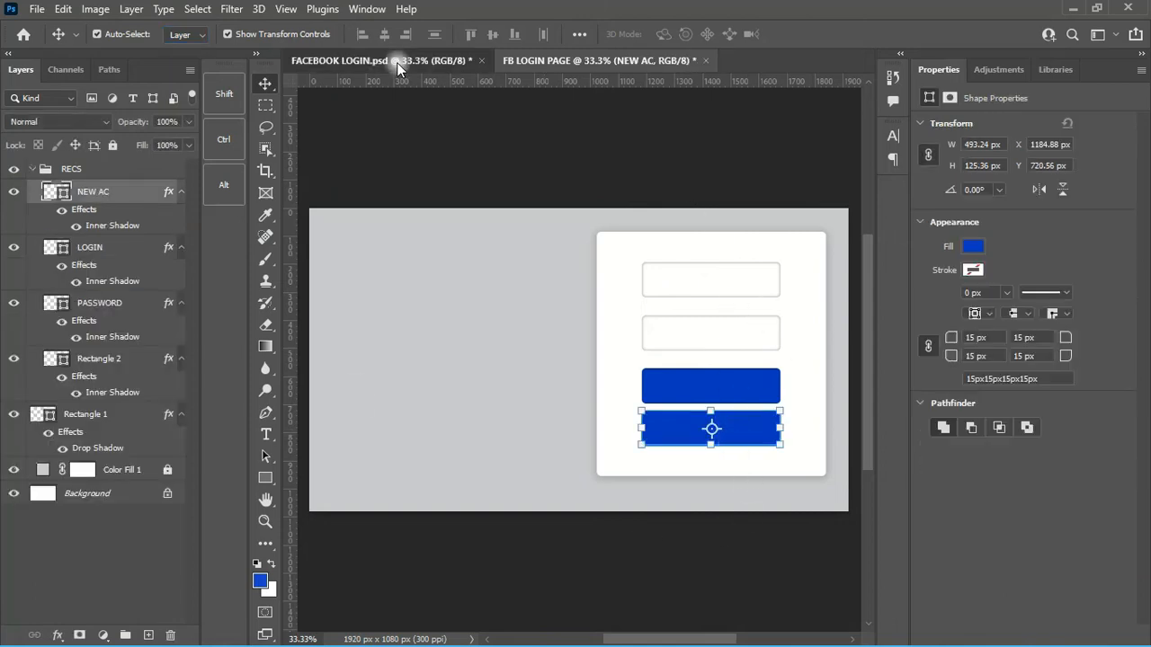
- Check the FACEBOOK LOGIN.psd reference and scale the NEW AC rectangle proportionally to about 74%, keeping it centered with its bottom edge in place
{"action": "left_click", "coordinate": [396, 62]}
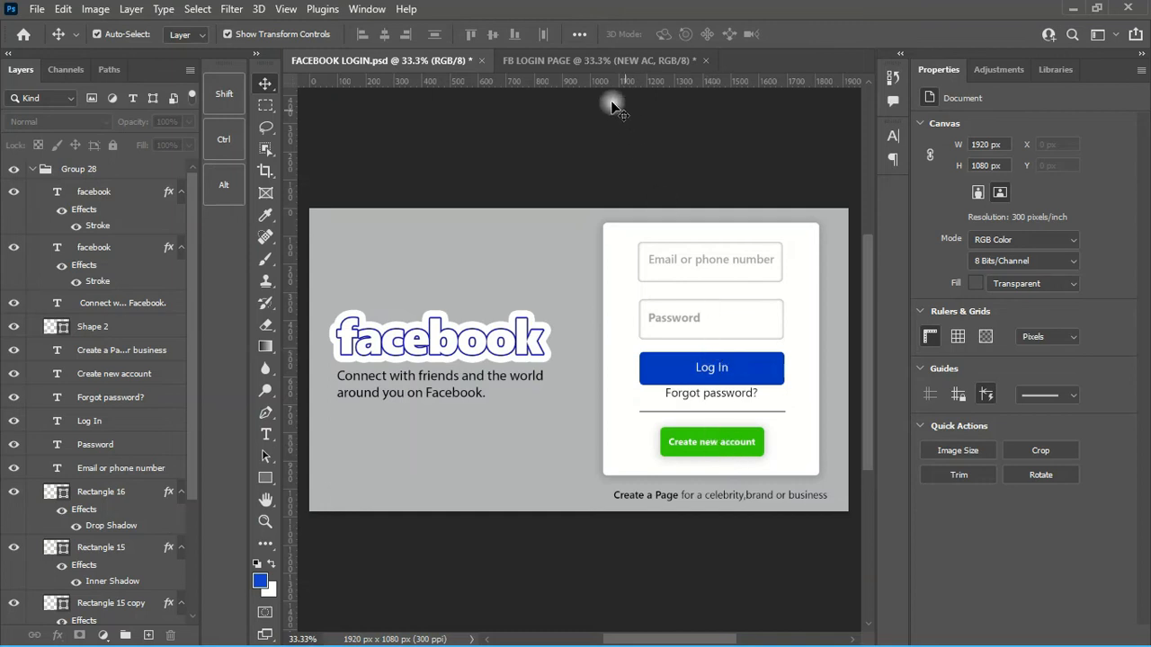
{"action": "left_click", "coordinate": [585, 60]}
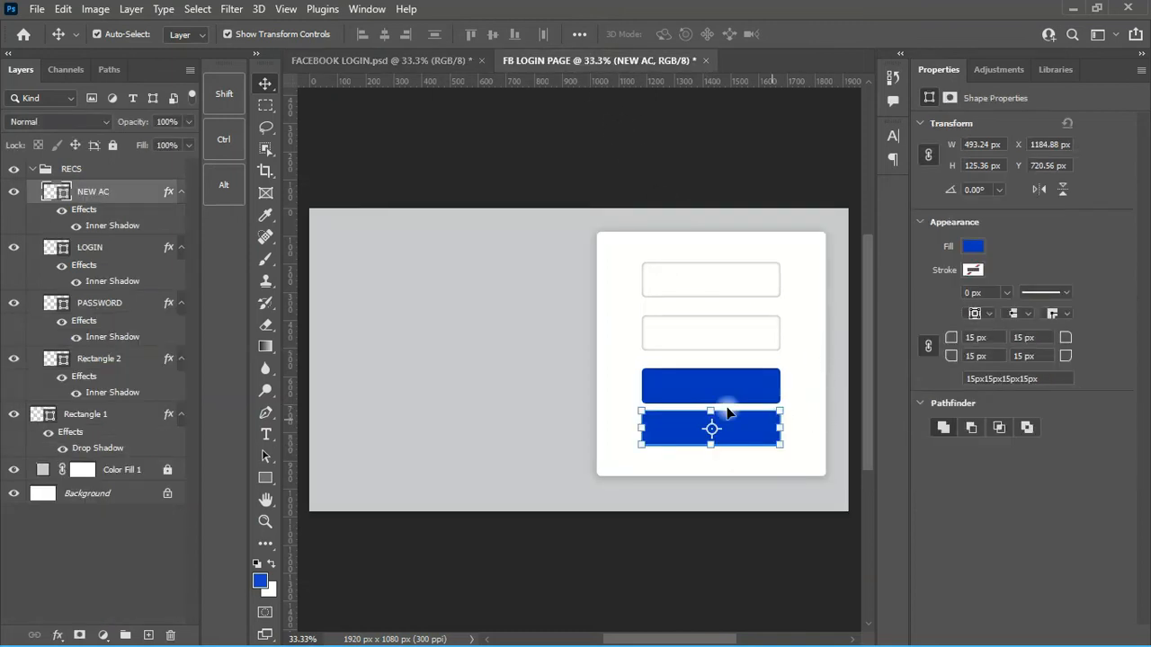
{"action": "key", "text": "ctrl+t"}
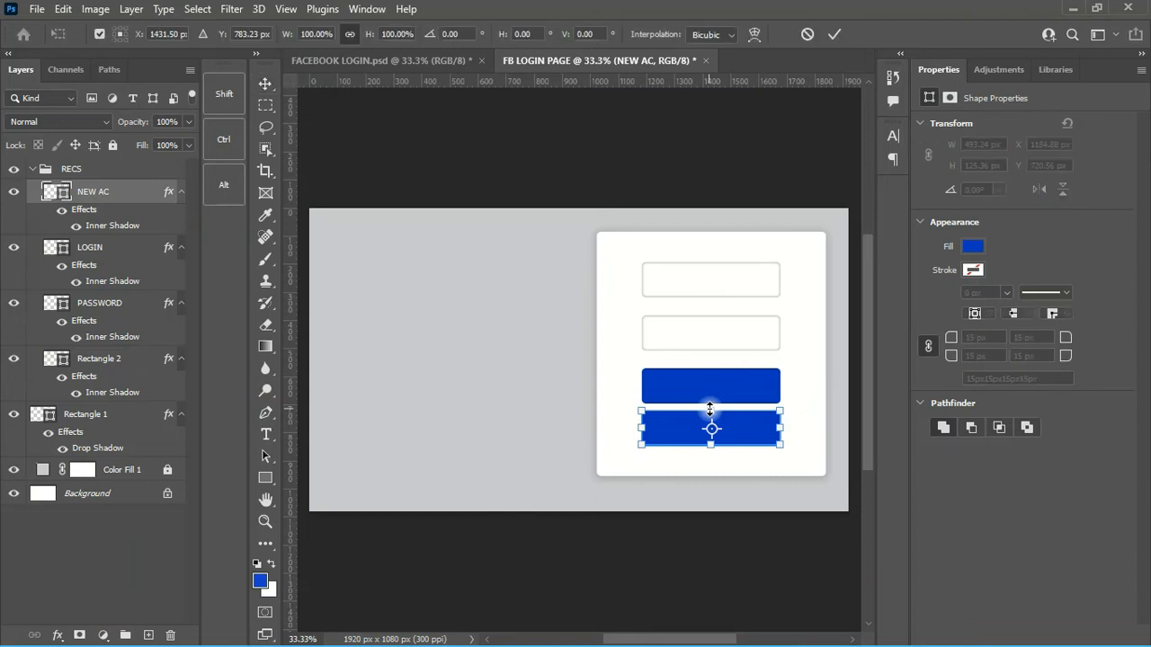
{"action": "mouse_move", "coordinate": [709, 408]}
{"action": "left_mouse_down"}
{"action": "mouse_move", "coordinate": [711, 420]}
{"action": "mouse_move", "coordinate": [732, 362]}
{"action": "mouse_move", "coordinate": [706, 416]}
{"action": "left_mouse_up"}
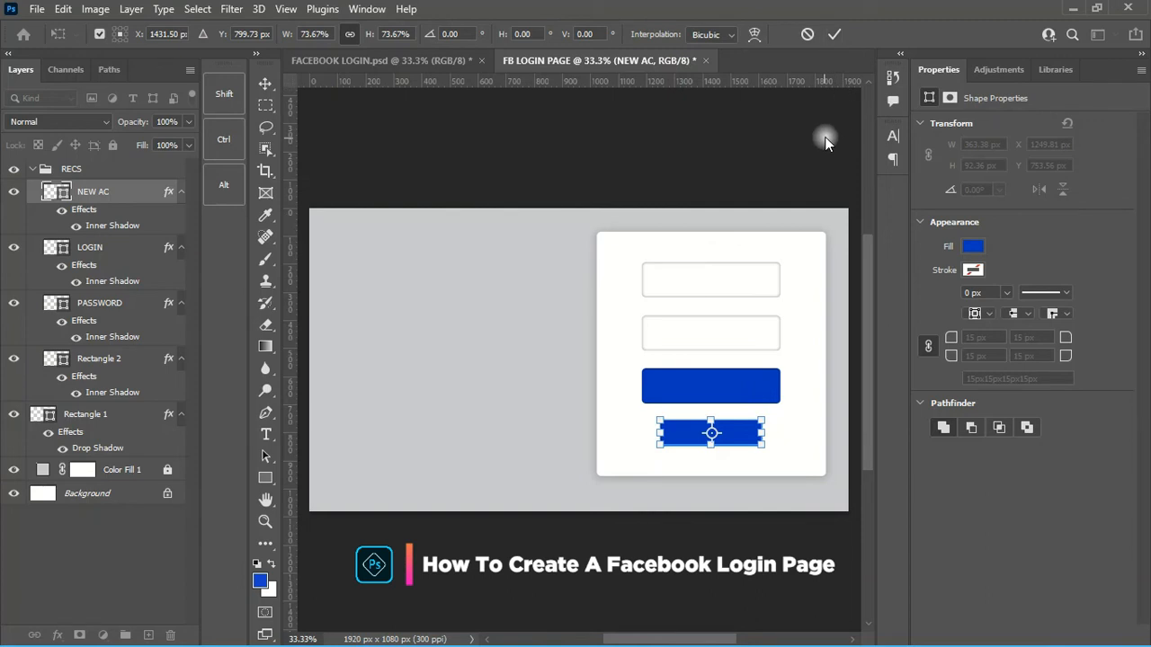
{"action": "left_click", "coordinate": [834, 37]}
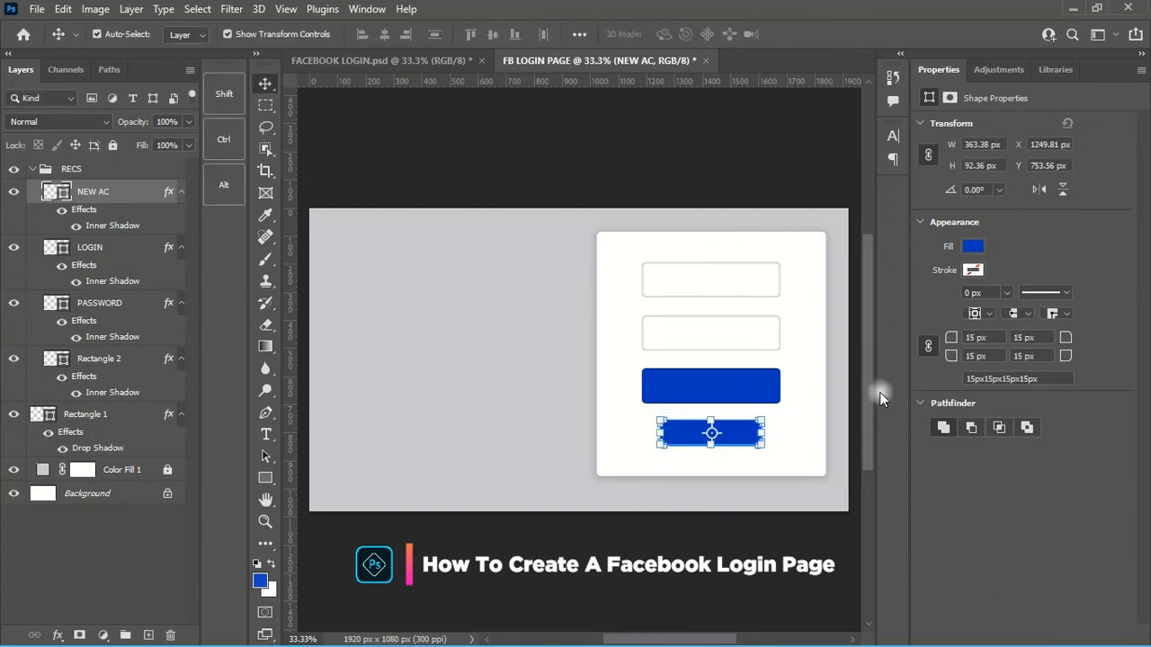
- Fill the NEW AC rectangle with a custom dark green and deselect it
{"action": "left_click", "coordinate": [972, 246]}
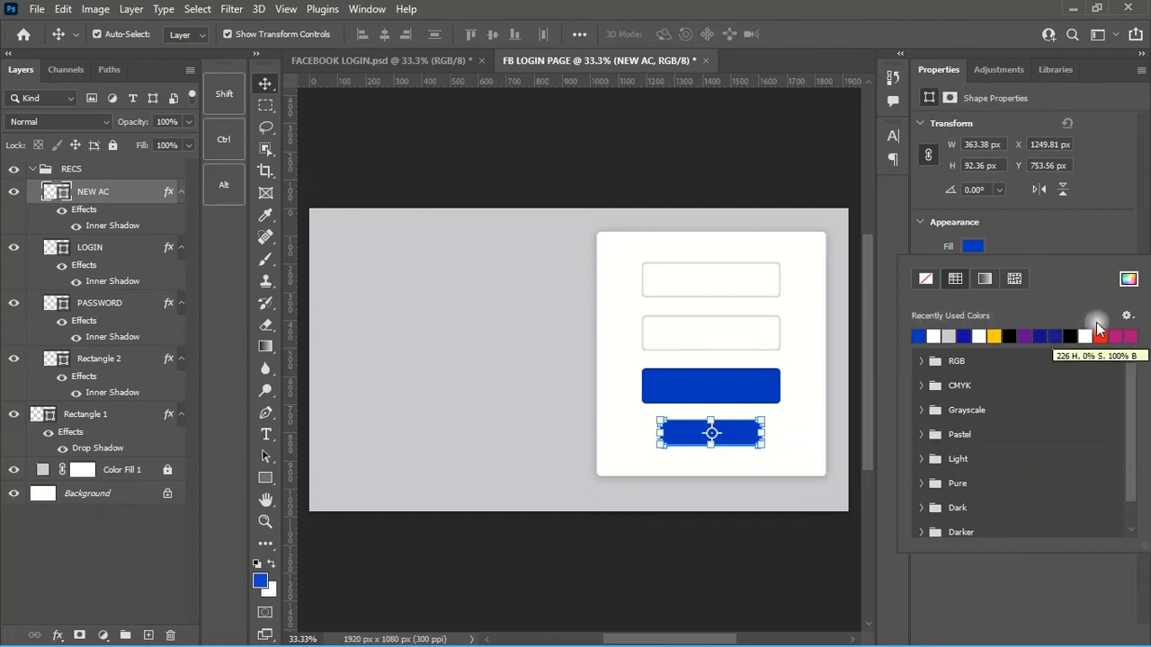
{"action": "left_click", "coordinate": [1129, 281]}
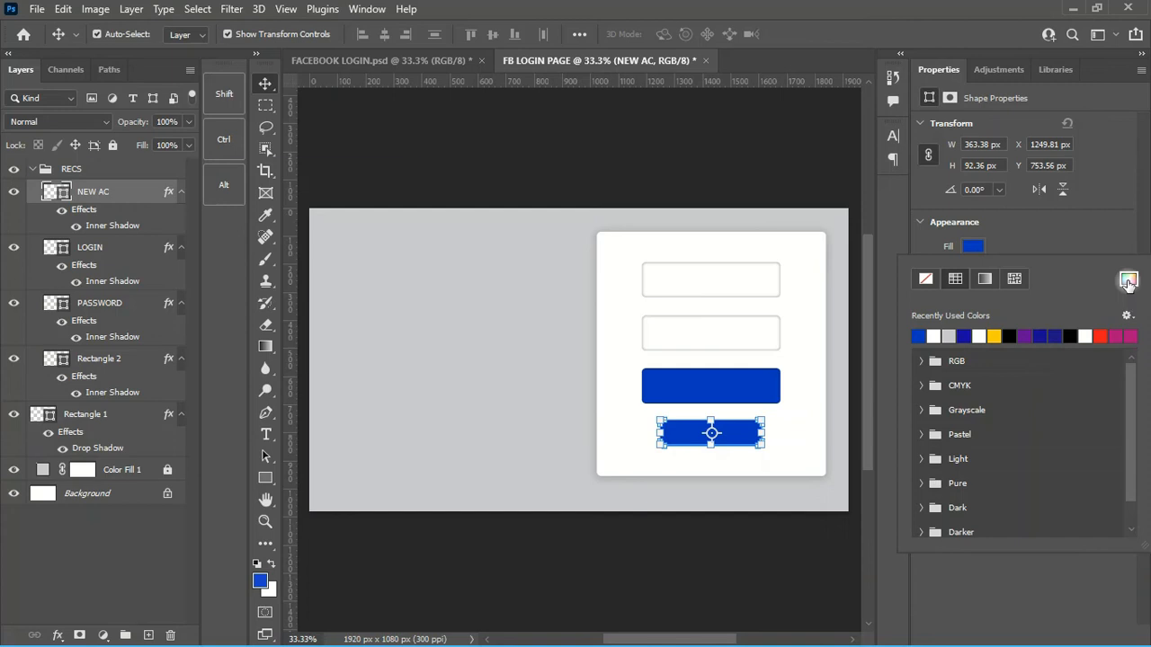
{"action": "left_click_drag", "start_coordinate": [246, 271], "coordinate": [251, 351]}
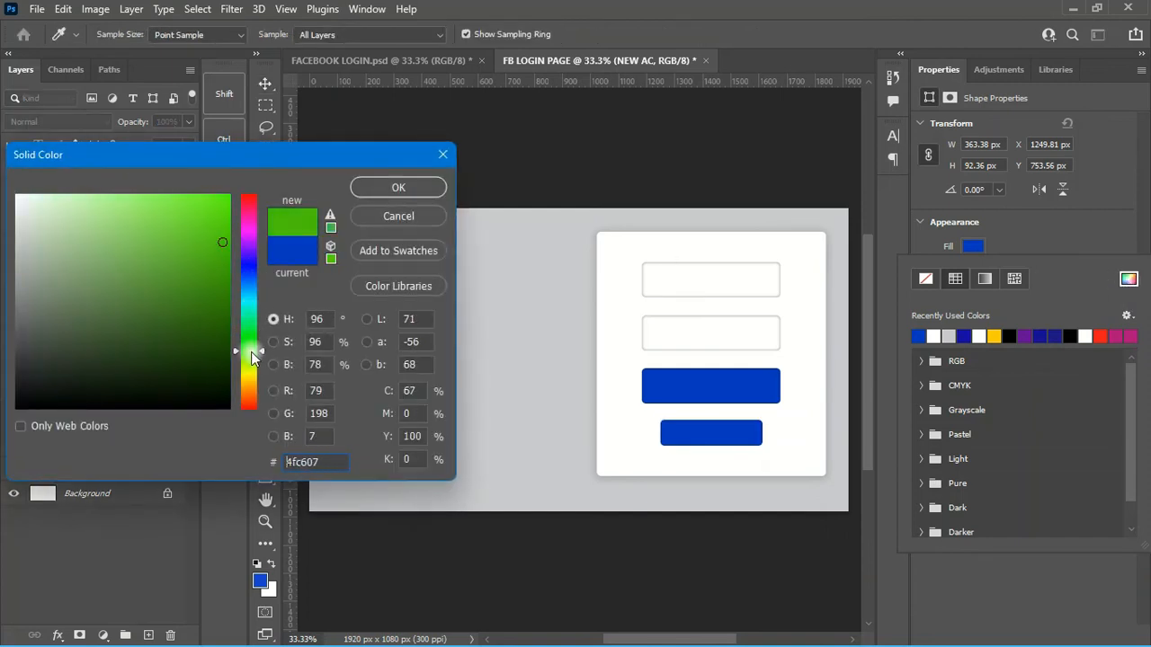
{"action": "left_click", "coordinate": [217, 276]}
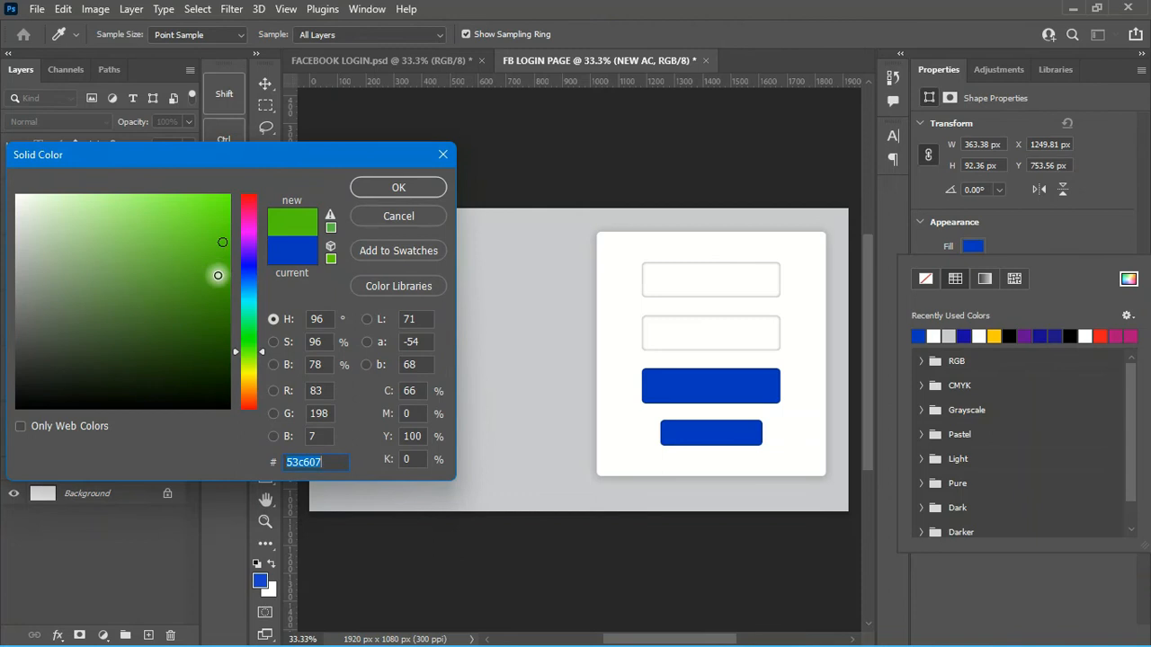
{"action": "left_click", "coordinate": [387, 190]}
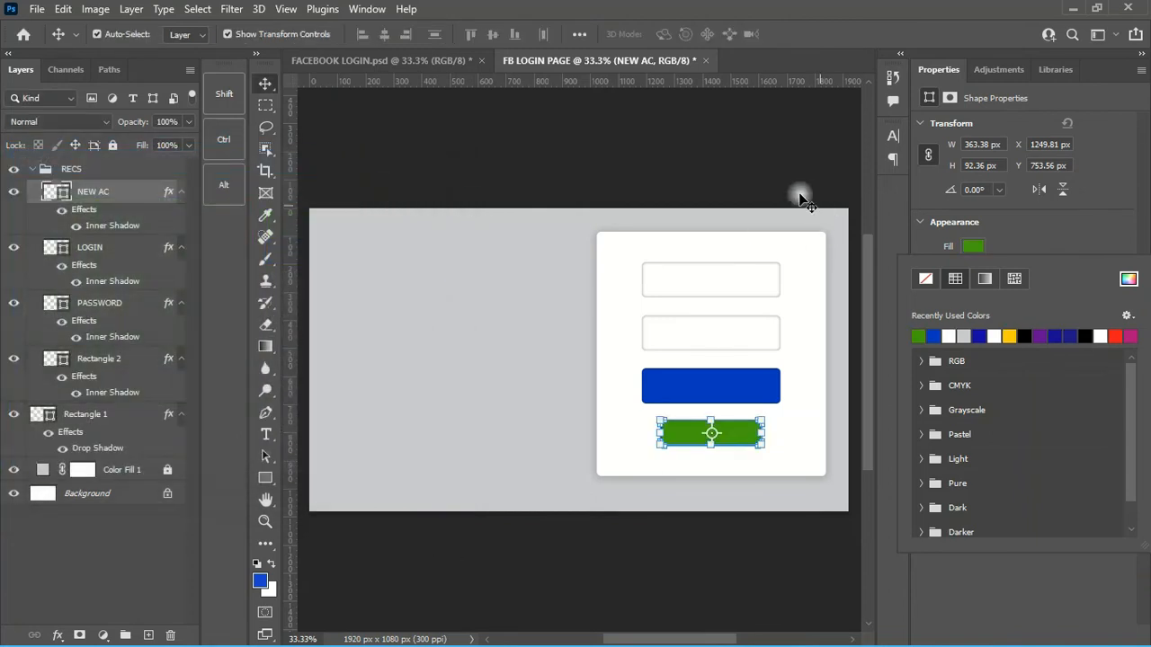
{"action": "left_click", "coordinate": [773, 165]}
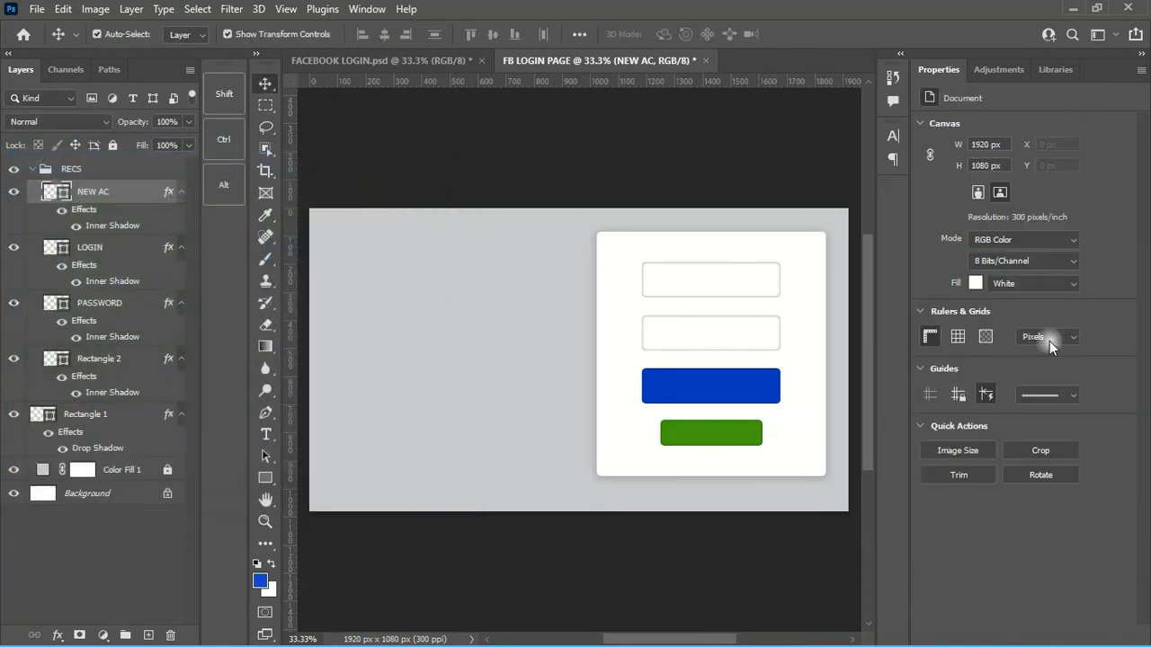
- Clear the layer style from the green NEW AC rectangle and deselect it
{"action": "left_click", "coordinate": [744, 441]}
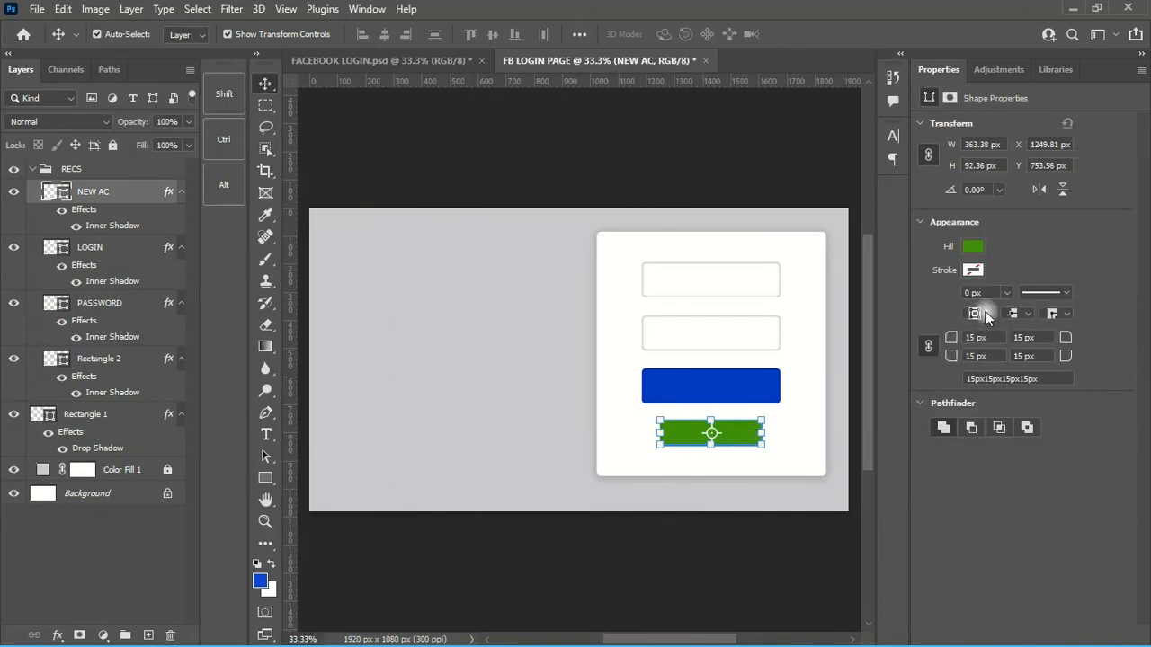
{"action": "right_click", "coordinate": [158, 194]}
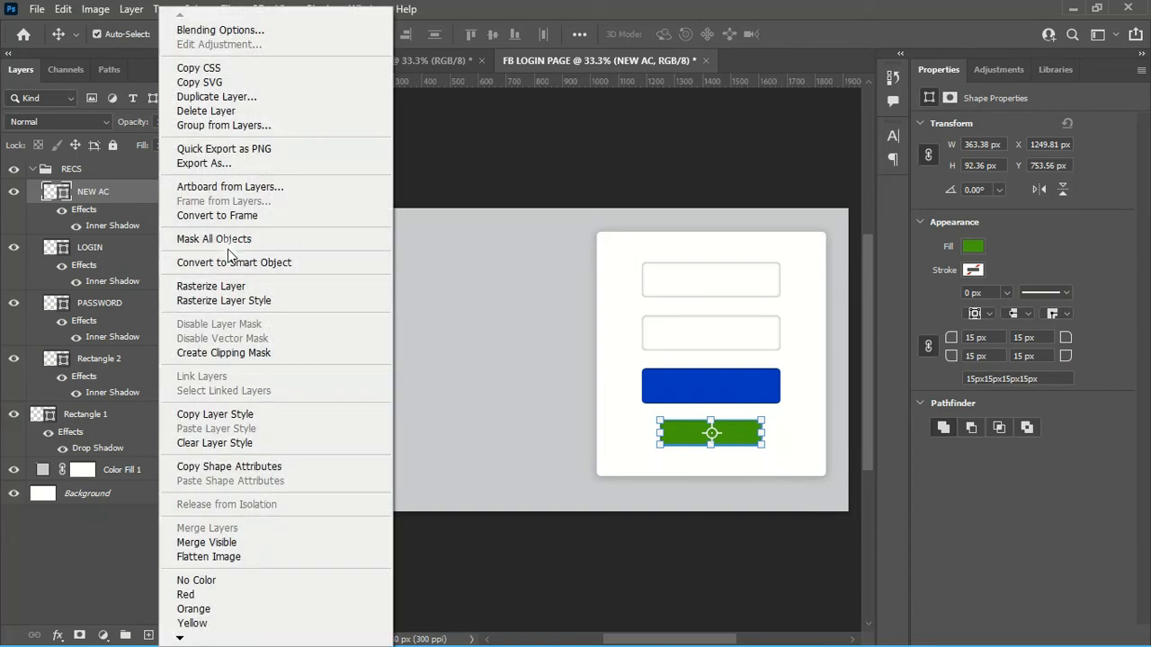
{"action": "left_click", "coordinate": [233, 443]}
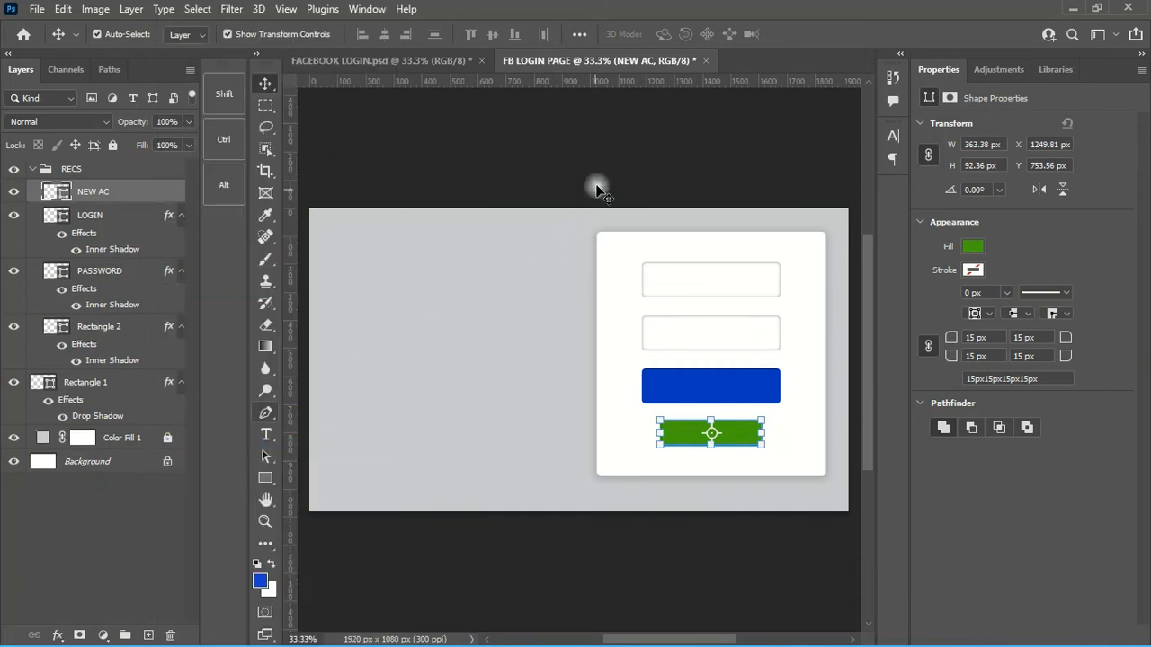
{"action": "left_click", "coordinate": [603, 146]}
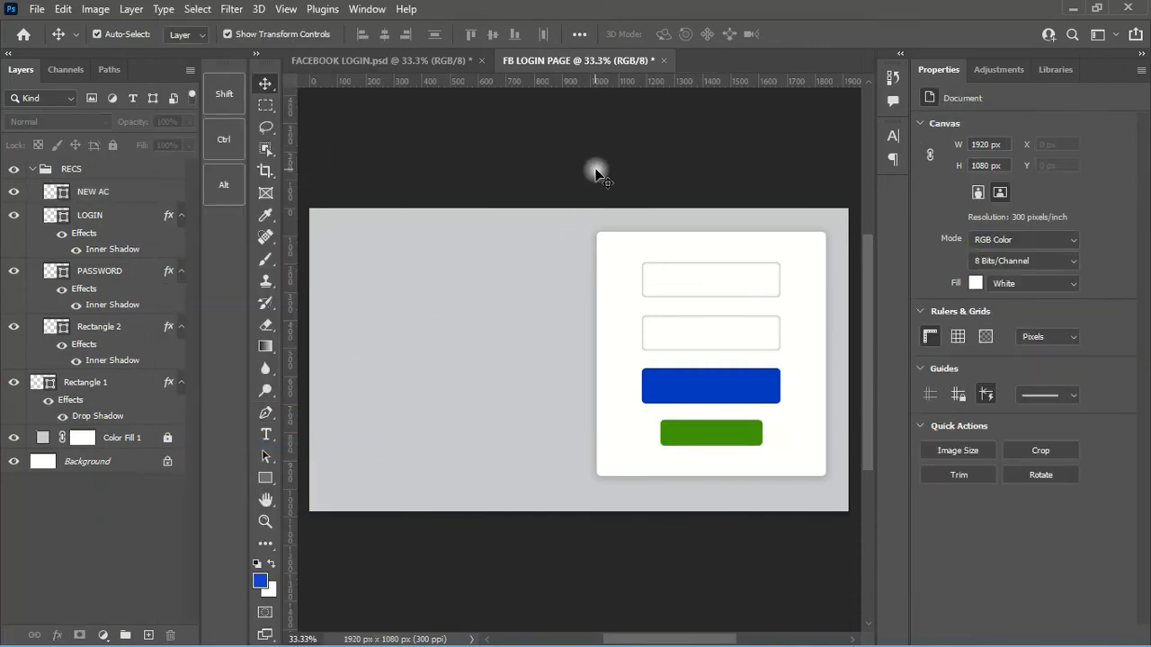
- Check the FACEBOOK LOGIN.psd reference, then copy the facebook heading and its two-line tagline from the open Notepad text file
{"action": "left_click", "coordinate": [432, 60]}
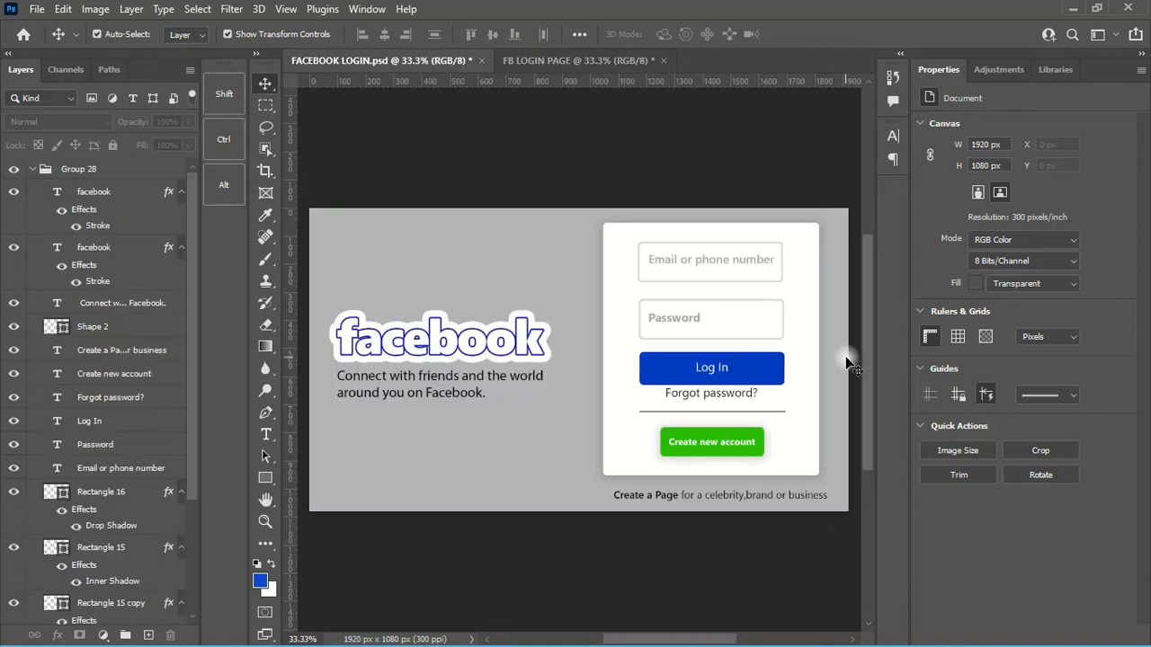
{"action": "mouse_move", "coordinate": [858, 643]}
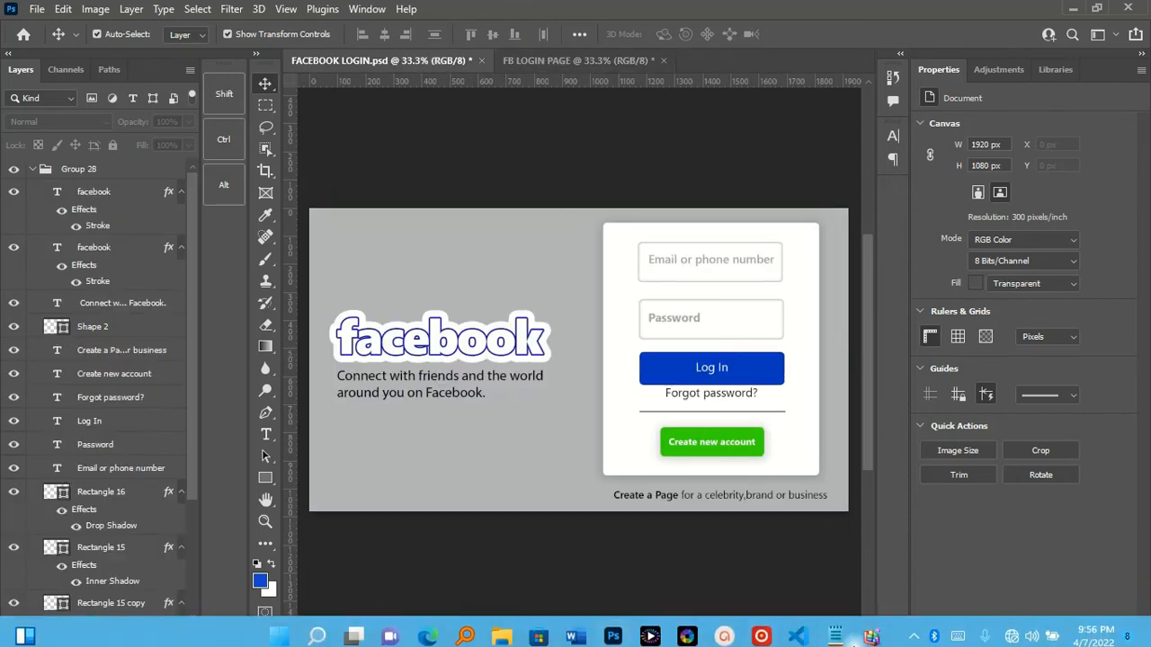
{"action": "left_click", "coordinate": [608, 55]}
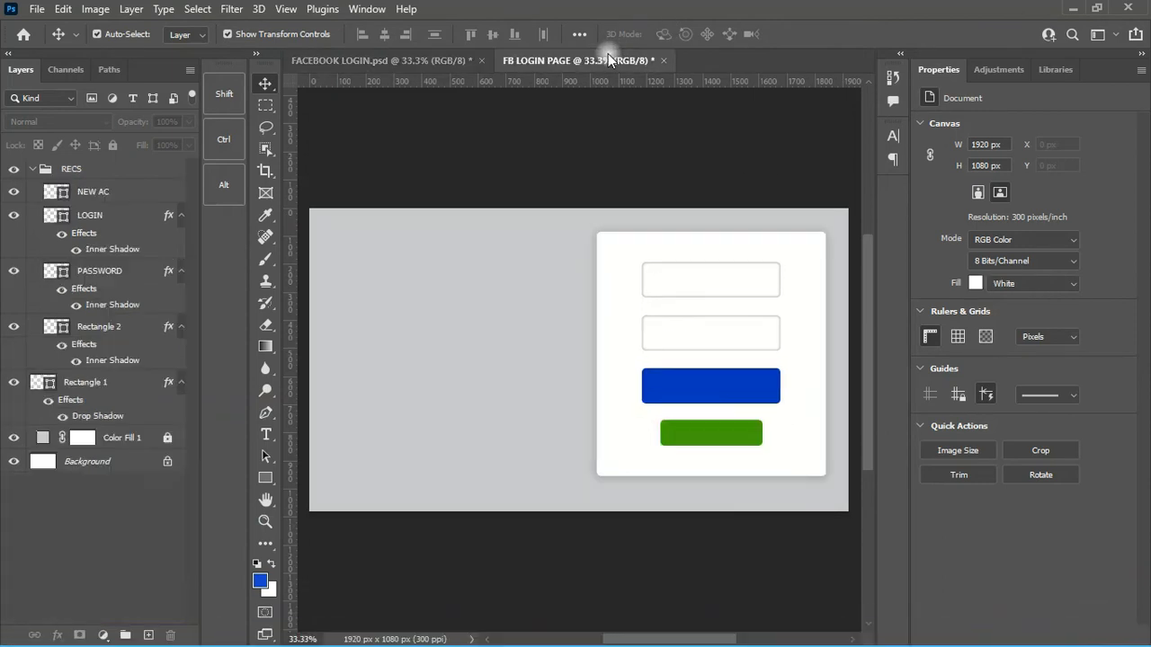
{"action": "mouse_move", "coordinate": [823, 643]}
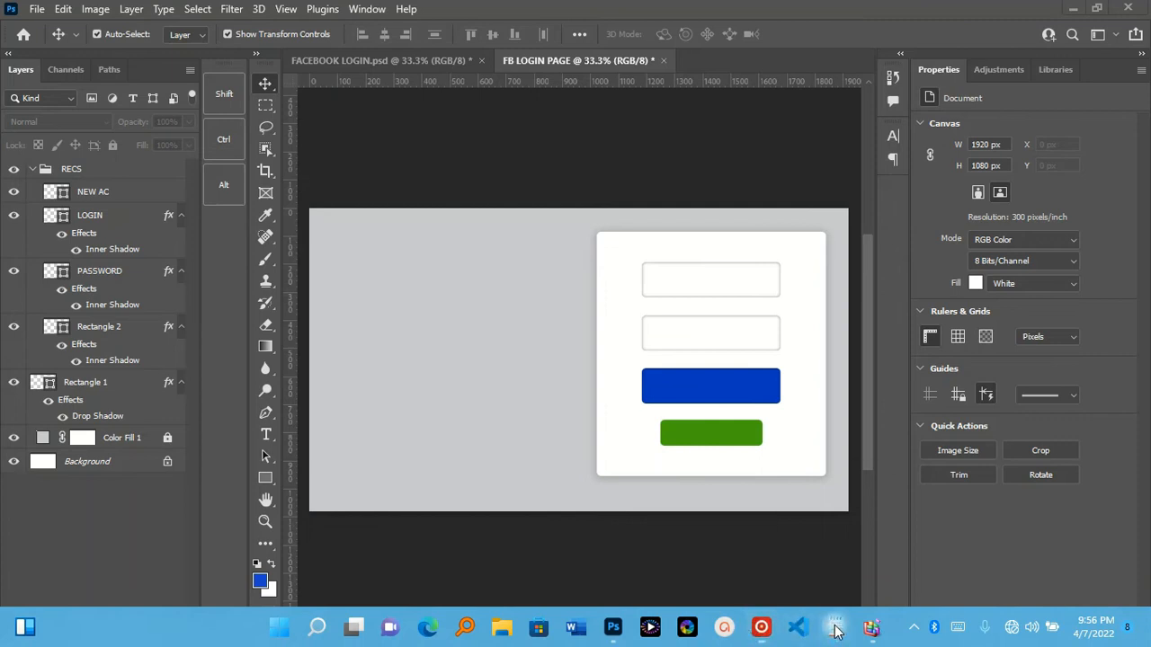
{"action": "left_click", "coordinate": [835, 628]}
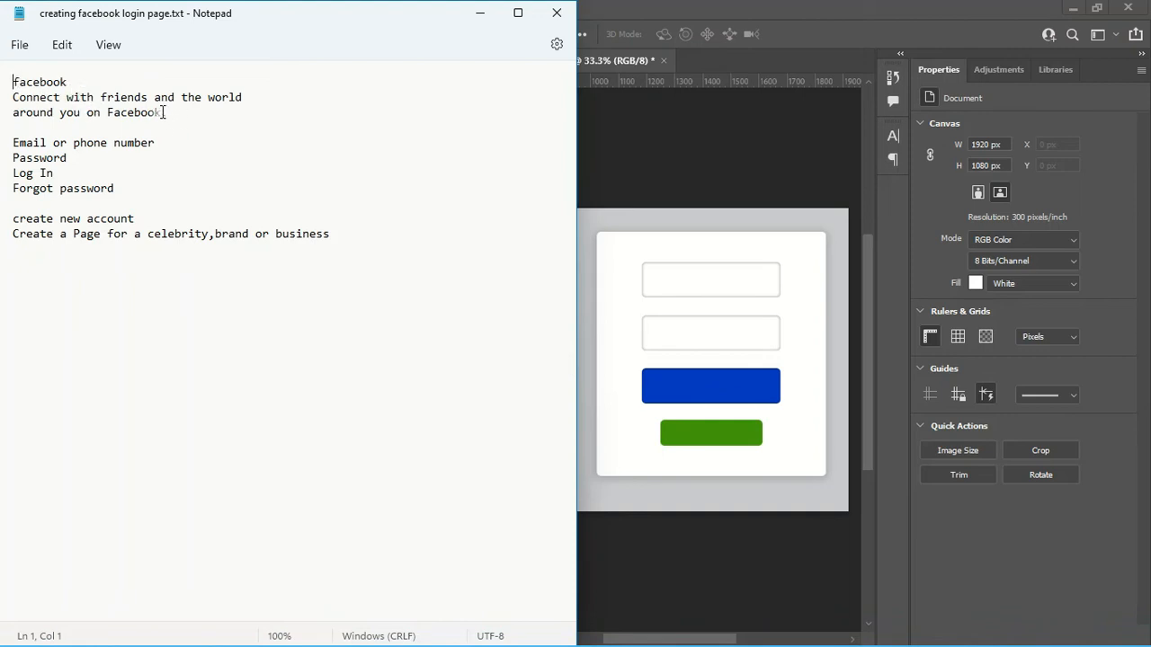
{"action": "left_click_drag", "start_coordinate": [180, 117], "coordinate": [36, 85]}
{"action": "right_click", "coordinate": [36, 86]}
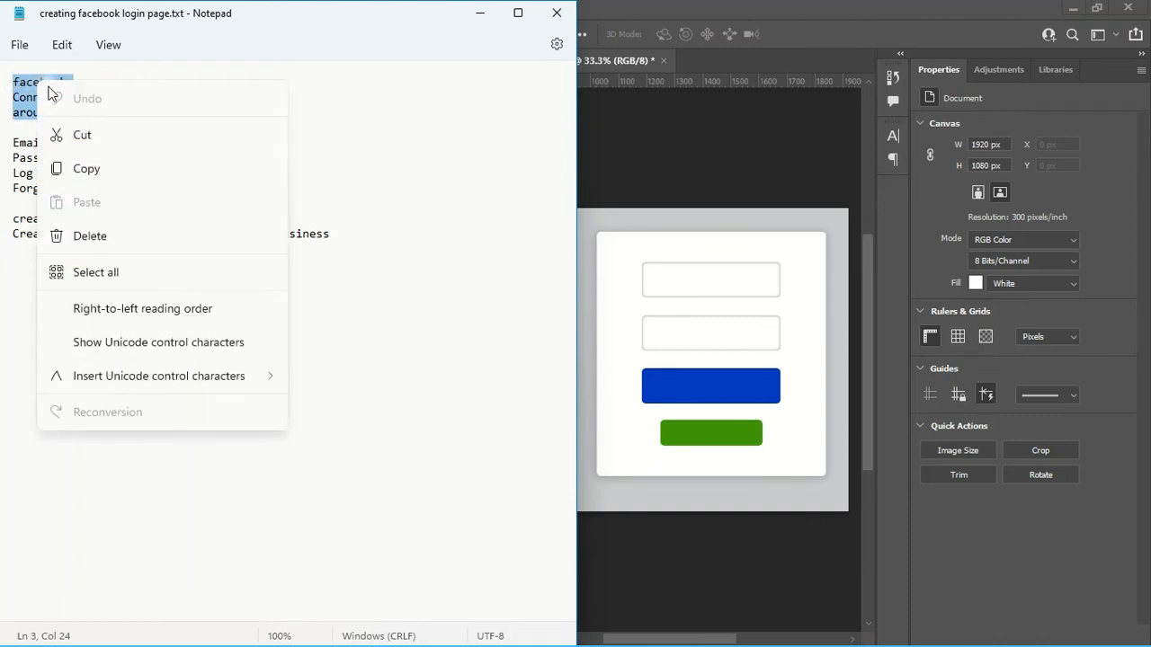
{"action": "left_click", "coordinate": [90, 171]}
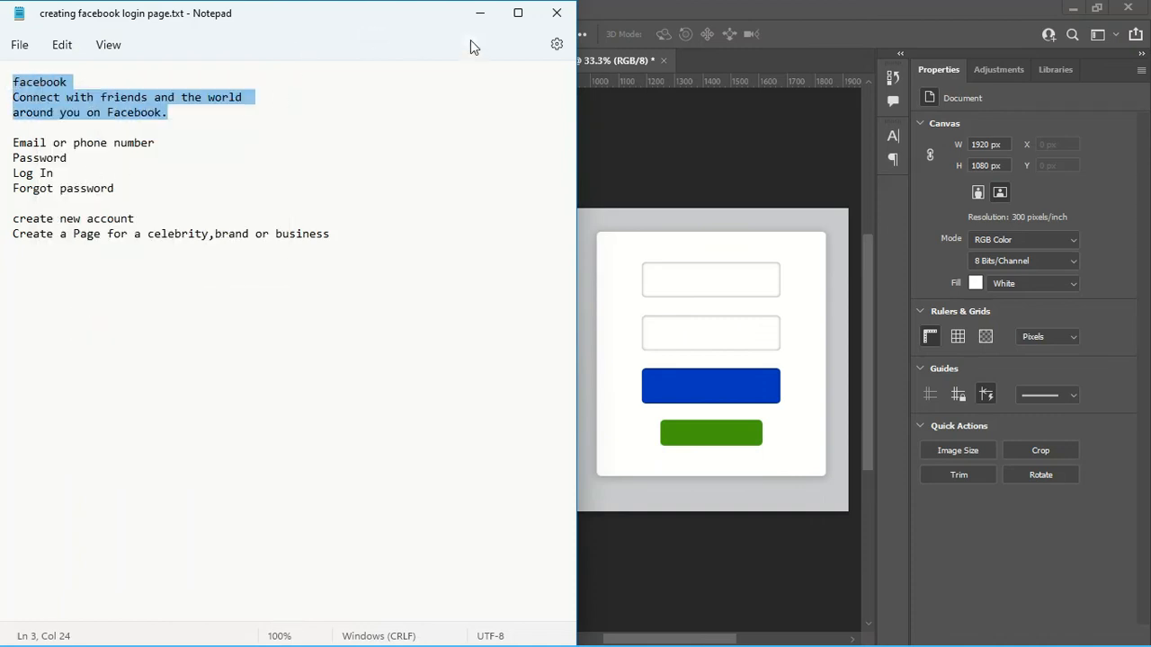
{"action": "left_click", "coordinate": [479, 13]}
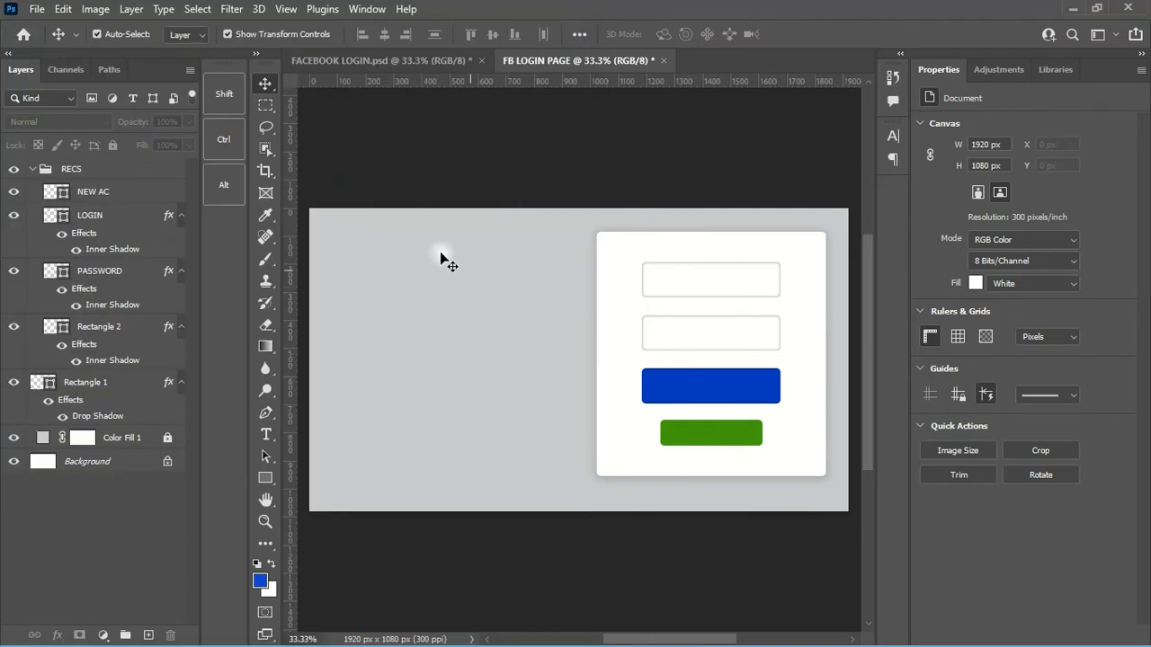
- Create a paragraph text box on the empty gray area beside the white panel and fill it with the copied heading and tagline
{"action": "left_click", "coordinate": [266, 436]}
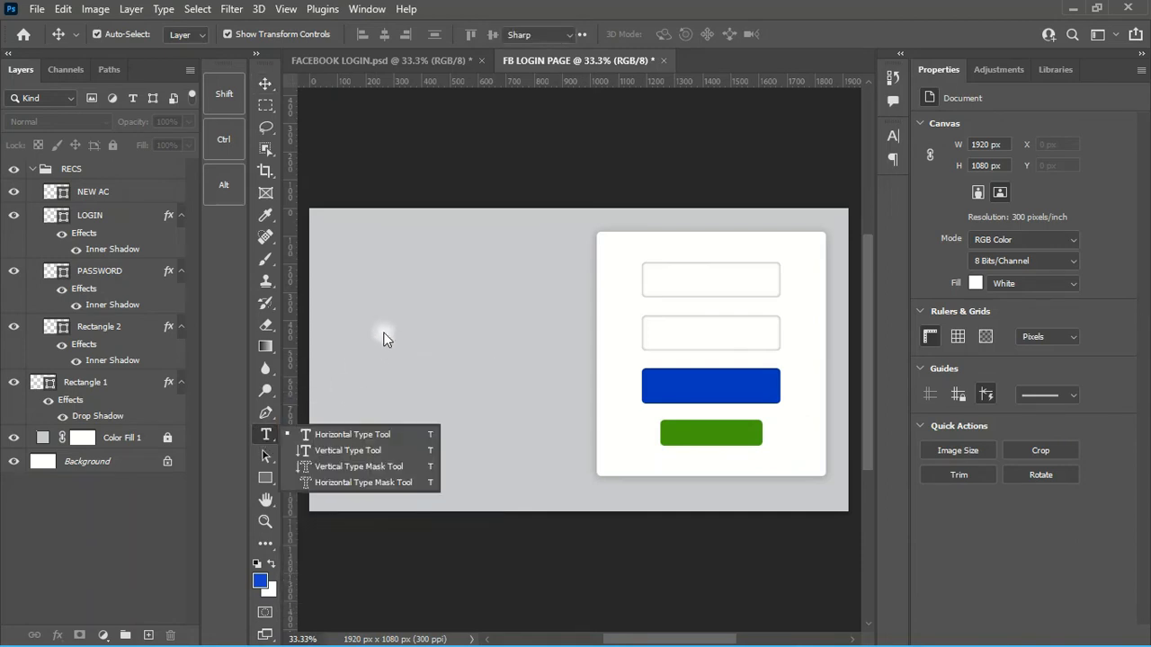
{"action": "left_click", "coordinate": [265, 435]}
{"action": "left_click_drag", "start_coordinate": [337, 281], "coordinate": [564, 440]}
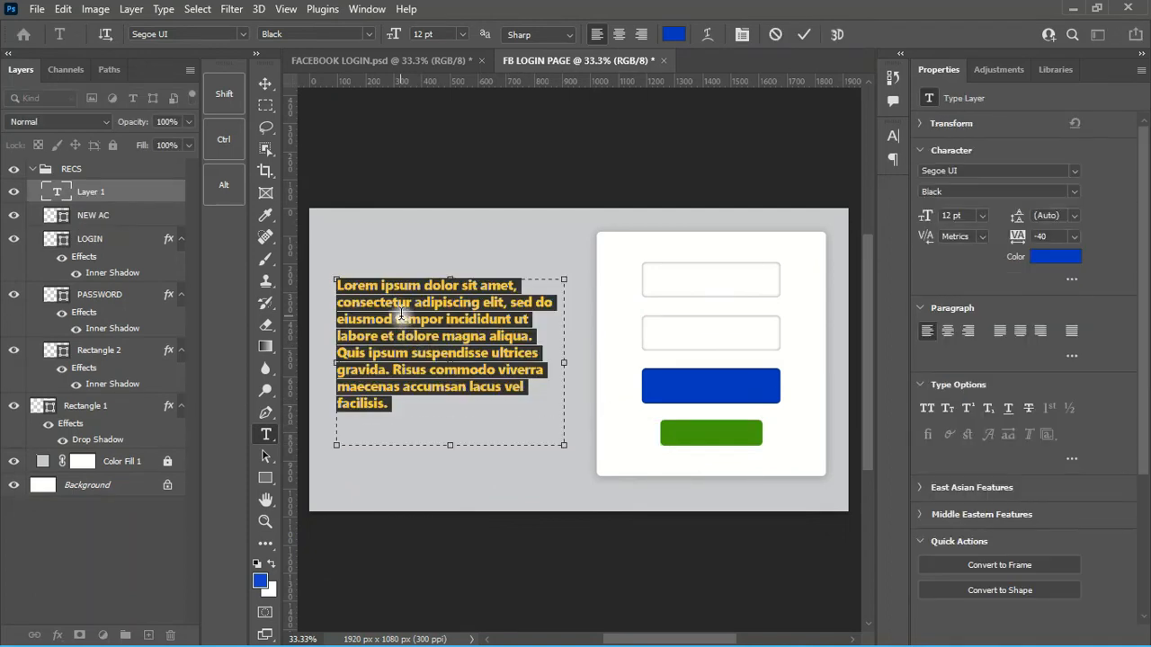
{"action": "right_click", "coordinate": [401, 314]}
{"action": "left_click", "coordinate": [441, 378]}
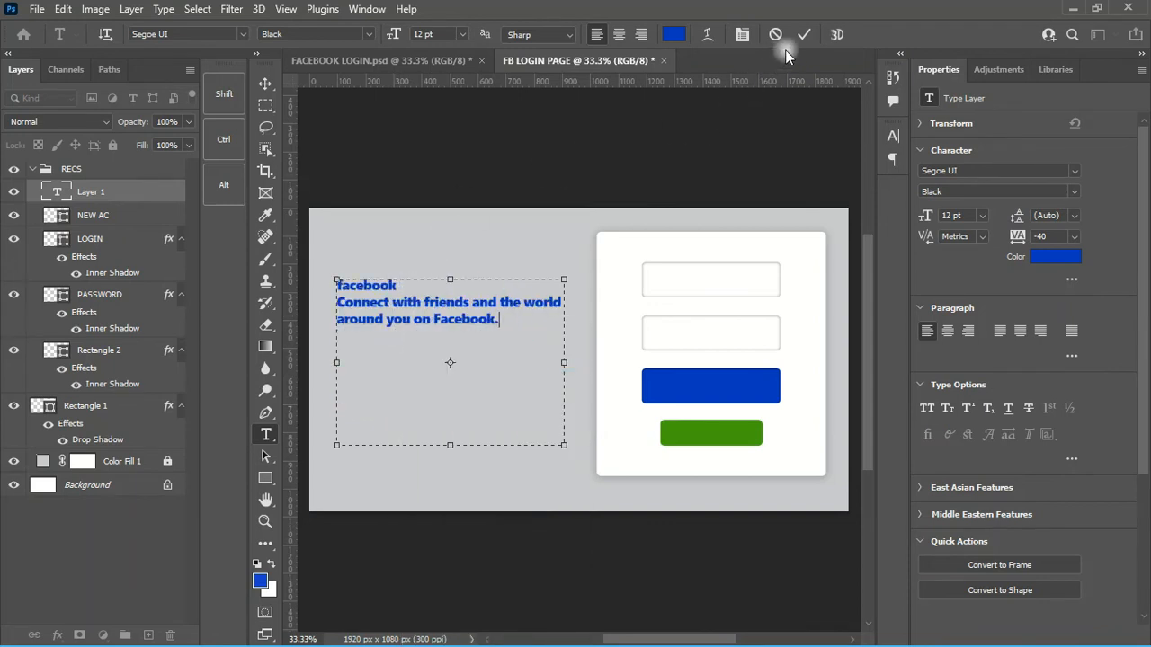
{"action": "left_click", "coordinate": [805, 34]}
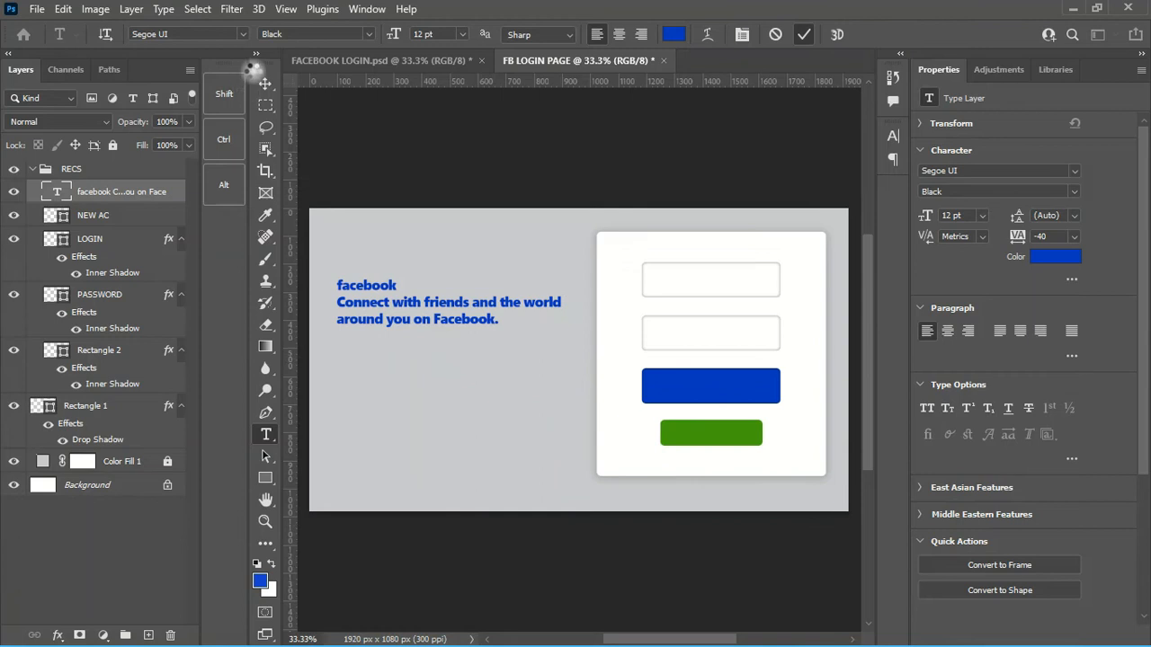
- Convert the facebook heading and tagline layer to point text and move it down to the lower half of the gray area
{"action": "left_click", "coordinate": [264, 87]}
{"action": "left_click_drag", "start_coordinate": [414, 316], "coordinate": [409, 364]}
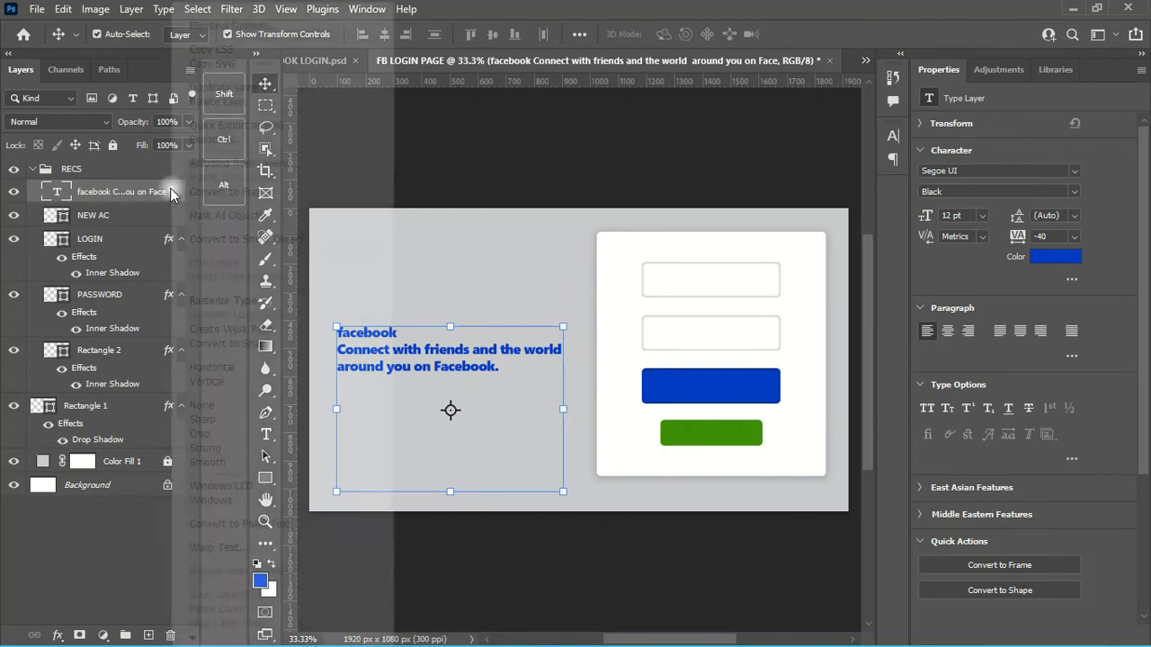
{"action": "right_click", "coordinate": [171, 193]}
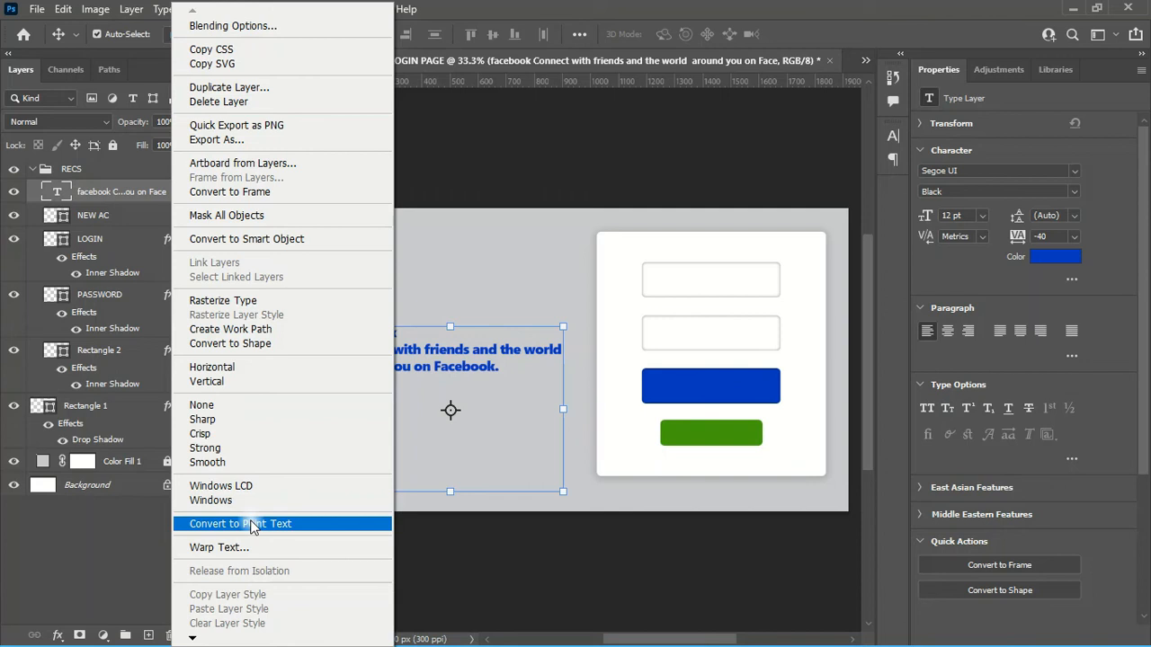
{"action": "left_click", "coordinate": [252, 527]}
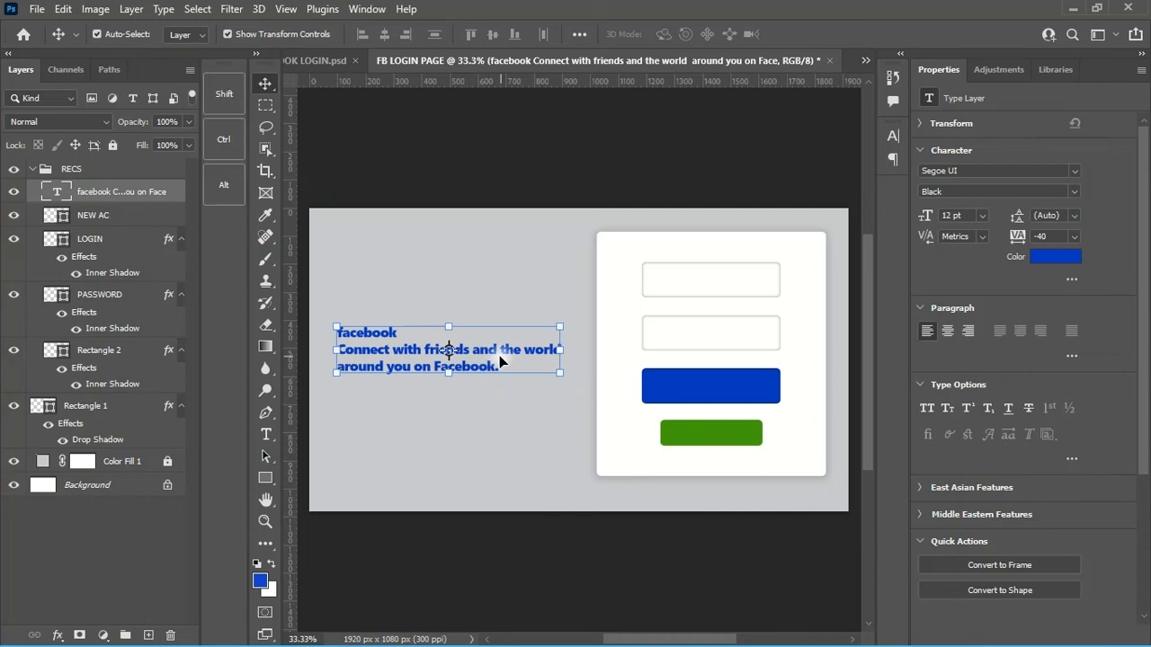
{"action": "left_click_drag", "start_coordinate": [489, 366], "coordinate": [489, 411]}
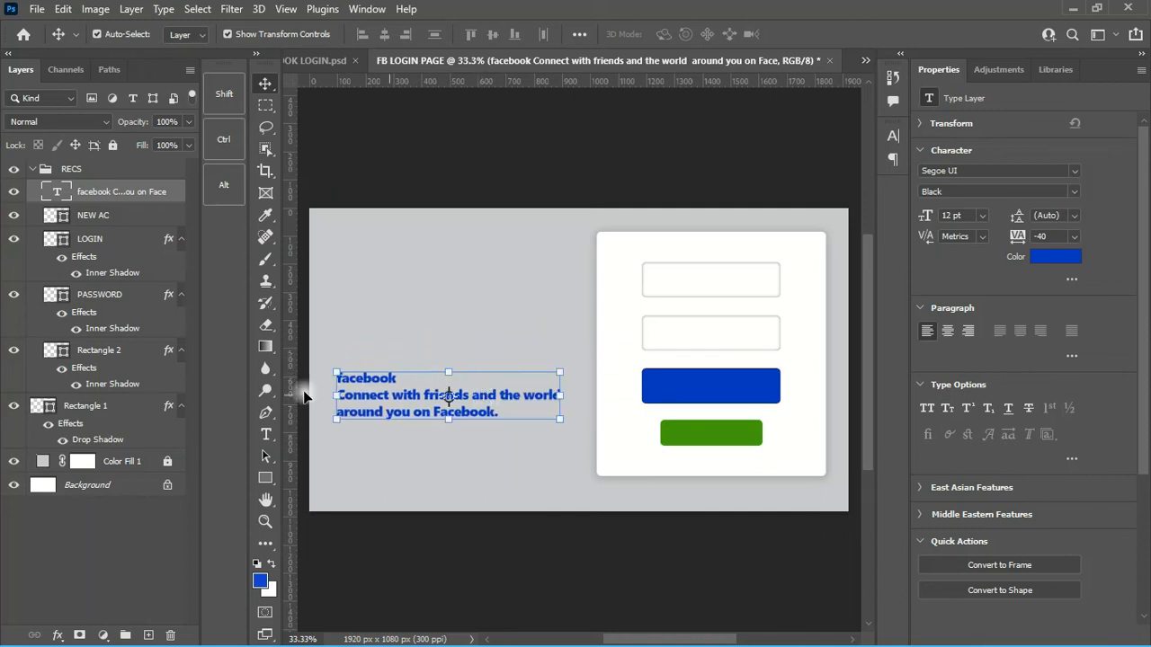
- Cut the word "facebook" out of the text layer, leaving only the tagline, and commit the edit
{"action": "double_click", "coordinate": [55, 194]}
{"action": "left_click", "coordinate": [402, 378]}
{"action": "left_click_drag", "start_coordinate": [402, 378], "coordinate": [320, 382]}
{"action": "right_click", "coordinate": [377, 377]}
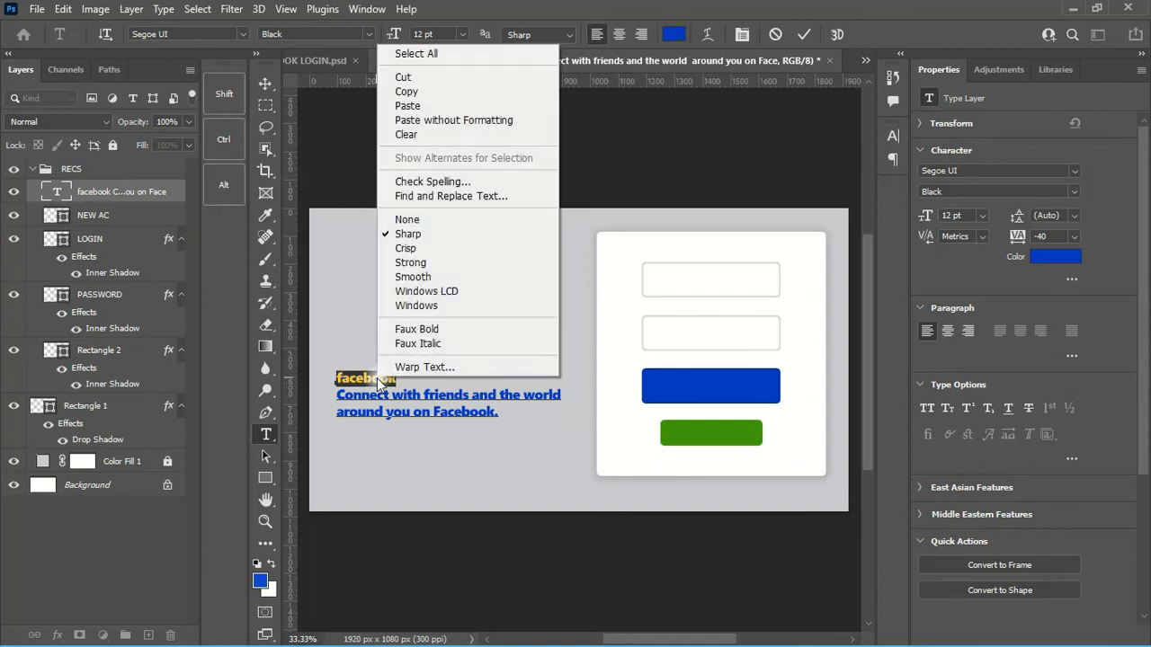
{"action": "left_click", "coordinate": [417, 79]}
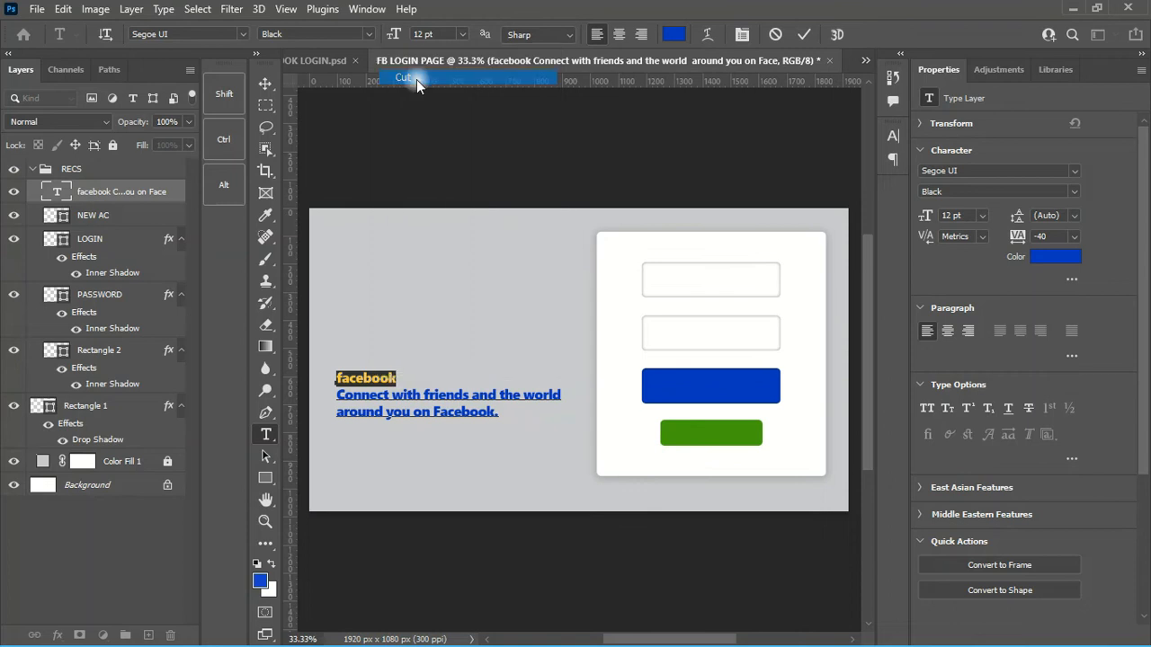
{"action": "left_click", "coordinate": [803, 35]}
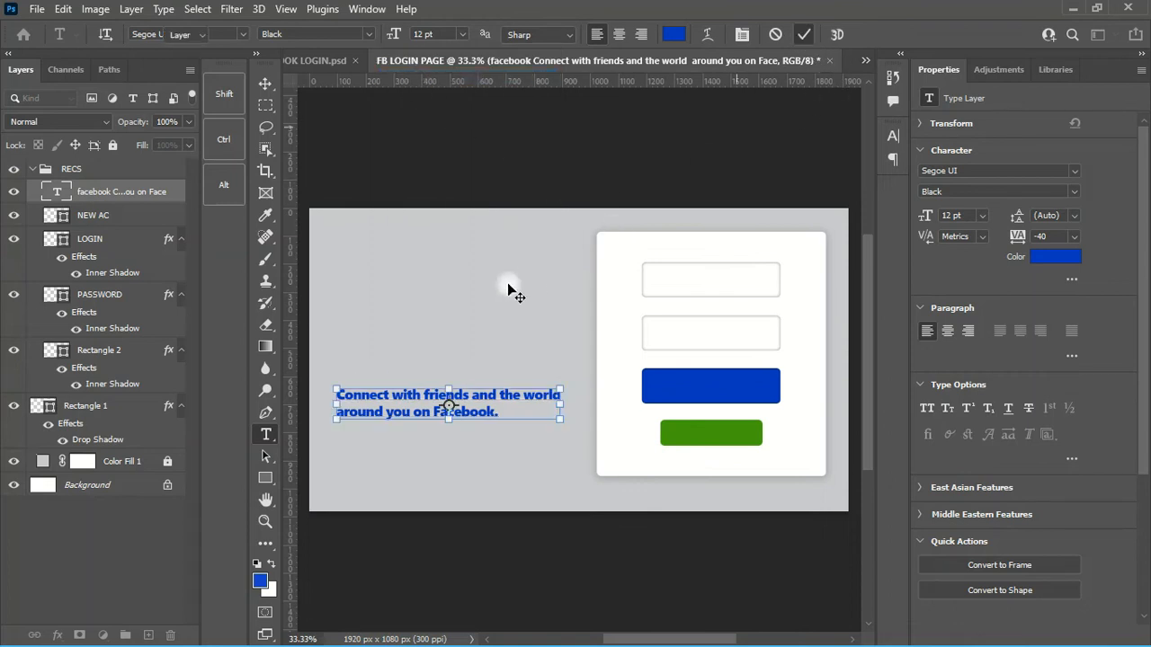
{"action": "key", "text": "v"}
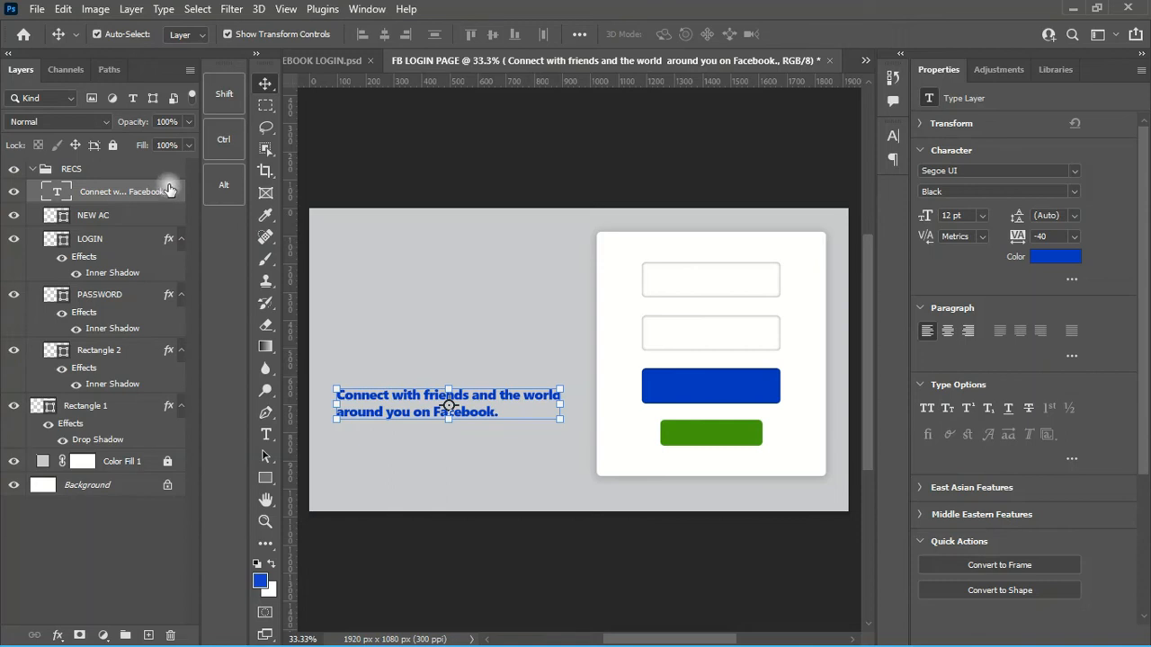
- Add "facebook" as a separate text layer above the tagline and scale it proportionally to about 354%, nearly matching the tagline's width
{"action": "left_click", "coordinate": [267, 432]}
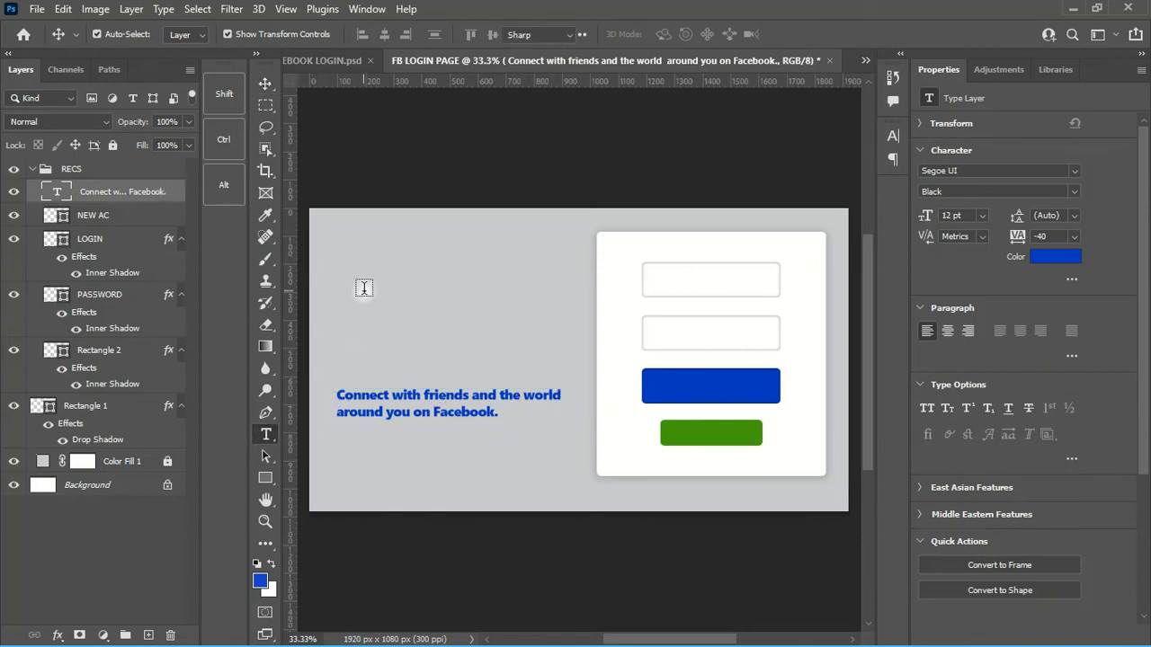
{"action": "left_click", "coordinate": [346, 341]}
{"action": "key", "text": "ctrl"}
{"action": "type", "text": "facebook"}
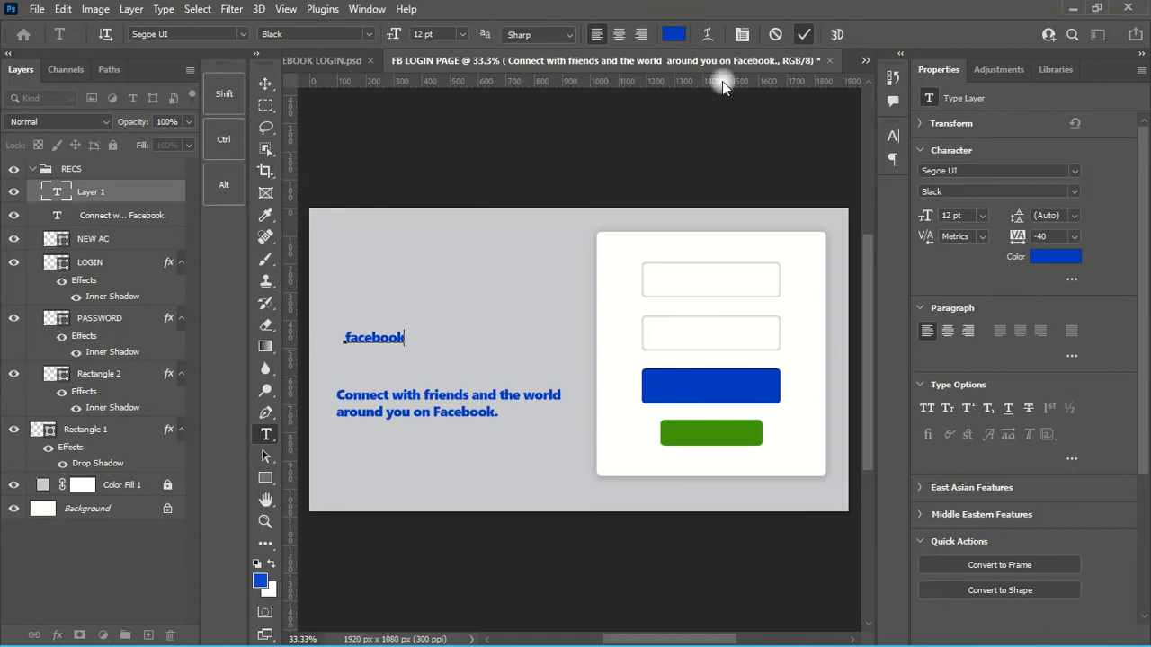
{"action": "left_click", "coordinate": [267, 81]}
{"action": "left_click", "coordinate": [267, 83]}
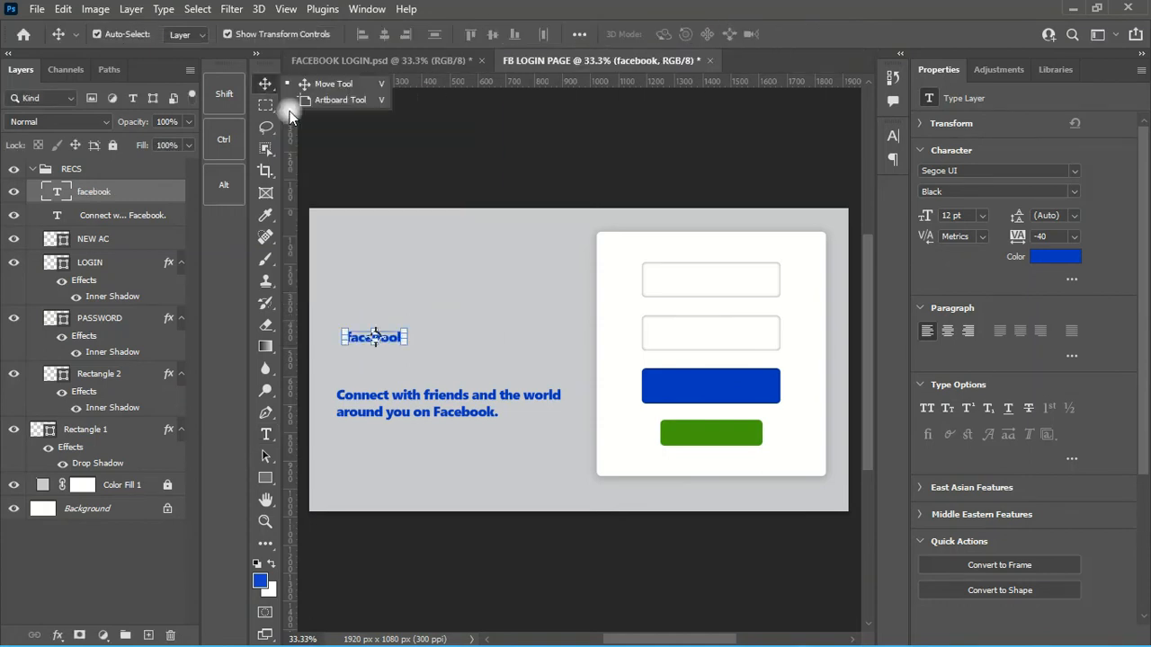
{"action": "left_click_drag", "start_coordinate": [405, 334], "coordinate": [479, 356]}
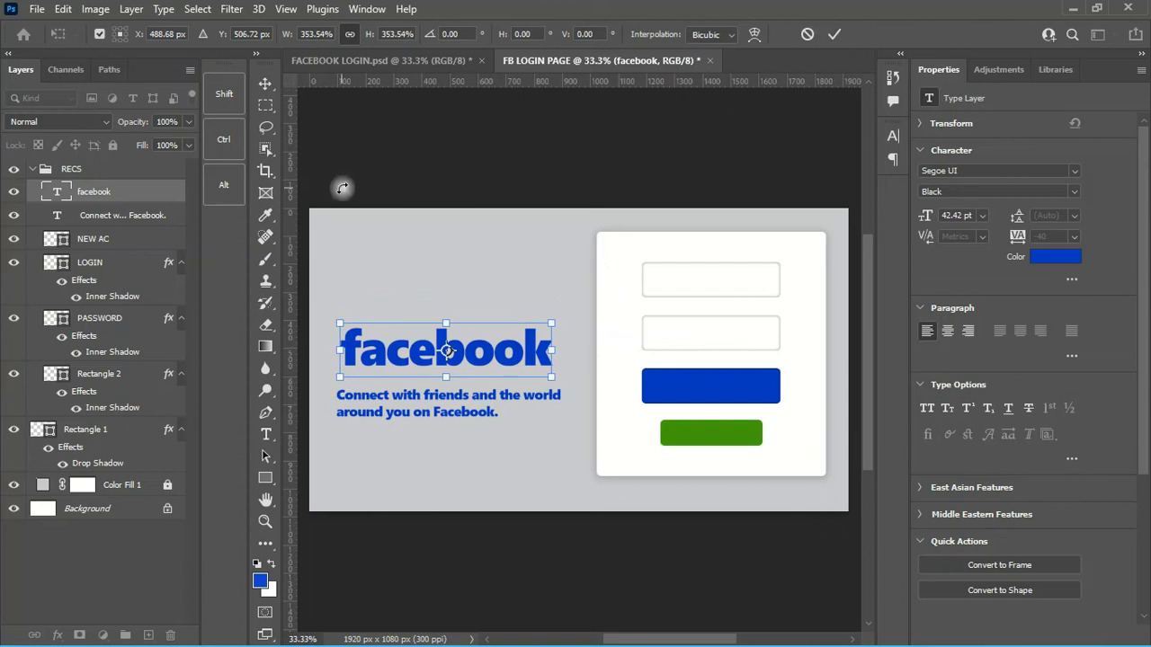
{"action": "left_click", "coordinate": [836, 34]}
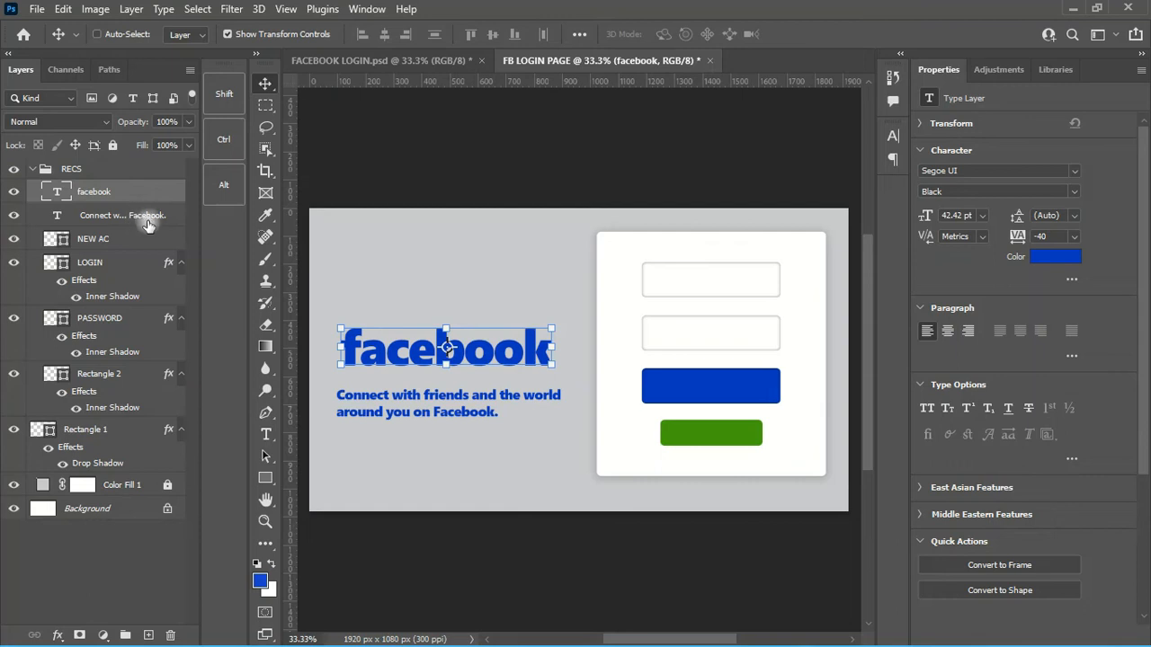
- Group the facebook and tagline text layers and select the entire canvas
{"action": "left_click", "coordinate": [163, 218], "text": "ctrl"}
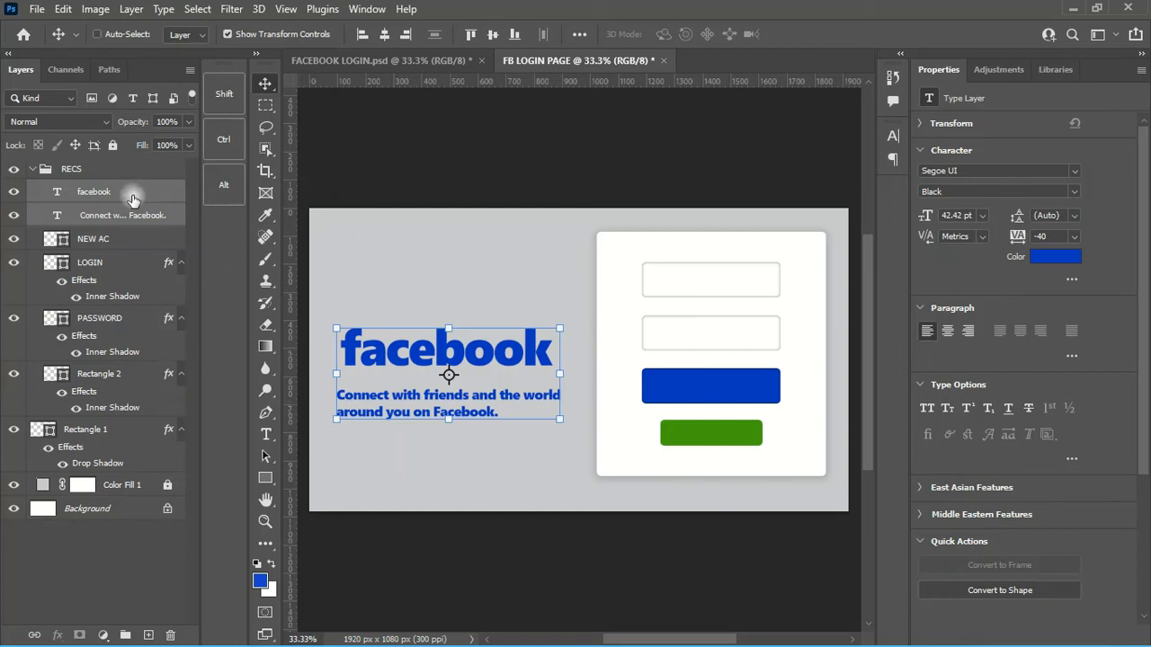
{"action": "key", "text": "ctrl+g"}
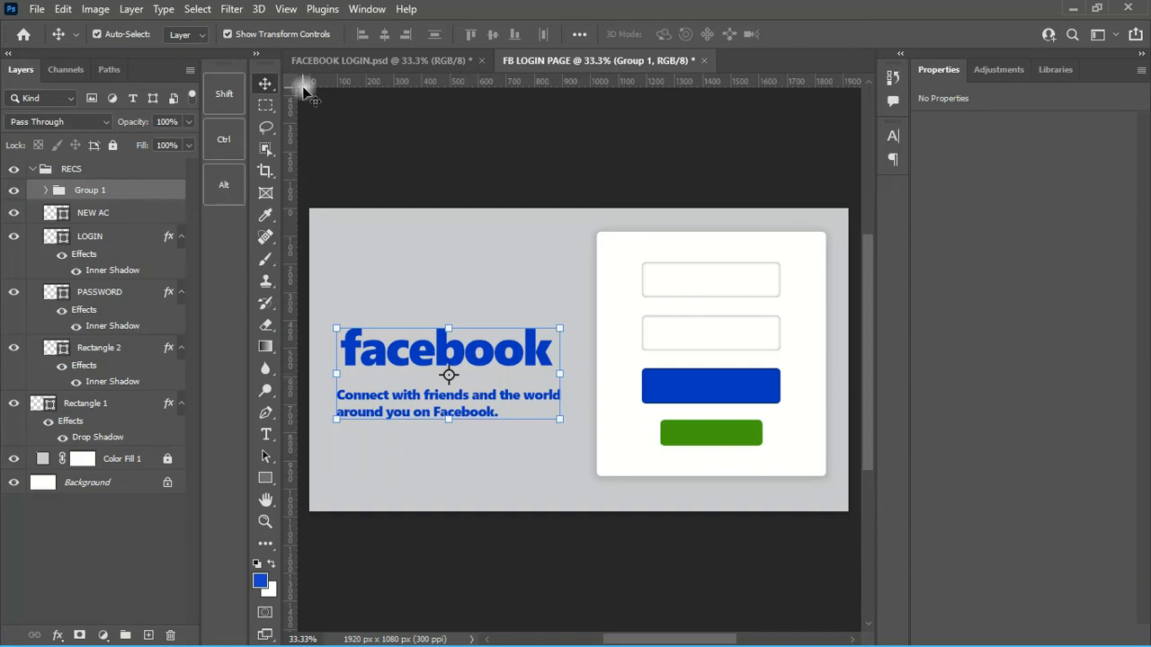
{"action": "left_click", "coordinate": [200, 10]}
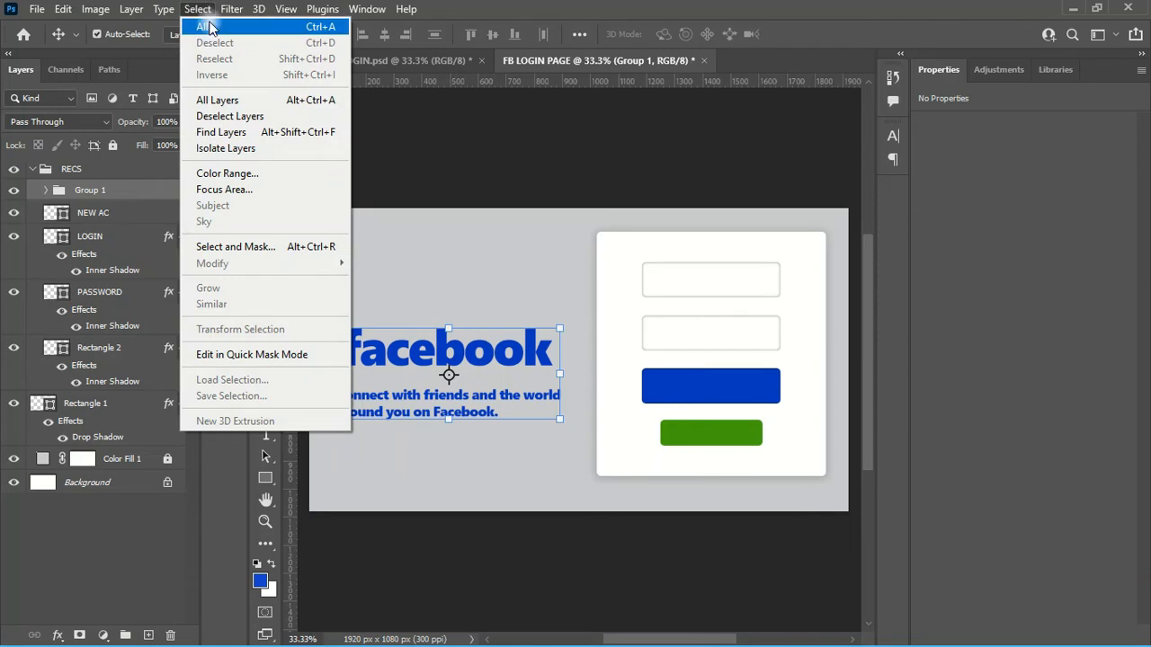
{"action": "left_click", "coordinate": [204, 26]}
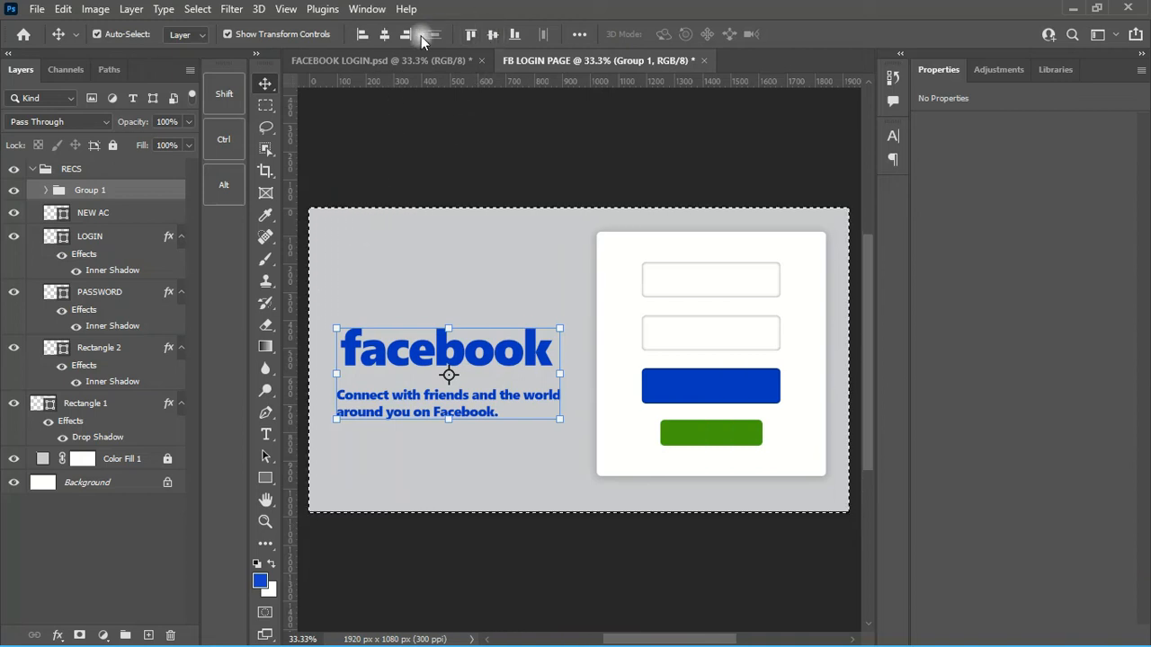
- Try aligning the text group to the canvas's horizontal center and undo the alignment
{"action": "left_click", "coordinate": [385, 34]}
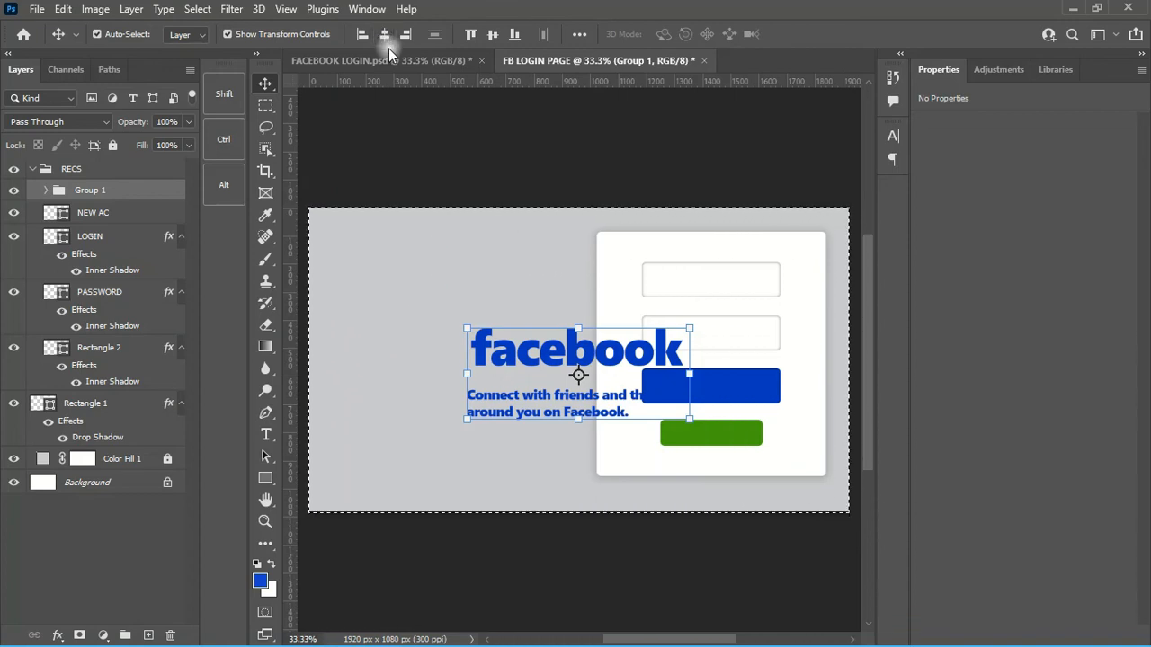
{"action": "key", "text": "ctrl+z"}
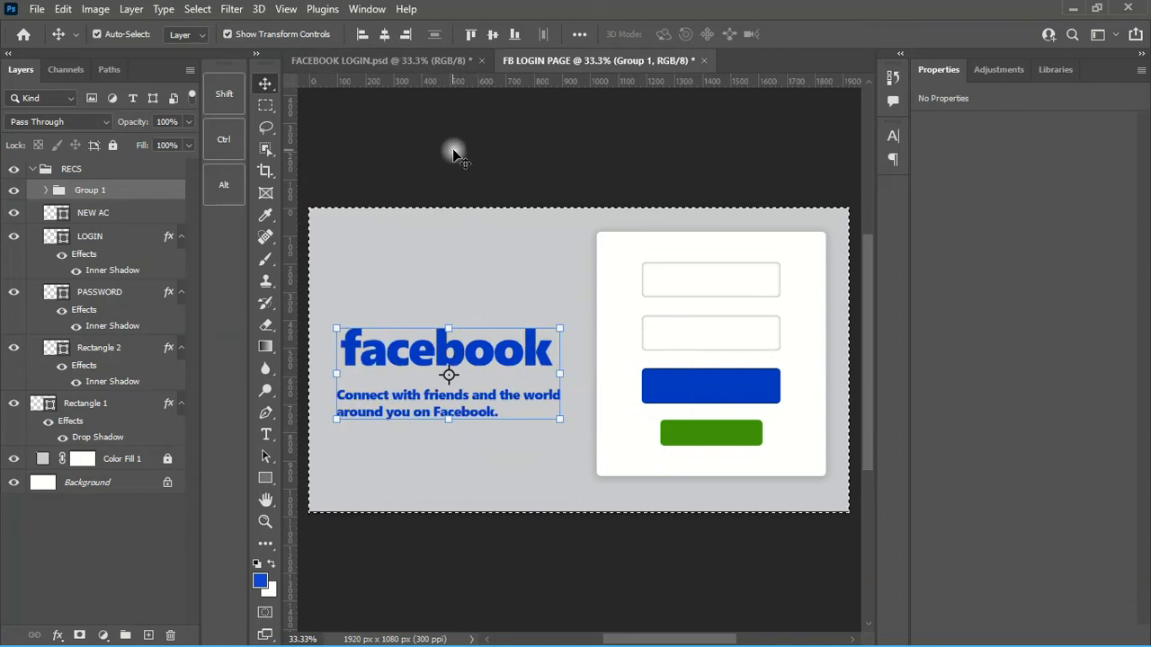
- Align the text group to the canvas's vertical center and deselect the canvas selection
{"action": "left_click", "coordinate": [493, 36]}
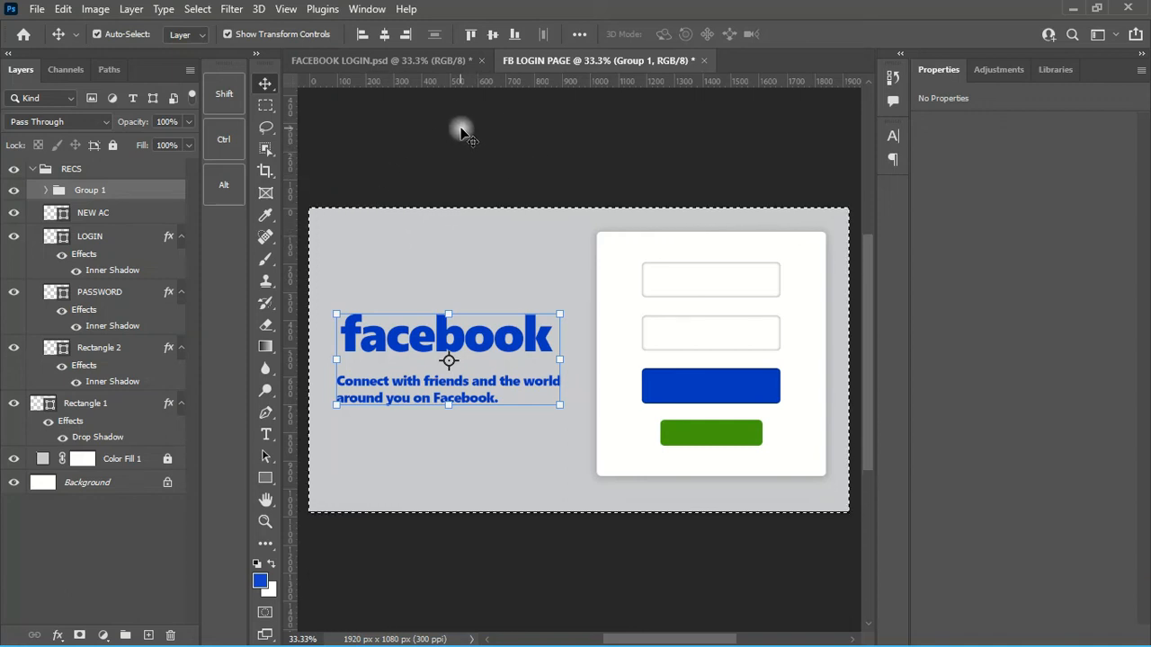
{"action": "left_click", "coordinate": [197, 9]}
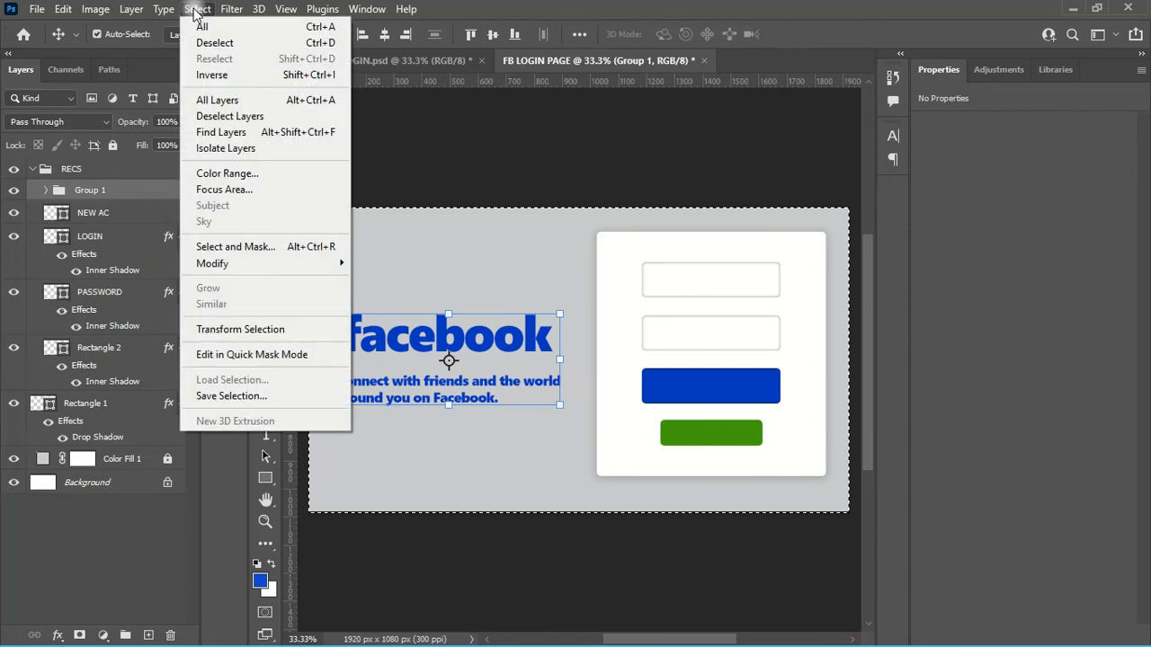
{"action": "left_click", "coordinate": [227, 42]}
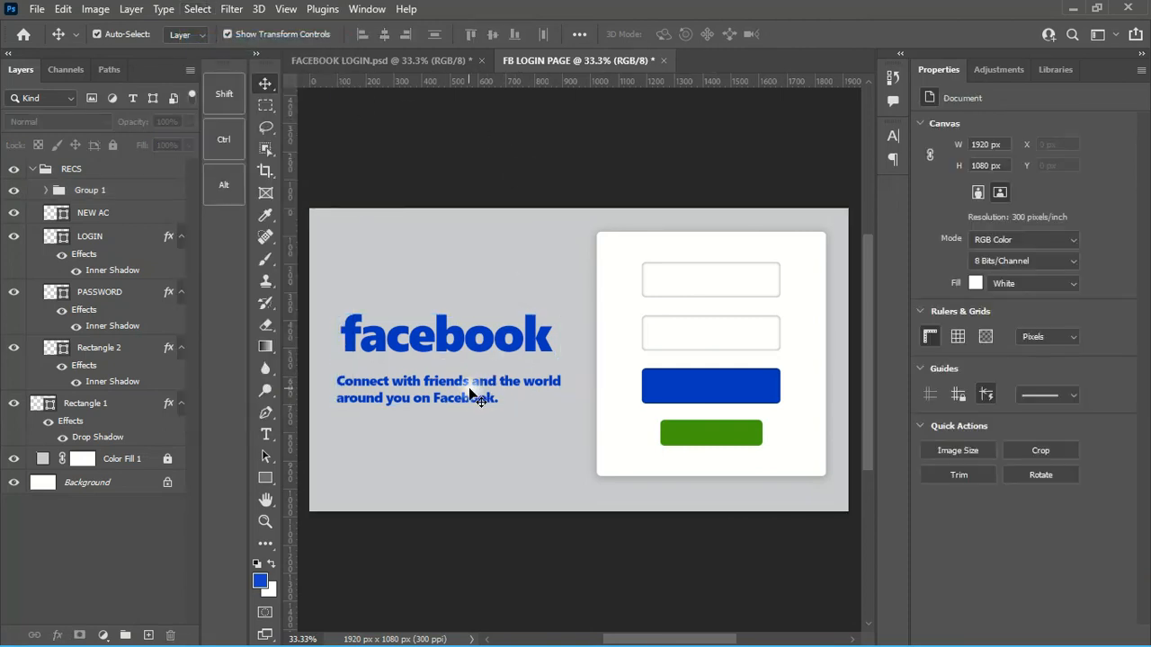
- Nudge the tagline text up about 60 px so it sits directly beneath the facebook heading, and deselect it
{"action": "left_click", "coordinate": [469, 393]}
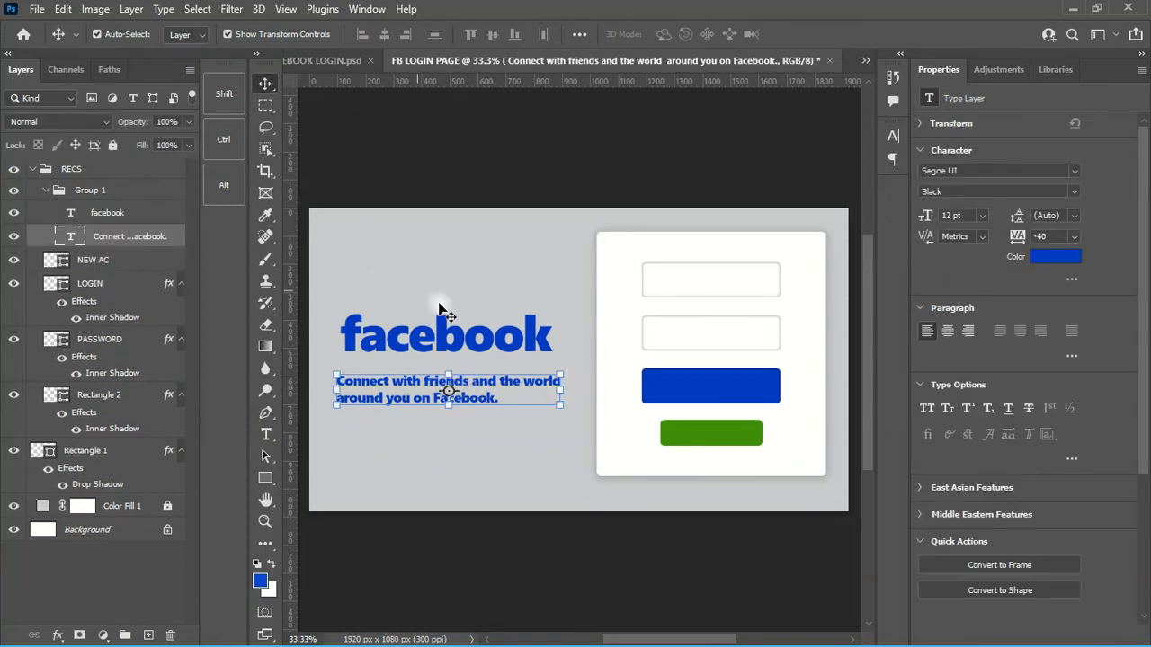
{"action": "key", "text": "Up"}
{"action": "key", "text": "Up"}
{"action": "key", "text": "Up"}
{"action": "key", "text": "Up"}
{"action": "key", "text": "Up"}
{"action": "key", "text": "Up"}
{"action": "key", "text": "Up"}
{"action": "key", "text": "Up"}
{"action": "key", "text": "Up"}
{"action": "key", "text": "Up"}
{"action": "key", "text": "Up"}
{"action": "key", "text": "Up"}
{"action": "key", "text": "Up"}
{"action": "key", "text": "Up"}
{"action": "key", "text": "Up"}
{"action": "key", "text": "Up"}
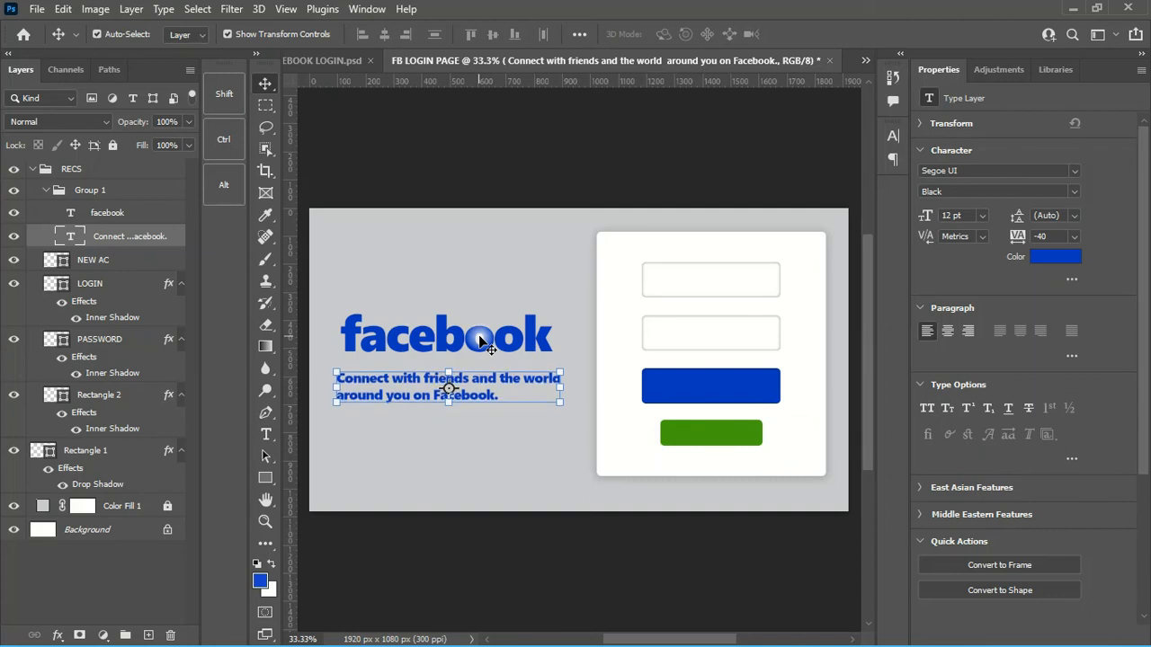
{"action": "key", "text": "Up"}
{"action": "key", "text": "Up"}
{"action": "key", "text": "Up"}
{"action": "key", "text": "Up"}
{"action": "key", "text": "Up"}
{"action": "key", "text": "Up"}
{"action": "key", "text": "Up"}
{"action": "key", "text": "Up"}
{"action": "key", "text": "Up"}
{"action": "key", "text": "Up"}
{"action": "key", "text": "Up"}
{"action": "key", "text": "Up"}
{"action": "key", "text": "Up"}
{"action": "key", "text": "Up"}
{"action": "key", "text": "Up"}
{"action": "key", "text": "Up"}
{"action": "key", "text": "Up"}
{"action": "key", "text": "Up"}
{"action": "key", "text": "Up"}
{"action": "key", "text": "Up"}
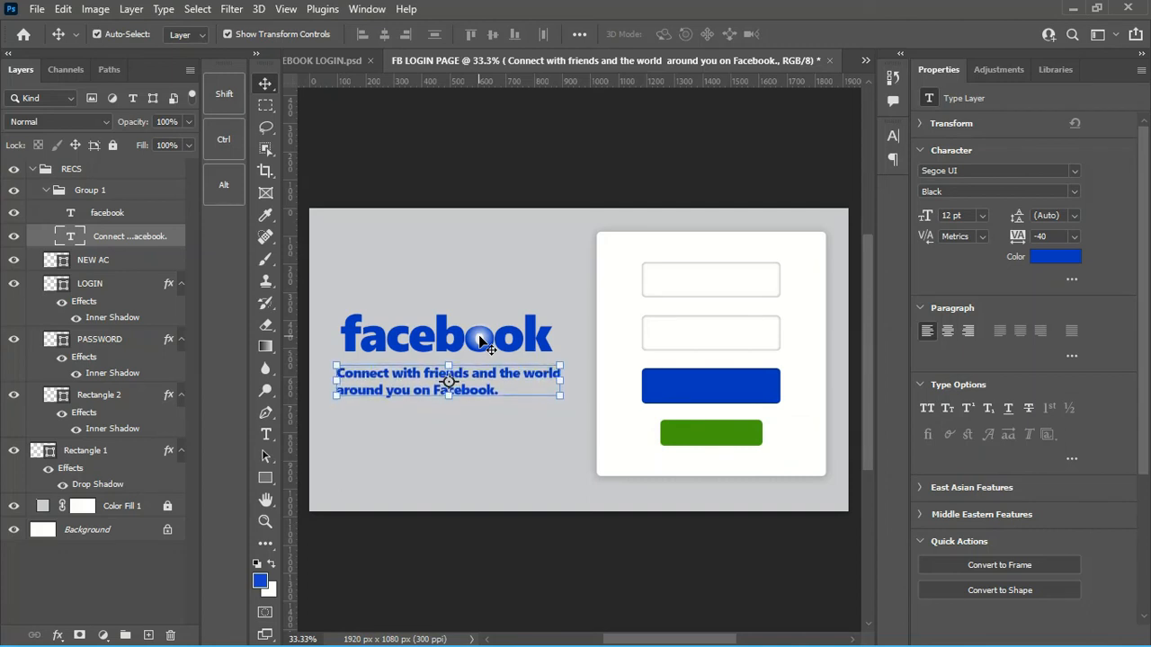
{"action": "key", "text": "Up"}
{"action": "key", "text": "Up"}
{"action": "key", "text": "Up"}
{"action": "key", "text": "Up"}
{"action": "key", "text": "Up"}
{"action": "key", "text": "Up"}
{"action": "key", "text": "Up"}
{"action": "key", "text": "Up"}
{"action": "key", "text": "Up"}
{"action": "key", "text": "Up"}
{"action": "key", "text": "Up"}
{"action": "key", "text": "Up"}
{"action": "key", "text": "Up"}
{"action": "key", "text": "Up"}
{"action": "key", "text": "Up"}
{"action": "key", "text": "Up"}
{"action": "key", "text": "Up"}
{"action": "key", "text": "Up"}
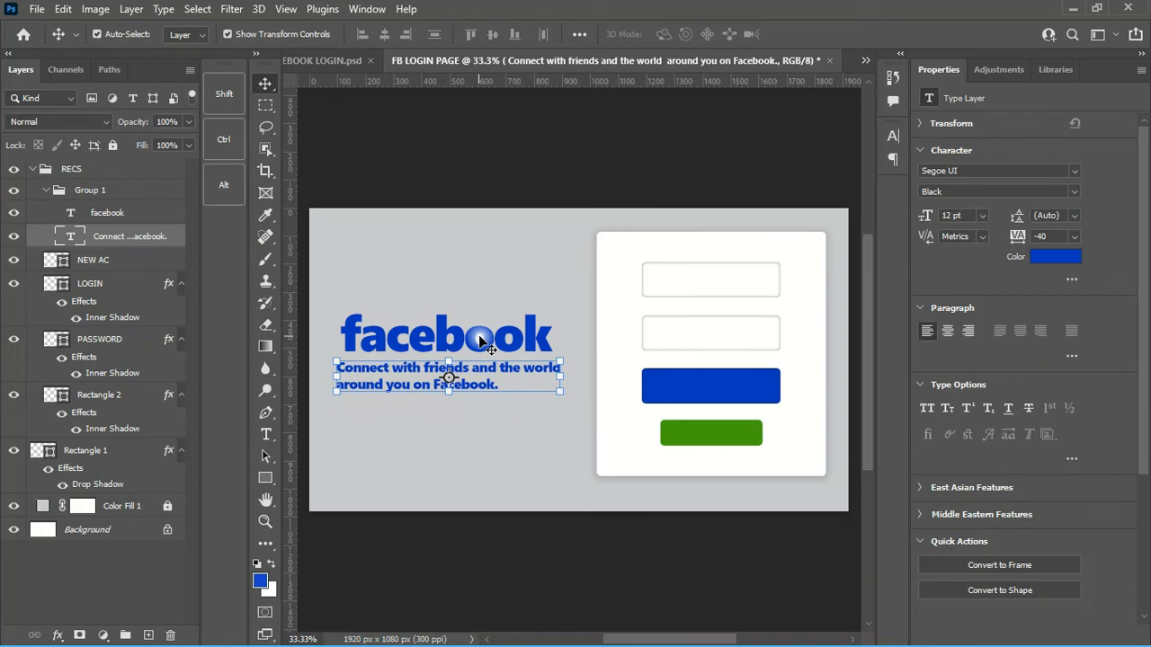
{"action": "key", "text": "Up"}
{"action": "key", "text": "Up"}
{"action": "key", "text": "Up"}
{"action": "key", "text": "Up"}
{"action": "key", "text": "Up"}
{"action": "key", "text": "Up"}
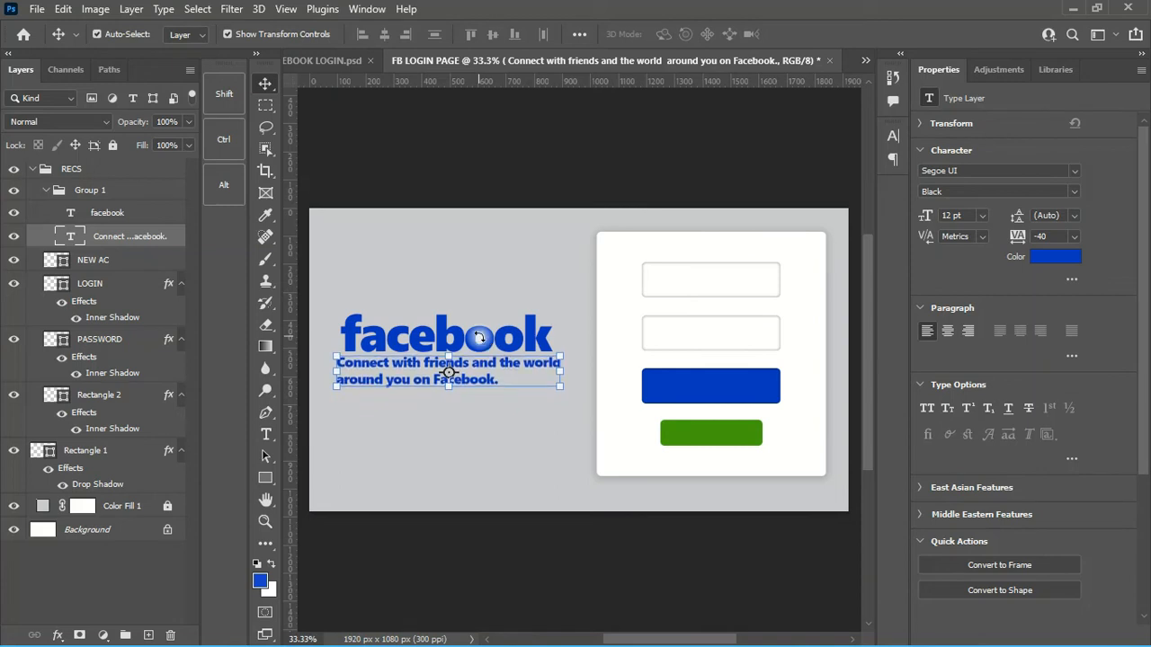
{"action": "left_click", "coordinate": [461, 269]}
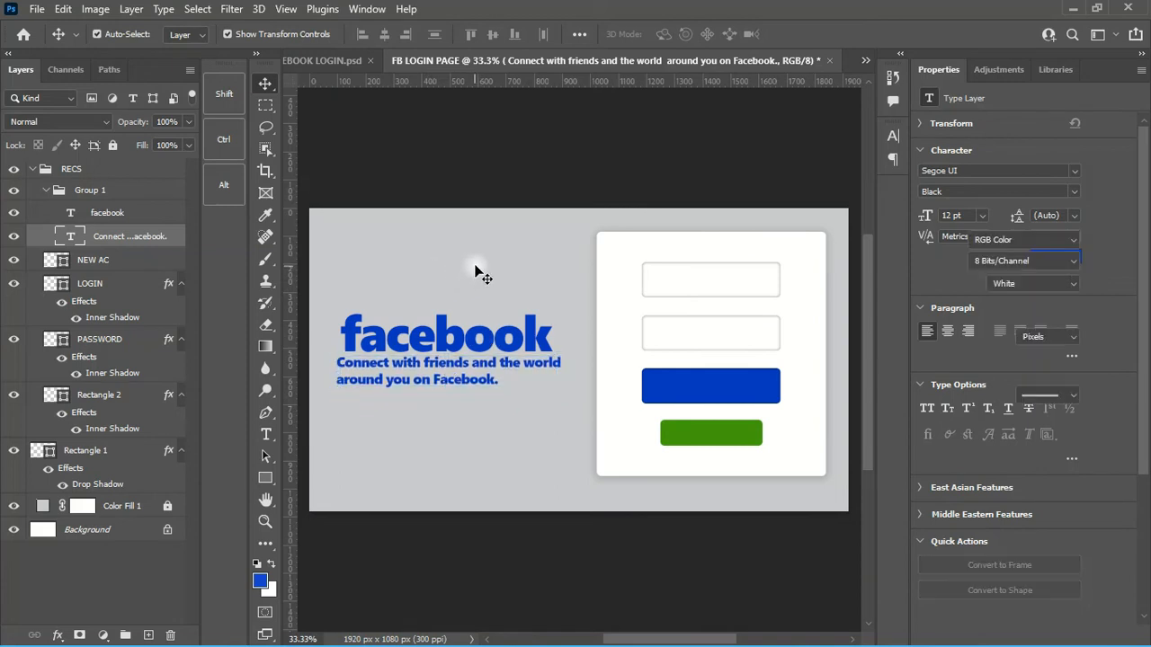
- Switch to the Notepad file, copy the line "Email or phone number", and return to the Photoshop document
{"action": "mouse_move", "coordinate": [748, 645]}
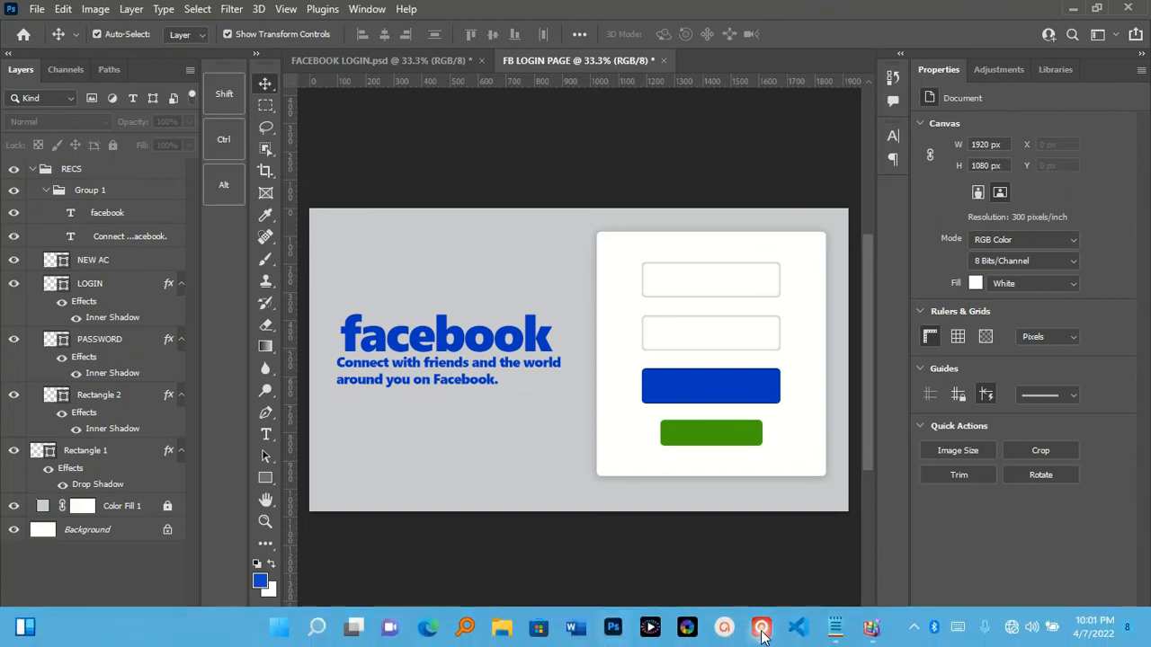
{"action": "left_click", "coordinate": [834, 629]}
{"action": "left_click_drag", "start_coordinate": [171, 144], "coordinate": [13, 142]}
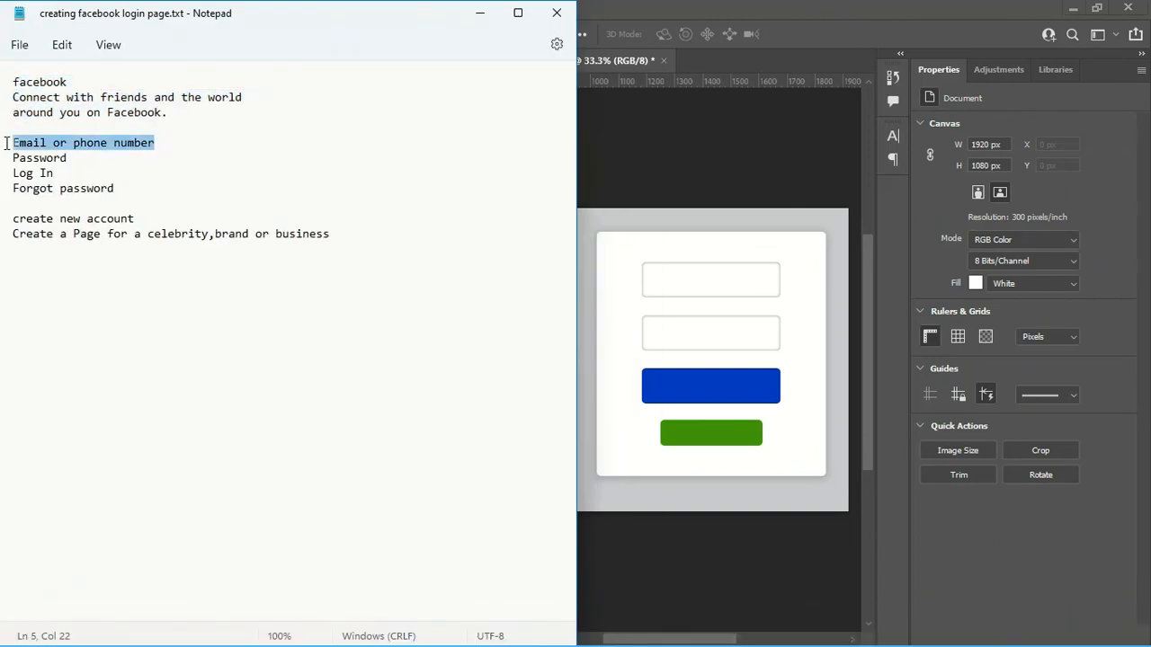
{"action": "right_click", "coordinate": [72, 138]}
{"action": "left_click", "coordinate": [130, 236]}
{"action": "left_click", "coordinate": [679, 13]}
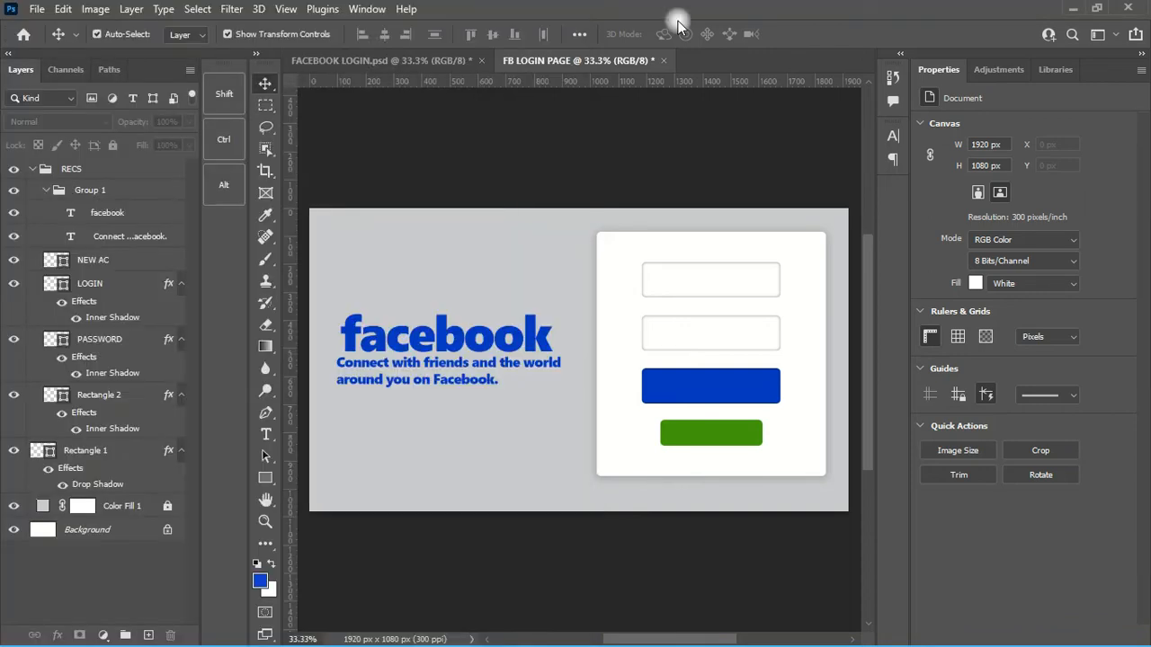
- Add the copied "Email or phone number" as a new text layer inside the first white input field
{"action": "left_click", "coordinate": [267, 434]}
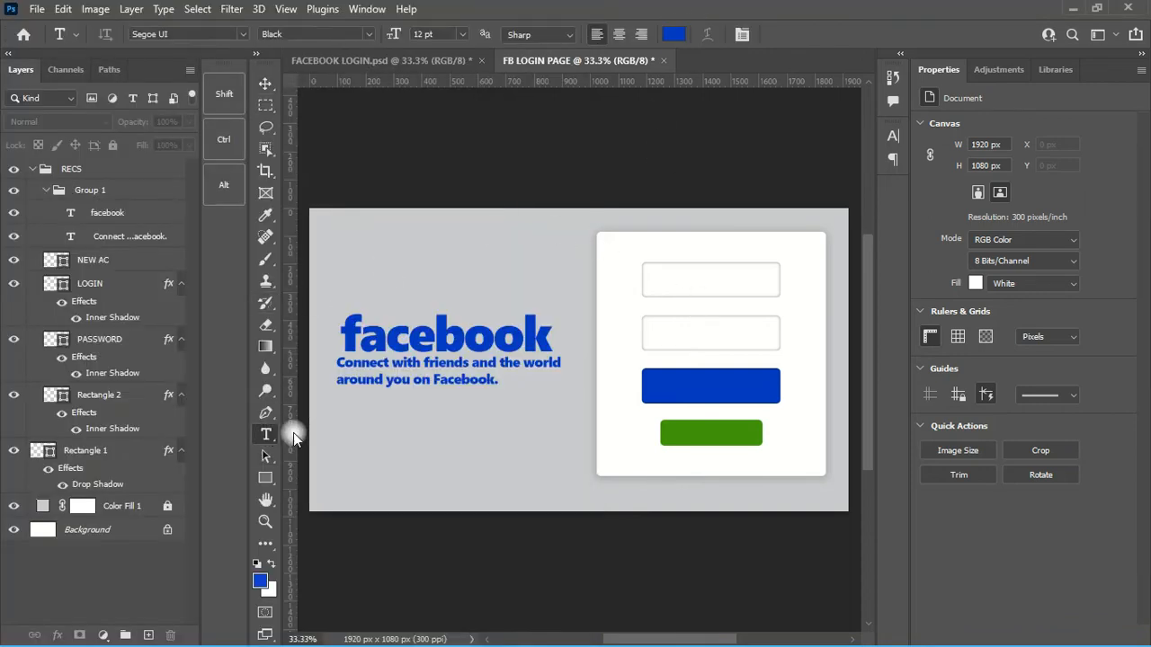
{"action": "left_click", "coordinate": [659, 282]}
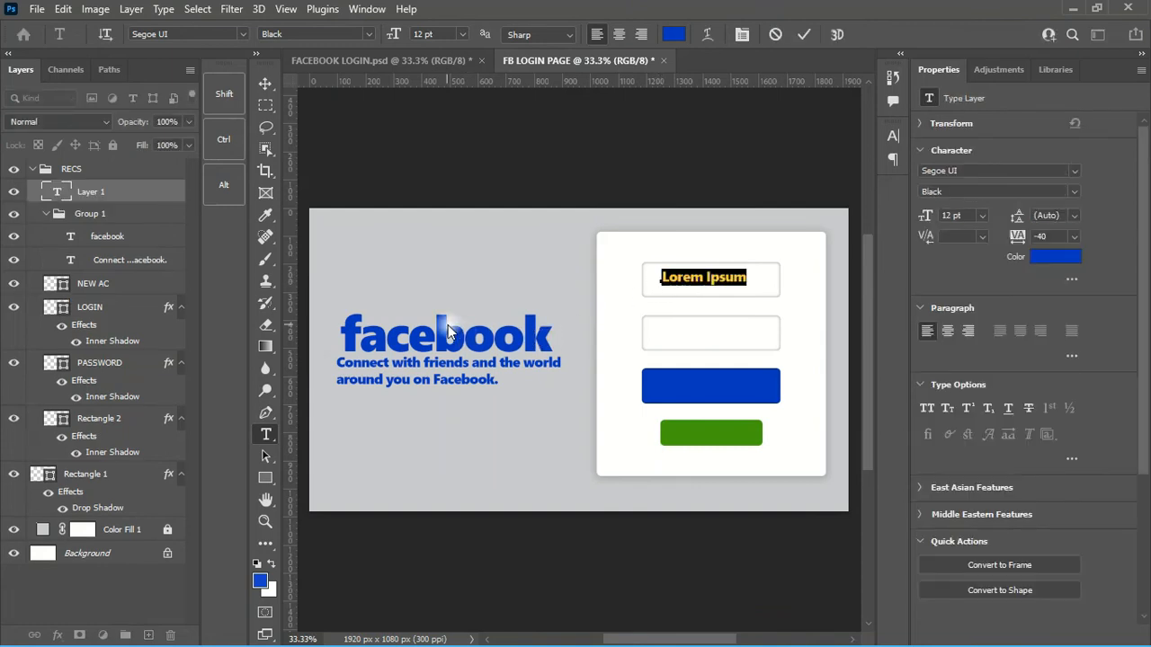
{"action": "key", "text": "ctrl+v"}
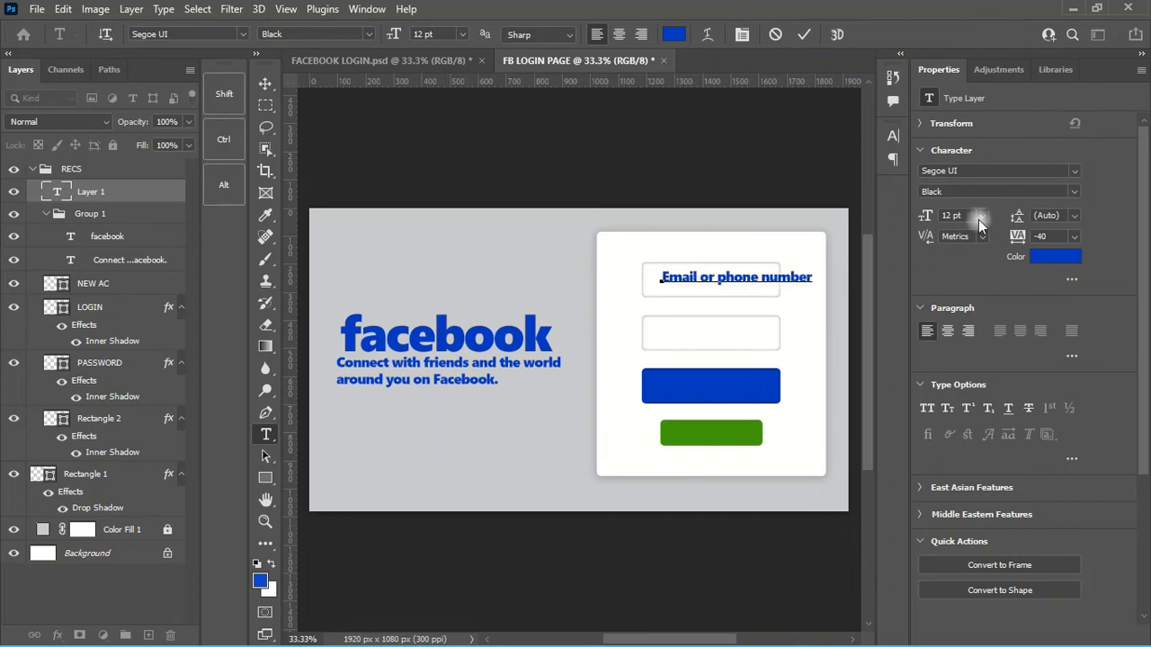
{"action": "left_click", "coordinate": [807, 34]}
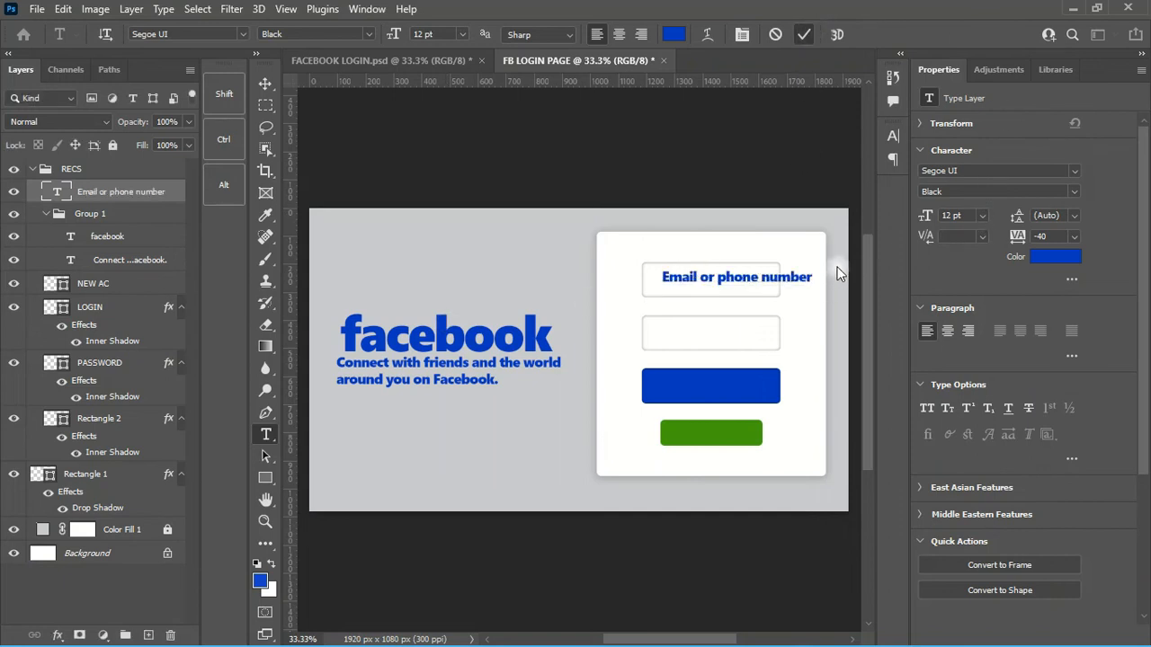
- Scale the "Email or phone number" text proportionally to about 70% so it fits inside its field
{"action": "left_click", "coordinate": [268, 82]}
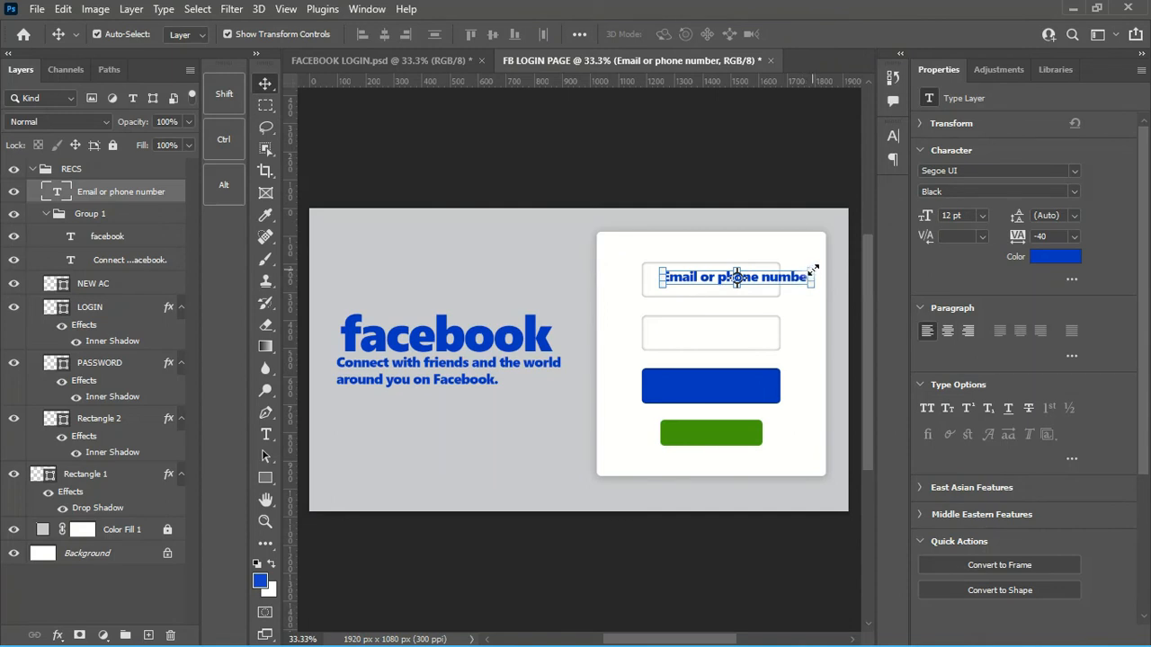
{"action": "left_click_drag", "start_coordinate": [812, 269], "coordinate": [767, 268]}
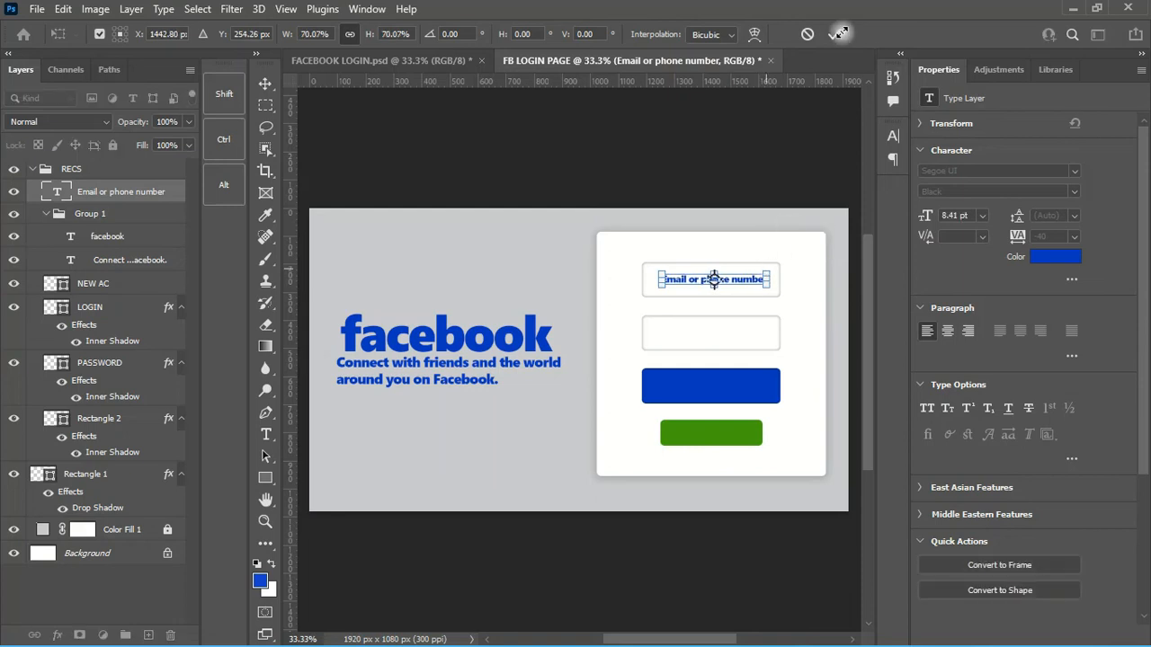
{"action": "left_click", "coordinate": [824, 189]}
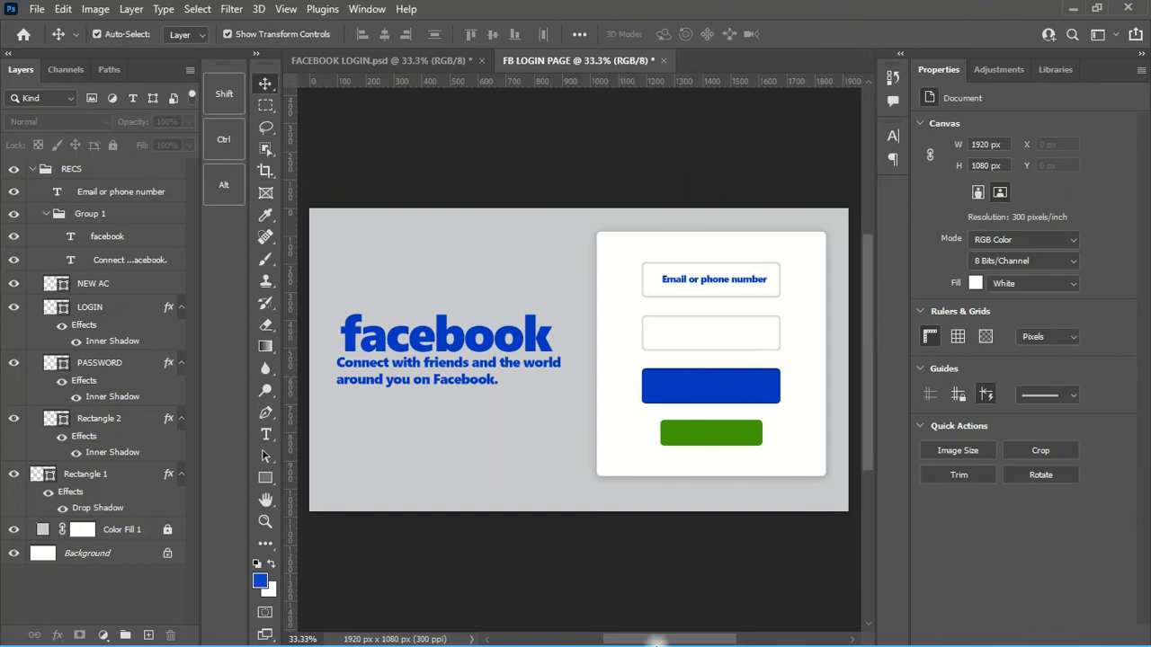
- Switch to the Notepad file, copy the line "Password", and return to the Photoshop document
{"action": "left_click", "coordinate": [834, 628]}
{"action": "left_click_drag", "start_coordinate": [87, 164], "coordinate": [2, 160]}
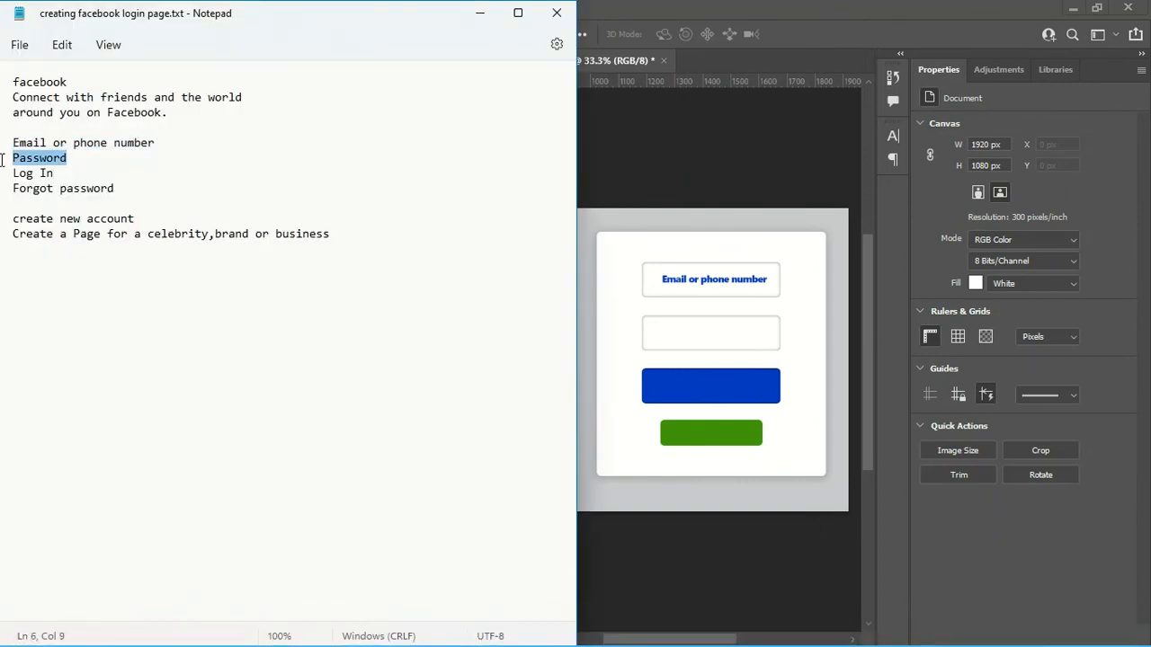
{"action": "right_click", "coordinate": [43, 160]}
{"action": "left_click", "coordinate": [95, 245]}
{"action": "left_click", "coordinate": [726, 72]}
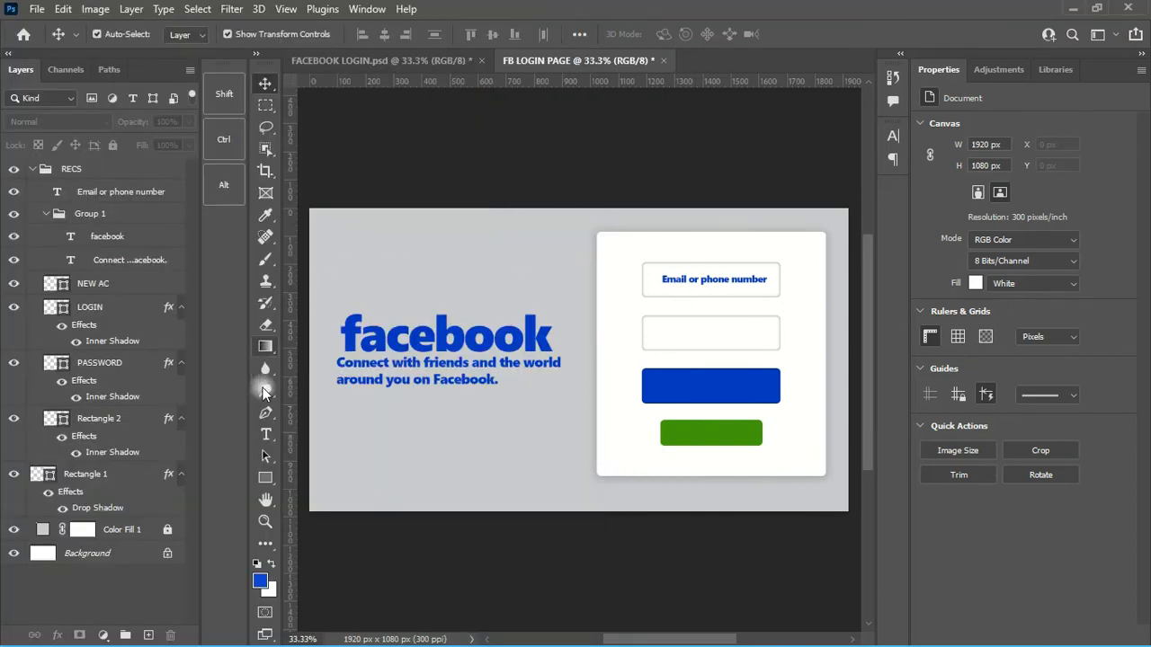
- Add the copied word "Password" as a new text layer inside the second white input field
{"action": "left_click", "coordinate": [267, 436]}
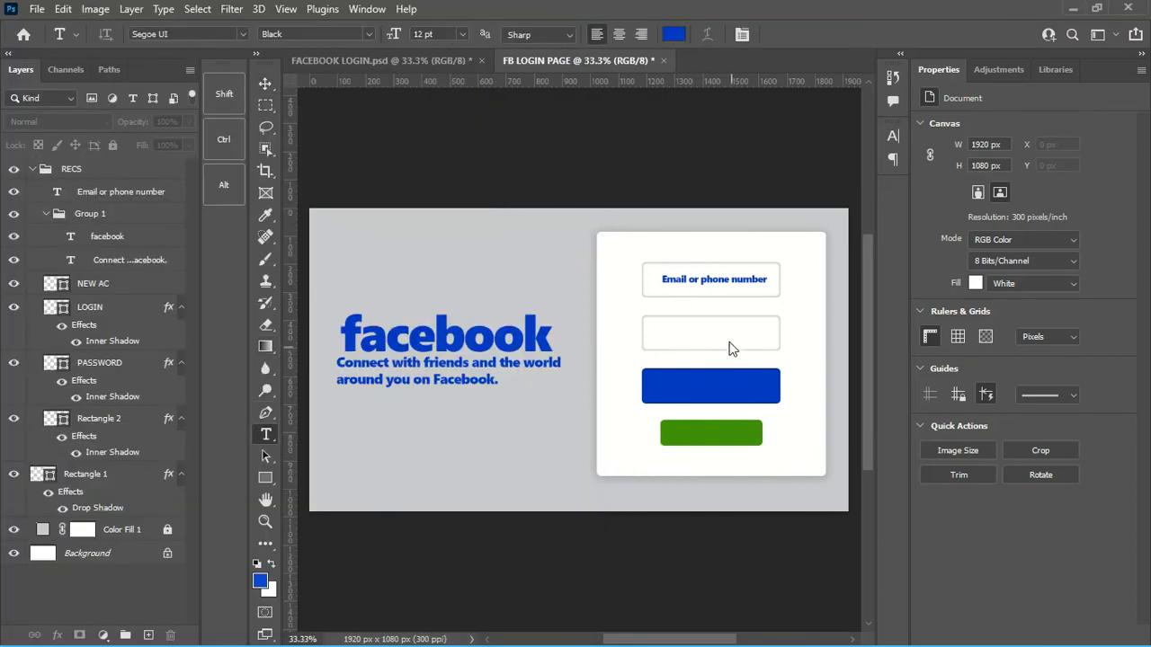
{"action": "left_click", "coordinate": [668, 335]}
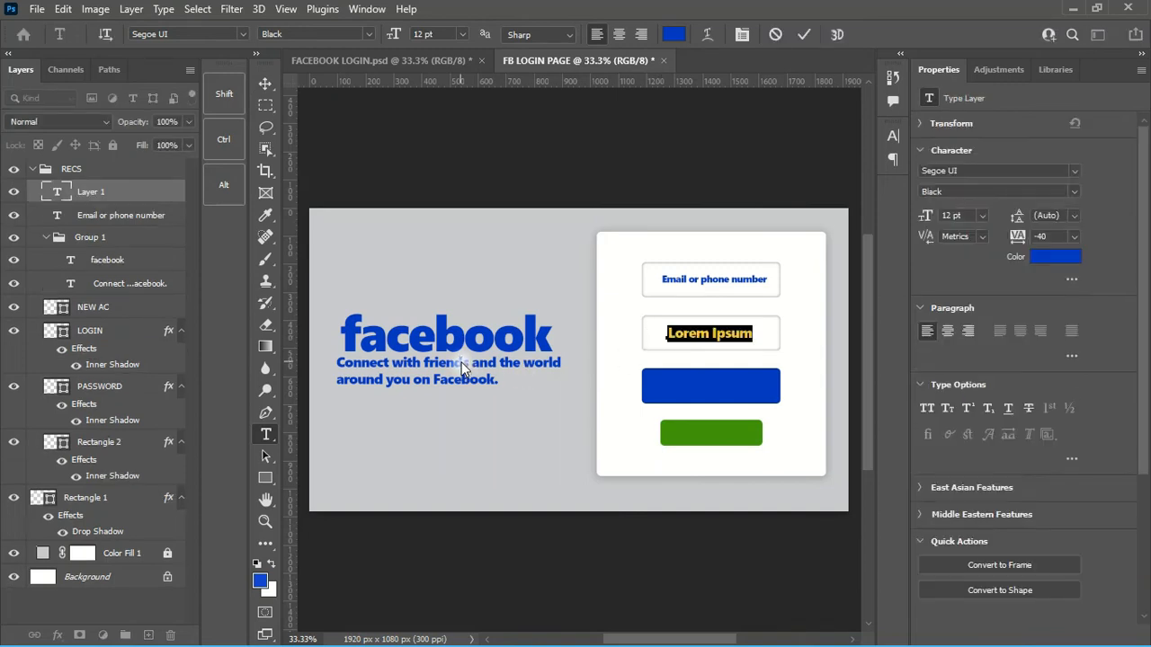
{"action": "key", "text": "ctrl+v"}
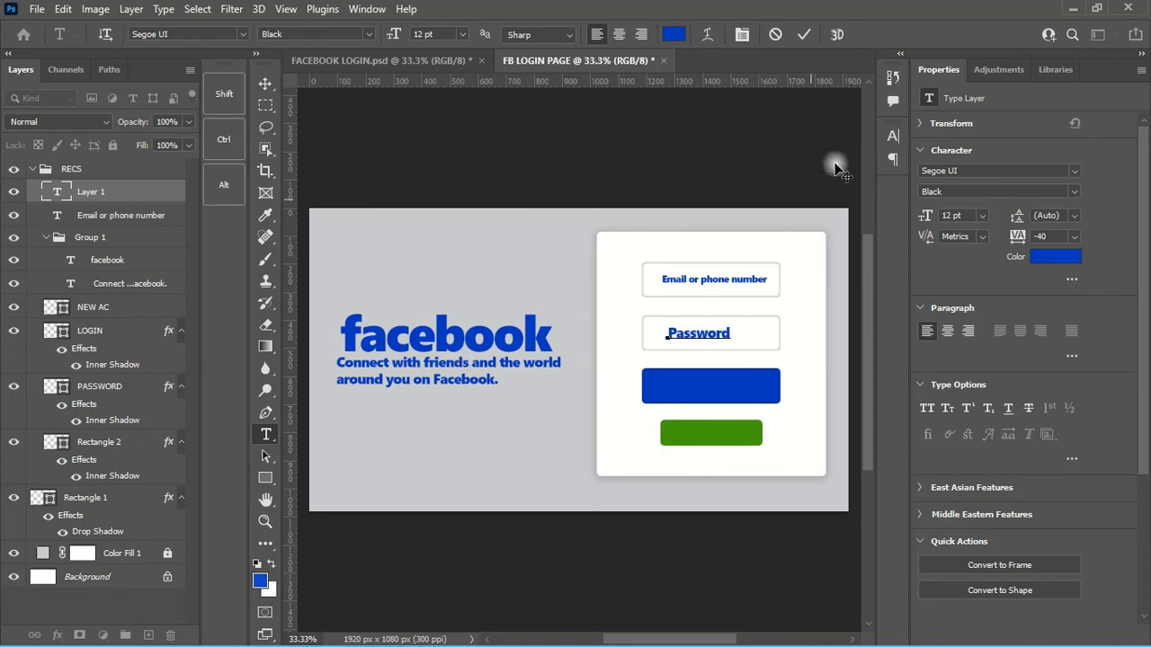
{"action": "left_click", "coordinate": [805, 33]}
{"action": "left_click", "coordinate": [803, 306]}
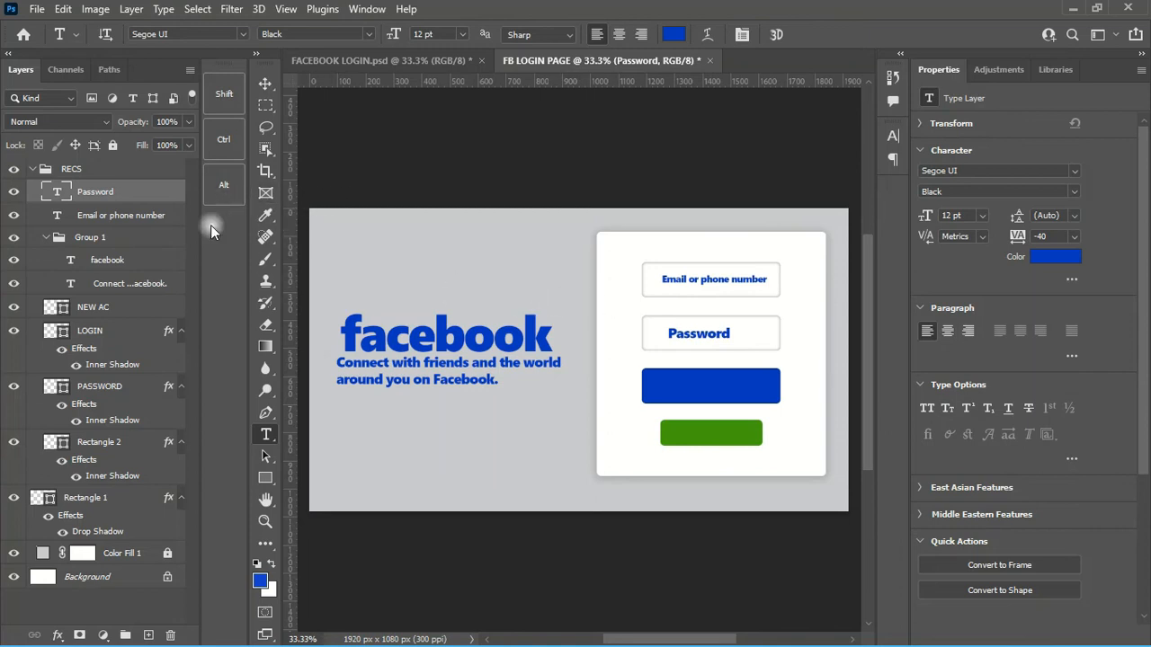
- Check the "Email or phone number" label's font size and set the "Password" label to the same 8.41 pt
{"action": "left_click", "coordinate": [159, 218]}
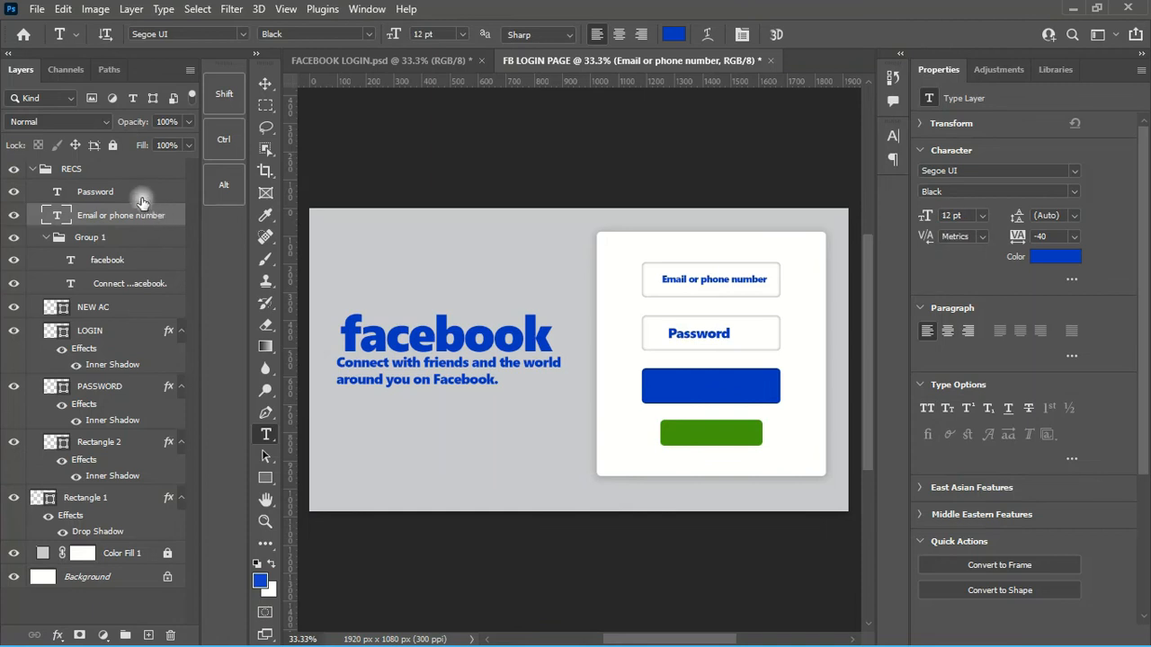
{"action": "left_click", "coordinate": [141, 196]}
{"action": "left_click", "coordinate": [150, 224]}
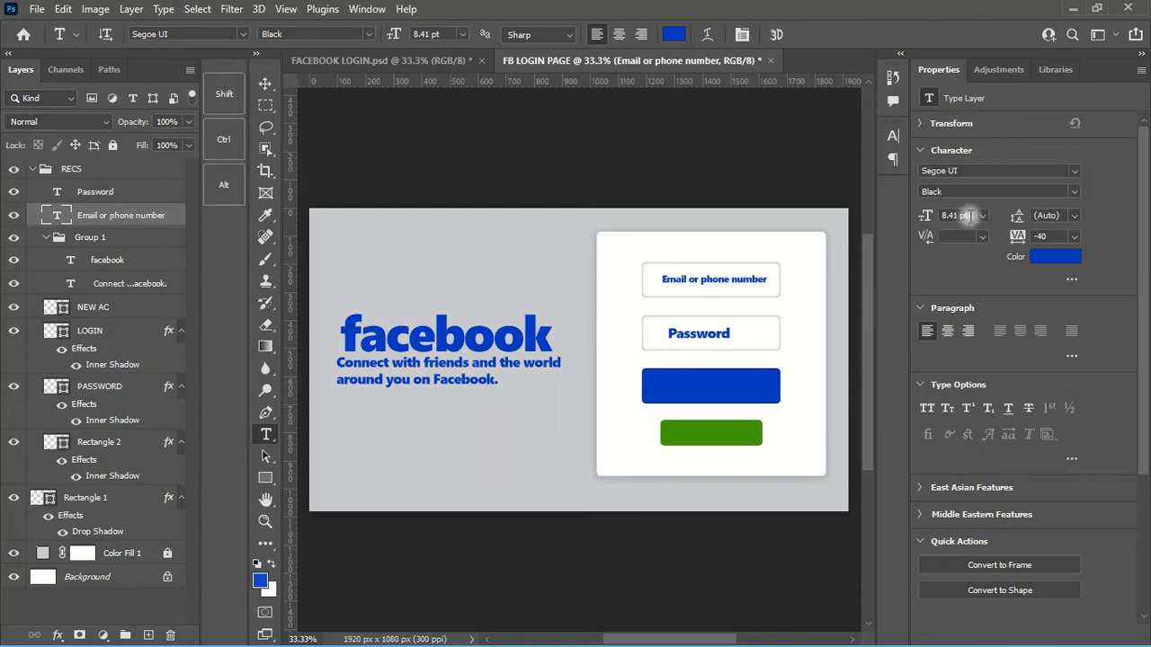
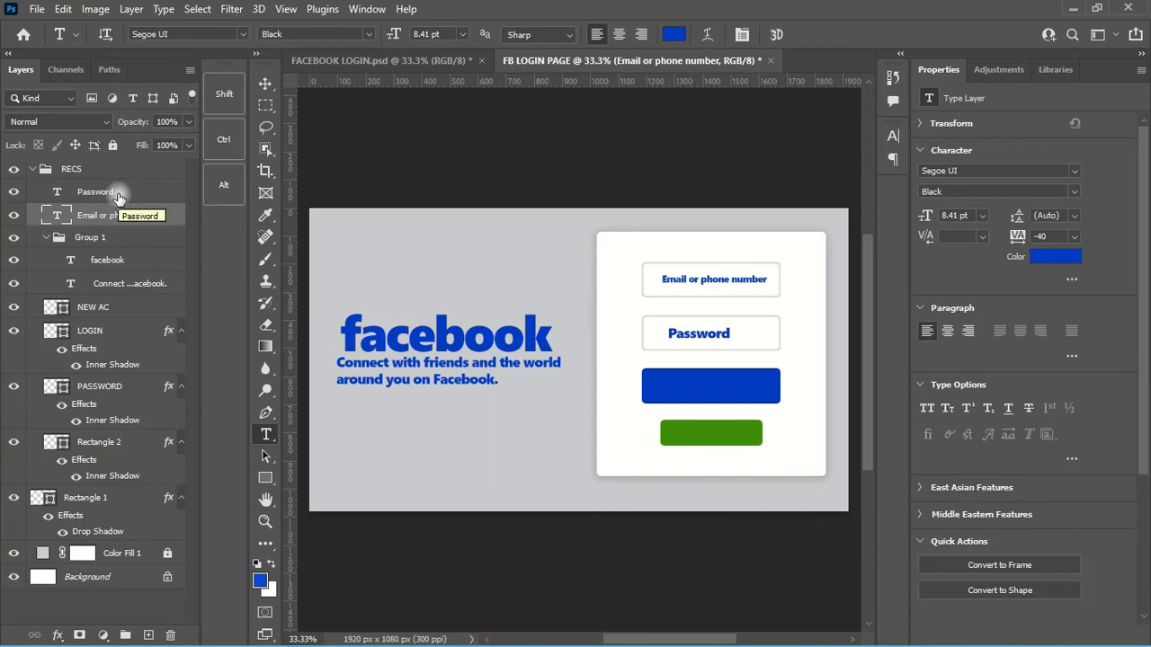
{"action": "left_click", "coordinate": [133, 193]}
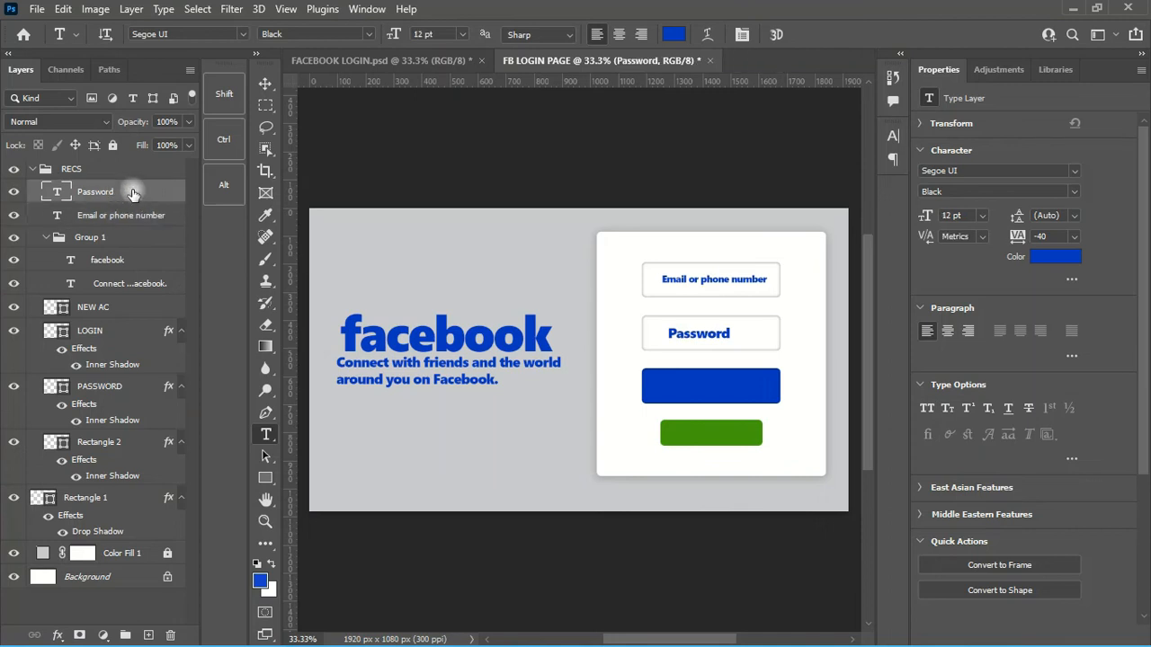
{"action": "left_click", "coordinate": [960, 216]}
{"action": "type", "text": "8.4"}
{"action": "key", "text": "Return"}
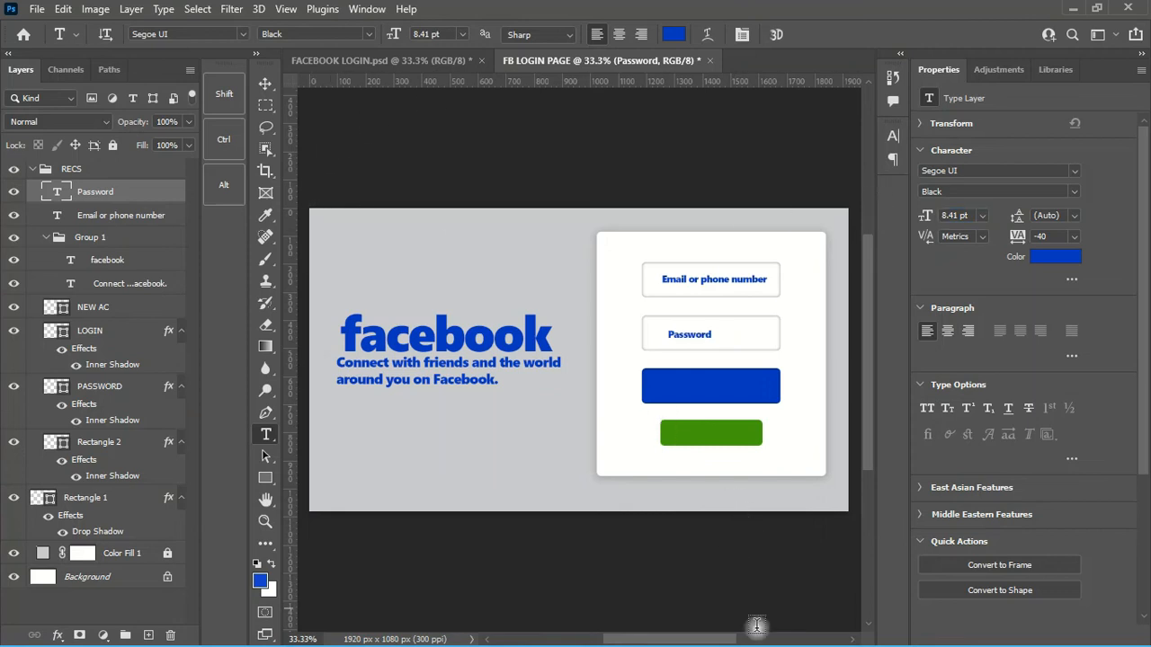
- Switch to the Notepad file, copy the lines from "Log In" through "Create a Page for a celebrity,brand or business", and return to Photoshop
{"action": "left_click", "coordinate": [836, 627]}
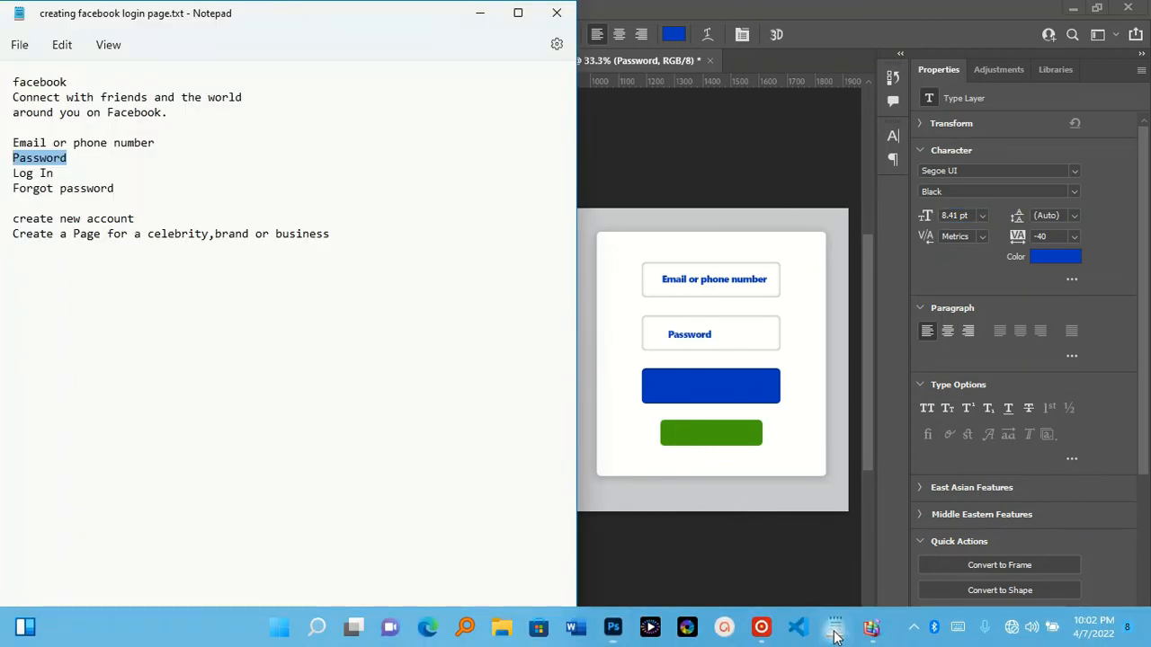
{"action": "left_click", "coordinate": [106, 203]}
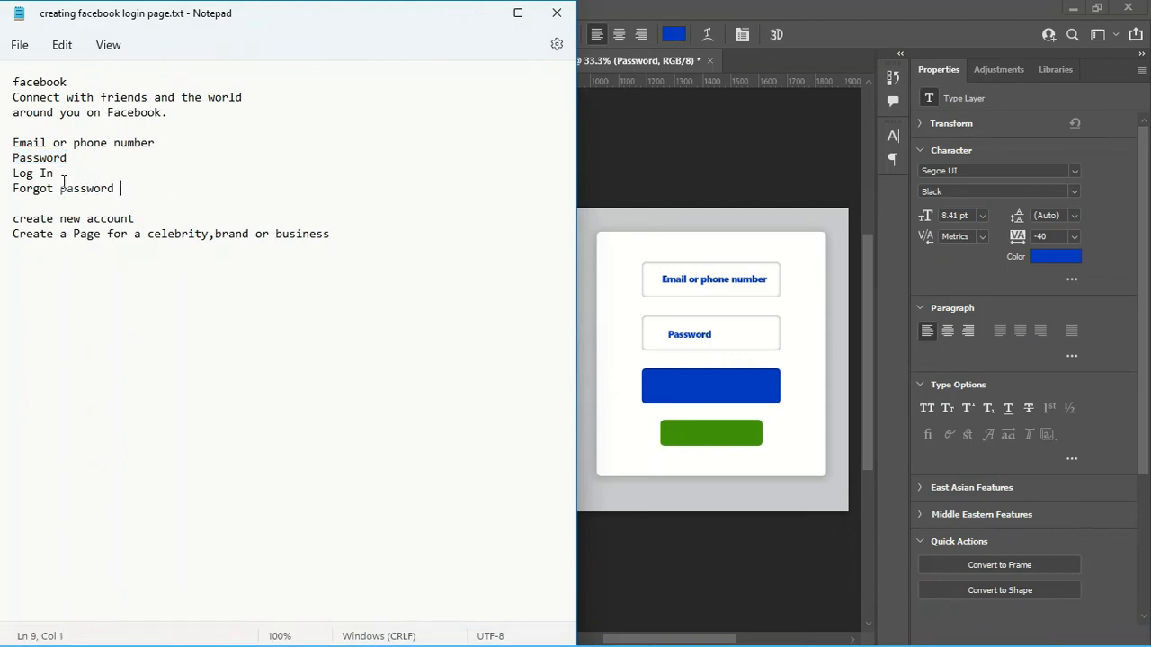
{"action": "left_click_drag", "start_coordinate": [57, 176], "coordinate": [2, 180]}
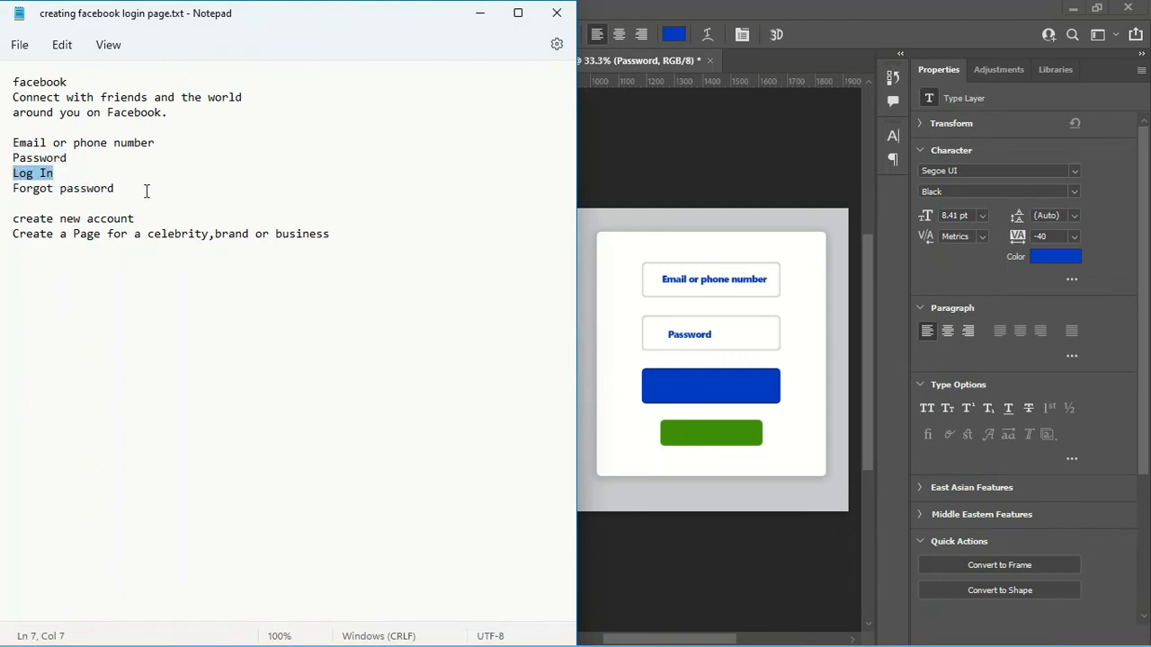
{"action": "left_click_drag", "start_coordinate": [144, 195], "coordinate": [4, 174]}
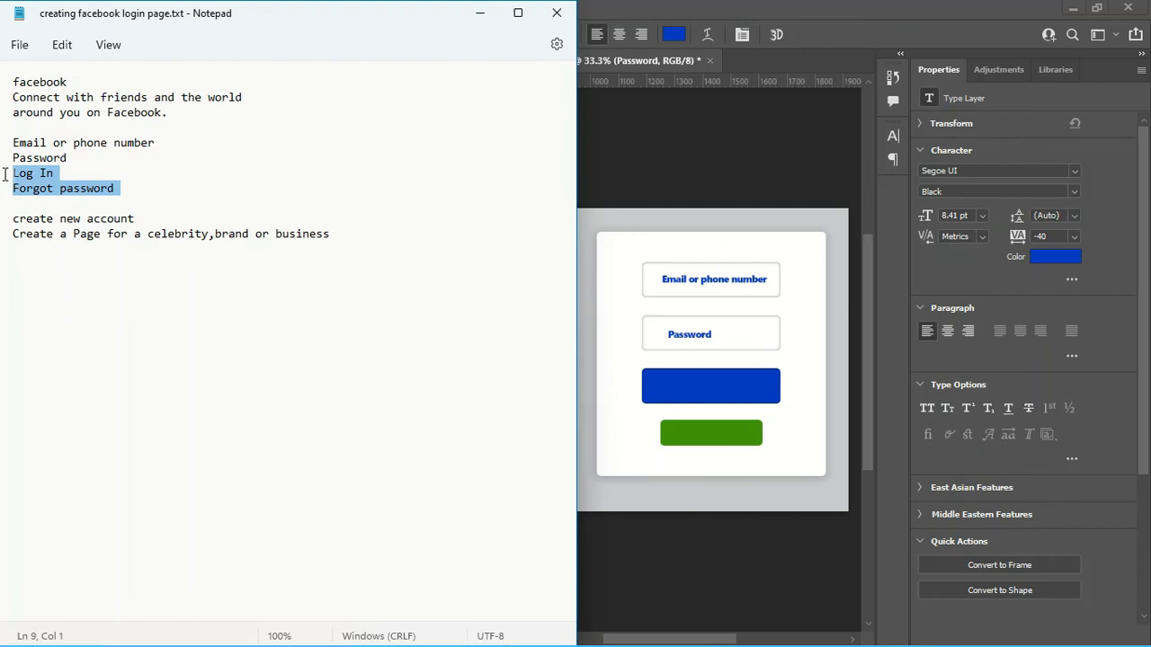
{"action": "right_click", "coordinate": [40, 190]}
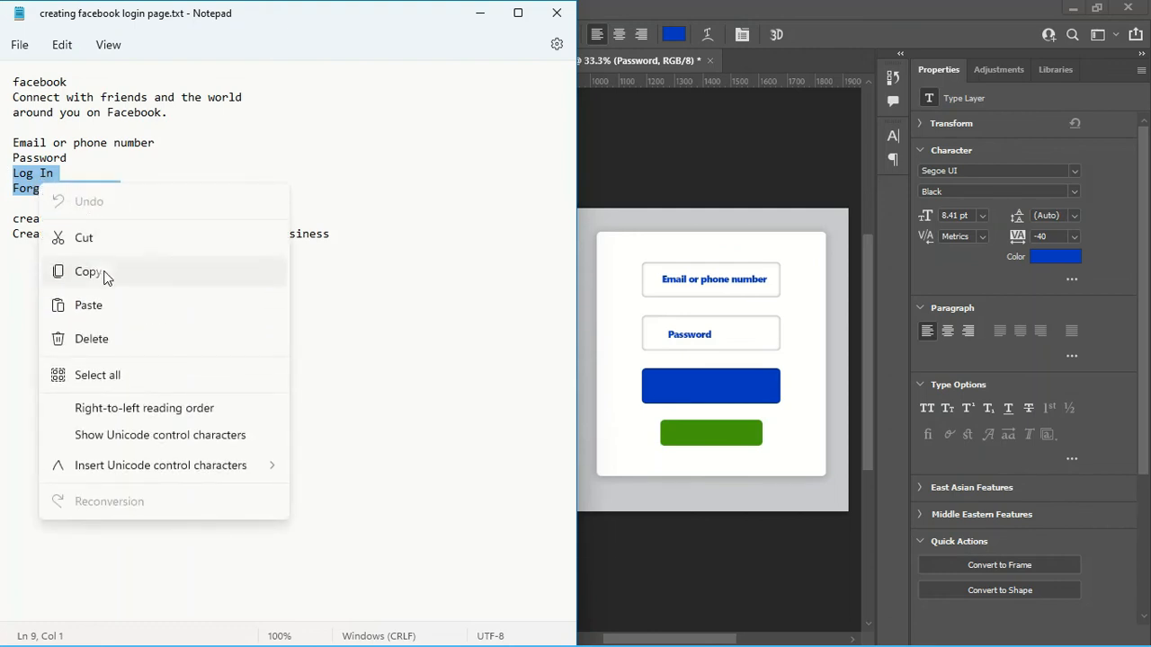
{"action": "left_click", "coordinate": [345, 168]}
{"action": "left_click_drag", "start_coordinate": [350, 237], "coordinate": [3, 174]}
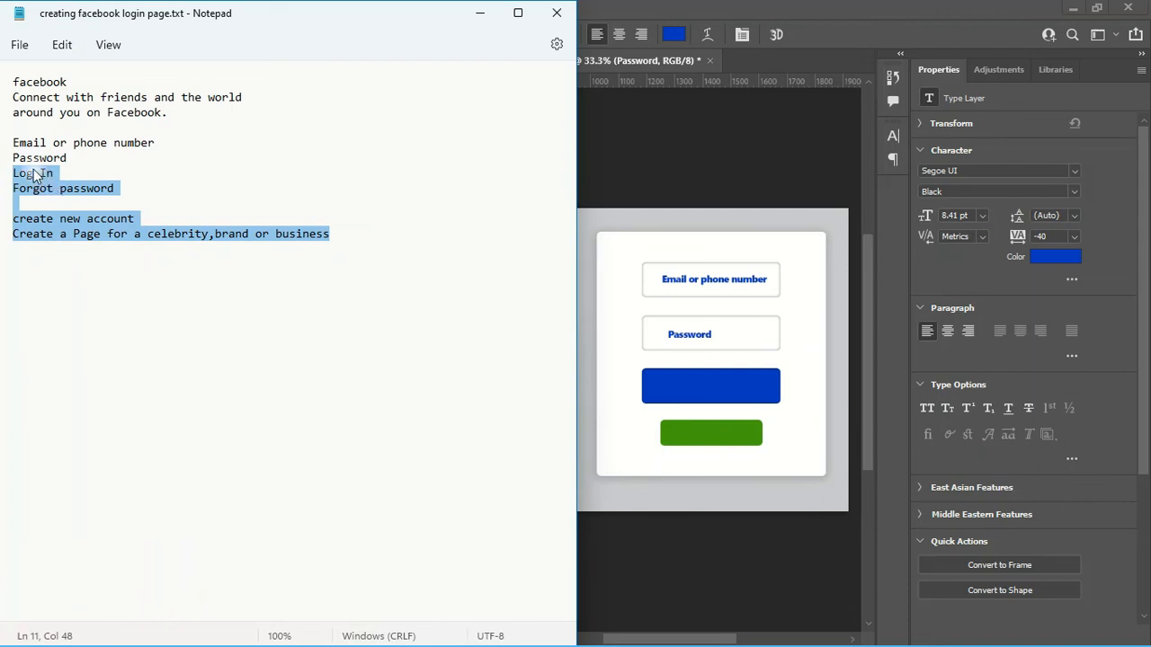
{"action": "right_click", "coordinate": [34, 177]}
{"action": "left_click", "coordinate": [90, 261]}
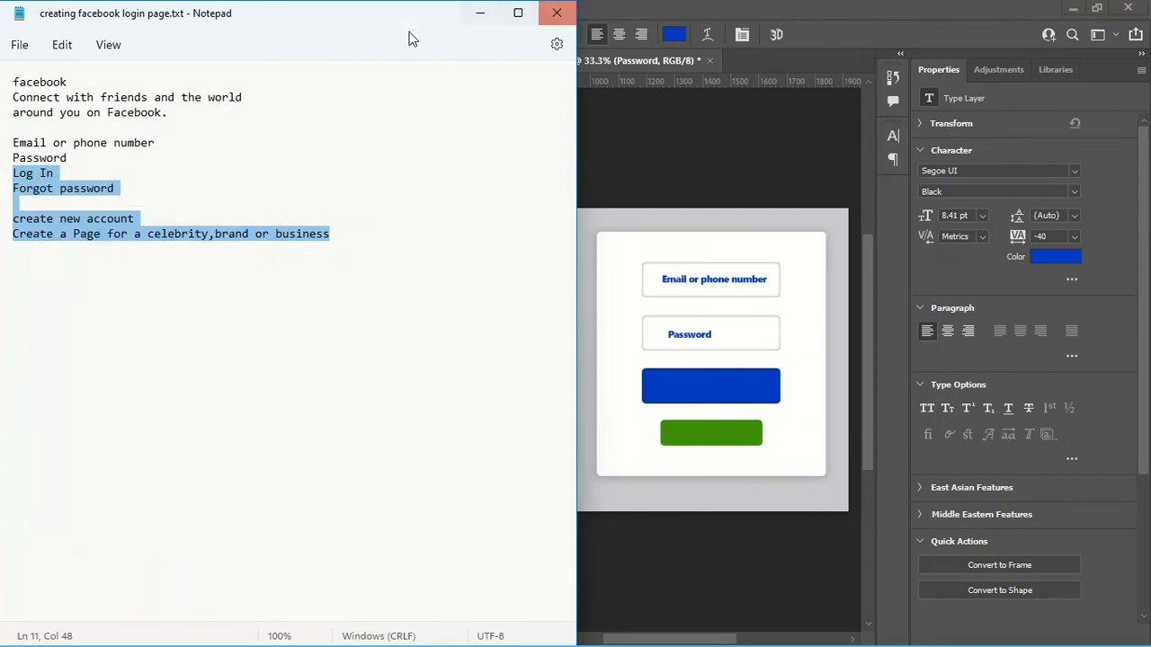
{"action": "left_click", "coordinate": [472, 13]}
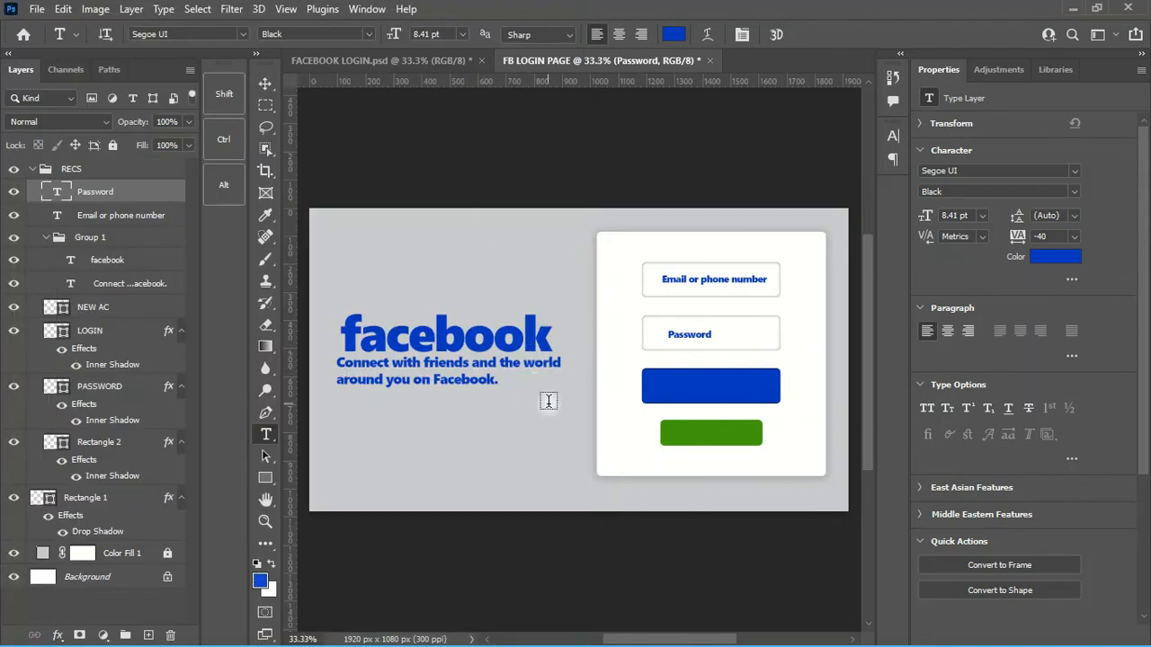
- Paste the copied lines as a new text layer on the blue button, keeping only "Log In" and "Forgot password"
{"action": "left_click", "coordinate": [662, 387]}
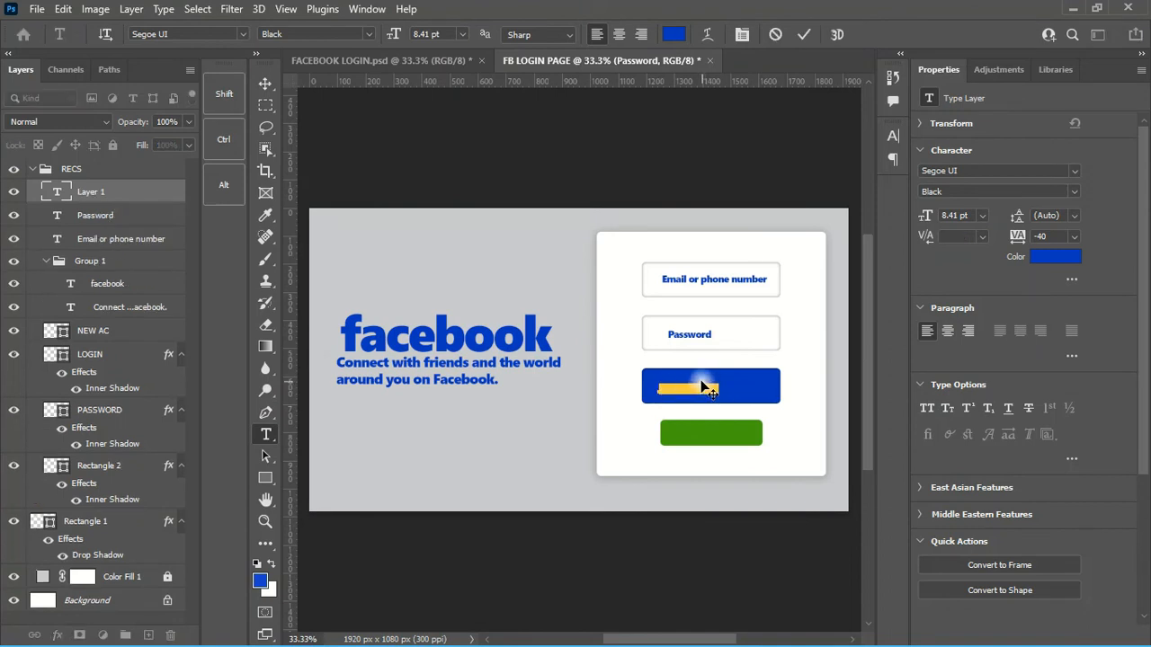
{"action": "key", "text": "BackSpace"}
{"action": "key", "text": "ctrl+v"}
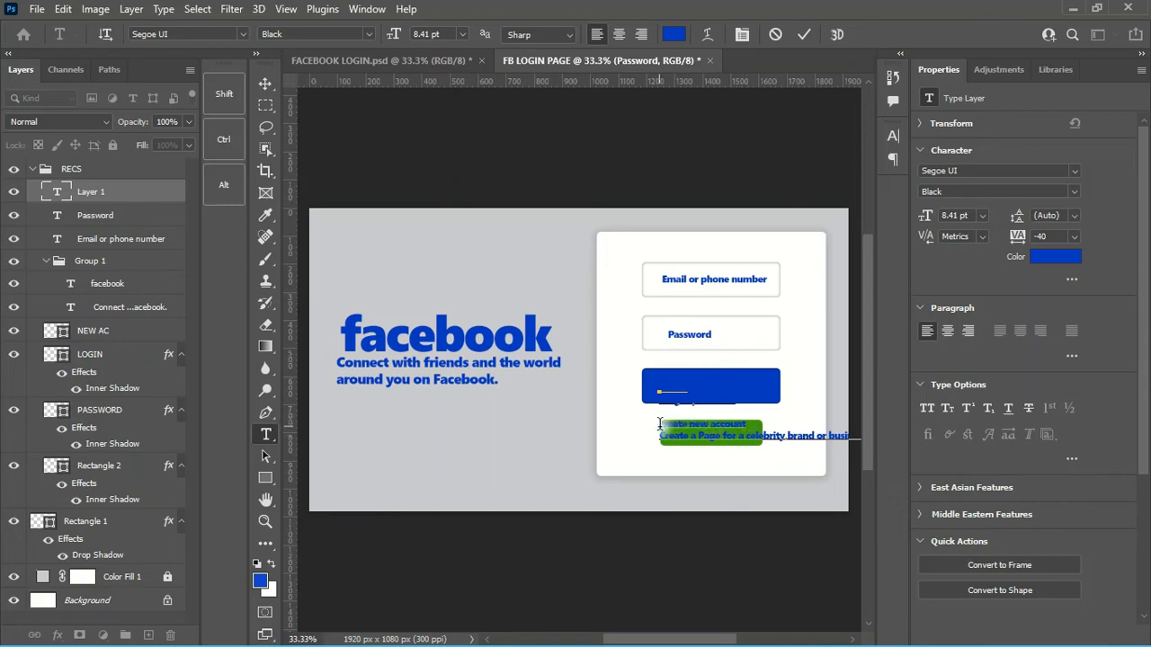
{"action": "left_click_drag", "start_coordinate": [659, 424], "coordinate": [858, 450]}
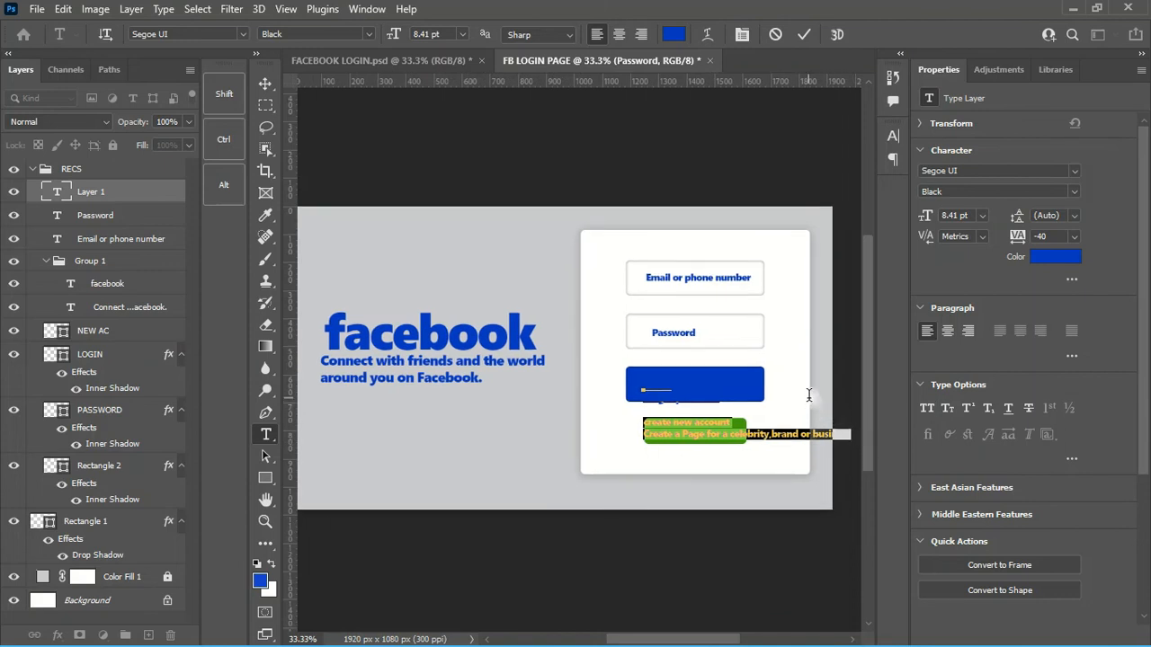
{"action": "key", "text": "ctrl+x"}
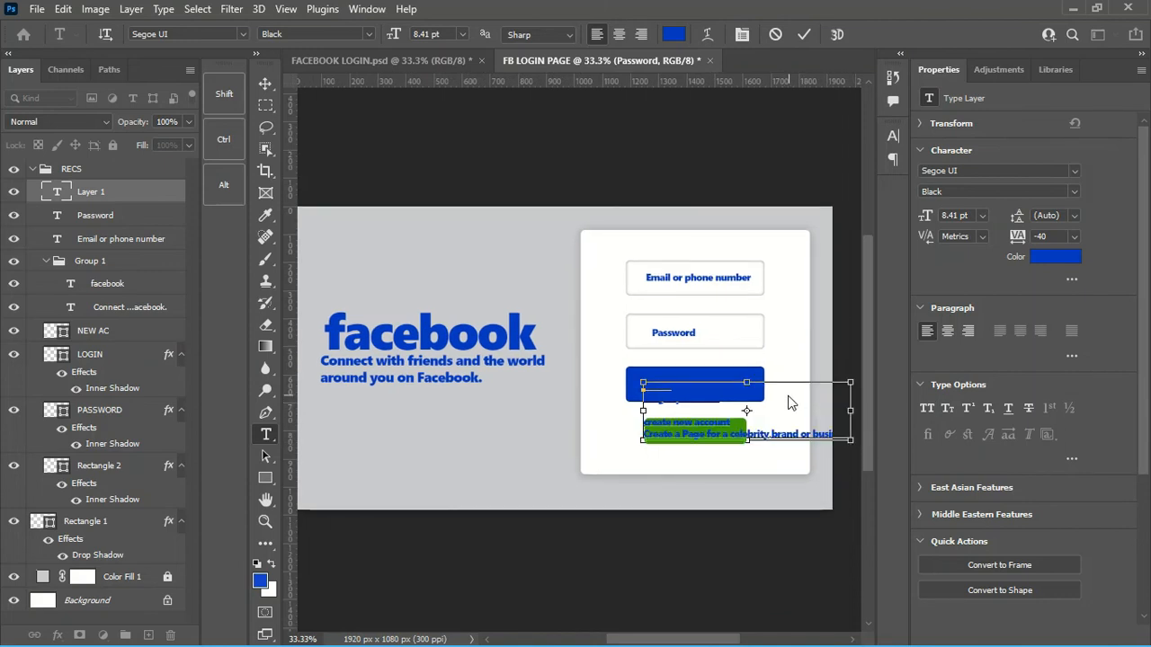
{"action": "left_click", "coordinate": [803, 34]}
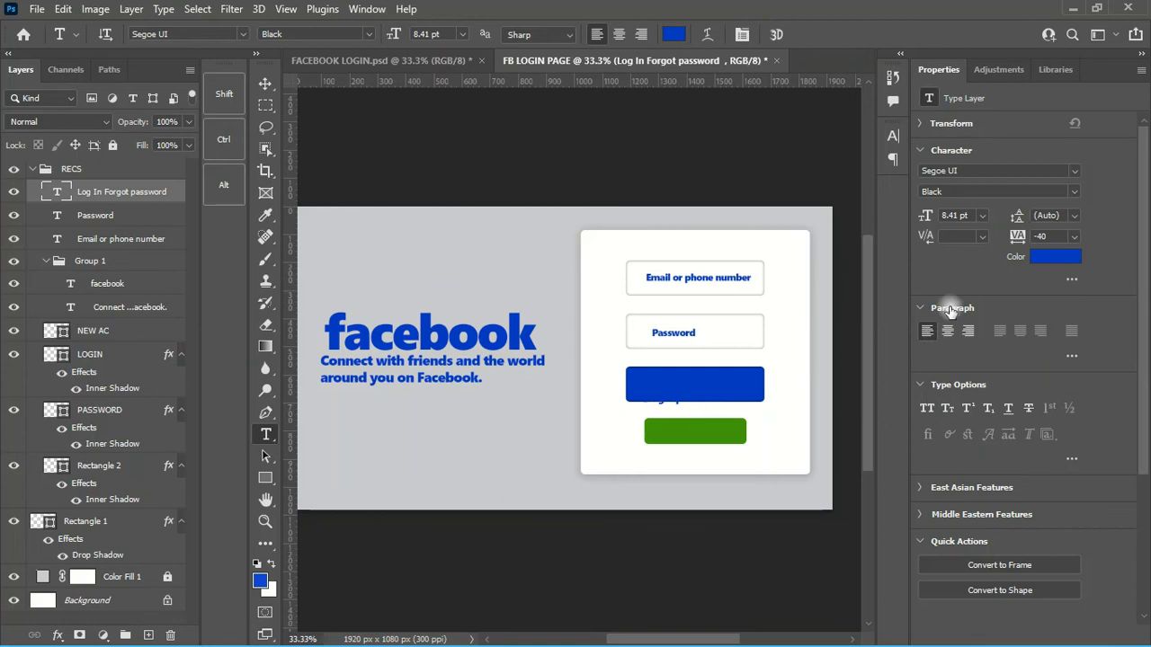
- Set the "Log In Forgot password" text color to ffffff and move the text so it sits inside the blue button
{"action": "left_click", "coordinate": [1057, 258]}
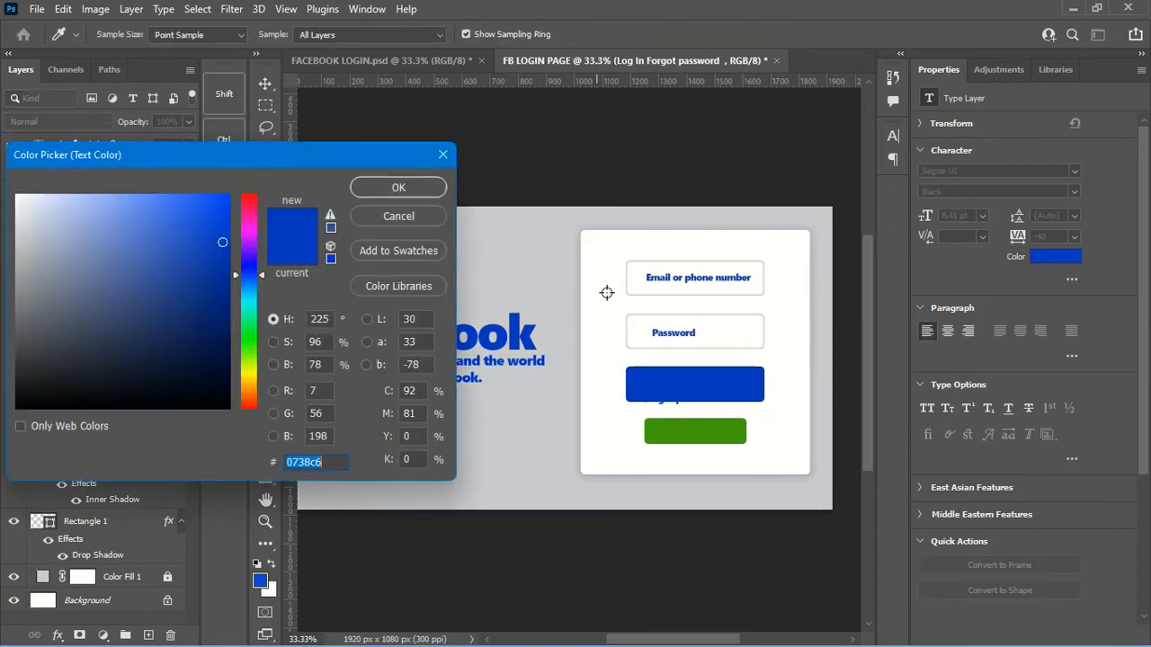
{"action": "type", "text": "ffffff"}
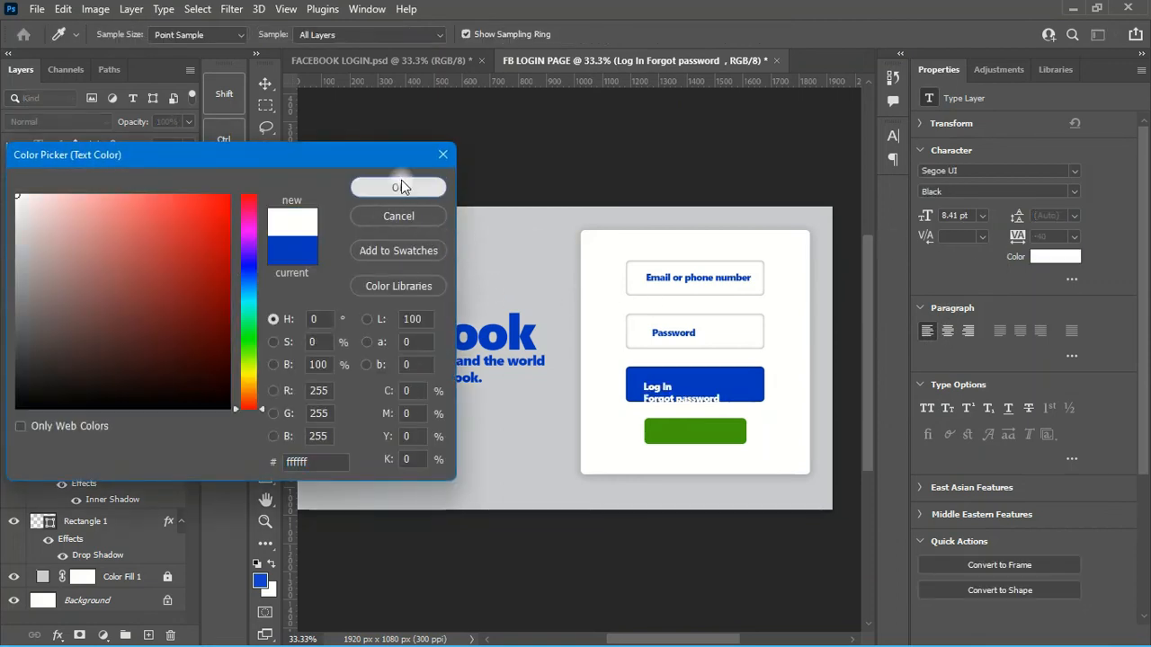
{"action": "left_click", "coordinate": [398, 187]}
{"action": "left_click", "coordinate": [265, 83]}
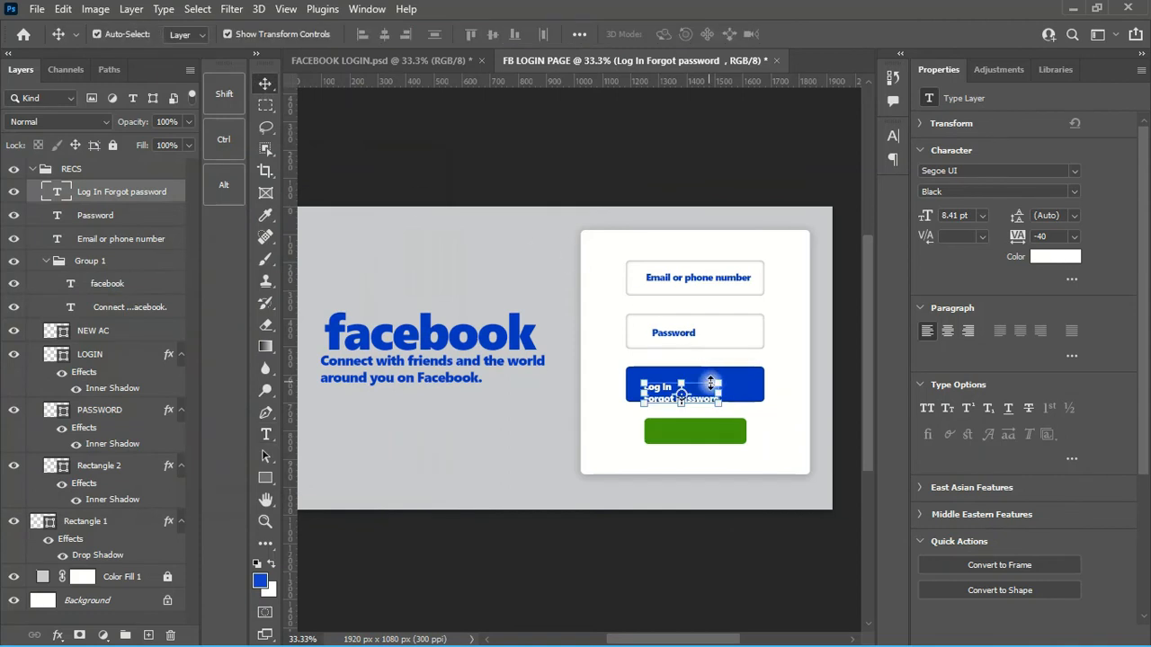
{"action": "mouse_move", "coordinate": [706, 404]}
{"action": "left_mouse_down"}
{"action": "mouse_move", "coordinate": [720, 382]}
{"action": "mouse_move", "coordinate": [714, 400]}
{"action": "left_mouse_up"}
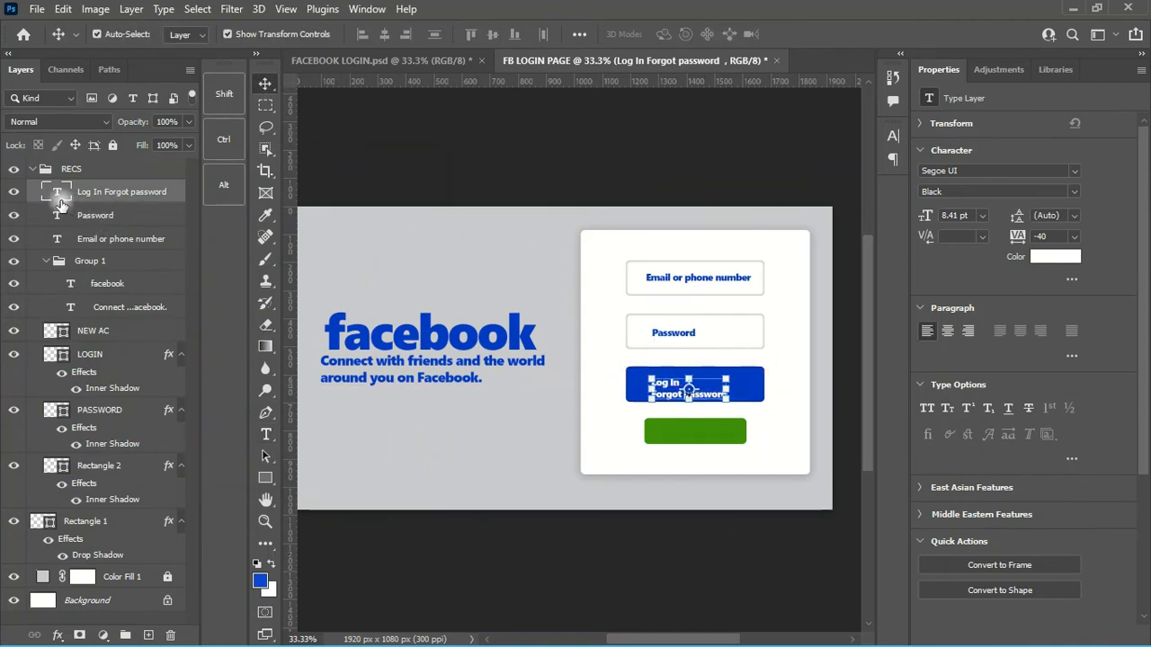
- Delete the "Forgot password" line from the text on the blue button, leaving only "Log In"
{"action": "double_click", "coordinate": [726, 396]}
{"action": "left_click_drag", "start_coordinate": [728, 396], "coordinate": [600, 393]}
{"action": "key", "text": "BackSpace"}
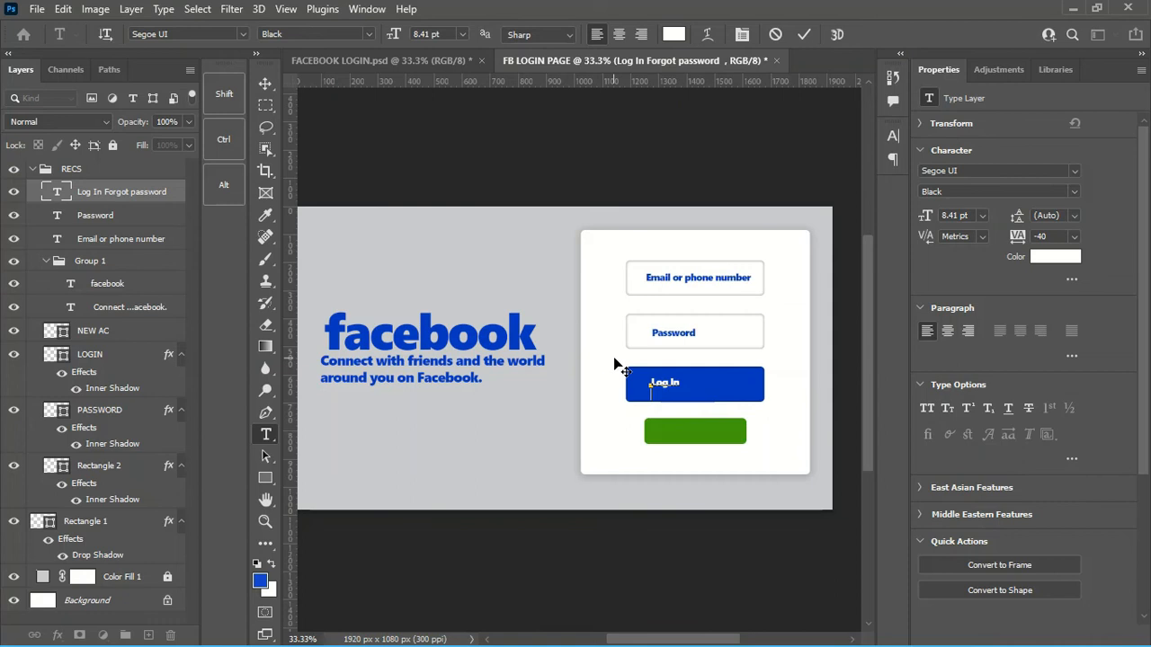
{"action": "left_click", "coordinate": [804, 35]}
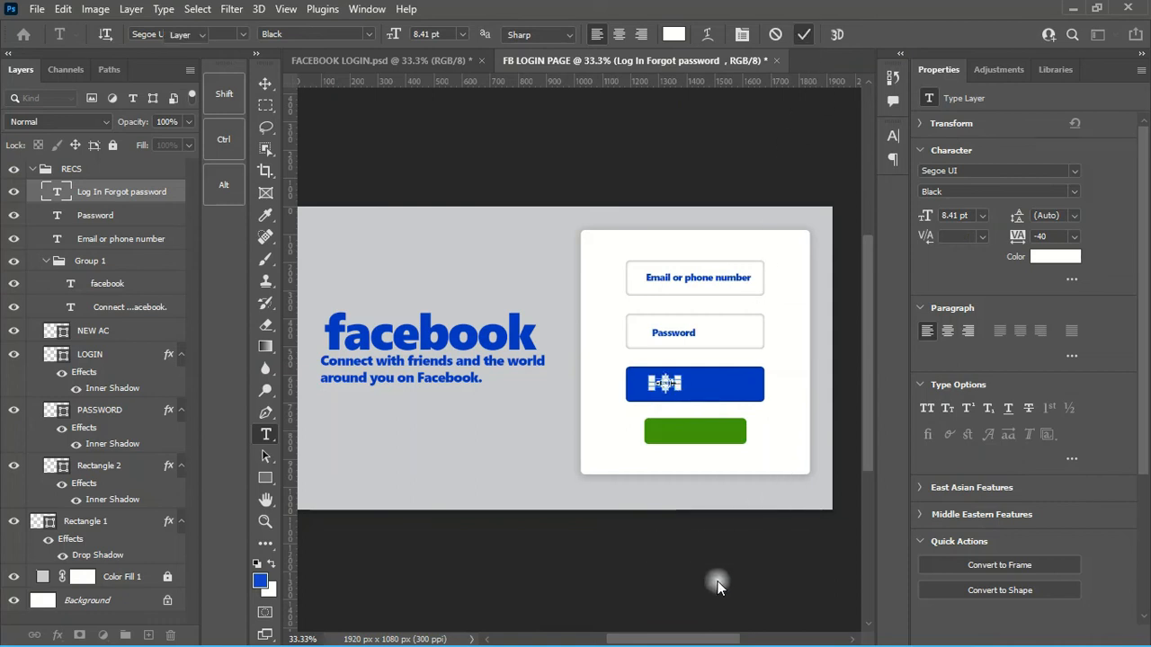
{"action": "key", "text": "v"}
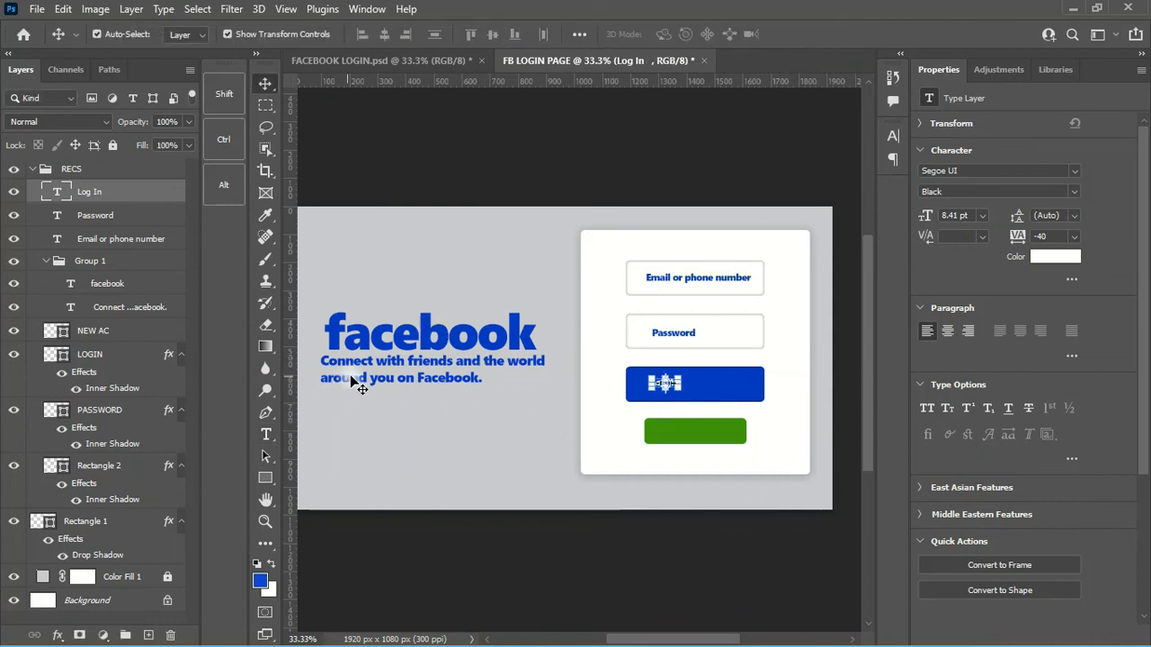
- Switch to the Notepad file, copy the line "create new account", and return to the Photoshop document
{"action": "mouse_move", "coordinate": [836, 633]}
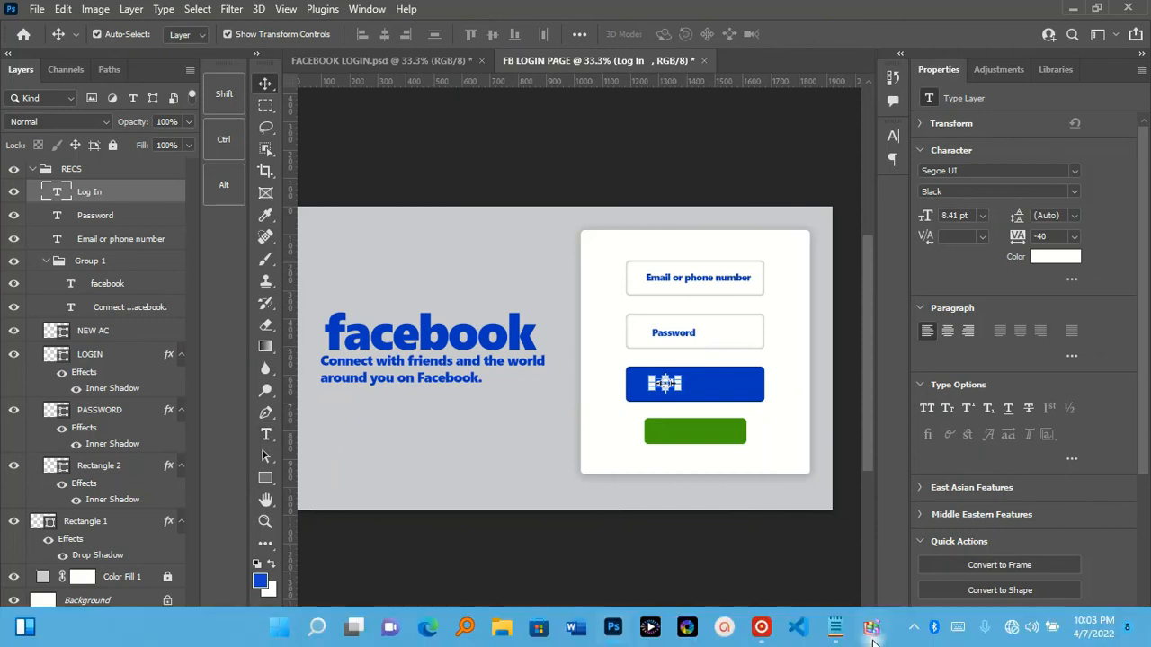
{"action": "left_click", "coordinate": [836, 634]}
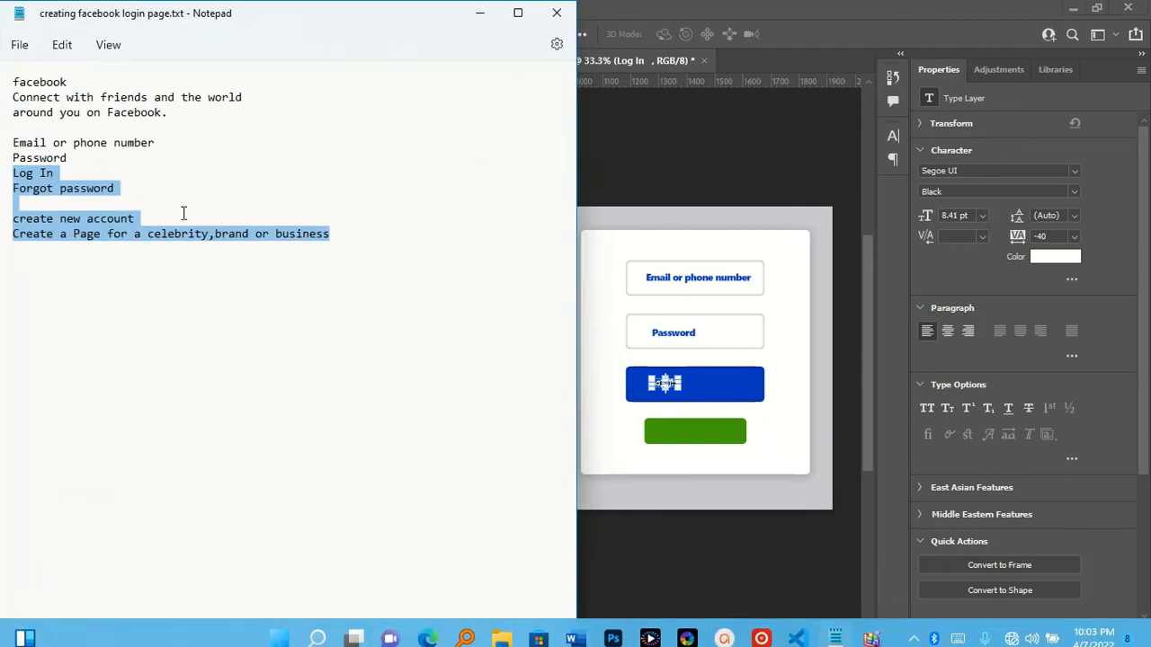
{"action": "left_click", "coordinate": [174, 216]}
{"action": "left_click_drag", "start_coordinate": [175, 216], "coordinate": [13, 219]}
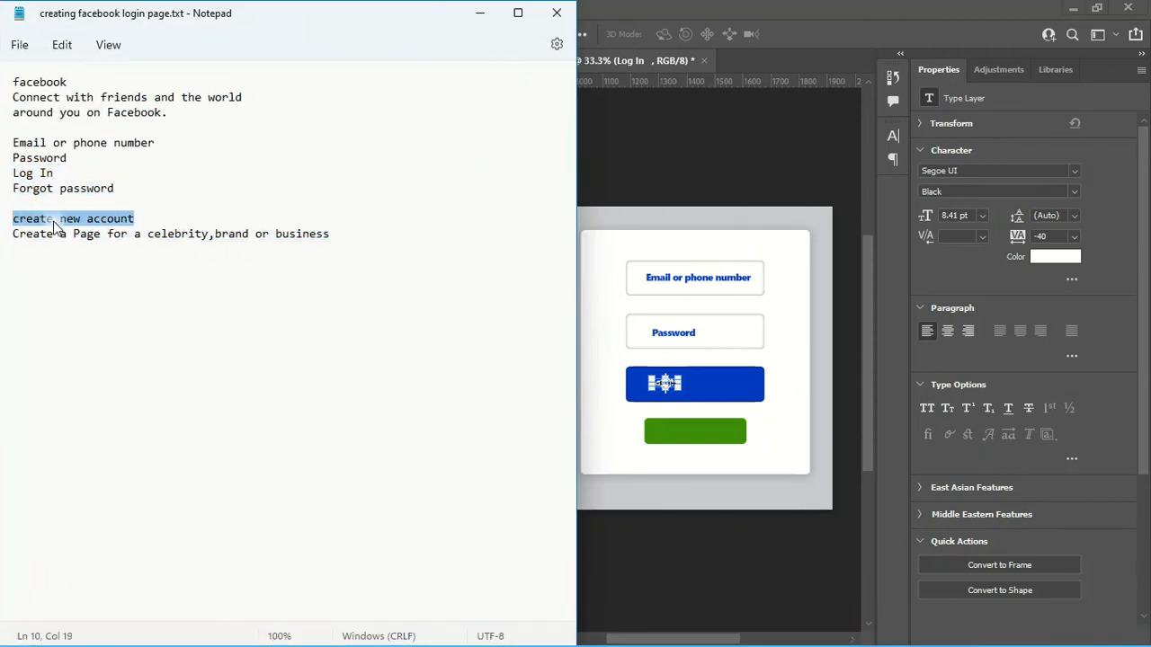
{"action": "right_click", "coordinate": [57, 223]}
{"action": "left_click", "coordinate": [107, 308]}
{"action": "left_click", "coordinate": [484, 14]}
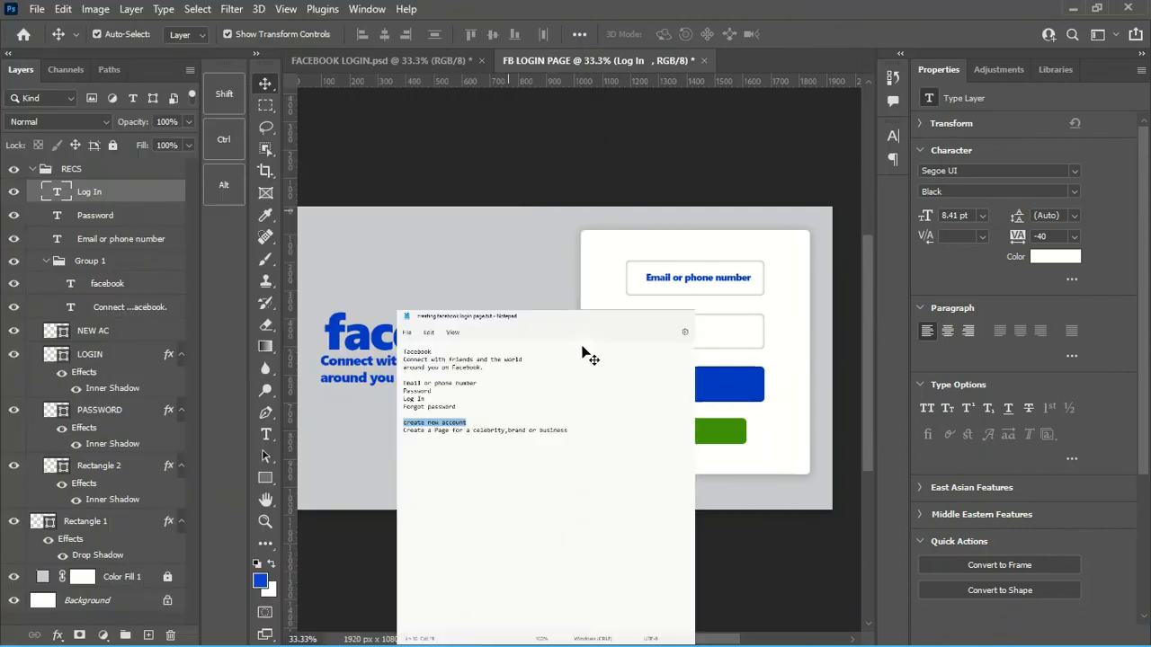
- Add the copied "create new account" as a new text layer on the green button
{"action": "left_click", "coordinate": [266, 435]}
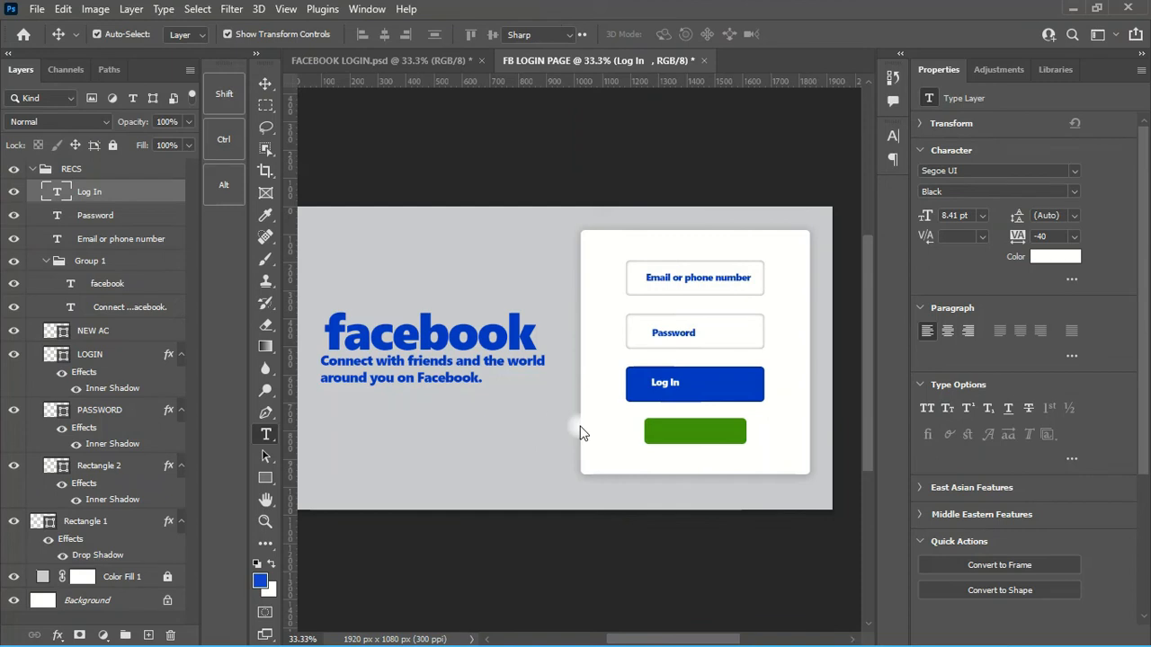
{"action": "left_click", "coordinate": [654, 434]}
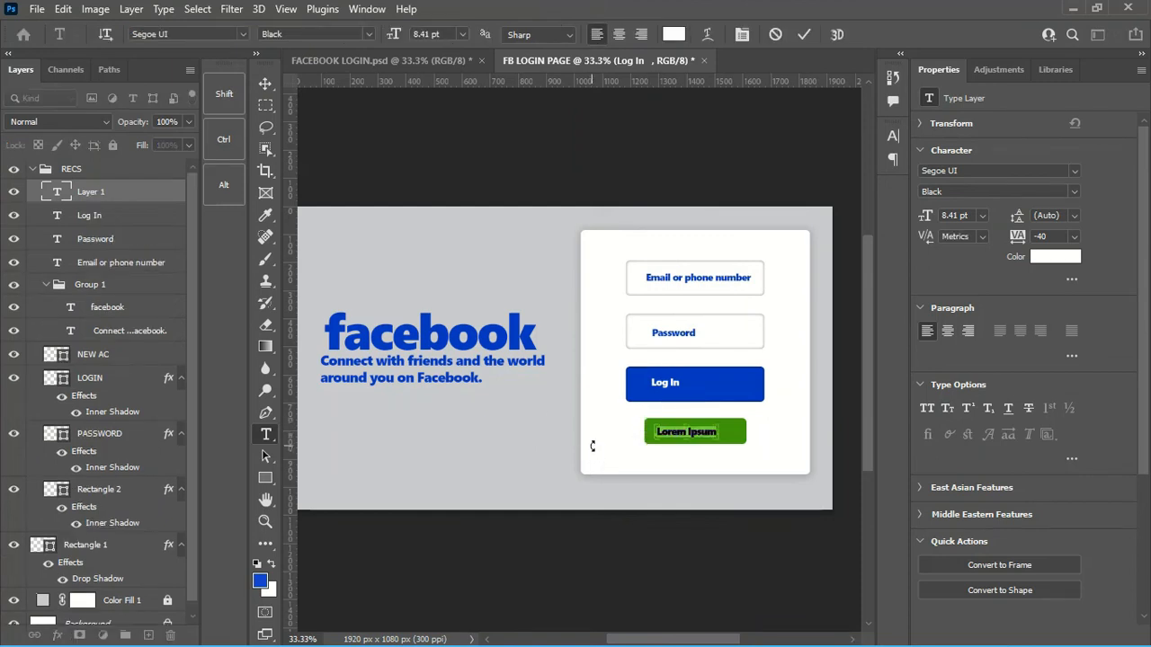
{"action": "key", "text": "ctrl+v"}
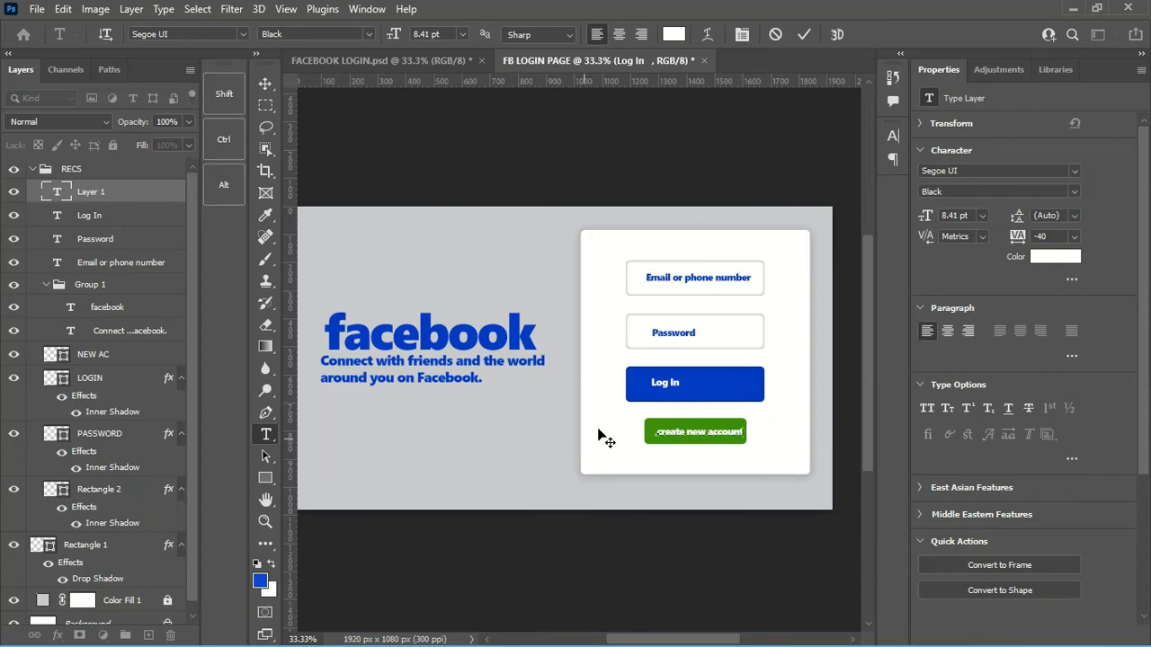
{"action": "left_click", "coordinate": [803, 34]}
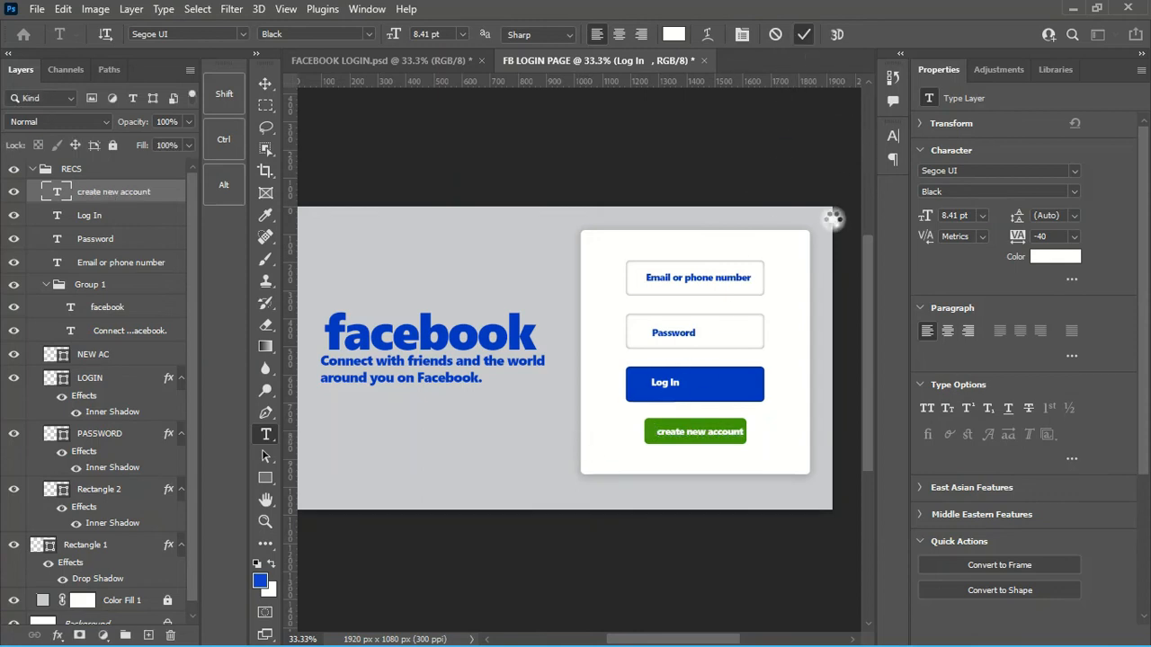
- Switch to the Notepad file, copy the line "Create a Page for a celebrity,brand or business", and return to Photoshop
{"action": "mouse_move", "coordinate": [876, 630]}
{"action": "left_click", "coordinate": [866, 626]}
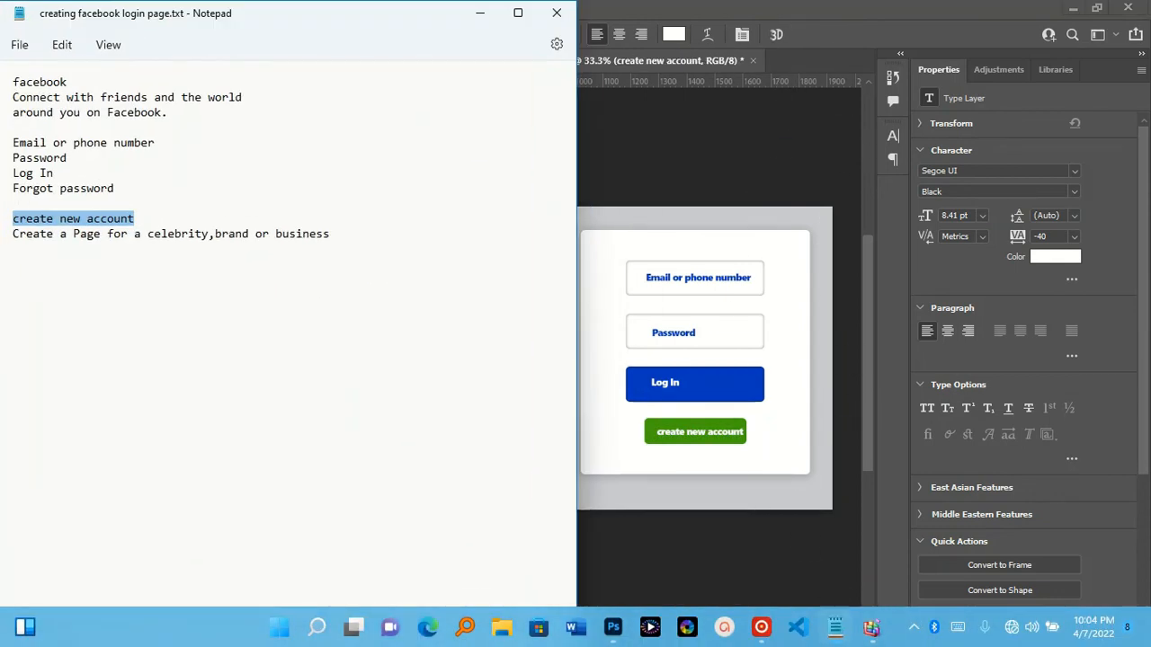
{"action": "left_click", "coordinate": [243, 276]}
{"action": "left_click_drag", "start_coordinate": [357, 234], "coordinate": [2, 259]}
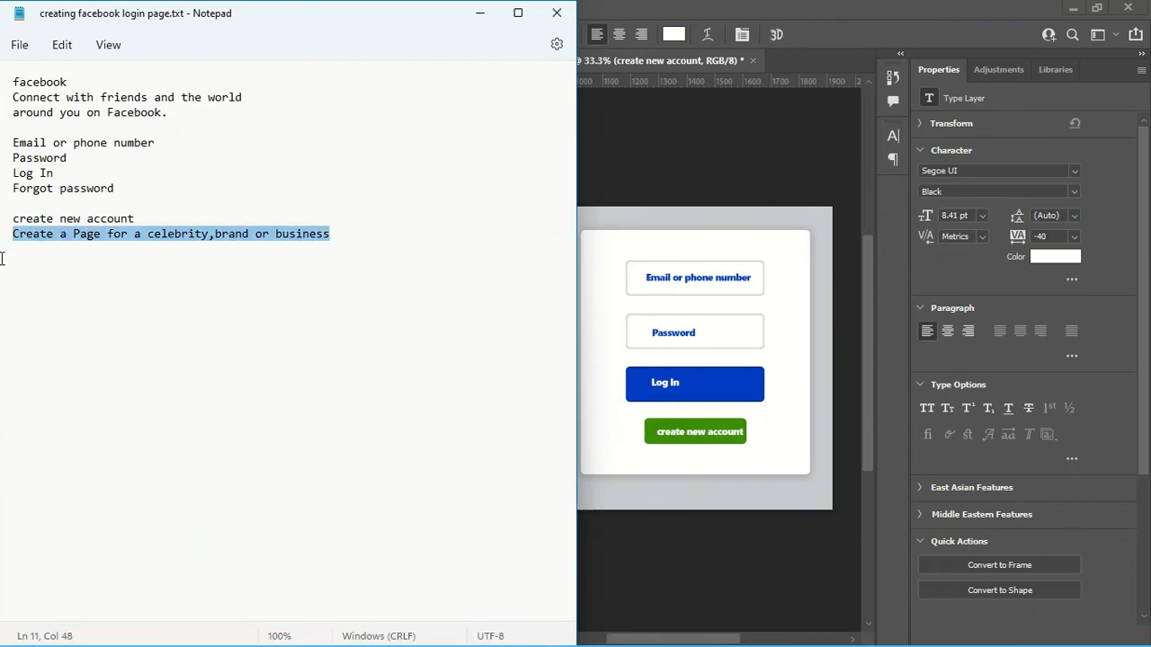
{"action": "right_click", "coordinate": [81, 235]}
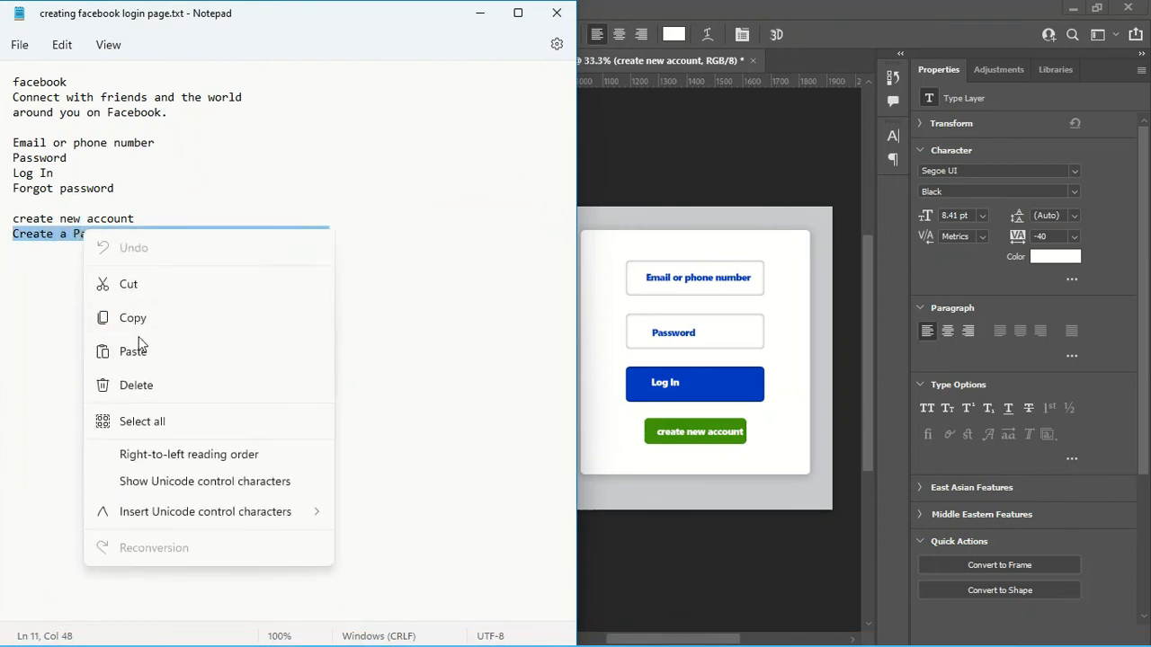
{"action": "left_click", "coordinate": [149, 329]}
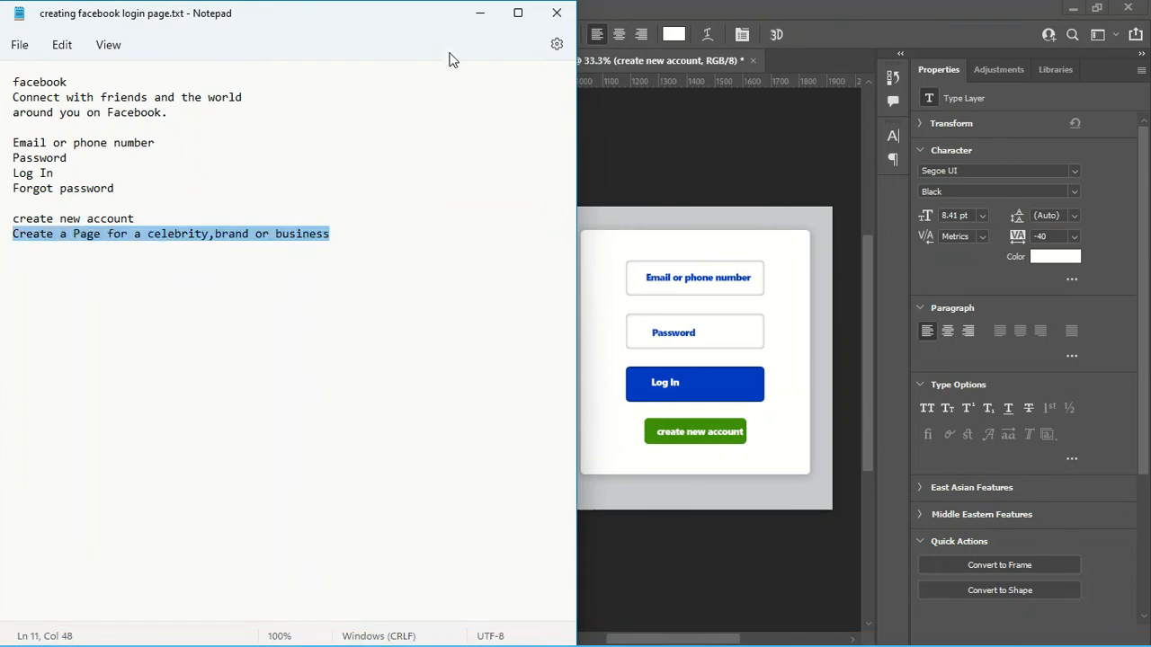
{"action": "left_click", "coordinate": [480, 13]}
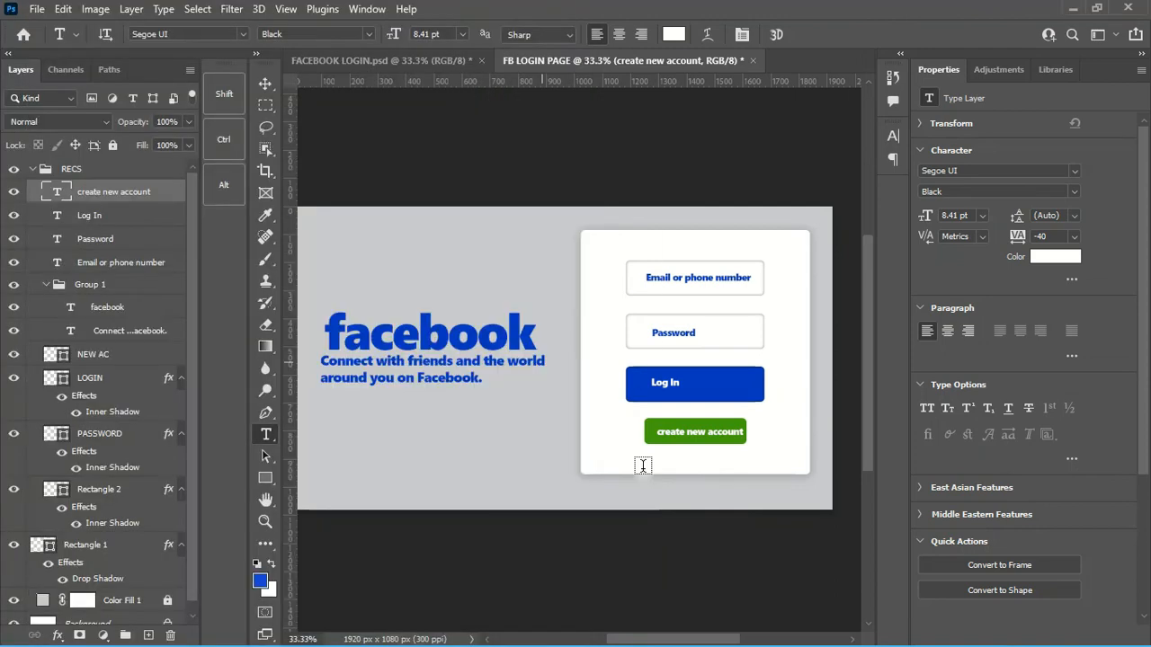
- Add the copied "Create a Page for a celebrity,brand or business" as a new text layer below the white card
{"action": "left_click", "coordinate": [589, 492]}
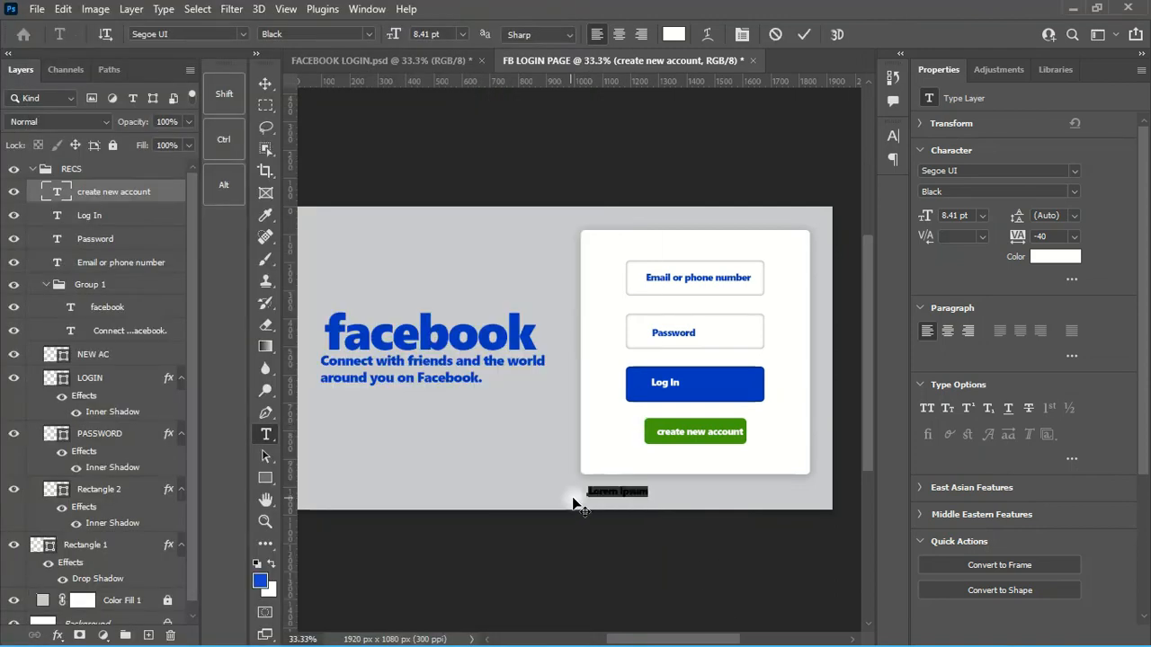
{"action": "key", "text": "ctrl+v"}
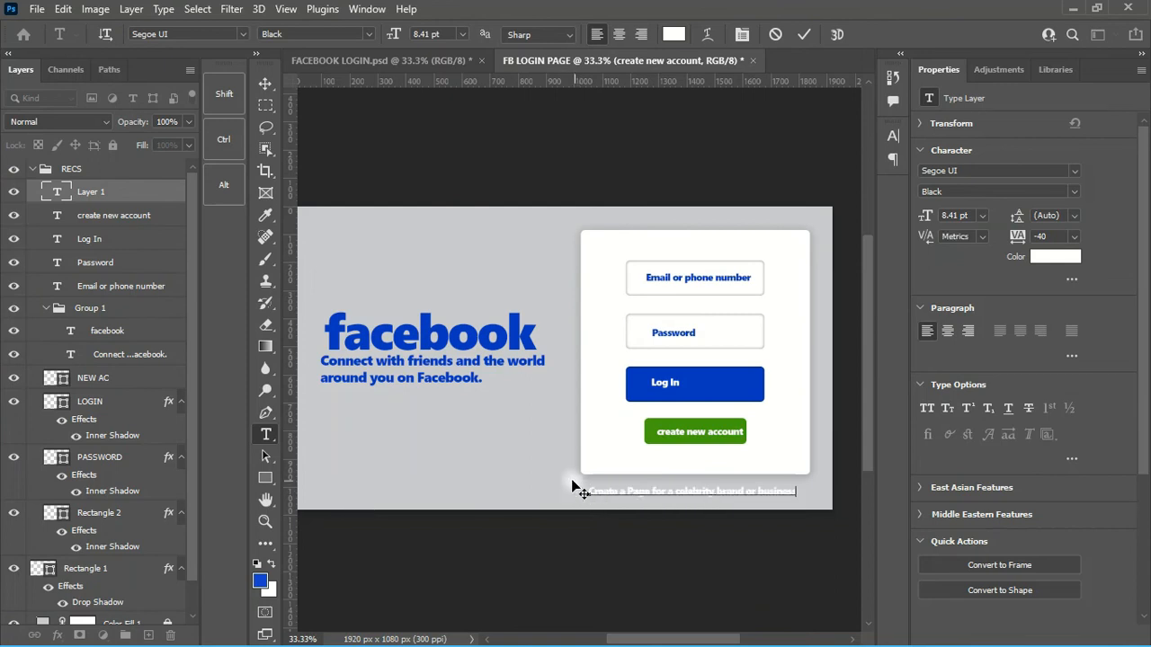
{"action": "left_click", "coordinate": [803, 36]}
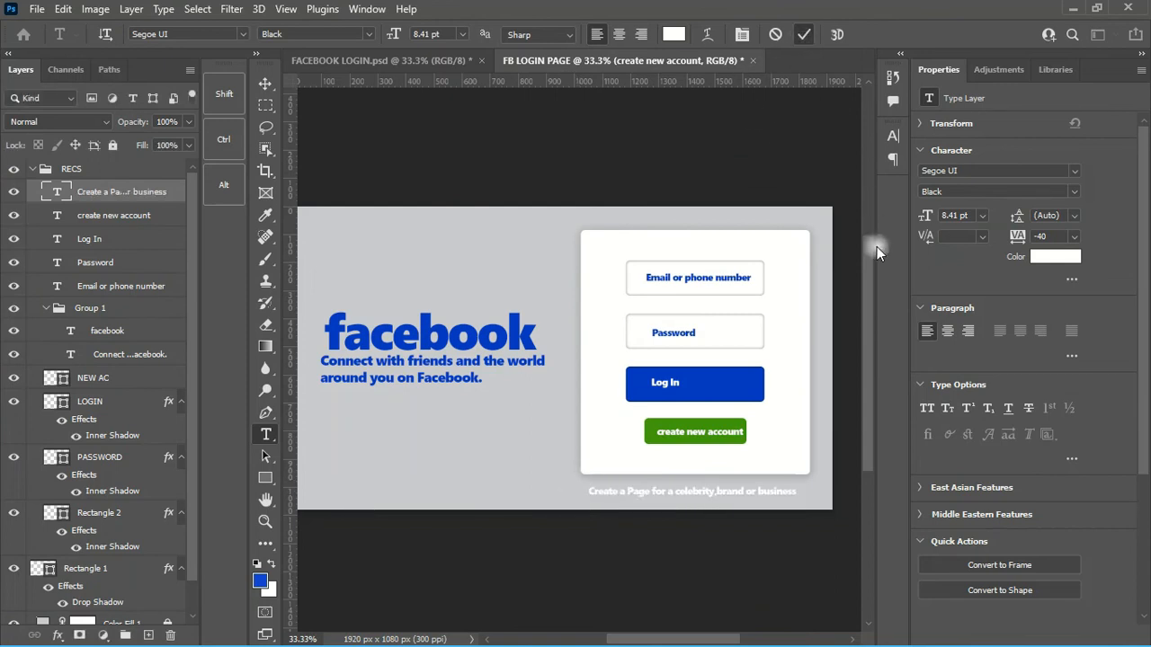
- Set the page-creation line's text color to black (000000) and its font style to Bold
{"action": "left_click", "coordinate": [1052, 258]}
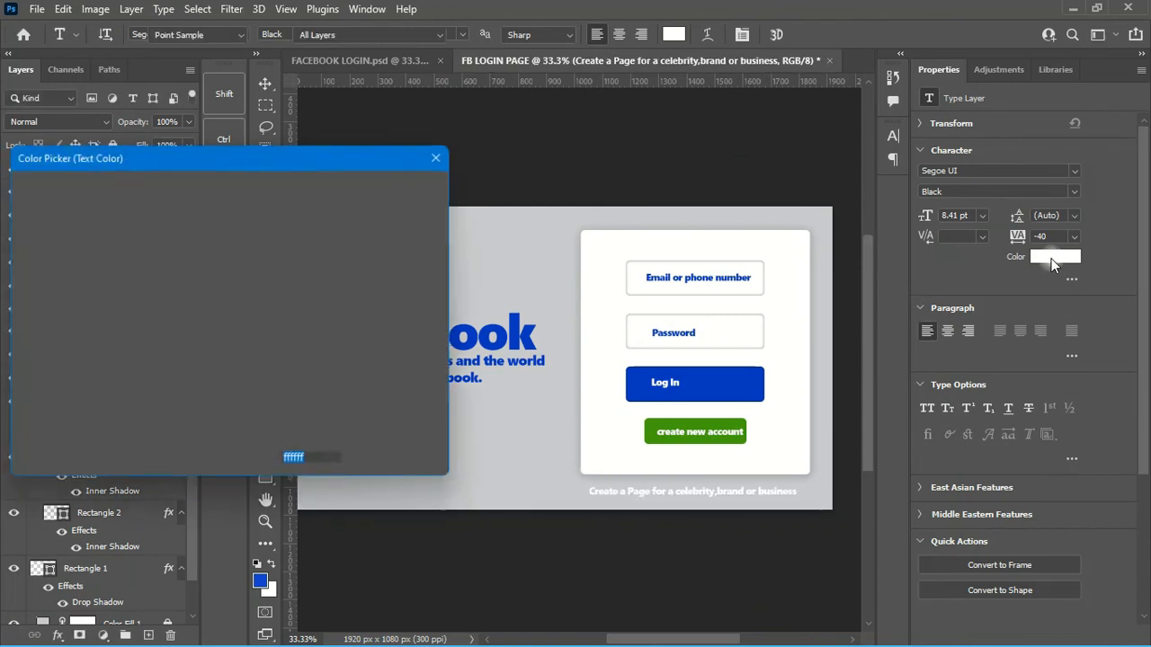
{"action": "left_click_drag", "start_coordinate": [175, 341], "coordinate": [215, 506]}
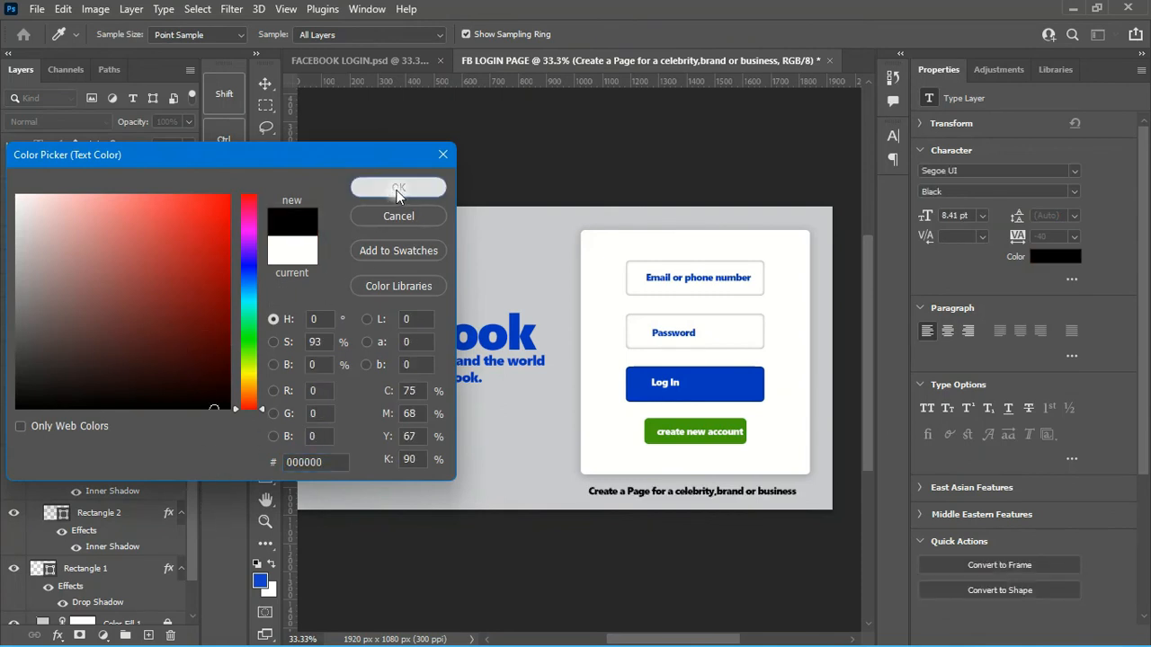
{"action": "left_click", "coordinate": [396, 188]}
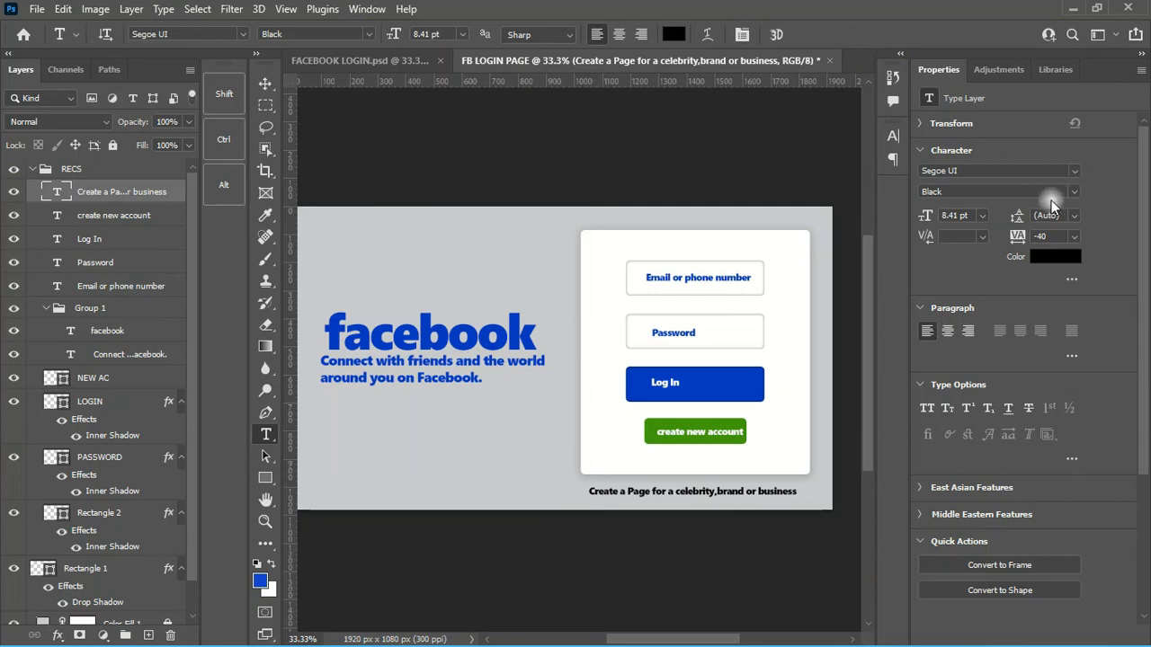
{"action": "left_click", "coordinate": [1073, 195]}
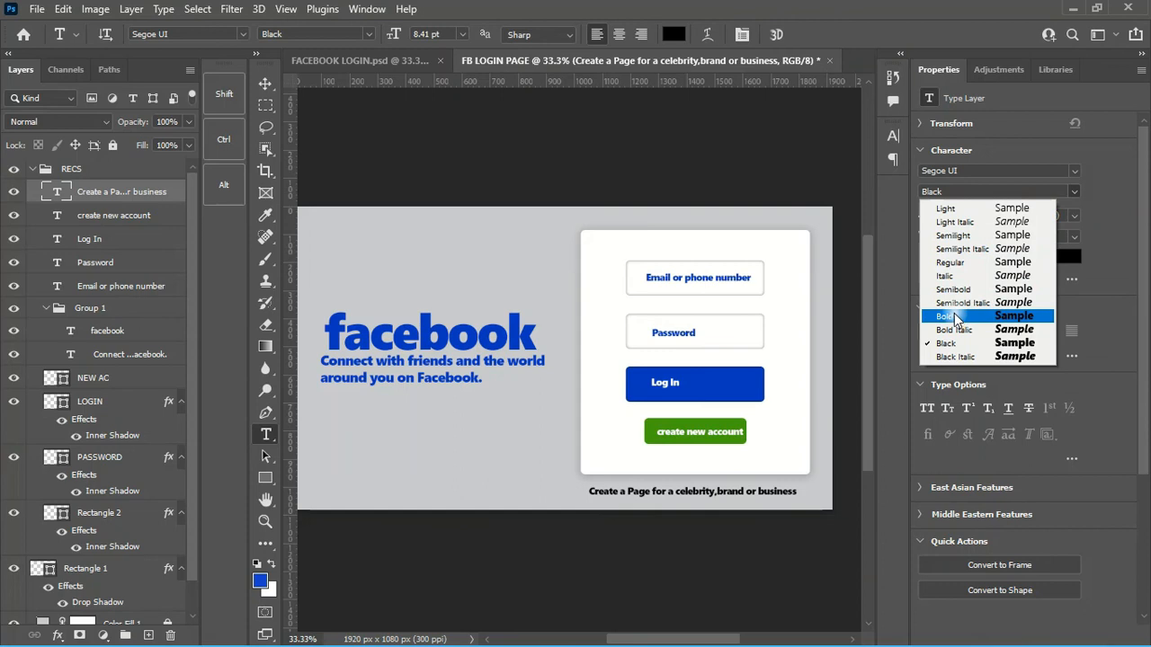
{"action": "left_click", "coordinate": [960, 263]}
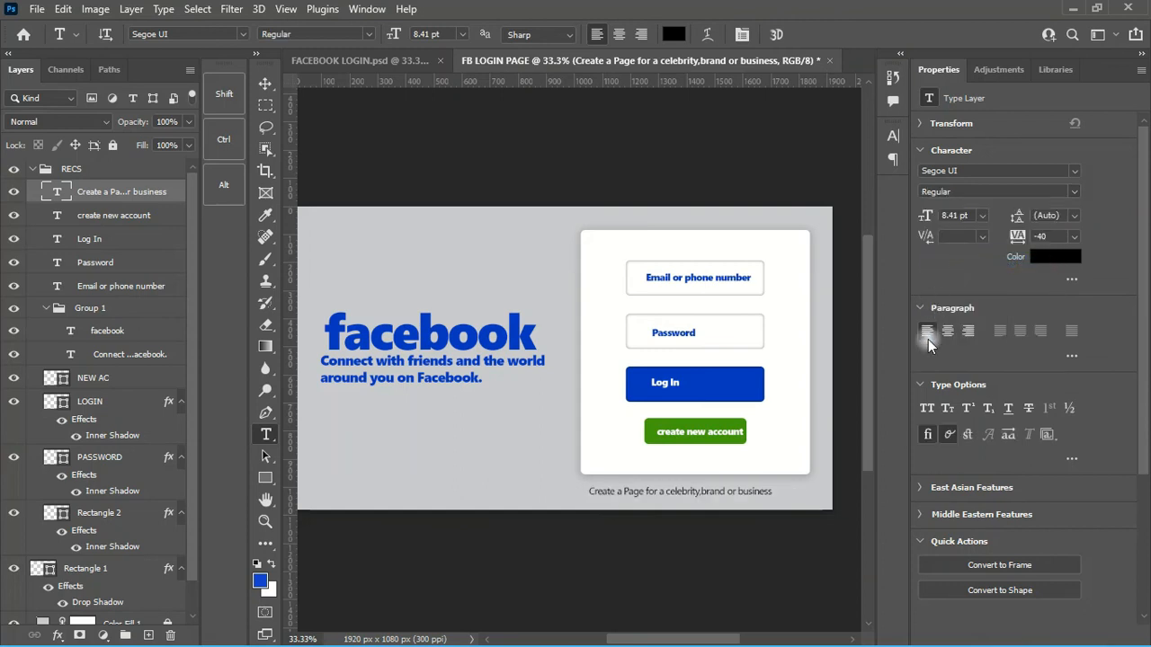
{"action": "left_click", "coordinate": [1071, 191]}
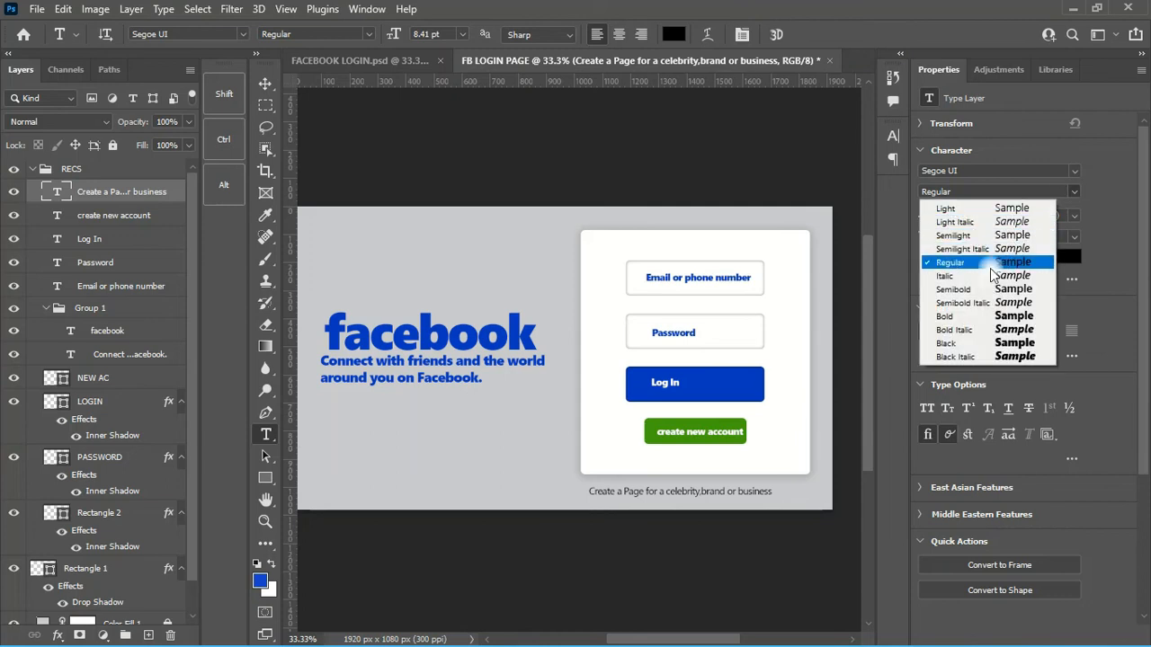
{"action": "left_click", "coordinate": [973, 315]}
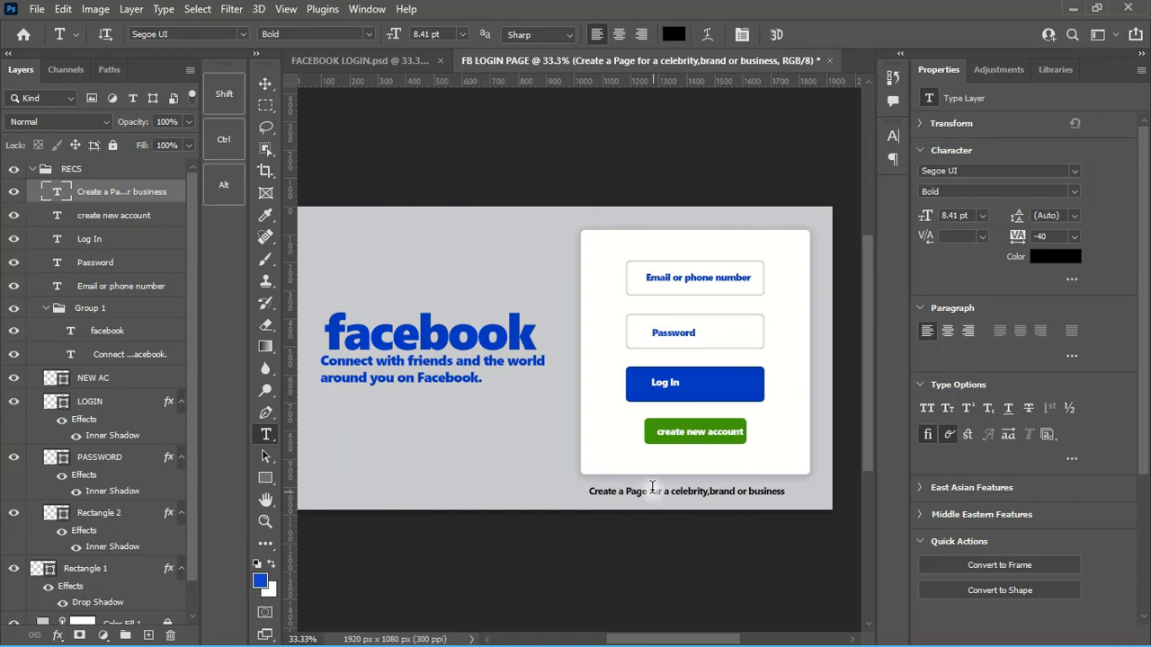
- Set "for a celebrity,brand or business" in the page-creation line to Semibold and end the line with a period
{"action": "left_click_drag", "start_coordinate": [648, 491], "coordinate": [788, 486]}
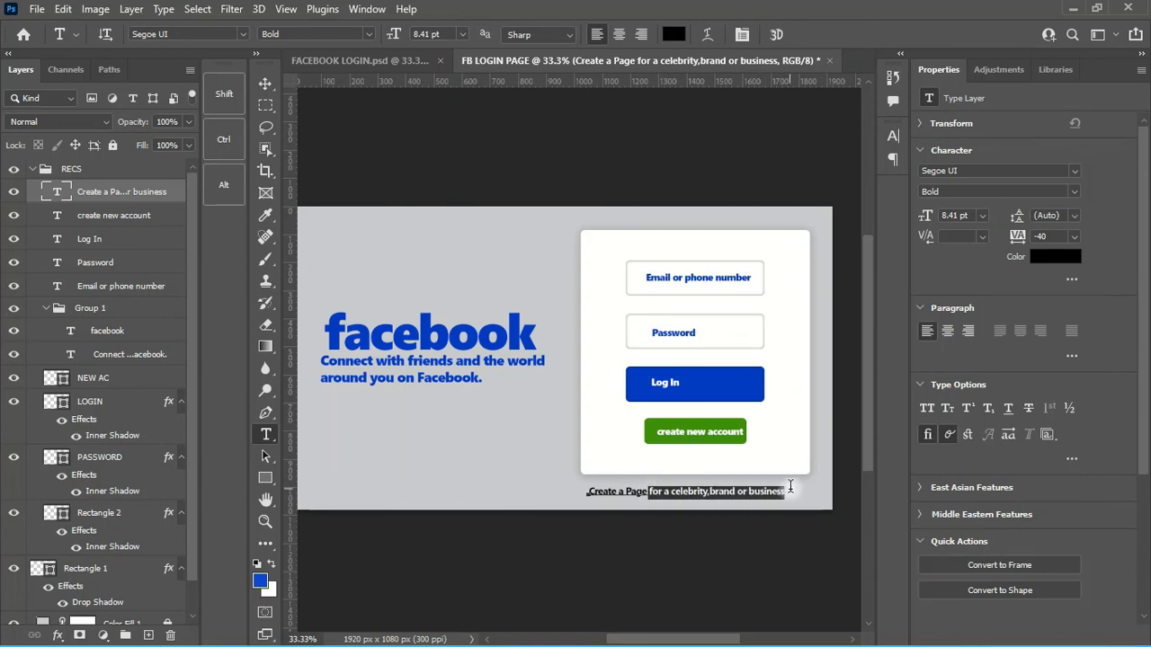
{"action": "left_click", "coordinate": [1072, 193]}
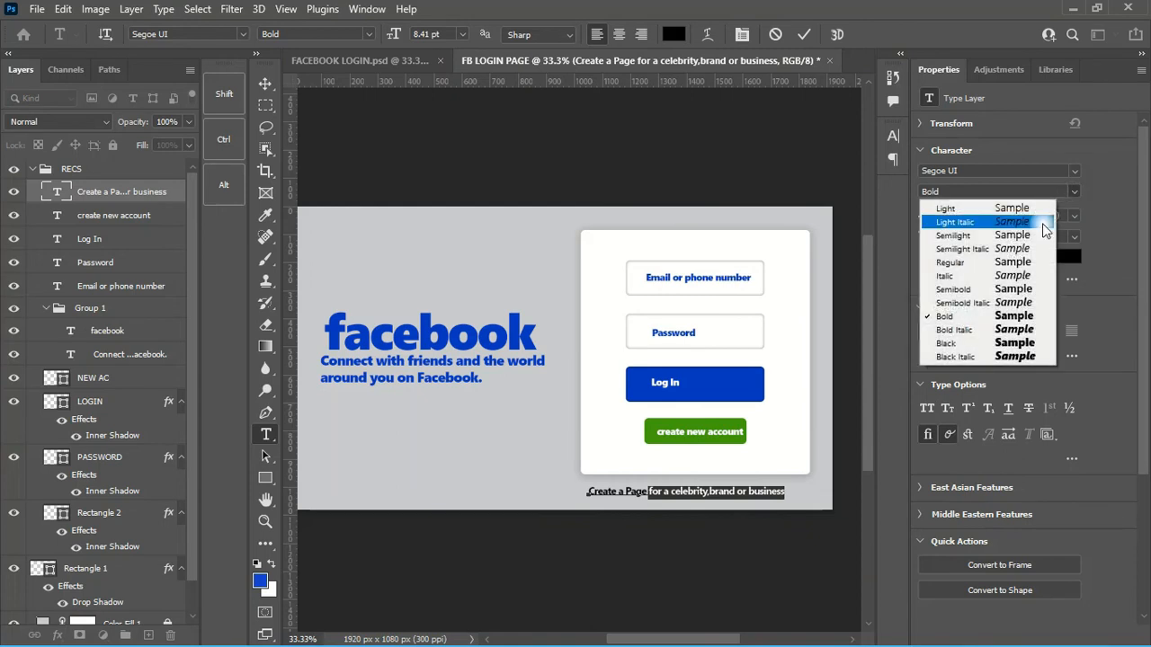
{"action": "left_click", "coordinate": [978, 290]}
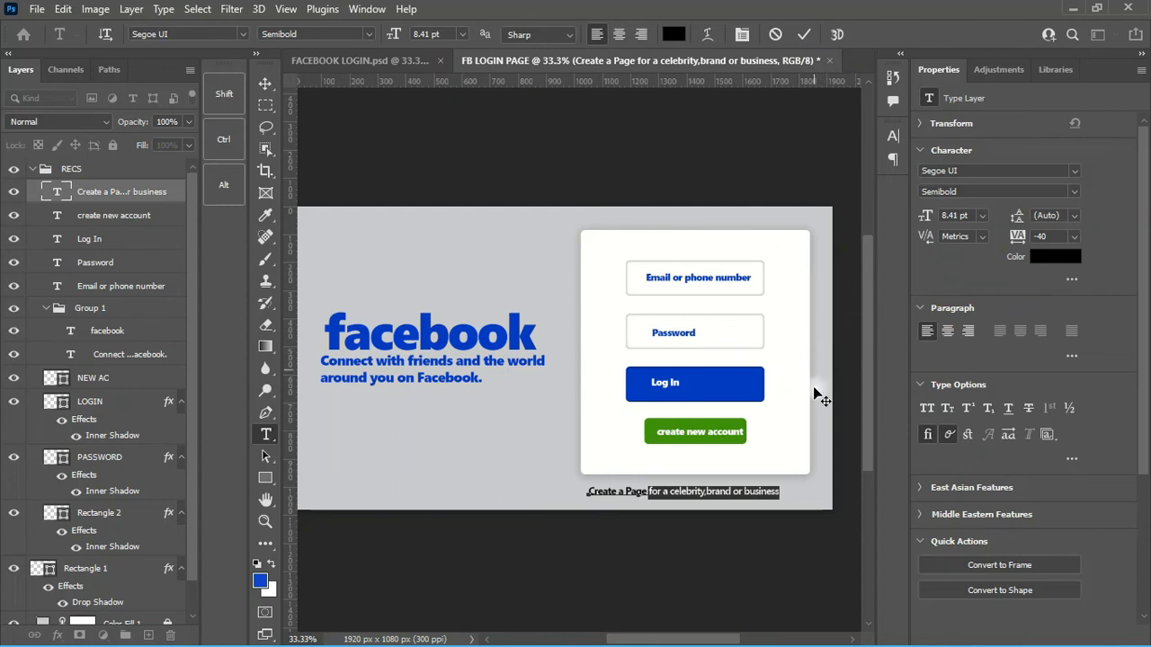
{"action": "left_click", "coordinate": [774, 490]}
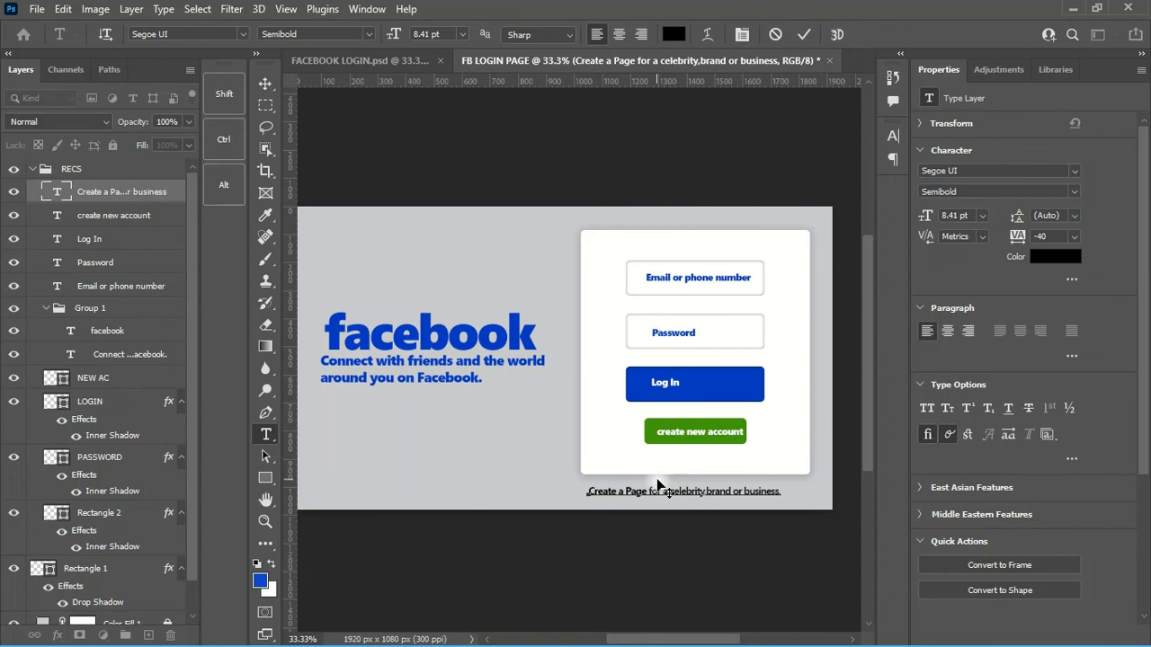
{"action": "left_click", "coordinate": [801, 34]}
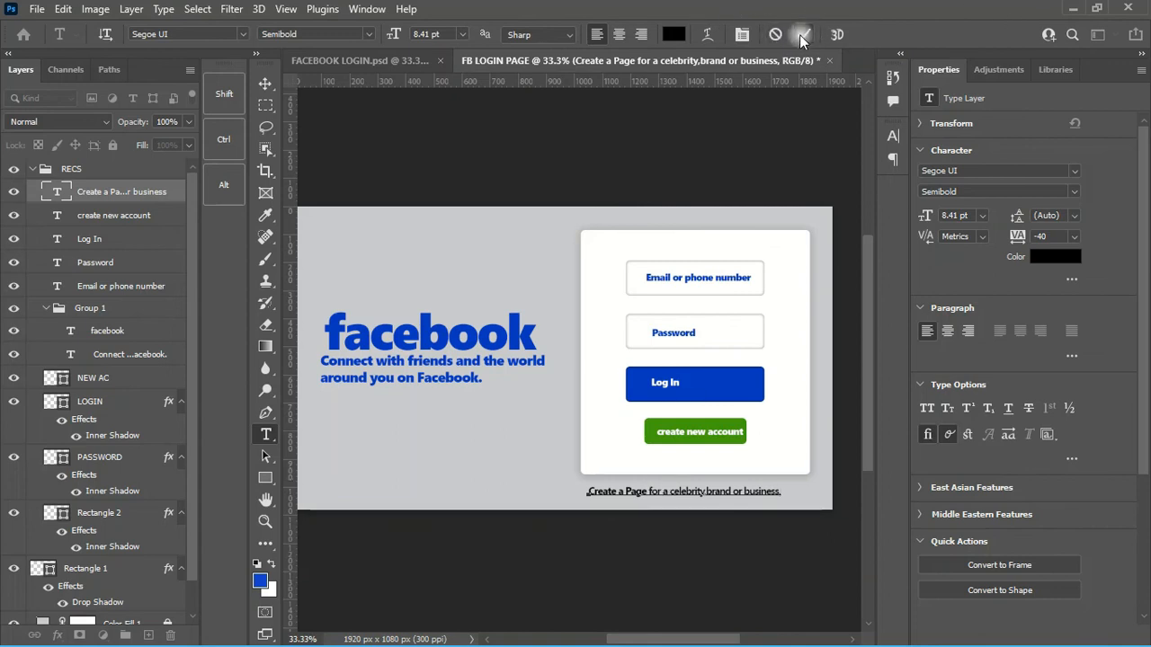
- Check the FACEBOOK LOGIN.psd reference, copy the line "Forgot password" from the Notepad file, and return to the maximized Photoshop document
{"action": "left_click", "coordinate": [394, 59]}
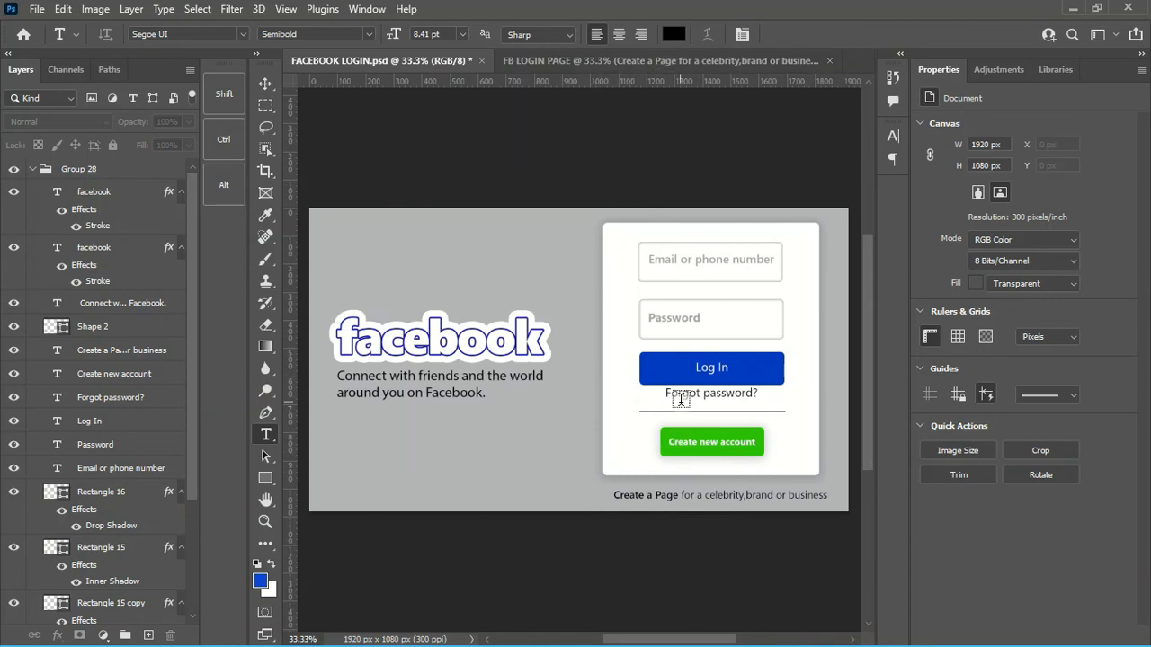
{"action": "left_click", "coordinate": [619, 63]}
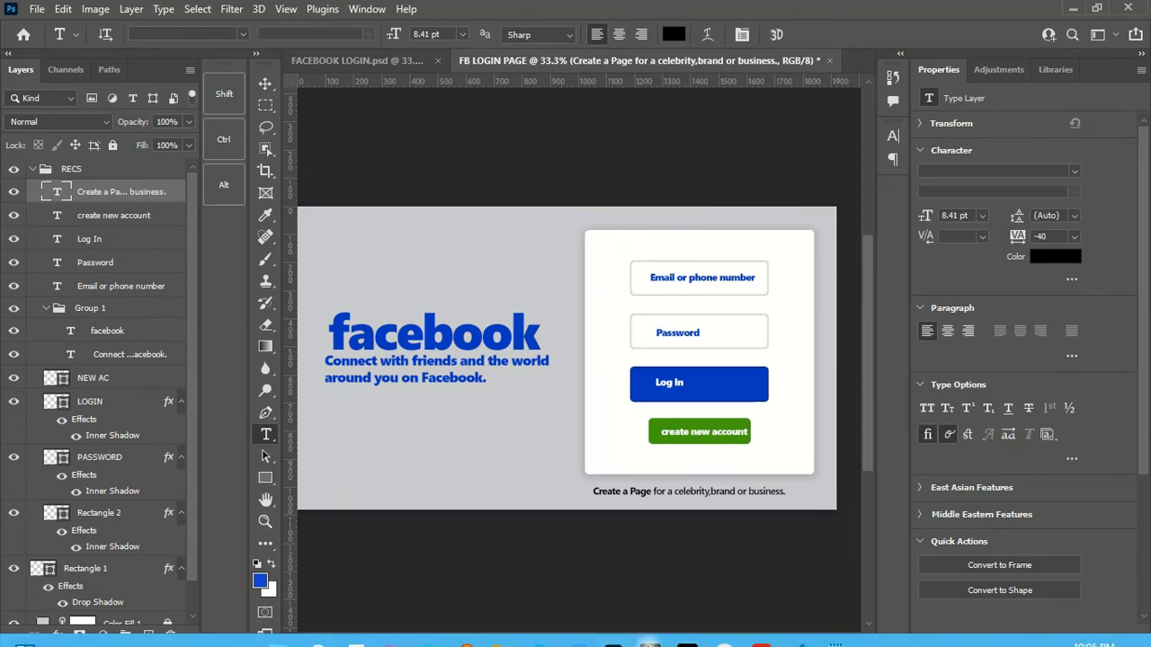
{"action": "left_click", "coordinate": [835, 625]}
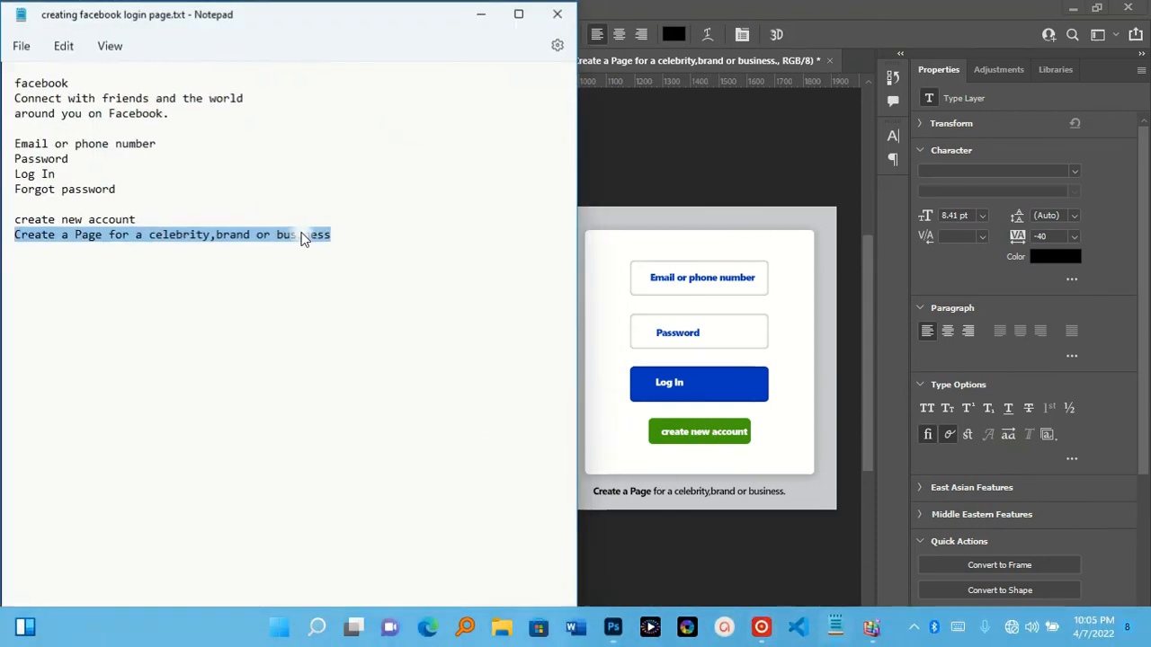
{"action": "left_click_drag", "start_coordinate": [147, 186], "coordinate": [3, 187]}
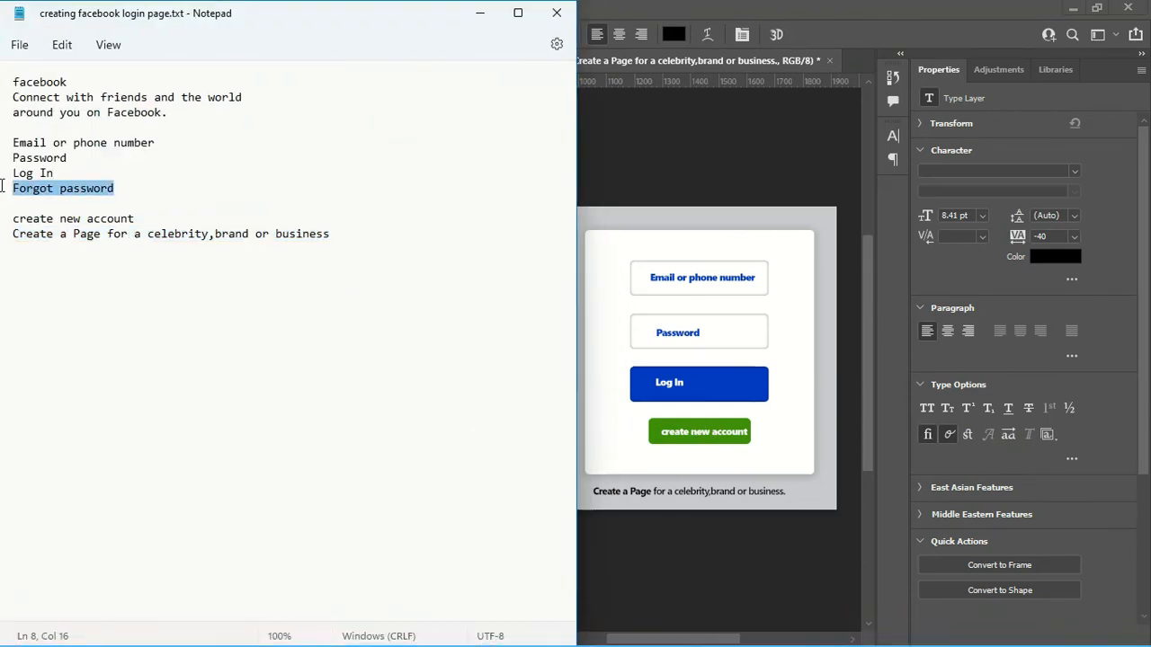
{"action": "right_click", "coordinate": [90, 191]}
{"action": "left_click", "coordinate": [149, 279]}
{"action": "left_click_drag", "start_coordinate": [692, 7], "coordinate": [707, 31]}
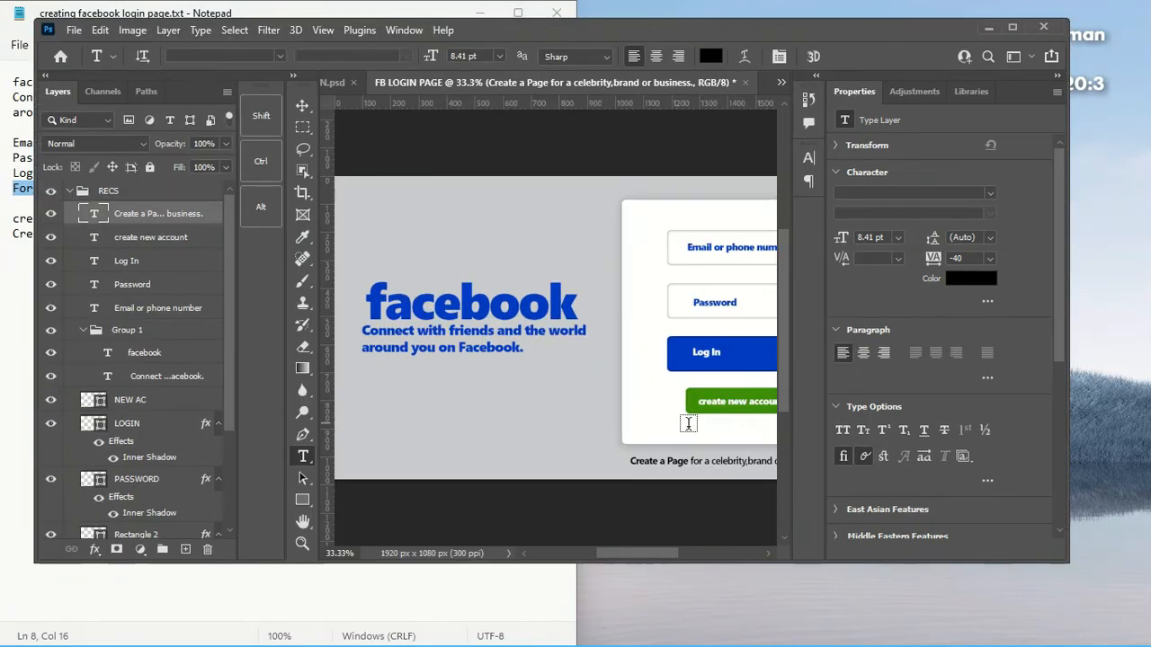
{"action": "left_click", "coordinate": [1010, 27]}
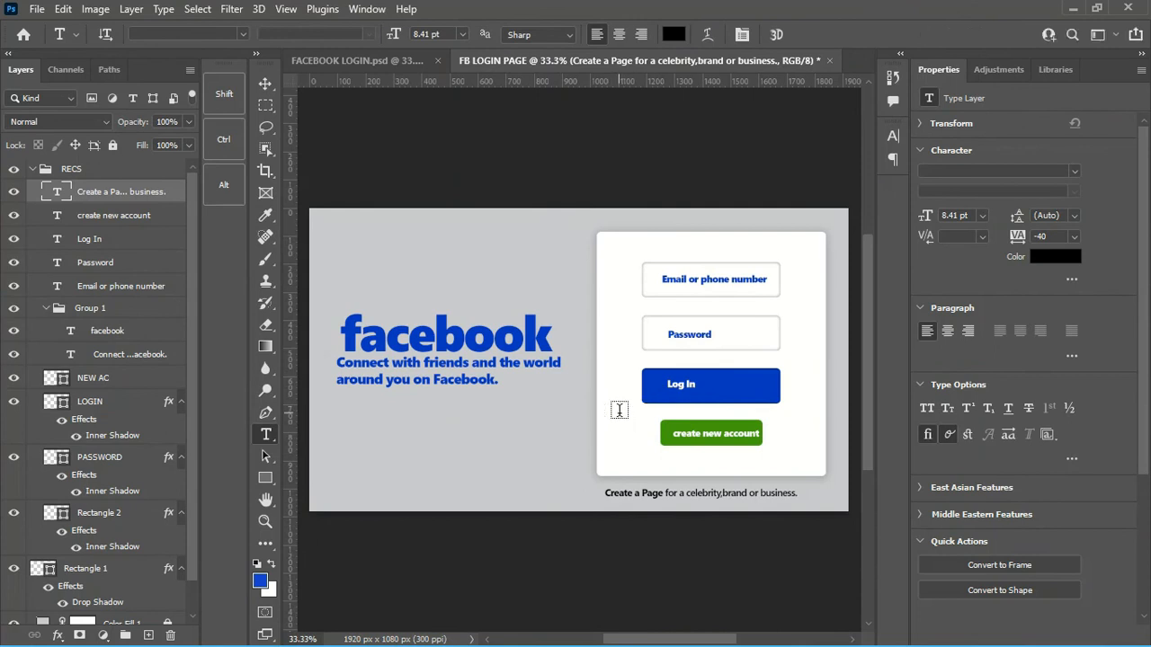
- Add the copied line as a new text layer reading "Forgot password?" between the blue and green buttons
{"action": "left_click", "coordinate": [619, 410]}
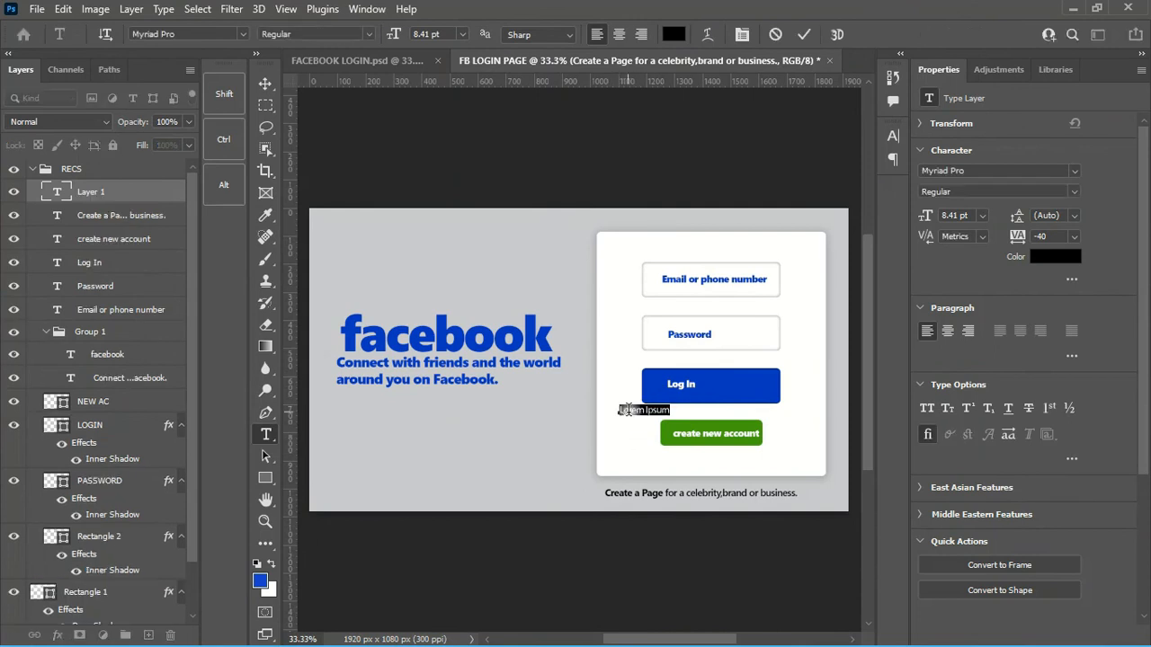
{"action": "key", "text": "ctrl+v"}
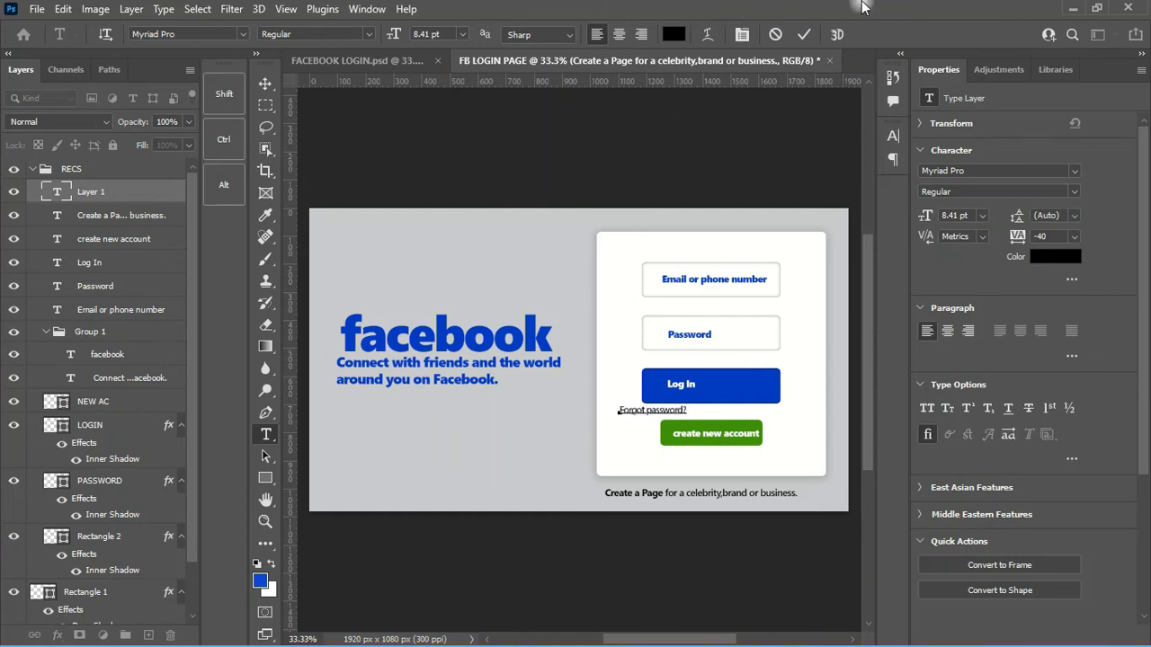
{"action": "left_click", "coordinate": [803, 34]}
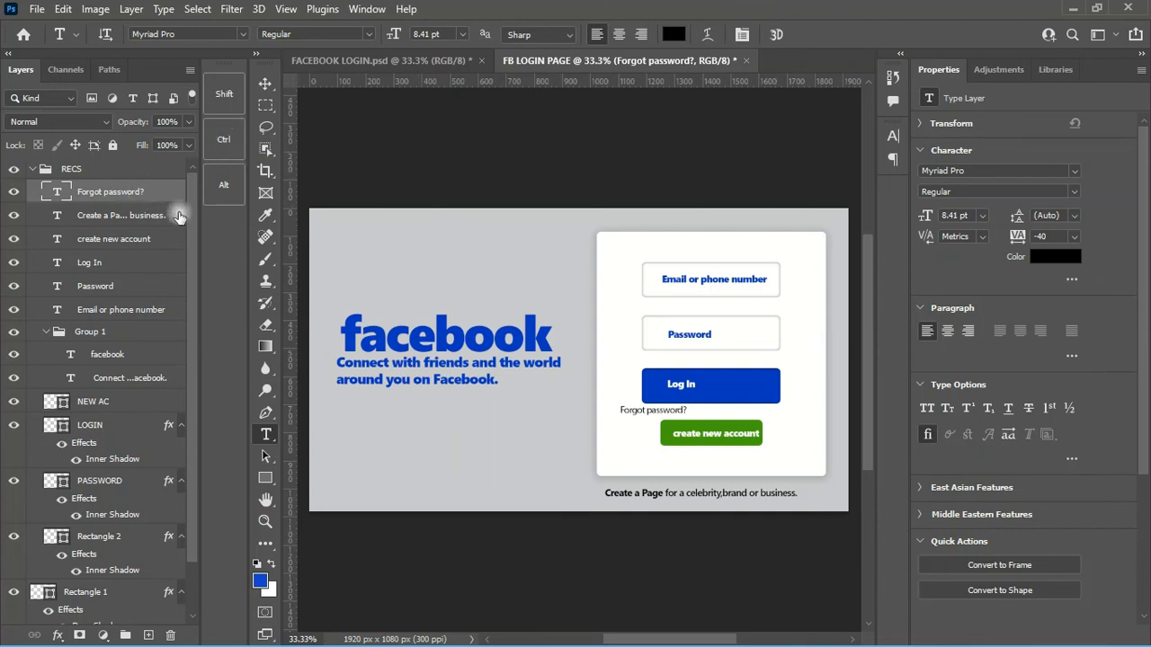
- Center the "Forgot password?" text horizontally on the blue LOGIN button, then deselect the layers
{"action": "scroll", "coordinate": [193, 215], "scroll_direction": "down", "scroll_amount": 2}
{"action": "scroll", "coordinate": [194, 215], "scroll_direction": "up", "scroll_amount": 2}
{"action": "scroll", "coordinate": [191, 228], "scroll_direction": "down", "scroll_amount": 2}
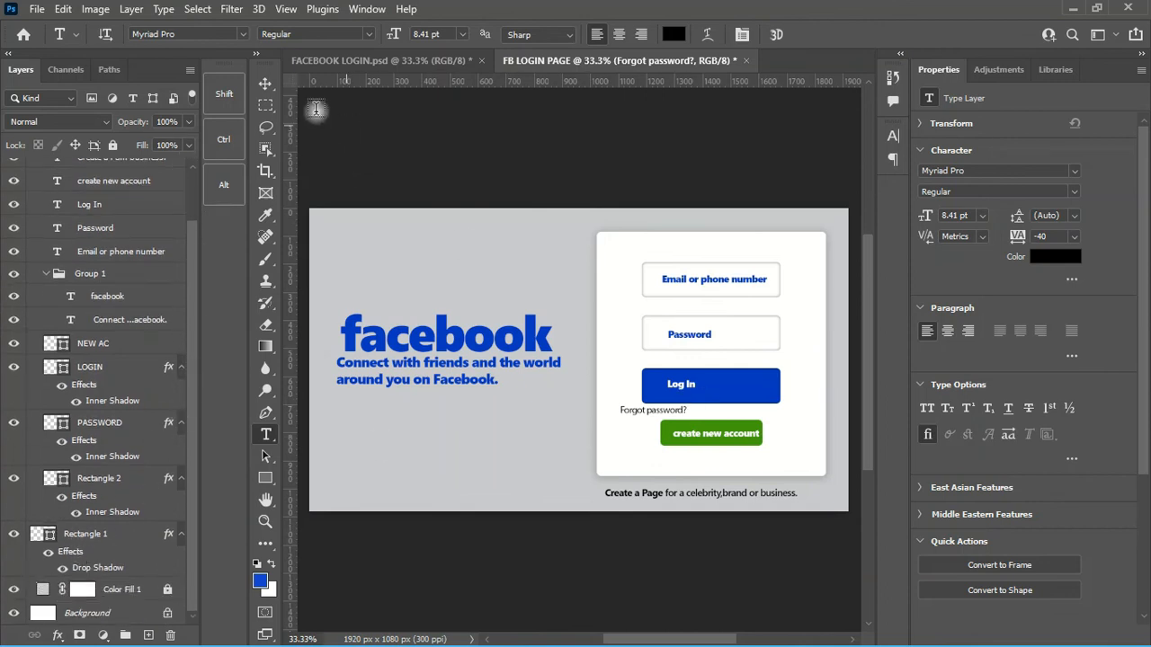
{"action": "key", "text": "v"}
{"action": "left_click", "coordinate": [739, 396]}
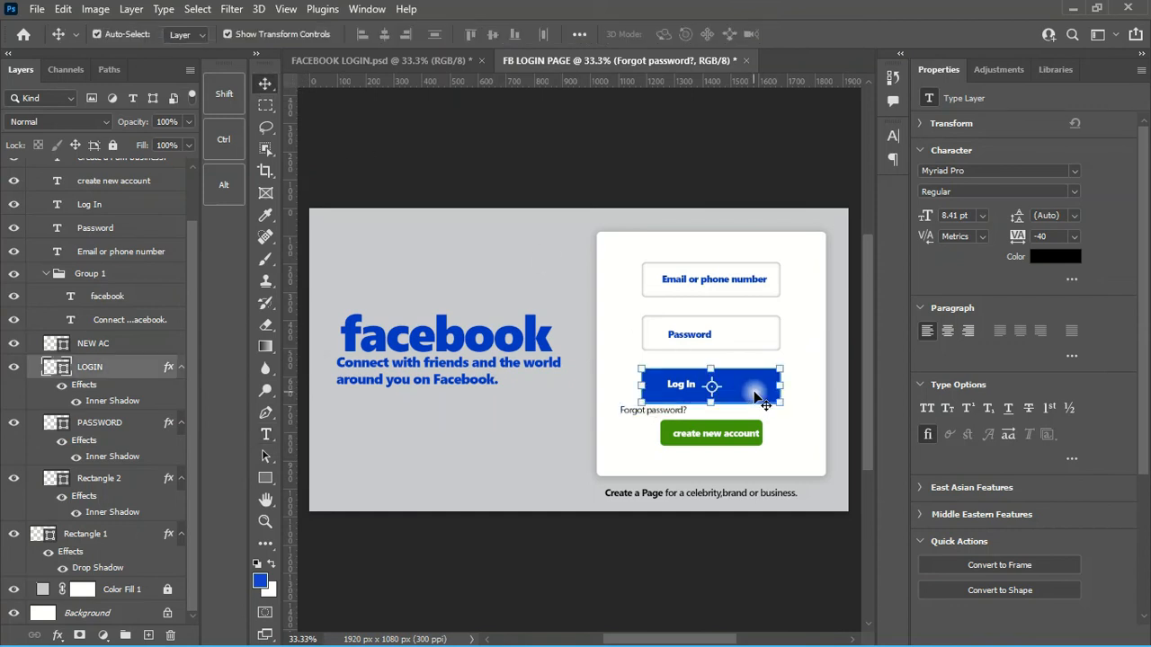
{"action": "scroll", "coordinate": [190, 266], "scroll_direction": "up", "scroll_amount": 3}
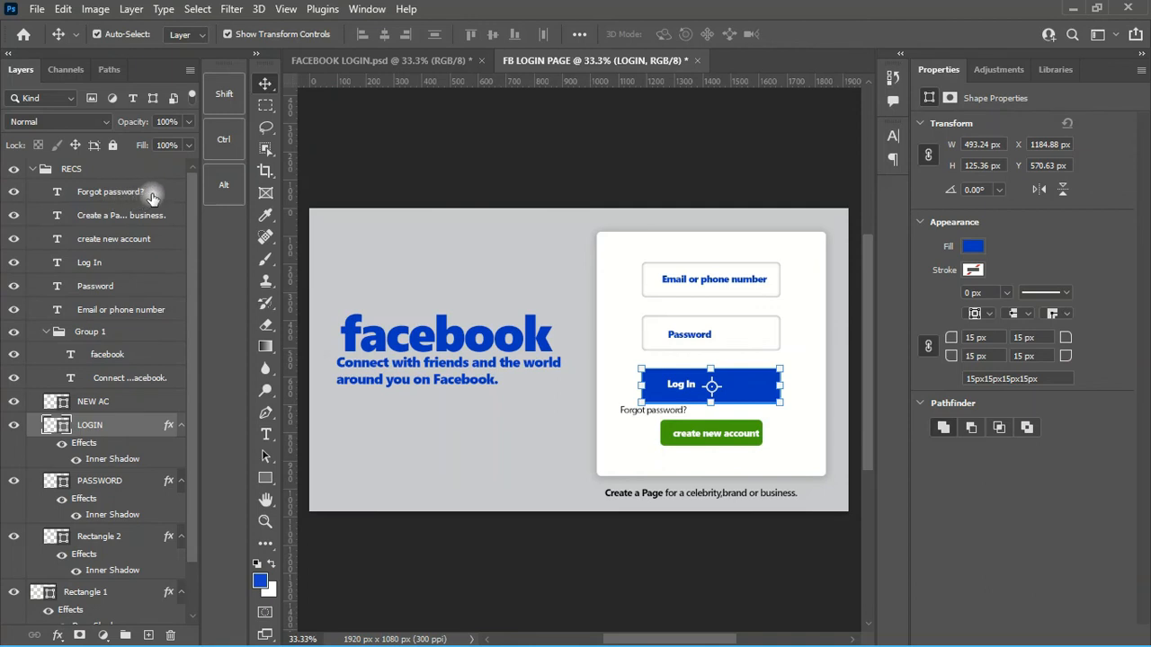
{"action": "left_click", "coordinate": [151, 198], "text": "ctrl"}
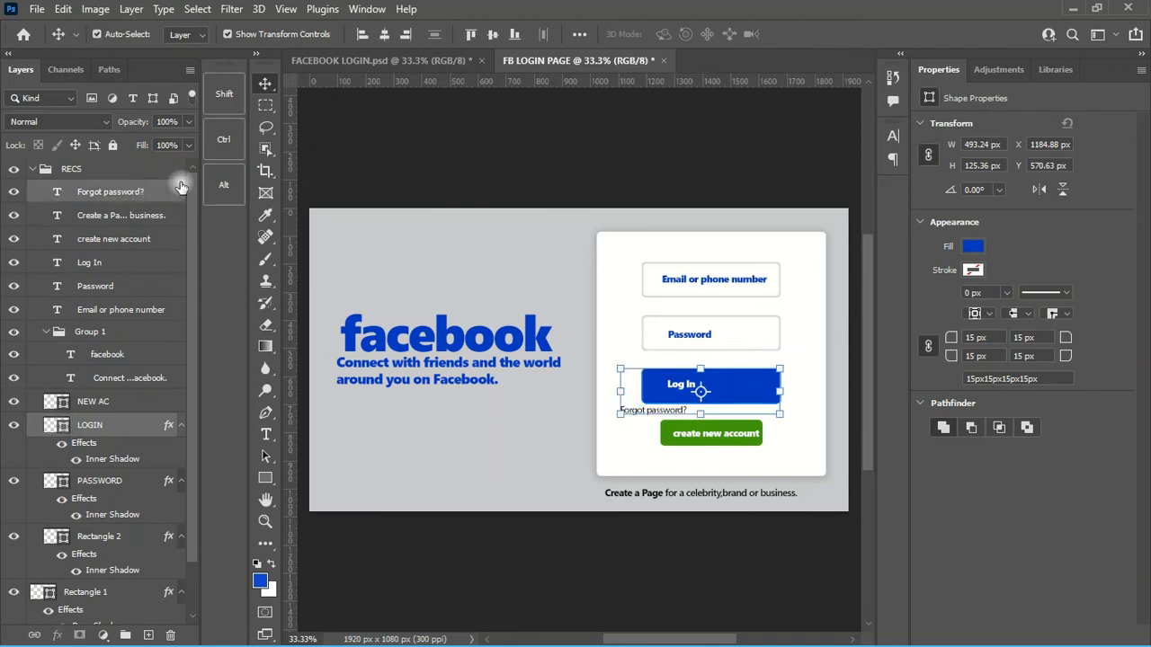
{"action": "left_click", "coordinate": [412, 36]}
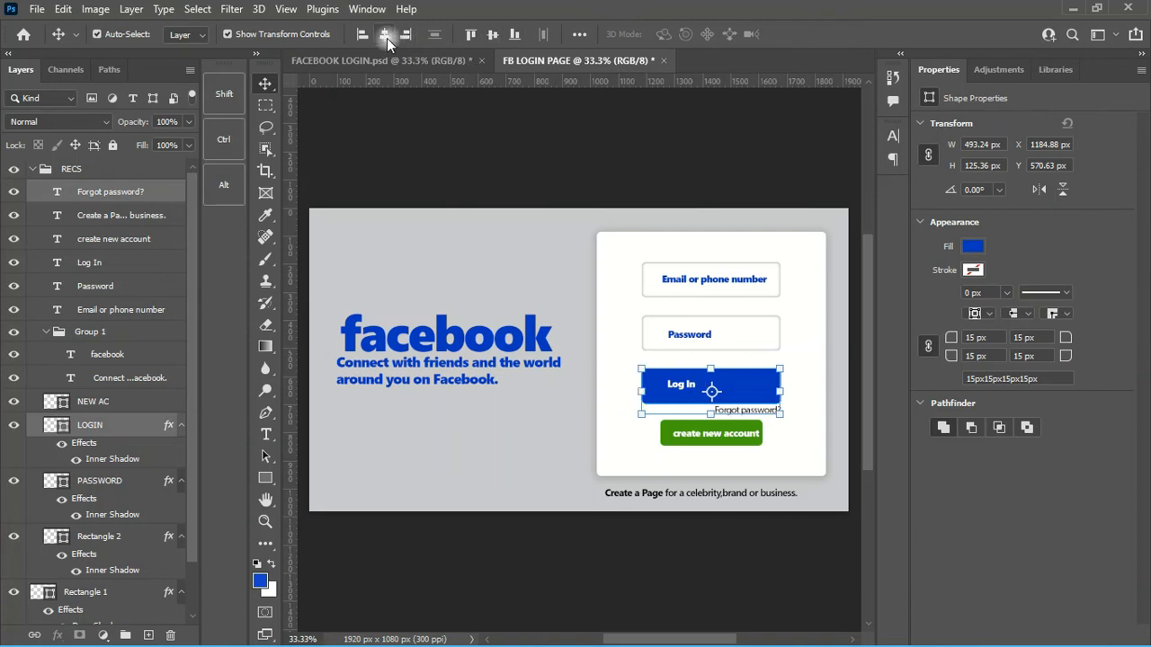
{"action": "left_click", "coordinate": [386, 37]}
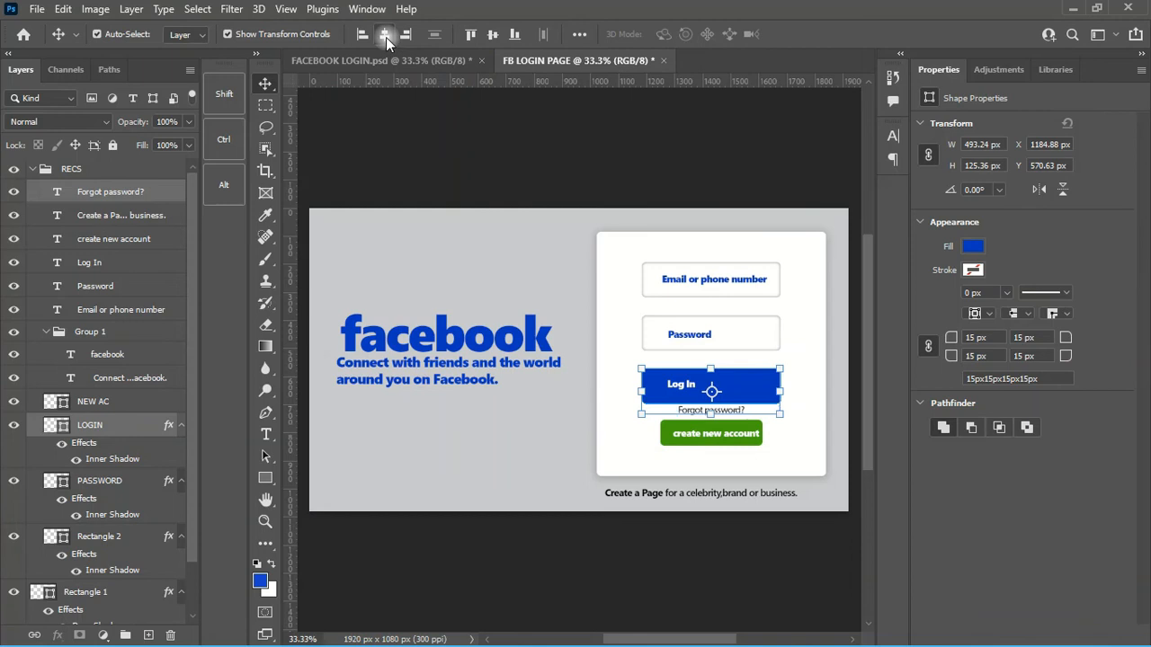
{"action": "left_click", "coordinate": [789, 148]}
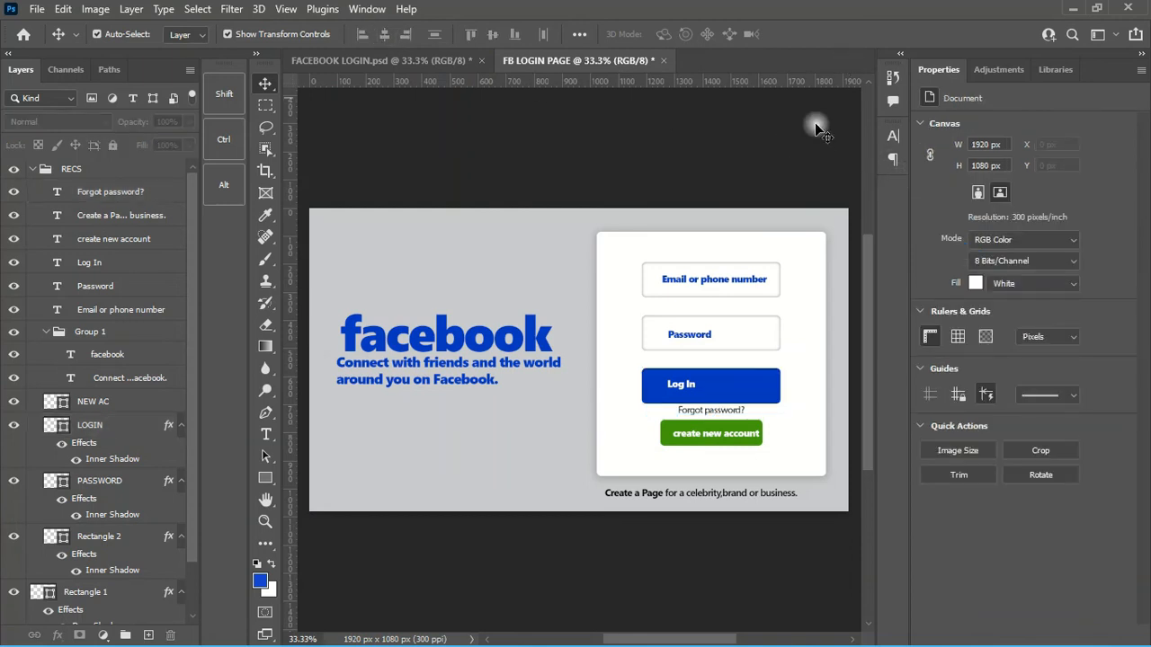
- Lock the white card's Rectangle 1 layer completely
{"action": "left_click", "coordinate": [809, 434]}
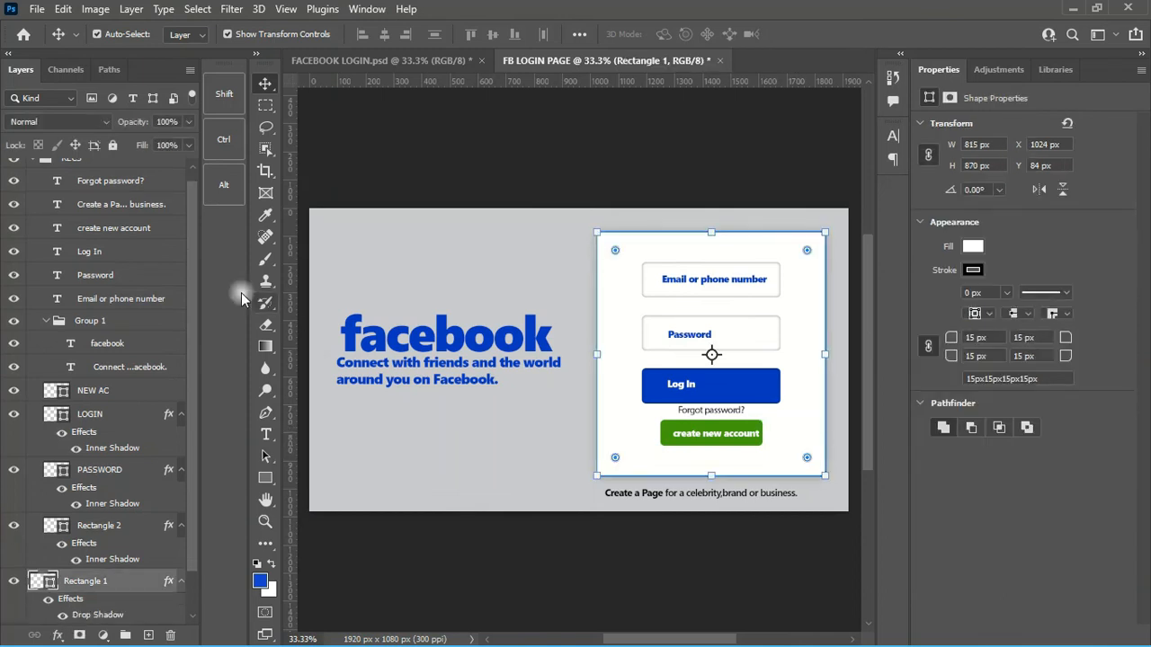
{"action": "left_click_drag", "start_coordinate": [195, 217], "coordinate": [195, 251]}
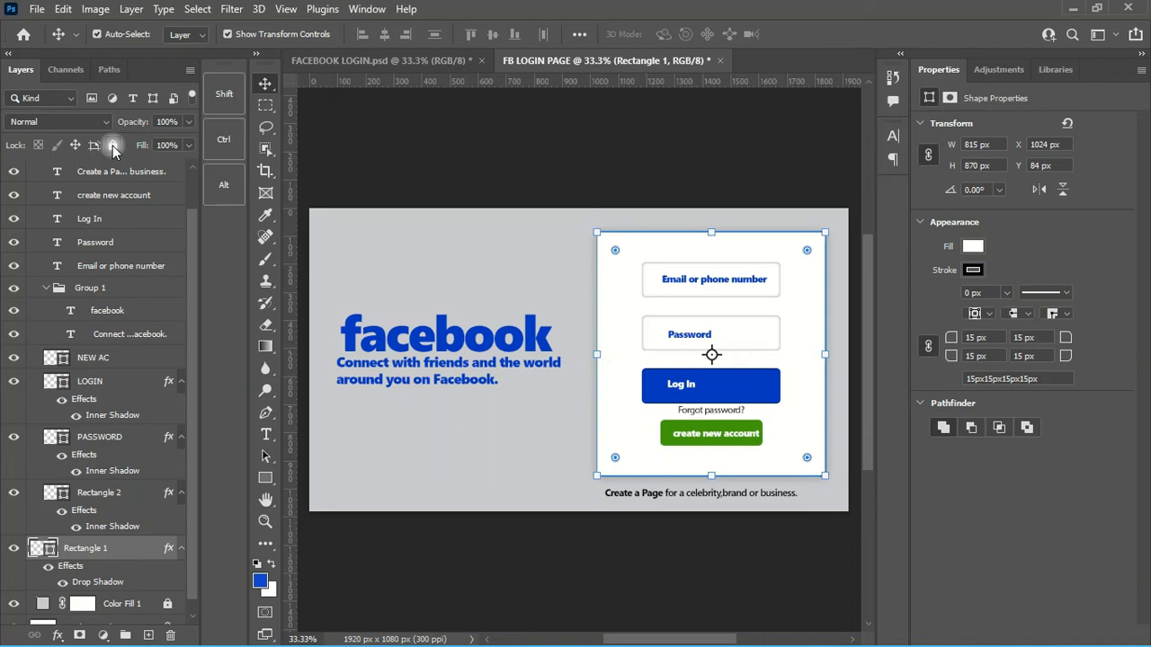
{"action": "left_click", "coordinate": [112, 146]}
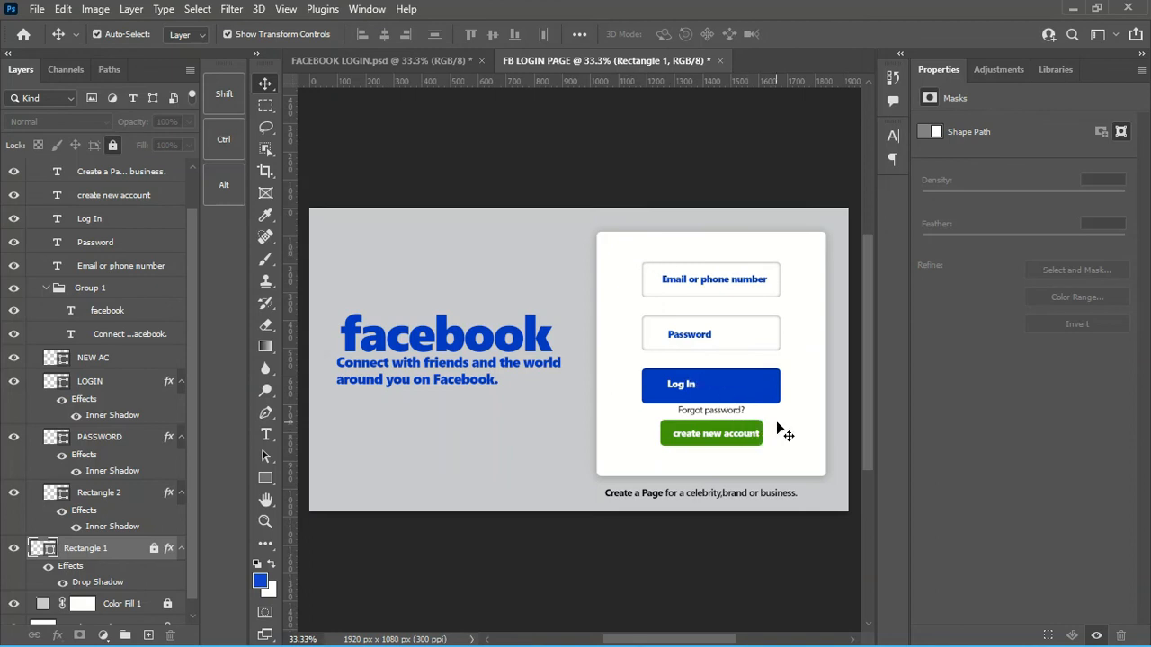
- Move the green button and its "create new account" label down together to a Y position of about 813 px, and deselect
{"action": "left_click_drag", "start_coordinate": [814, 459], "coordinate": [656, 394]}
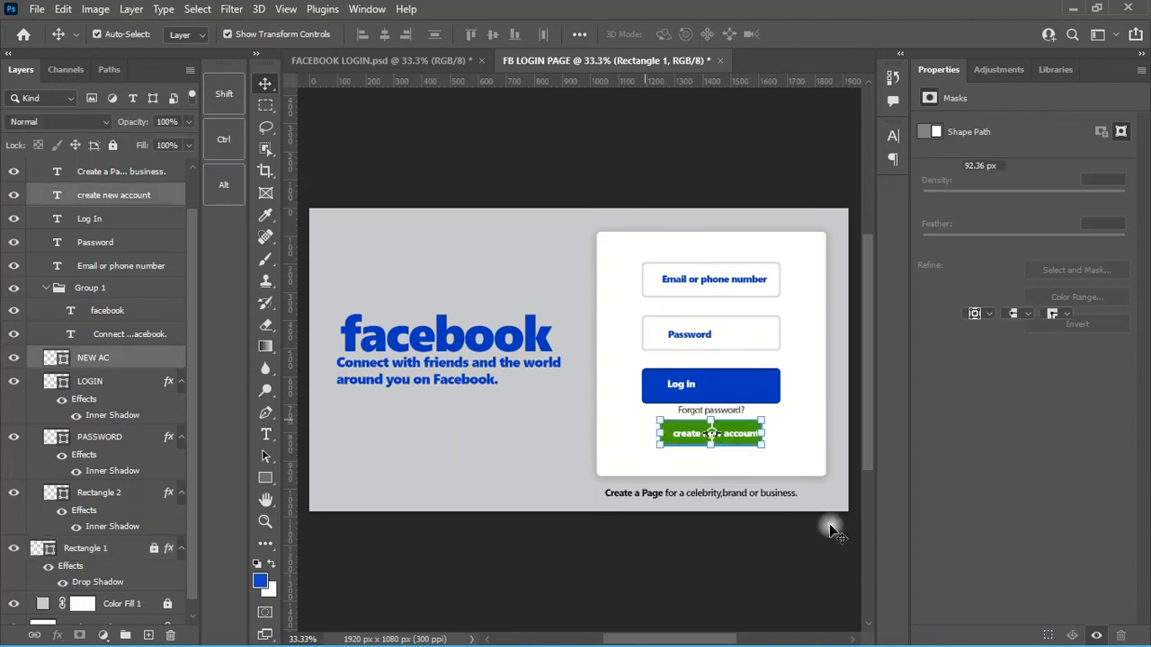
{"action": "key", "text": "shift+Down"}
{"action": "key", "text": "shift+Down"}
{"action": "key", "text": "shift+Down"}
{"action": "key", "text": "shift+Down"}
{"action": "key", "text": "shift+Down"}
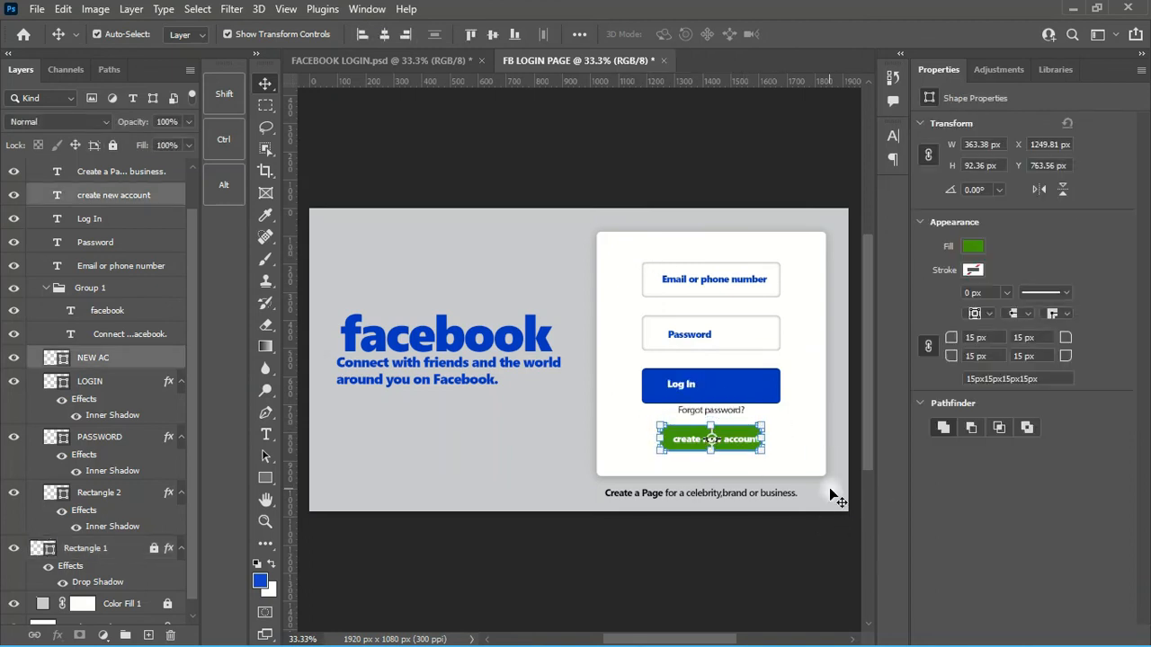
{"action": "key", "text": "shift+Down"}
{"action": "key", "text": "shift+Down"}
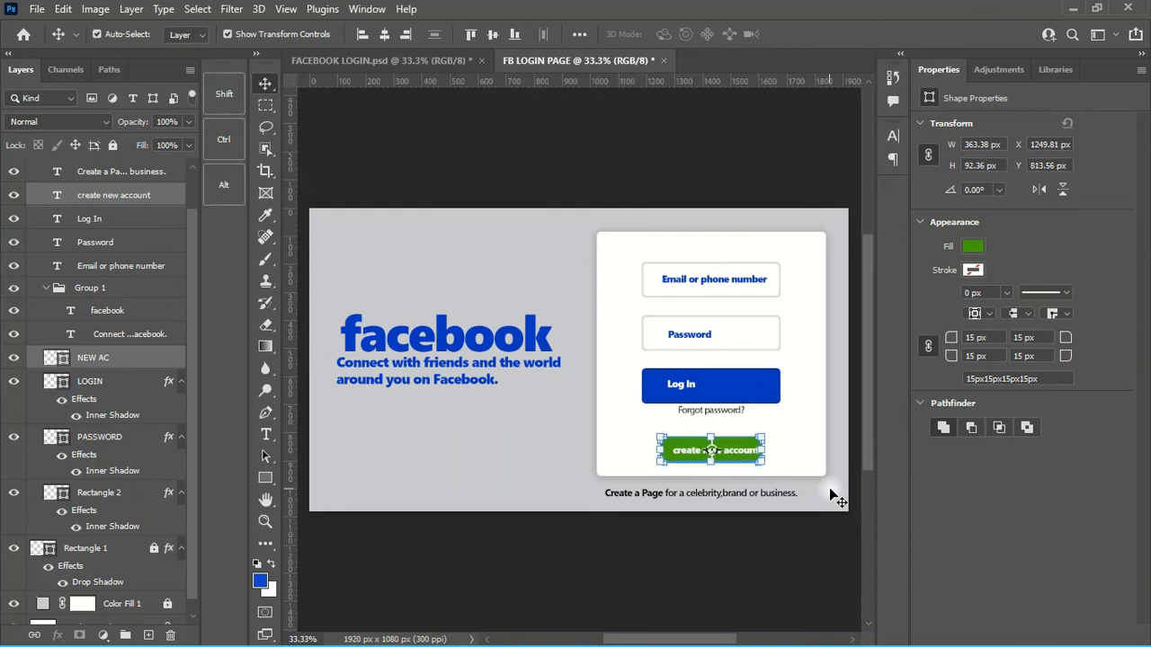
{"action": "key", "text": "Up"}
{"action": "left_click", "coordinate": [827, 244]}
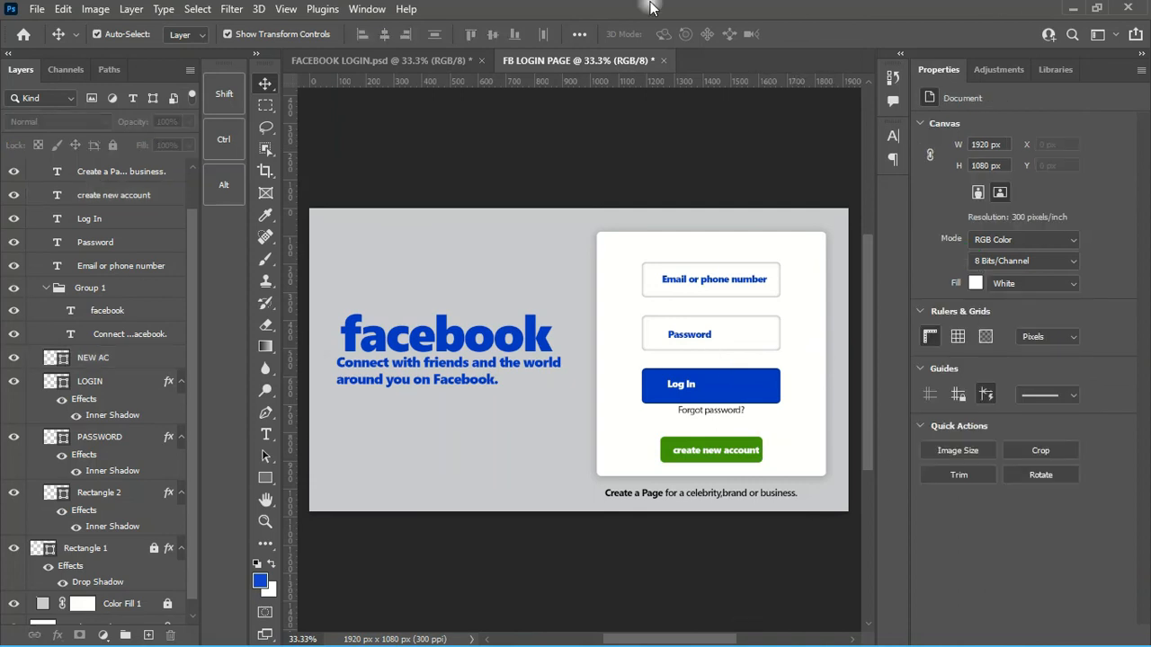
- Check the divider line in the FACEBOOK LOGIN.psd reference, then place vertical guides along both side edges of the form fields in FB LOGIN PAGE
{"action": "left_click", "coordinate": [399, 59]}
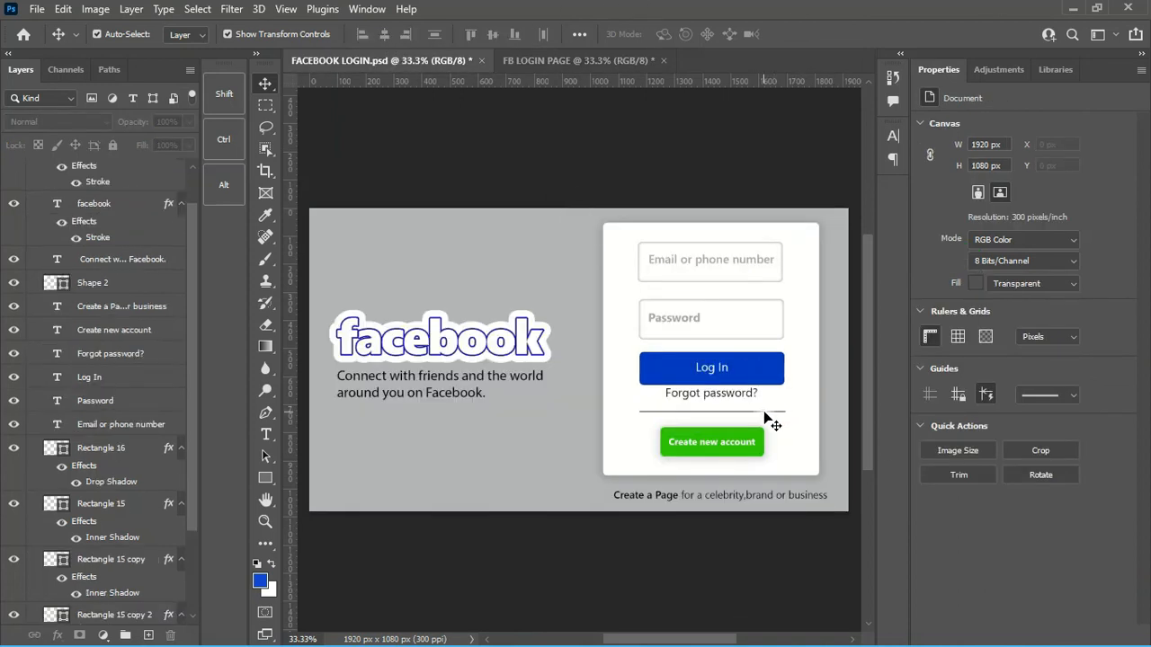
{"action": "left_click", "coordinate": [576, 60]}
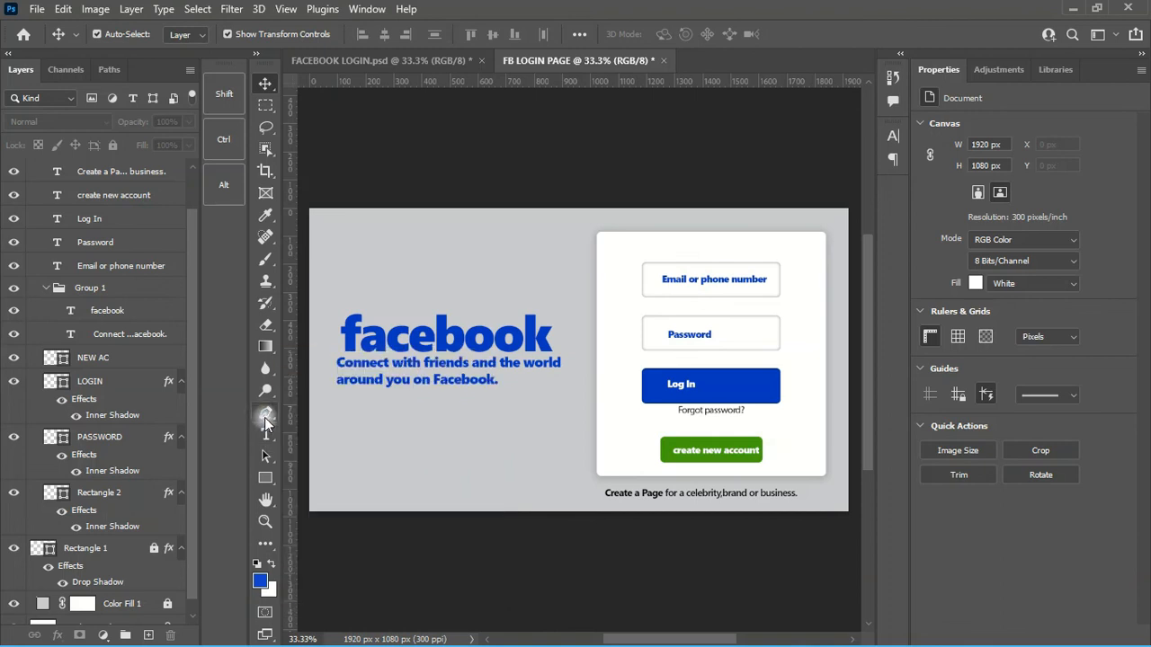
{"action": "left_click", "coordinate": [265, 416]}
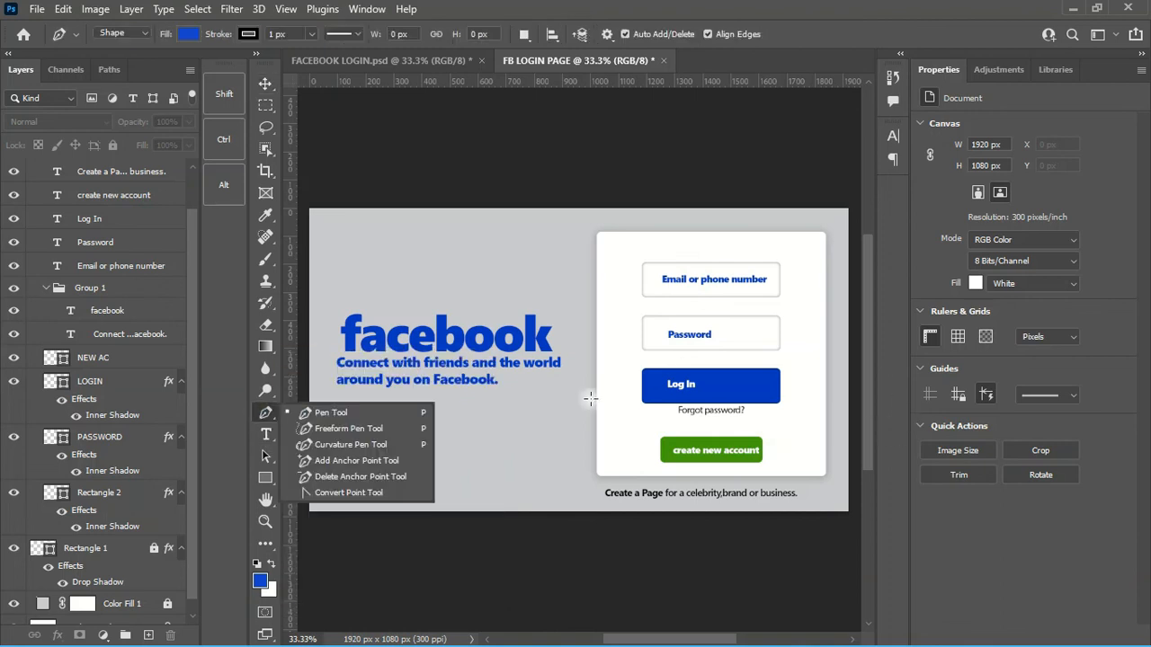
{"action": "left_click", "coordinate": [417, 65]}
{"action": "left_click", "coordinate": [585, 60]}
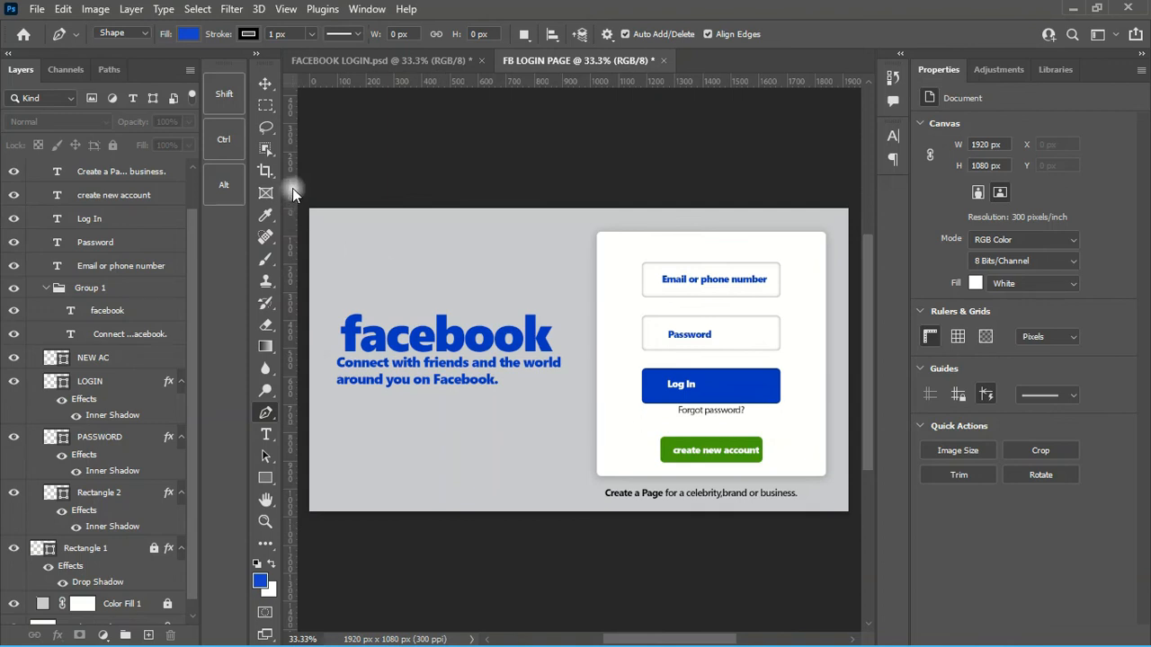
{"action": "left_click_drag", "start_coordinate": [292, 190], "coordinate": [641, 231]}
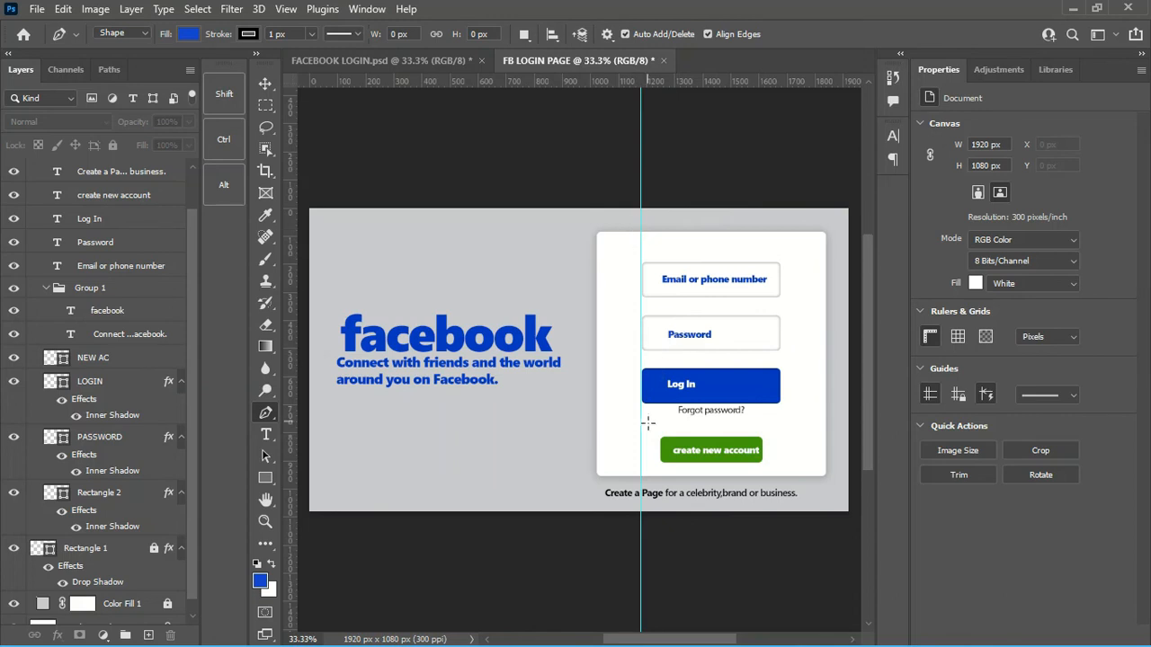
{"action": "left_click_drag", "start_coordinate": [295, 143], "coordinate": [780, 174]}
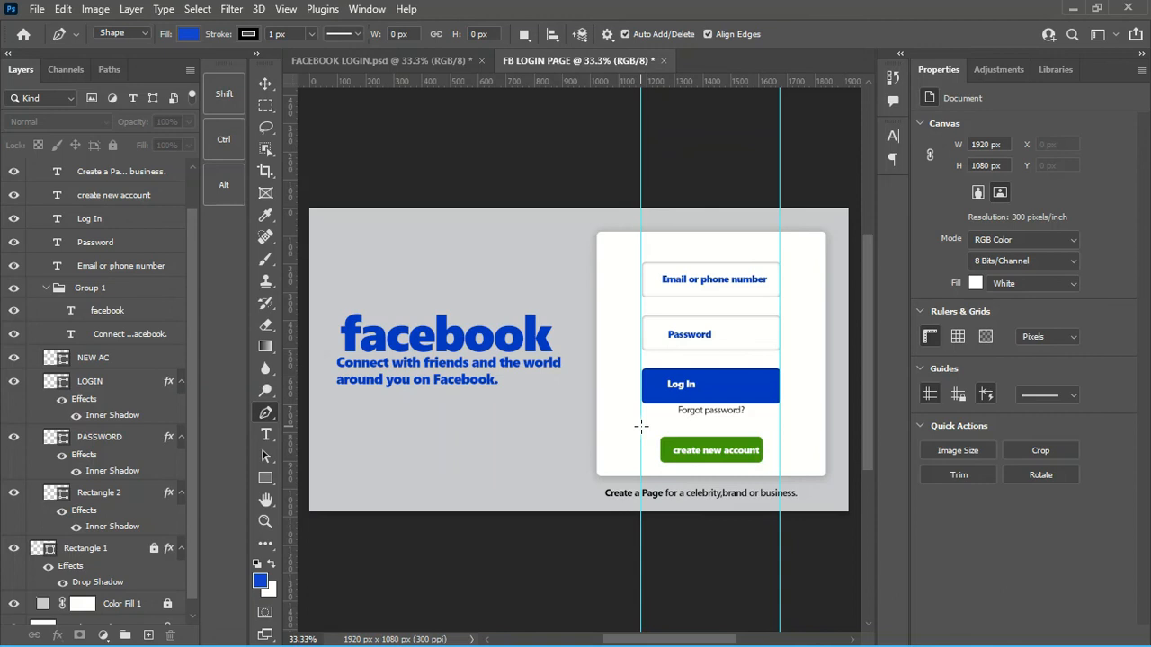
- Draw a horizontal line about 489 px wide between the guides under "Forgot password?" with the Pen tool, using a 3 px black stroke
{"action": "left_click", "coordinate": [640, 426]}
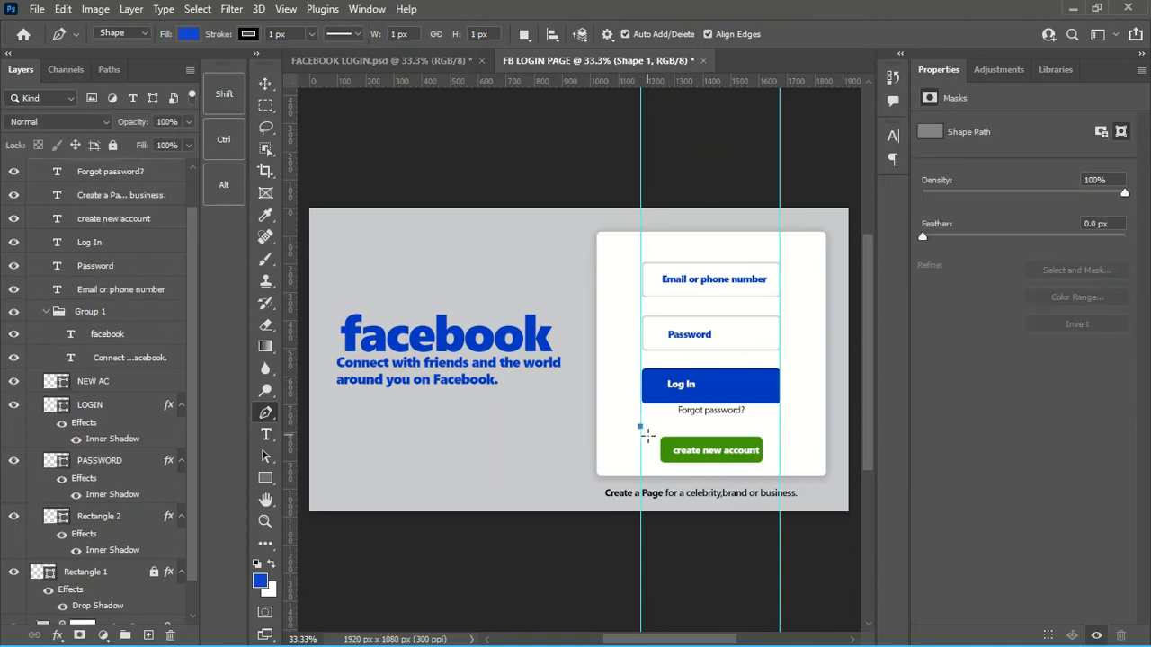
{"action": "left_click", "coordinate": [779, 426]}
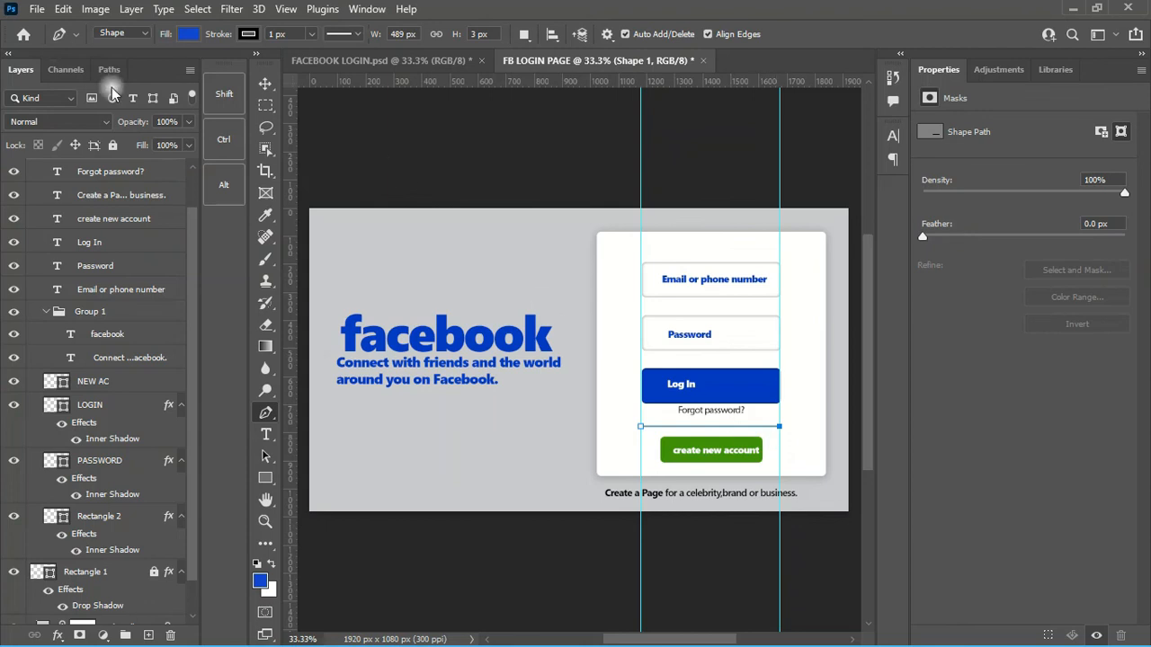
{"action": "left_click", "coordinate": [280, 36]}
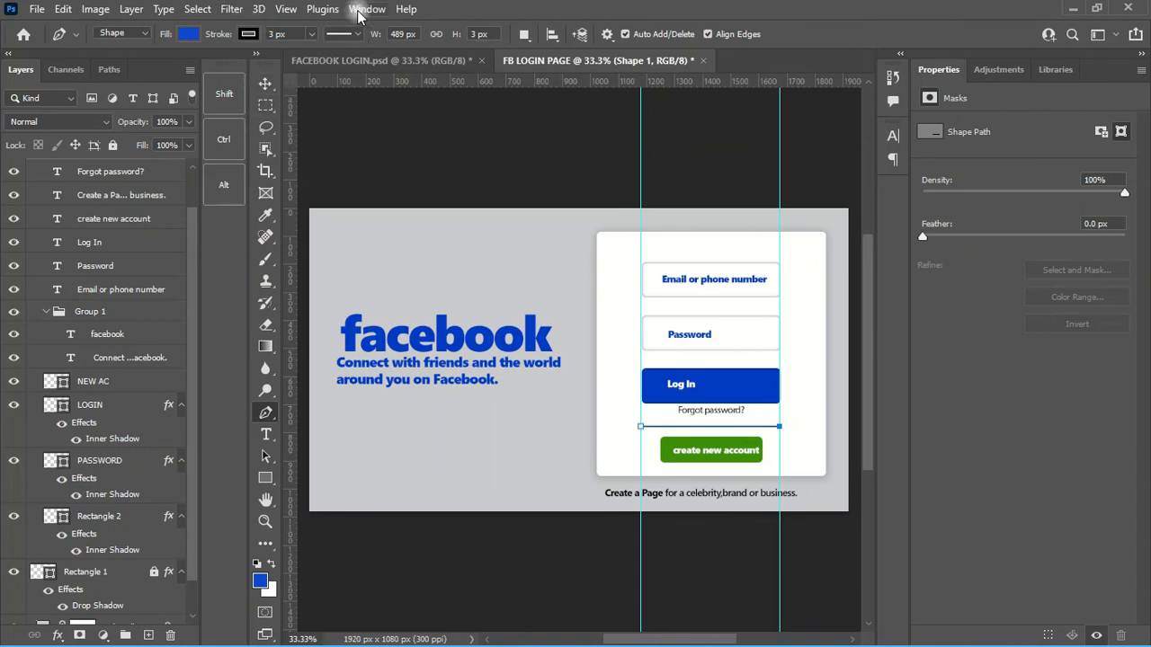
{"action": "left_click", "coordinate": [266, 85]}
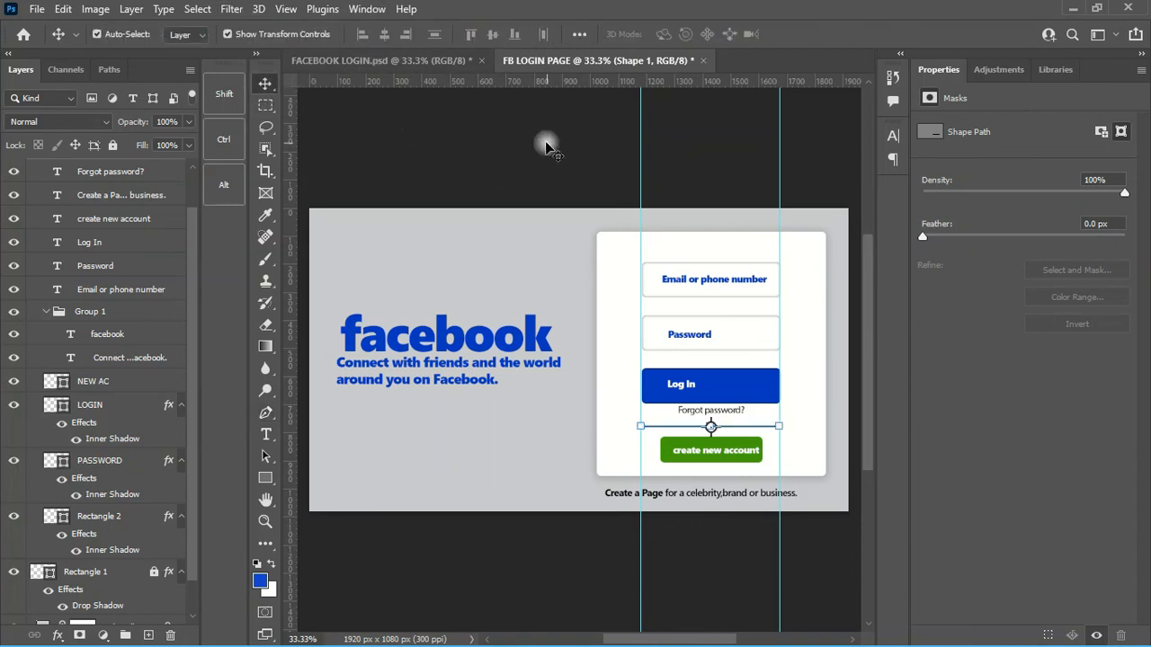
{"action": "left_click", "coordinate": [546, 146]}
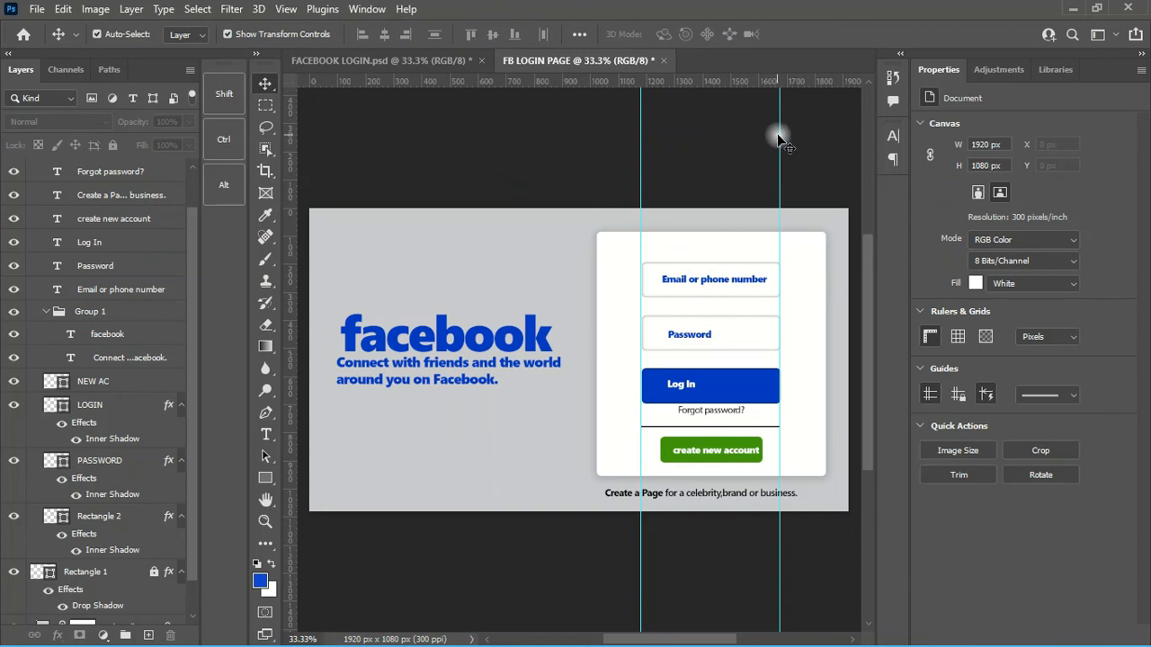
- Move both vertical guides off the canvas
{"action": "left_click_drag", "start_coordinate": [779, 130], "coordinate": [890, 135]}
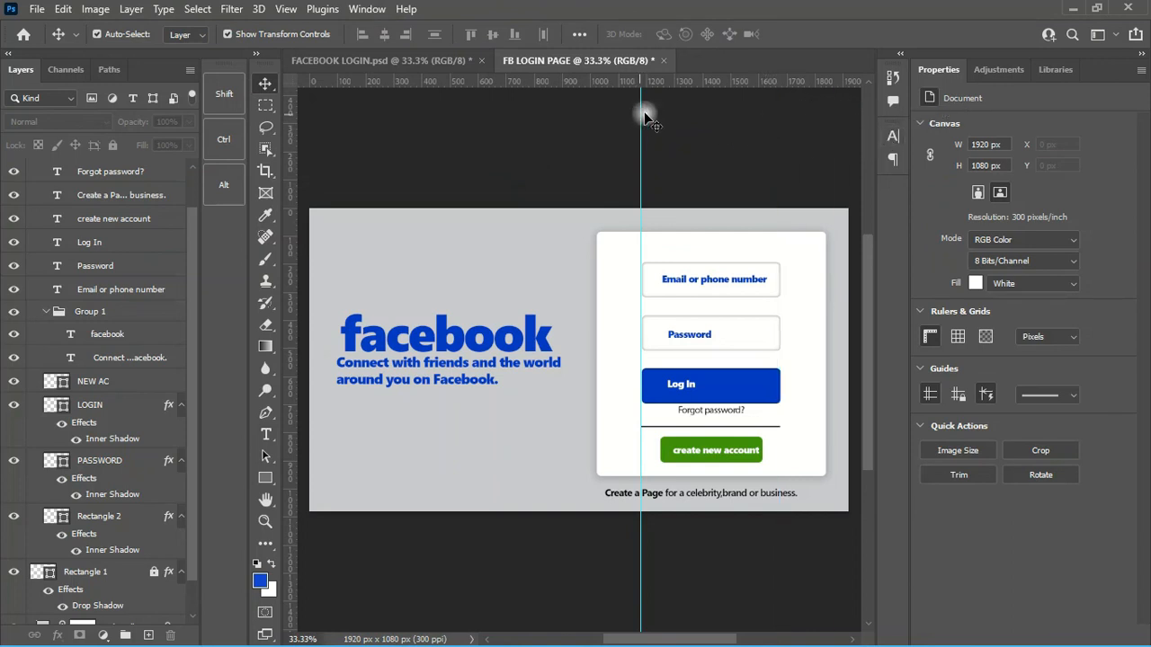
{"action": "left_click_drag", "start_coordinate": [642, 111], "coordinate": [385, 111]}
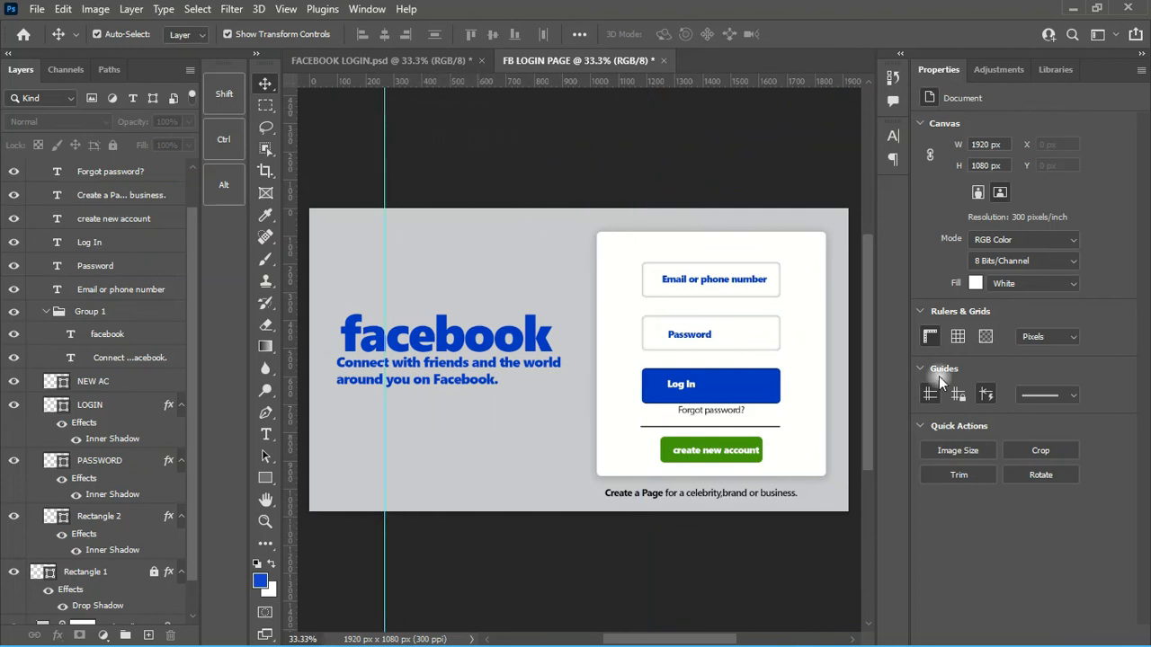
{"action": "left_click_drag", "start_coordinate": [384, 180], "coordinate": [290, 167]}
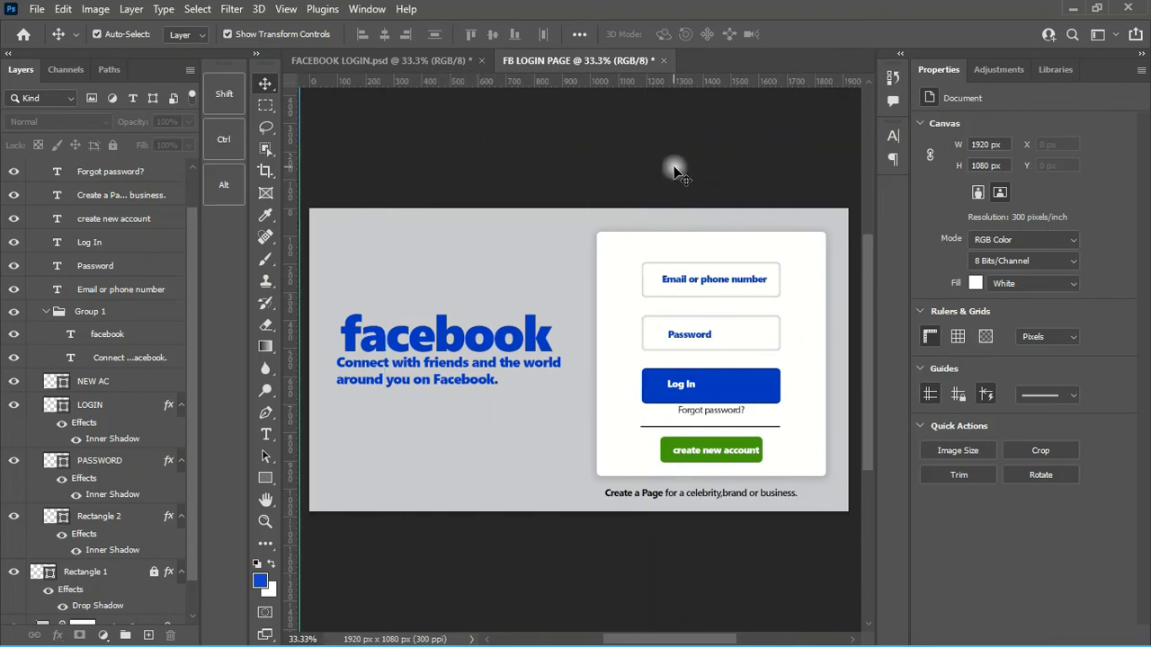
- Center the "Email or phone number" and "Password" labels horizontally, each within its own field
{"action": "left_click_drag", "start_coordinate": [629, 254], "coordinate": [730, 293]}
{"action": "left_click_drag", "start_coordinate": [778, 291], "coordinate": [809, 299]}
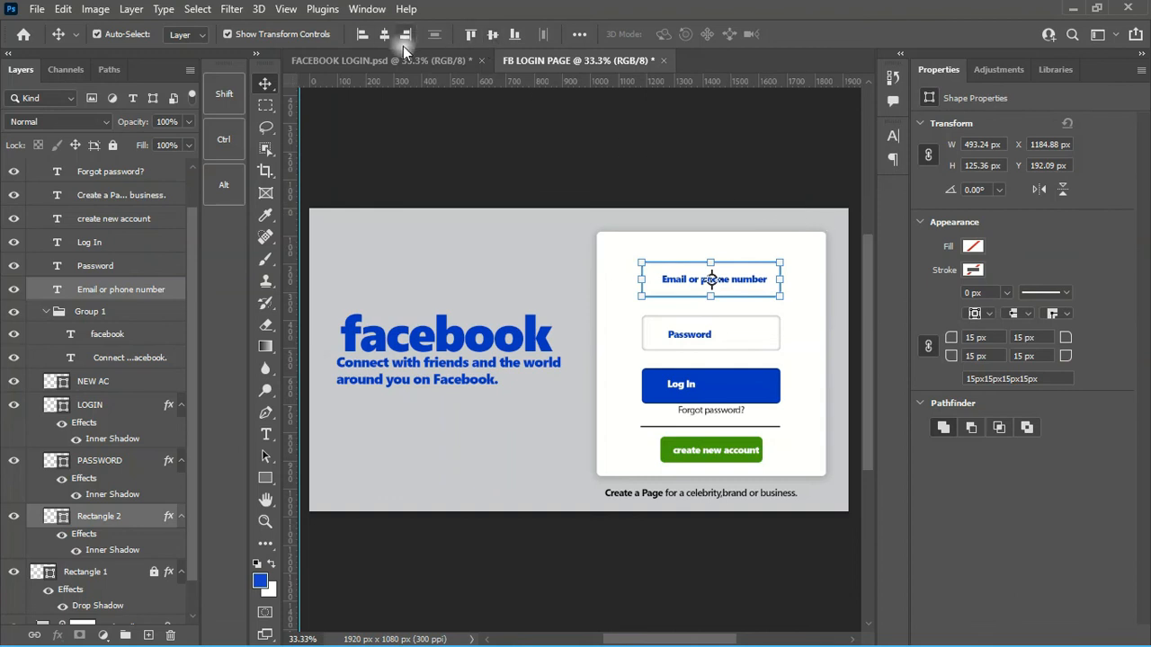
{"action": "left_click", "coordinate": [735, 124]}
{"action": "left_click_drag", "start_coordinate": [624, 319], "coordinate": [798, 355]}
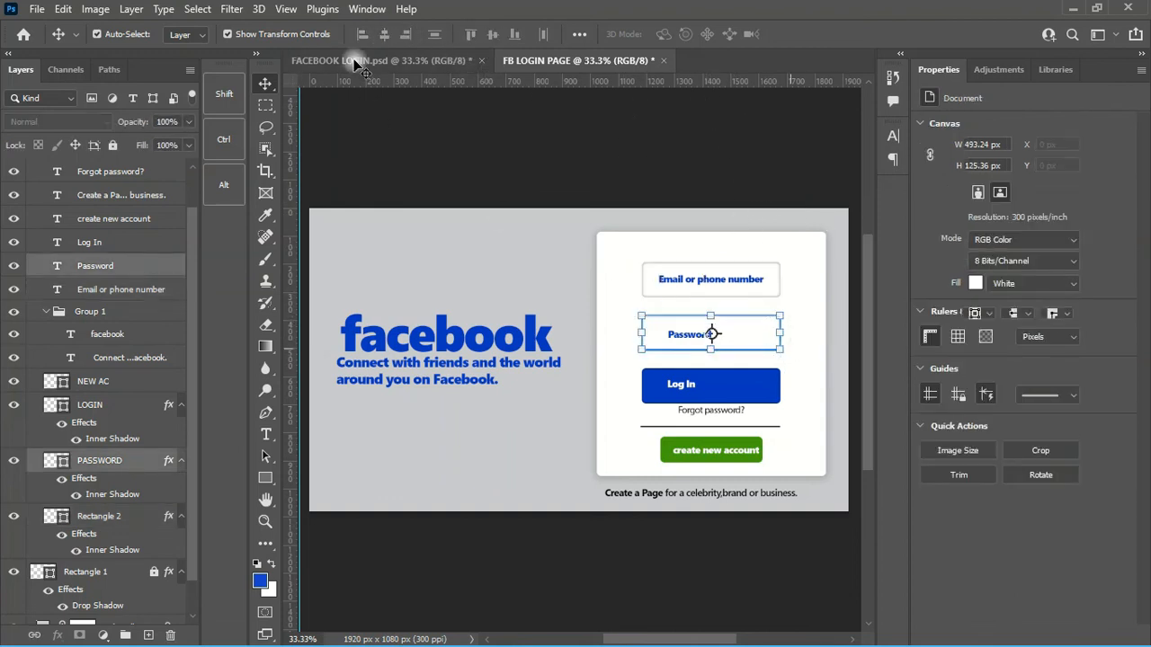
{"action": "left_click", "coordinate": [686, 113]}
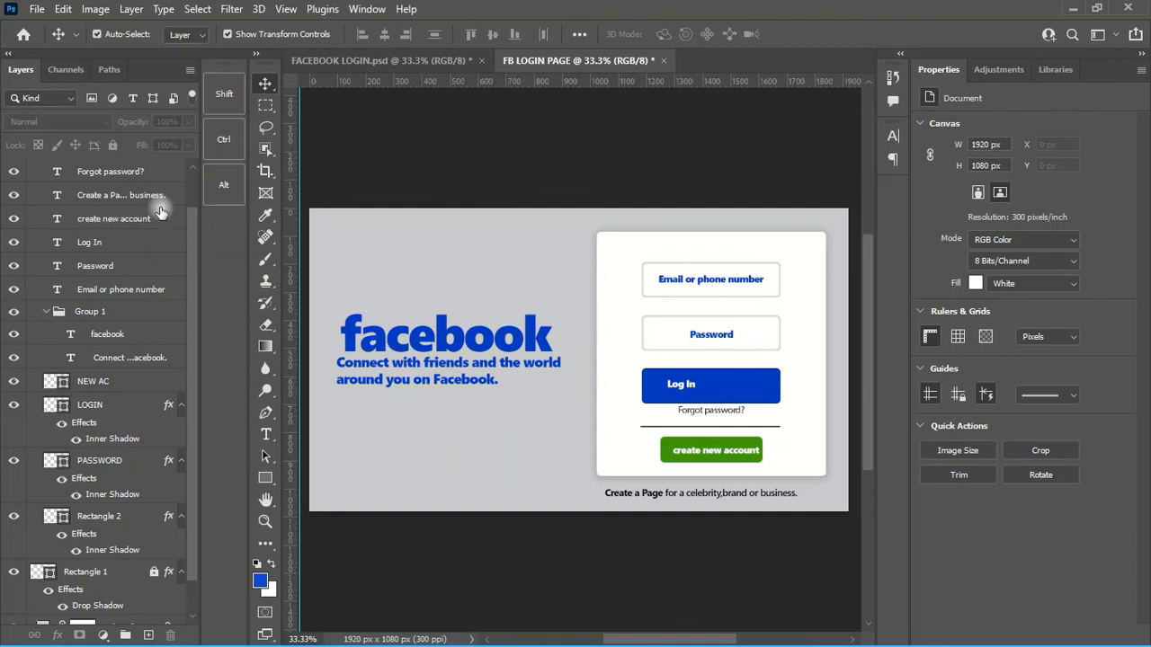
- Align the left edge of the "Password" text with the "Email or phone number" text, then deselect the layers
{"action": "left_click", "coordinate": [714, 337]}
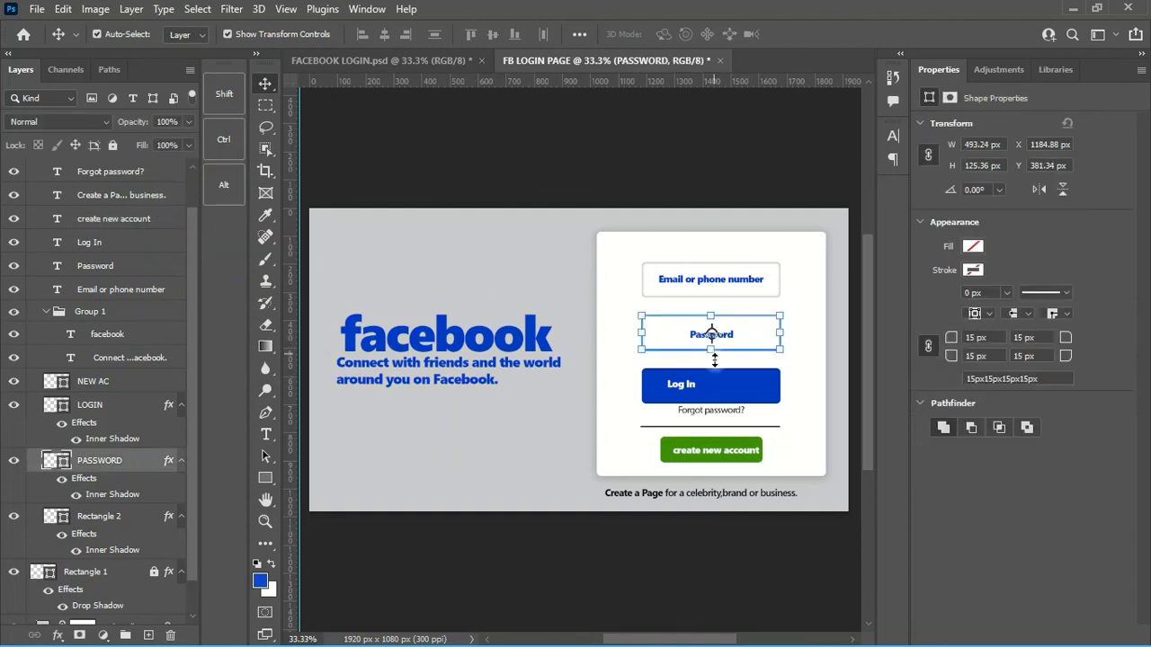
{"action": "left_click", "coordinate": [12, 462]}
{"action": "left_click", "coordinate": [12, 461]}
{"action": "scroll", "coordinate": [115, 206], "scroll_direction": "up", "scroll_amount": 1}
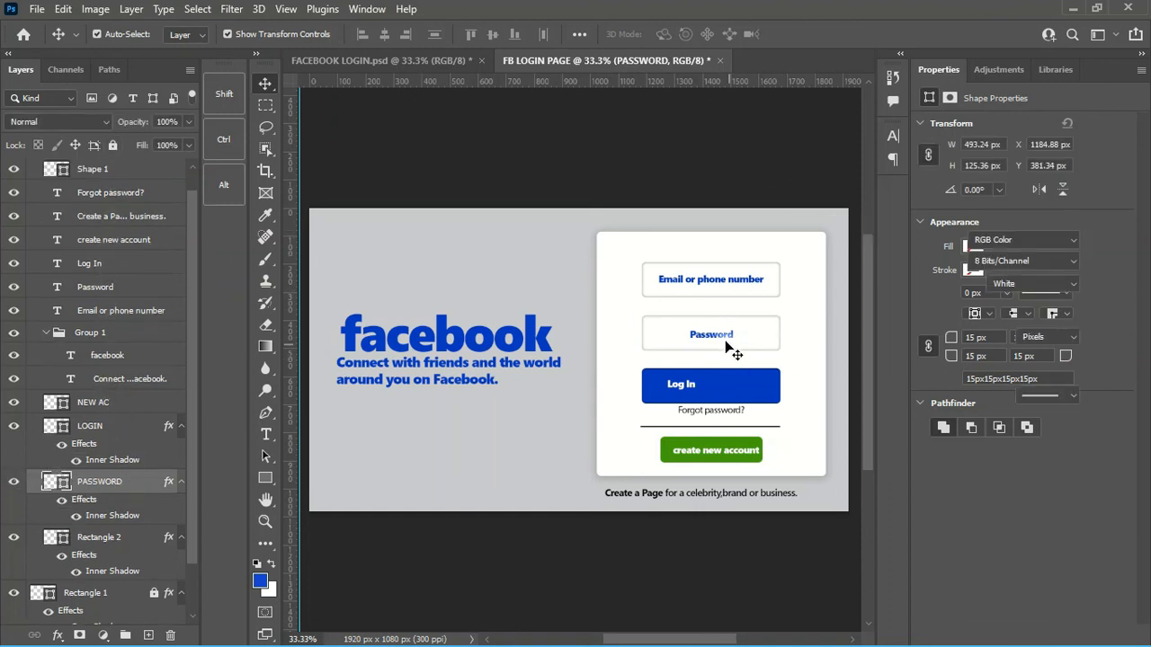
{"action": "double_click", "coordinate": [724, 336]}
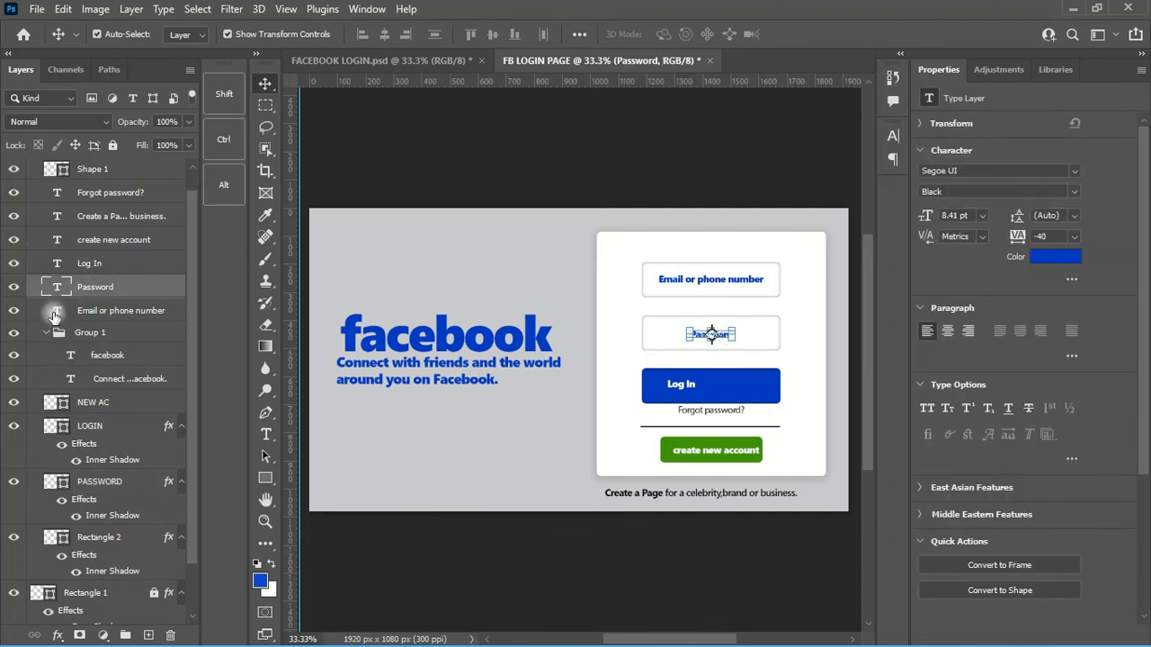
{"action": "left_click", "coordinate": [118, 314], "text": "shift"}
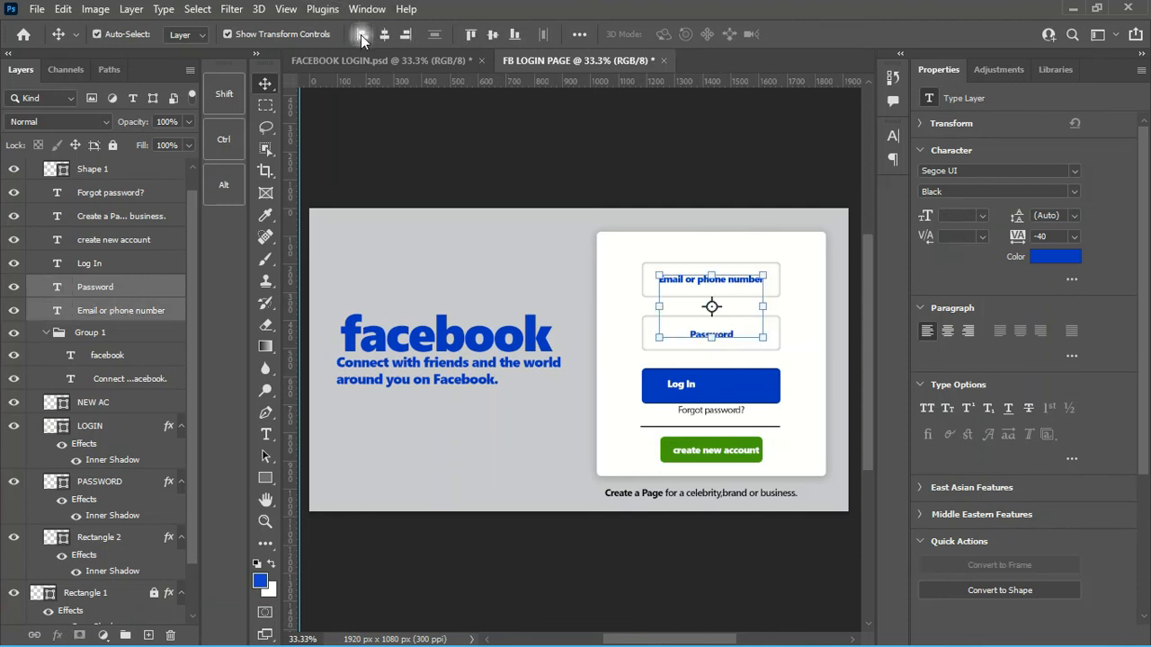
{"action": "left_click", "coordinate": [361, 34]}
{"action": "left_click", "coordinate": [735, 128]}
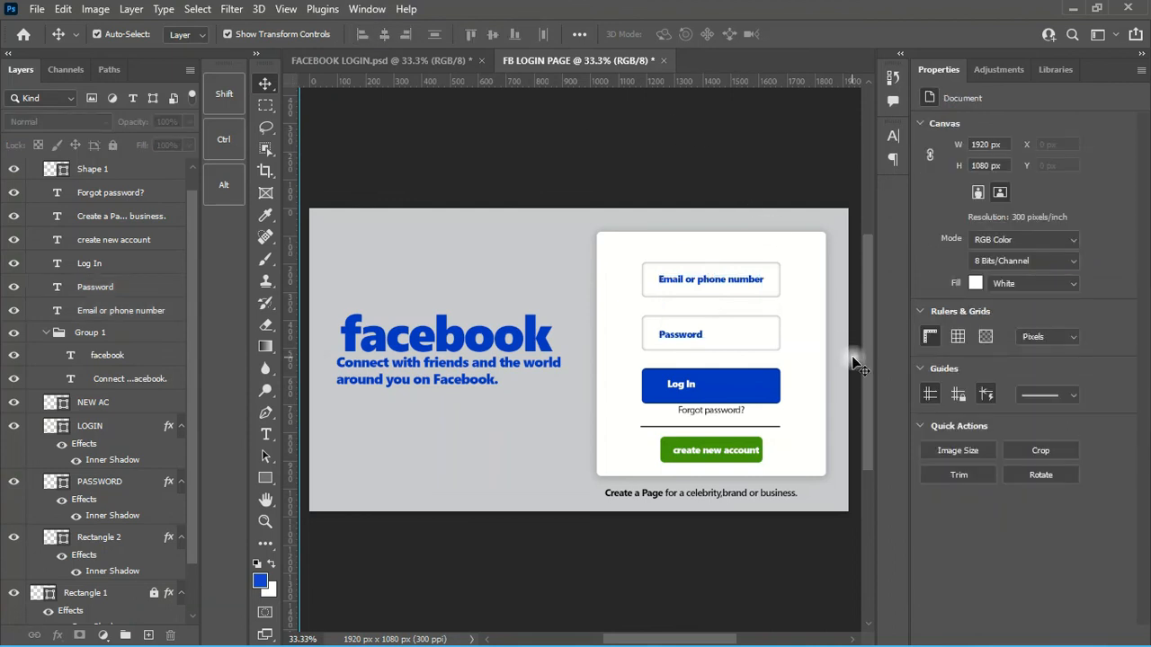
- Center the "Log In" text horizontally on the blue LOGIN button
{"action": "left_click", "coordinate": [691, 390]}
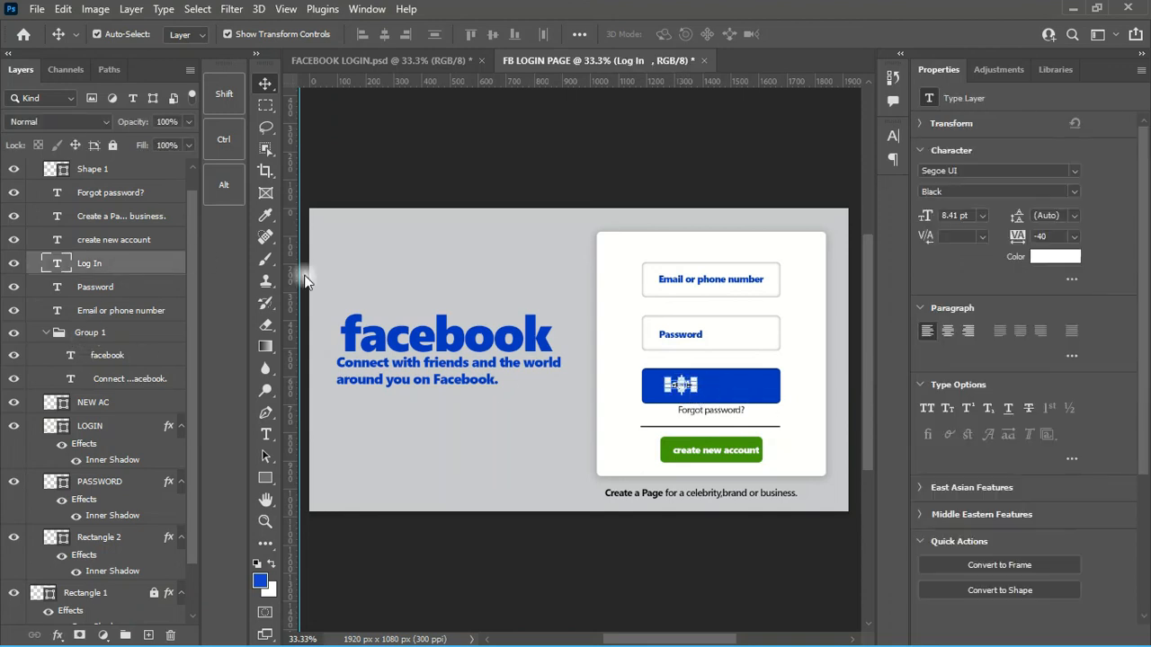
{"action": "left_click", "coordinate": [763, 387]}
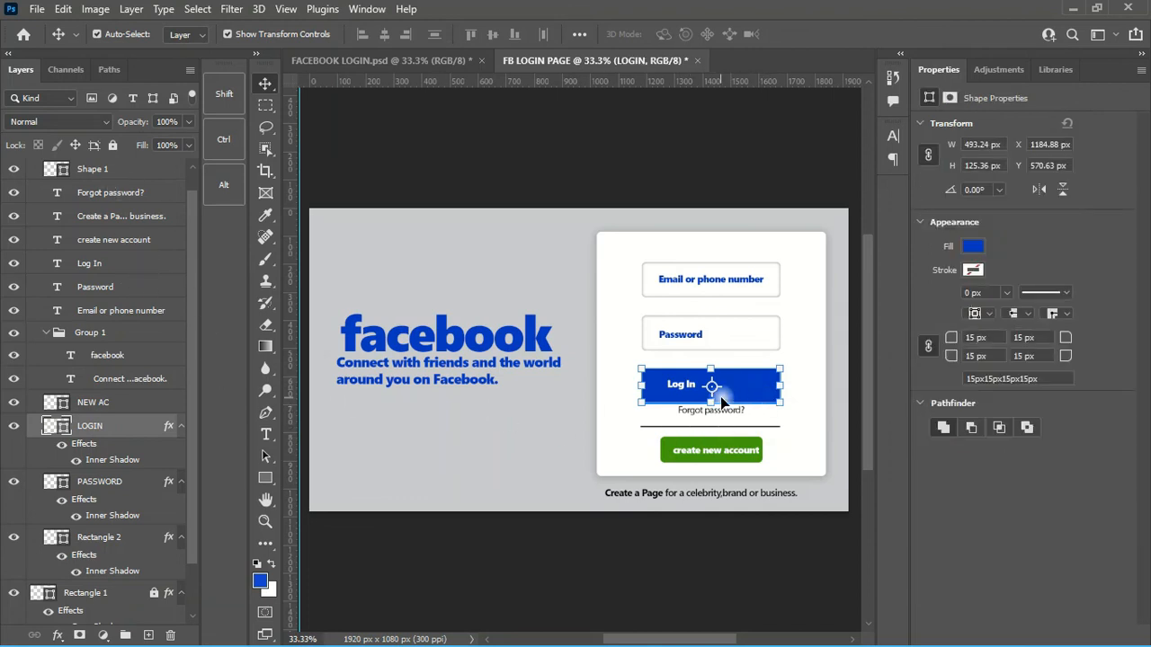
{"action": "left_click", "coordinate": [122, 264], "text": "ctrl"}
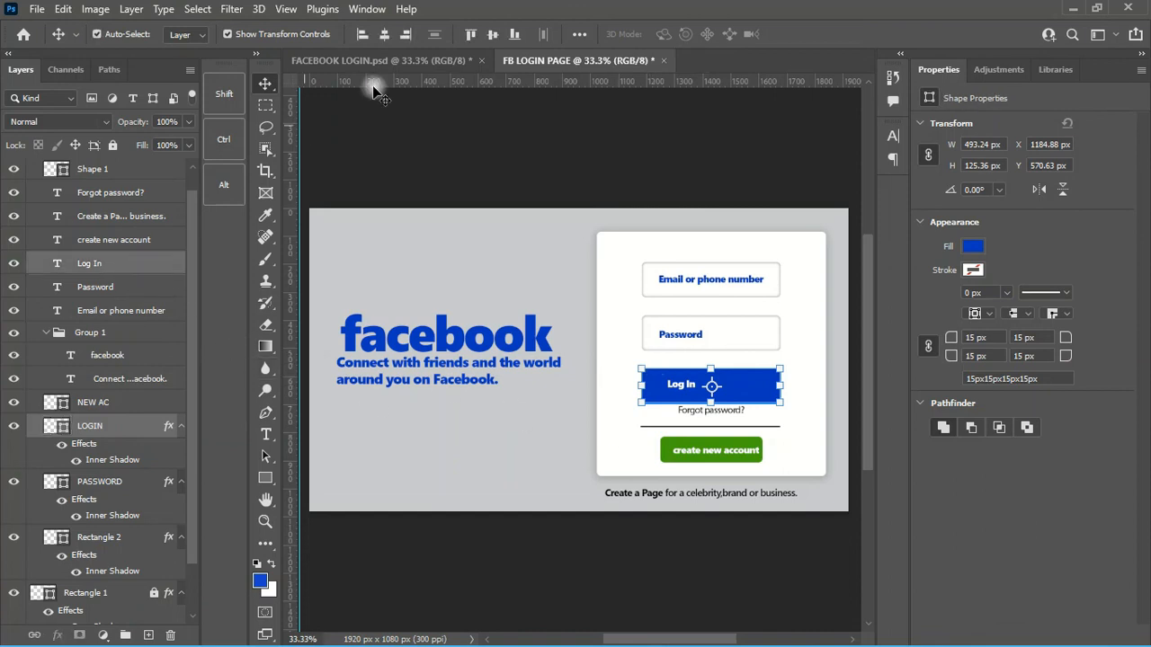
{"action": "left_click", "coordinate": [383, 36]}
{"action": "left_click", "coordinate": [724, 160]}
- Enlarge the "Log In" text to 14 pt, trying 12 pt first
{"action": "left_click", "coordinate": [715, 391]}
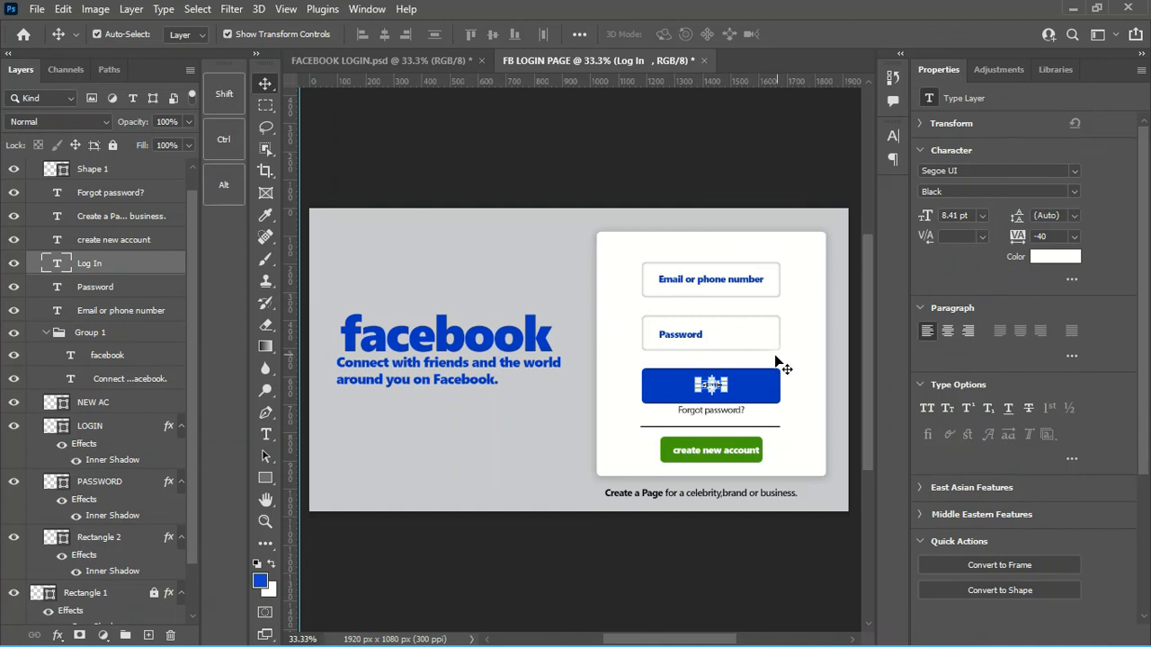
{"action": "left_click", "coordinate": [973, 214]}
{"action": "type", "text": "12"}
{"action": "key", "text": "Return"}
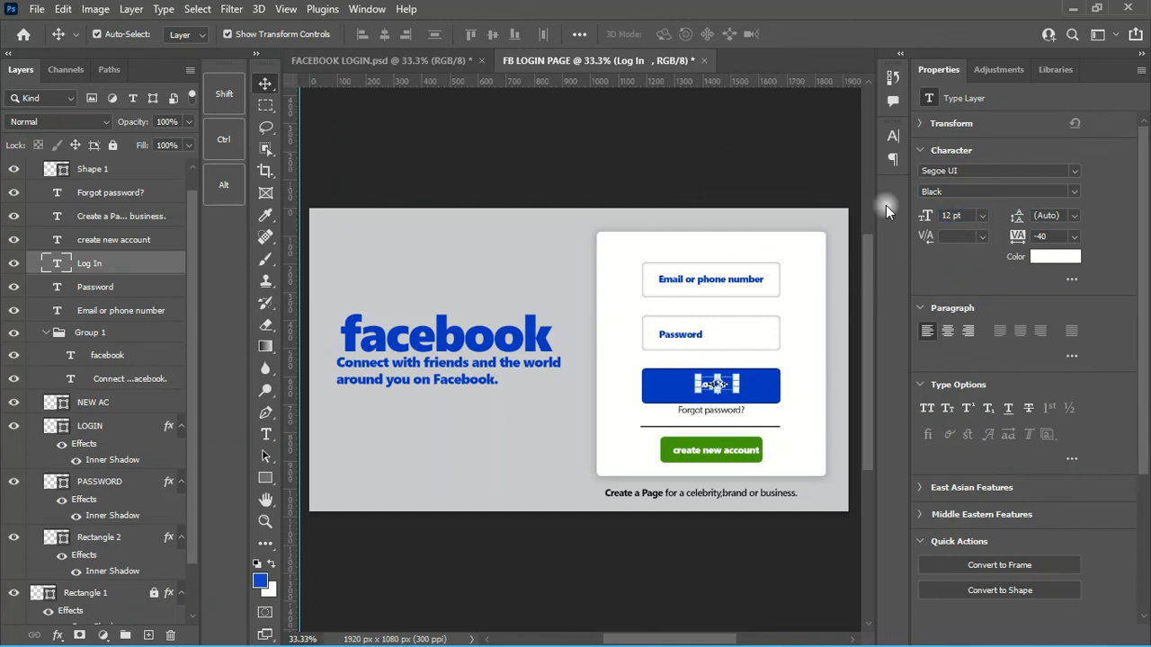
{"action": "left_click_drag", "start_coordinate": [971, 215], "coordinate": [885, 232]}
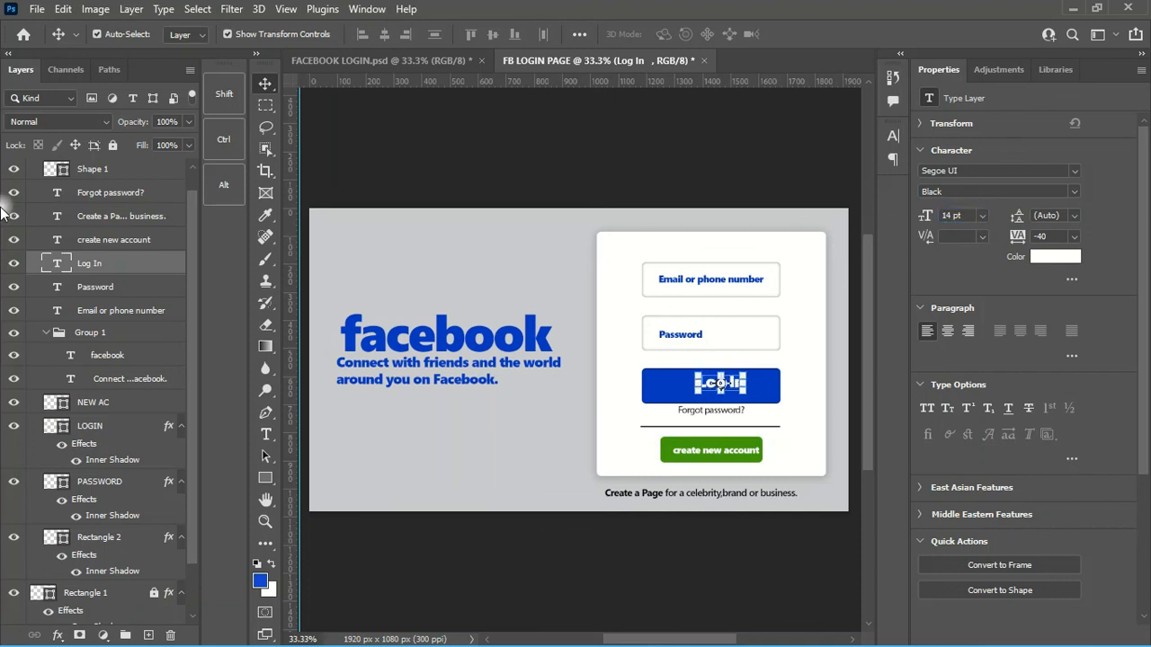
{"action": "left_click", "coordinate": [528, 171]}
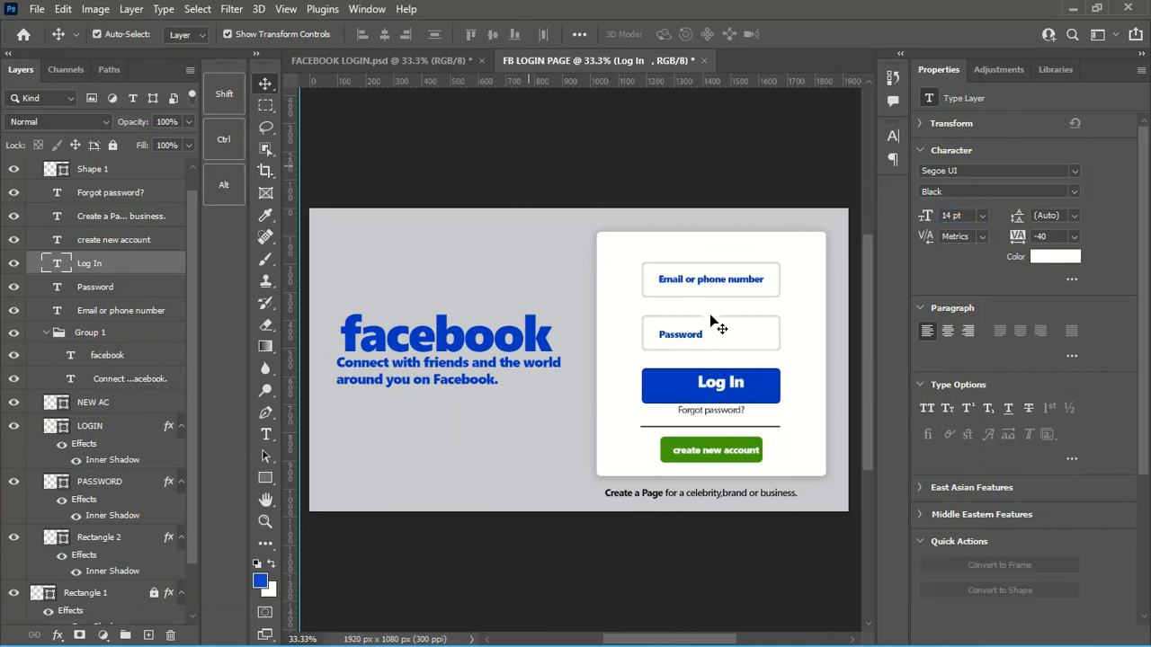
- Recenter the enlarged "Log In" text horizontally on the blue button, then deselect the layers
{"action": "left_click_drag", "start_coordinate": [797, 383], "coordinate": [737, 383]}
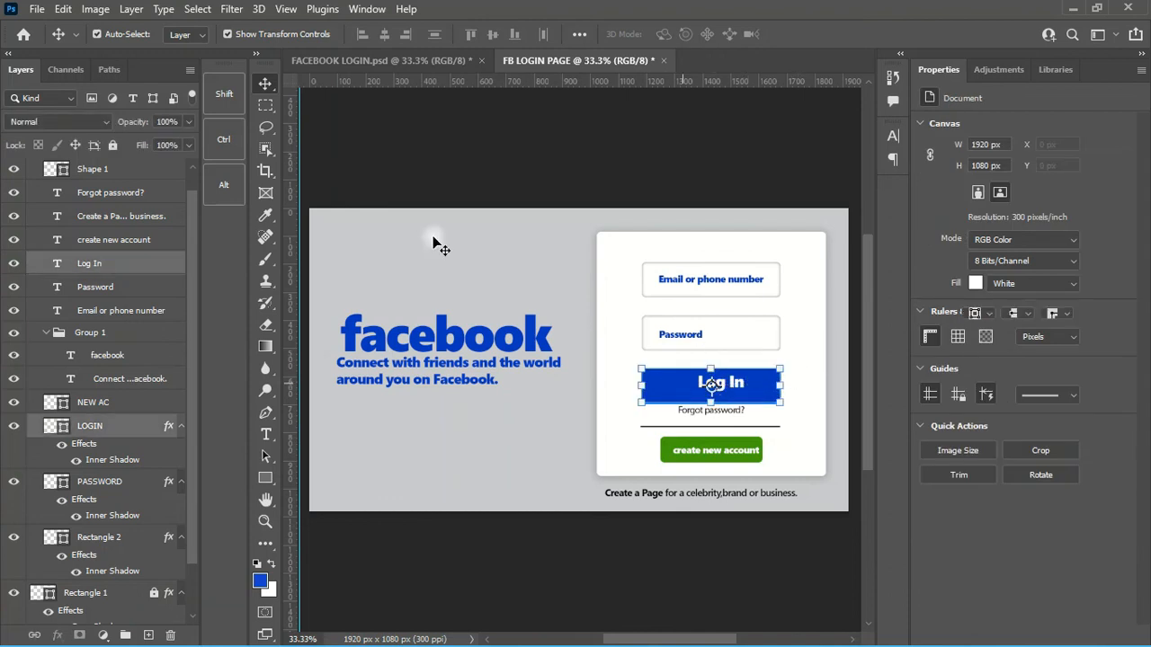
{"action": "left_click", "coordinate": [387, 35]}
{"action": "left_click", "coordinate": [694, 123]}
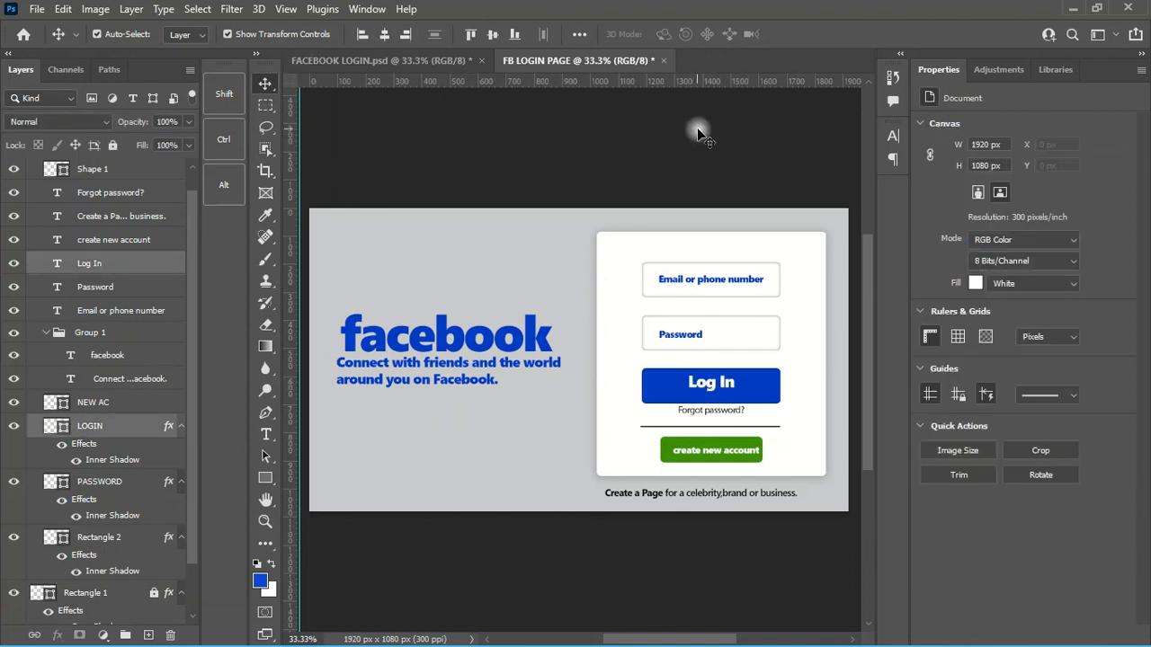
- Center the "Log In" text vertically on the blue LOGIN button, then deselect the layers
{"action": "left_click_drag", "start_coordinate": [806, 393], "coordinate": [630, 382]}
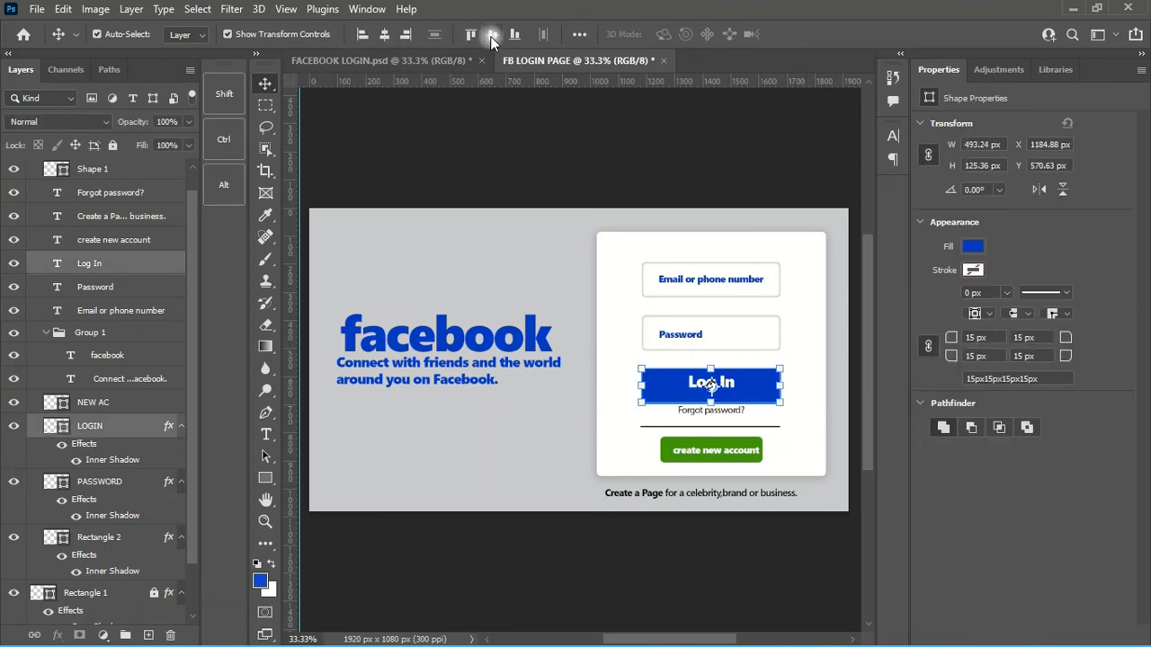
{"action": "left_click", "coordinate": [727, 129]}
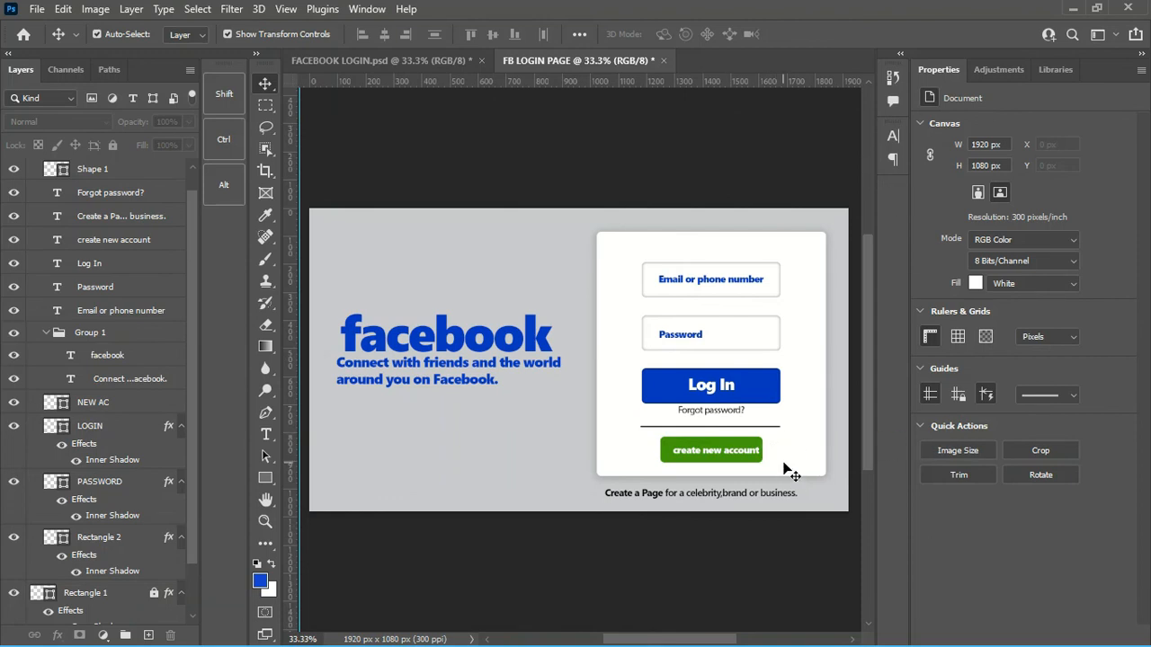
- Center the "create new account" text horizontally and vertically on the green NEW AC button, then deselect the layers
{"action": "left_click_drag", "start_coordinate": [797, 467], "coordinate": [629, 468]}
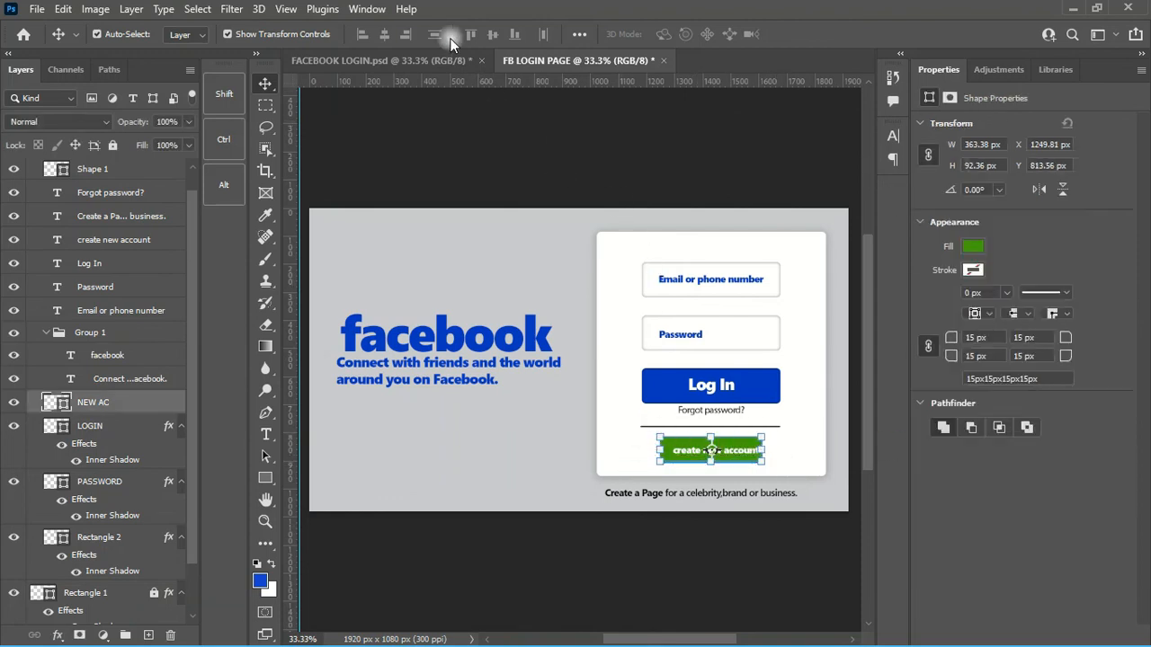
{"action": "left_click_drag", "start_coordinate": [803, 441], "coordinate": [602, 444]}
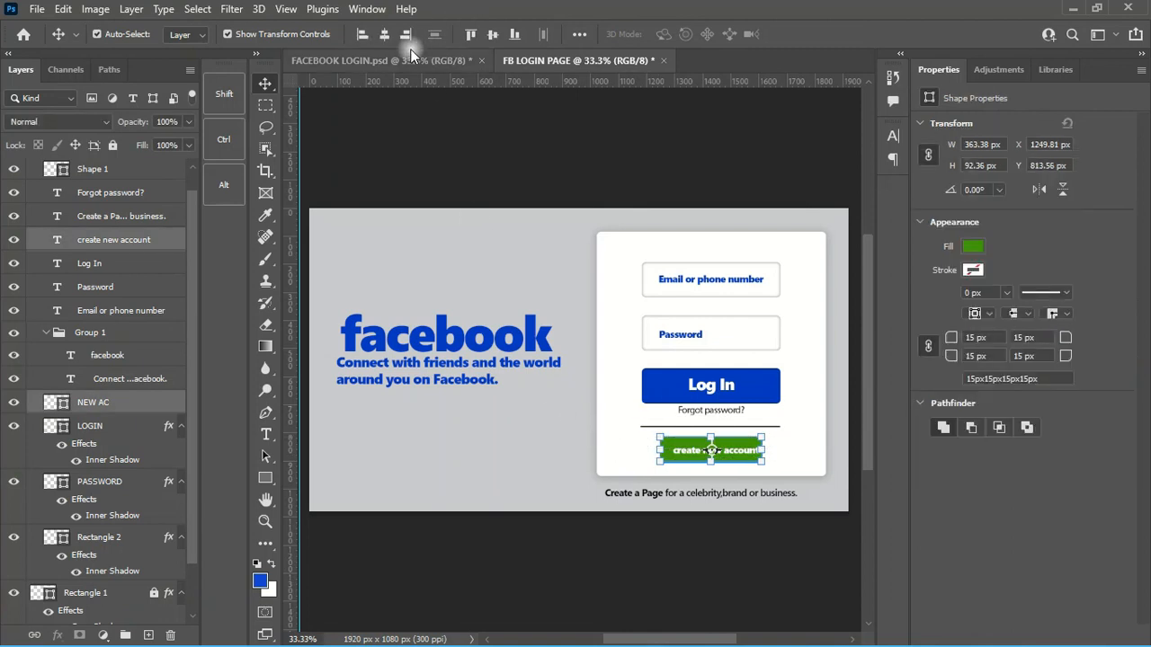
{"action": "left_click_drag", "start_coordinate": [809, 457], "coordinate": [632, 399]}
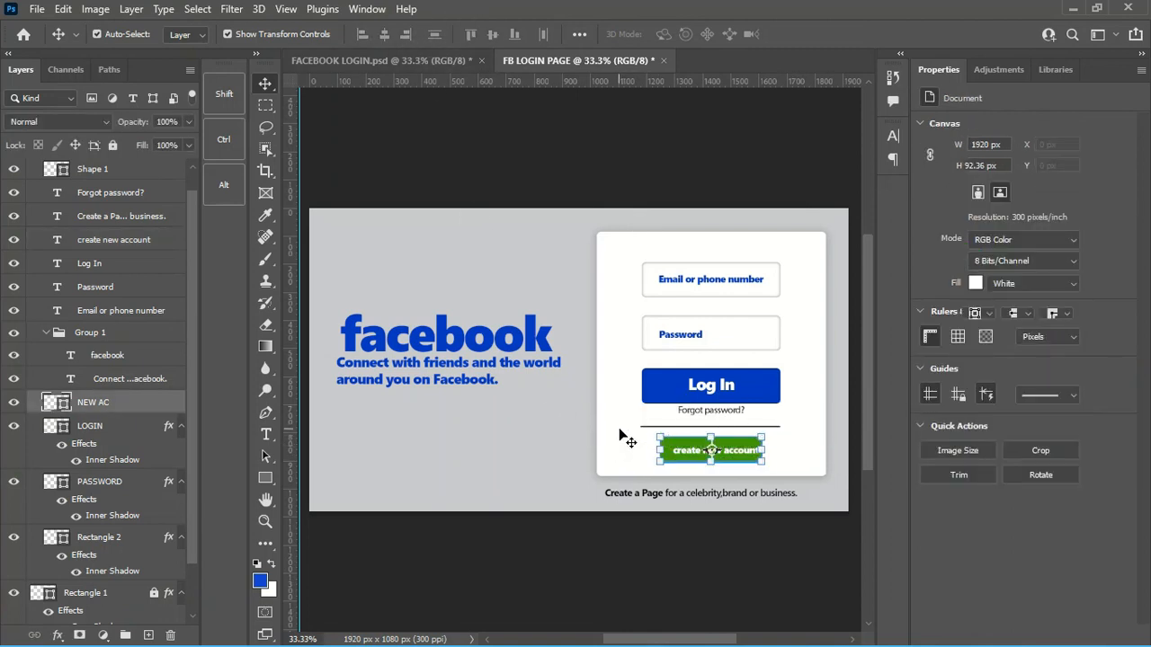
{"action": "left_click", "coordinate": [793, 469]}
{"action": "left_click_drag", "start_coordinate": [810, 466], "coordinate": [630, 402]}
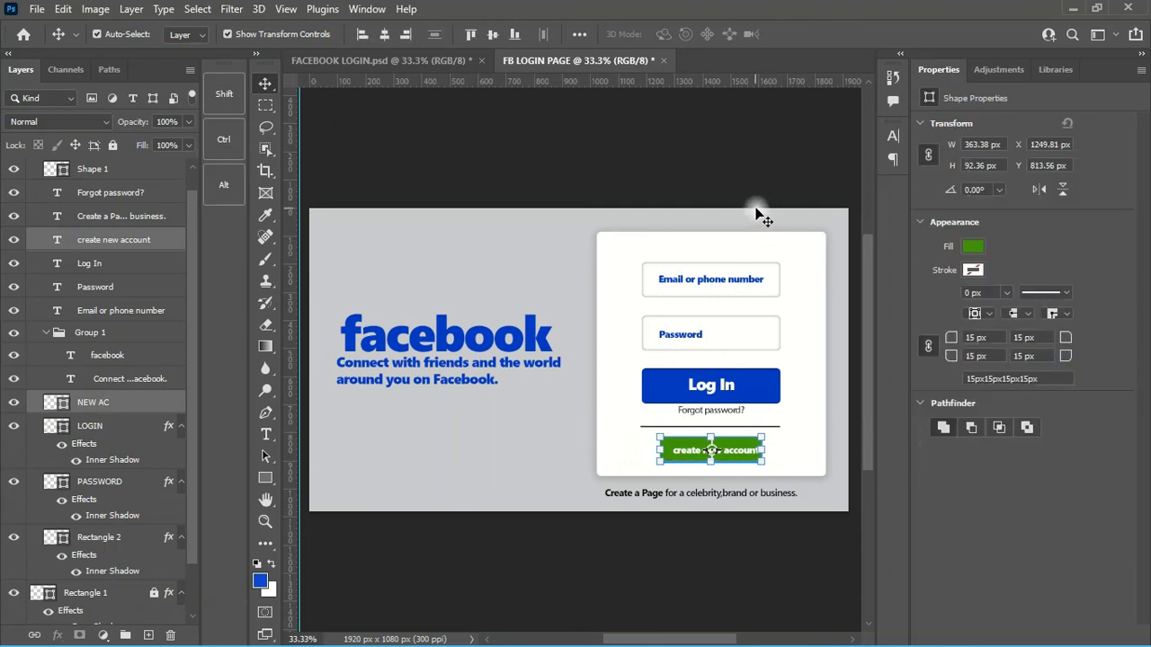
{"action": "left_click_drag", "start_coordinate": [791, 459], "coordinate": [621, 443]}
{"action": "left_click", "coordinate": [384, 36]}
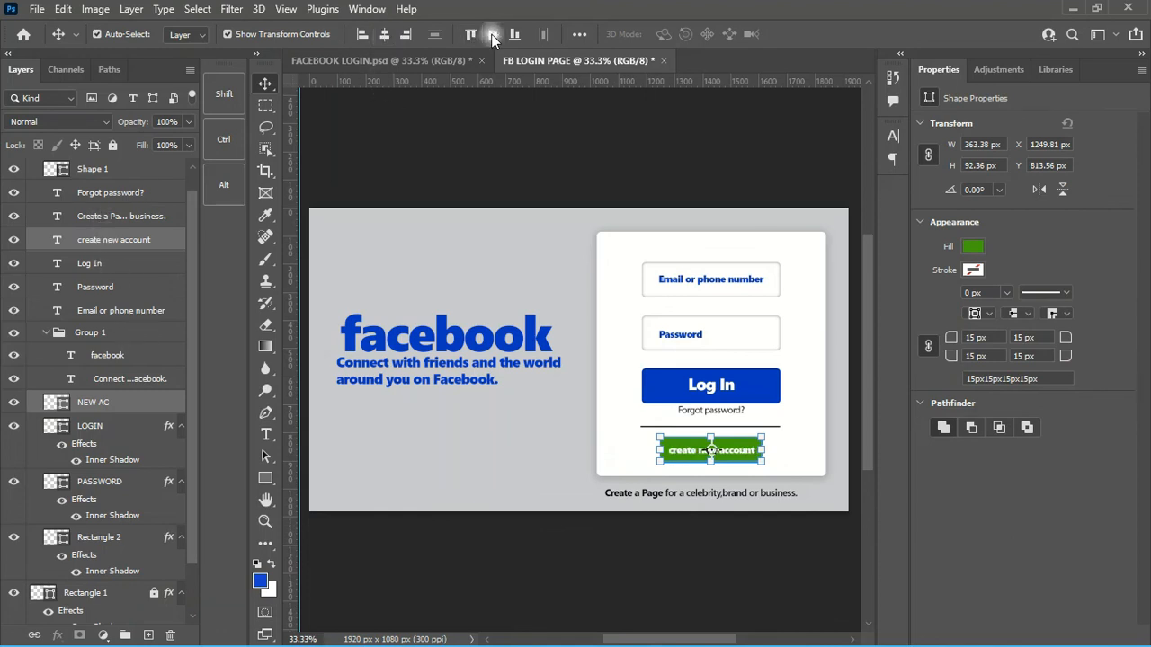
{"action": "left_click", "coordinate": [773, 156]}
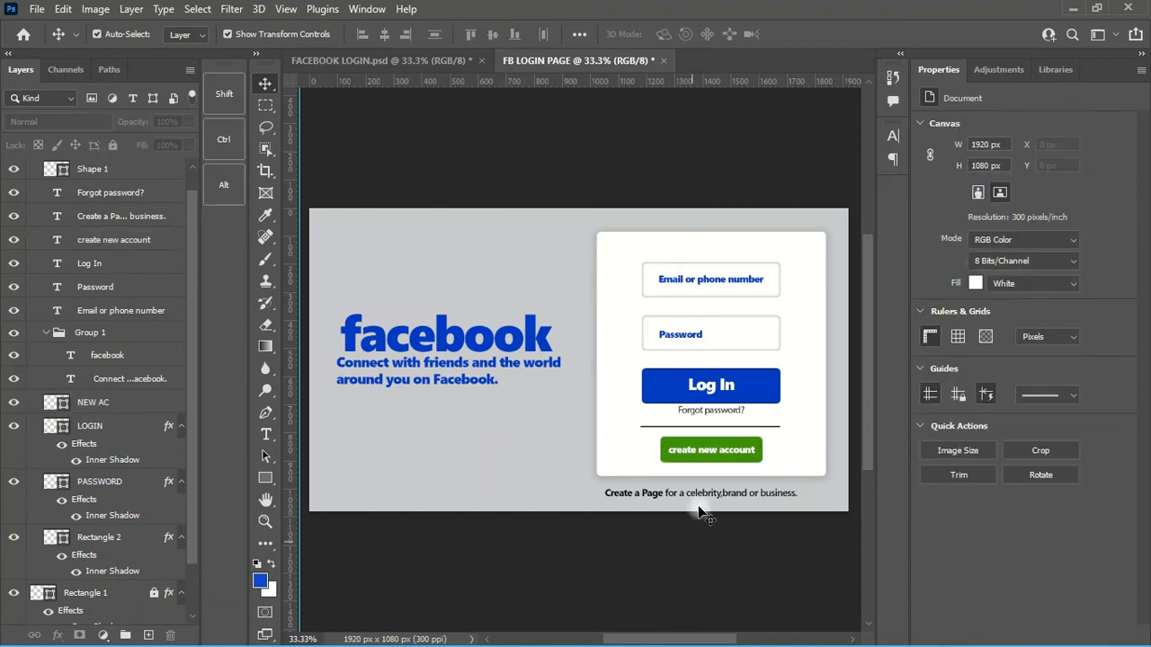
- Capitalize the first letter of the green button's label so it reads "Create new account", then deselect it
{"action": "left_click", "coordinate": [693, 460]}
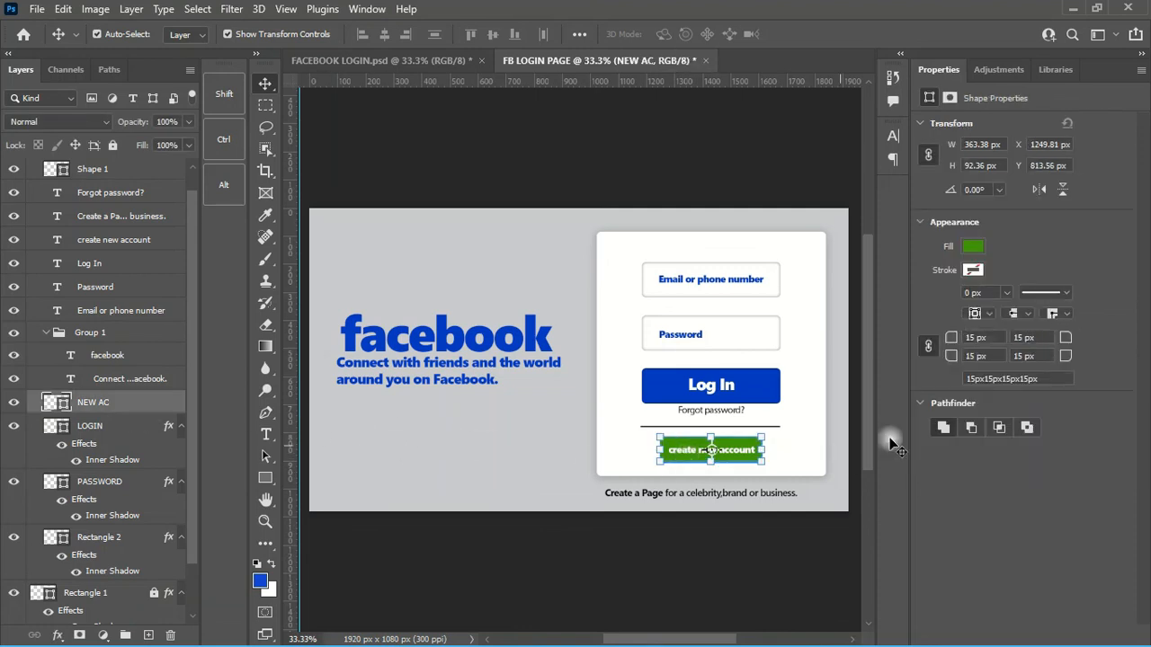
{"action": "left_click", "coordinate": [725, 168]}
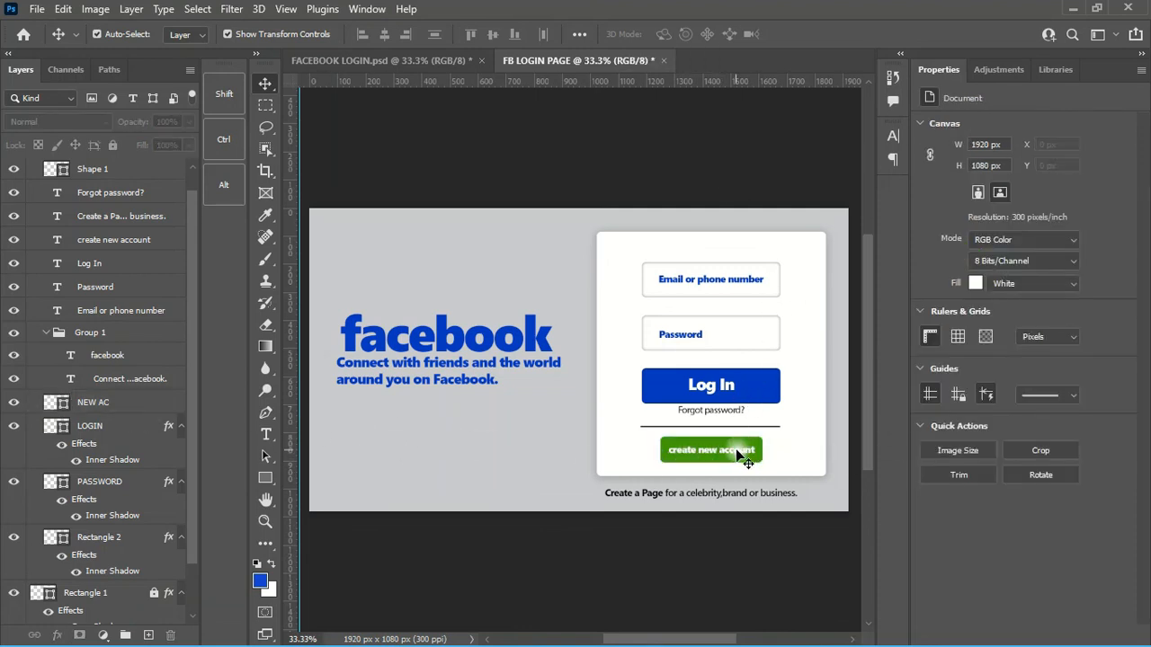
{"action": "left_click", "coordinate": [736, 449]}
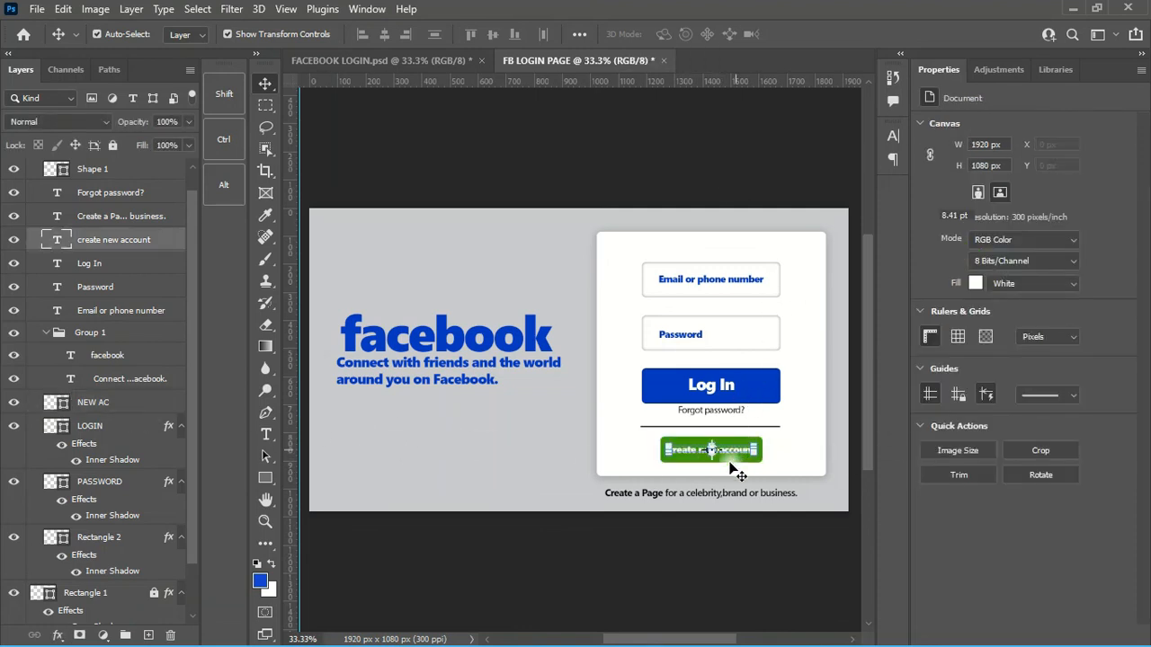
{"action": "double_click", "coordinate": [56, 241]}
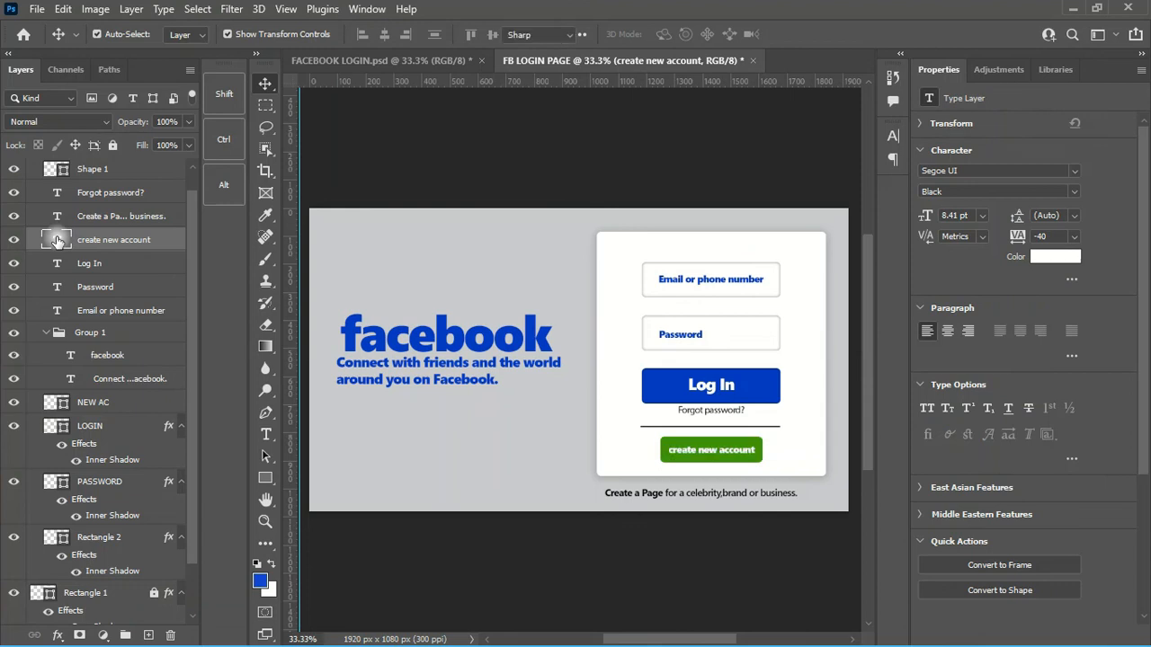
{"action": "left_click", "coordinate": [672, 450]}
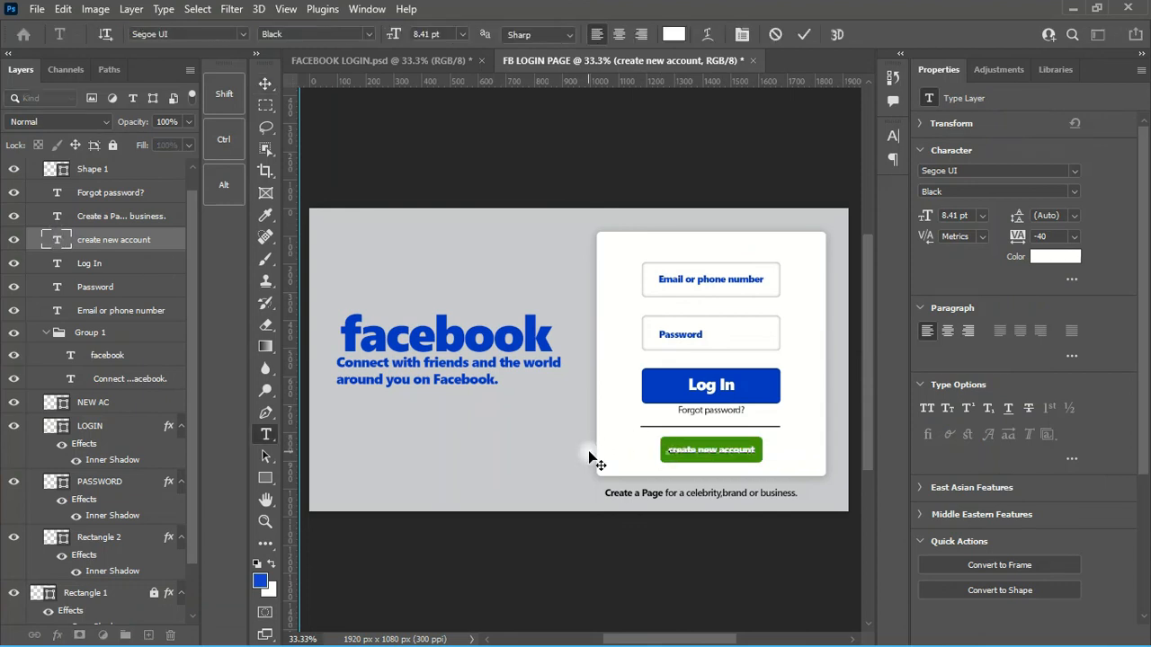
{"action": "type", "text": "C"}
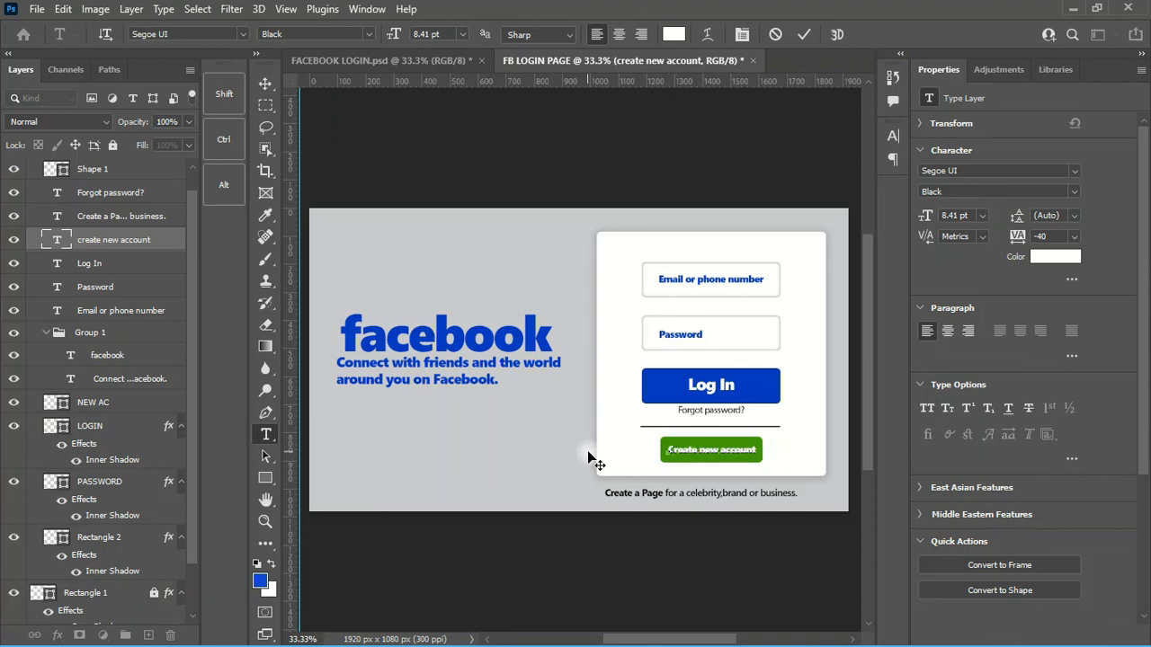
{"action": "left_click", "coordinate": [806, 36]}
{"action": "key", "text": "v"}
{"action": "left_click", "coordinate": [790, 155]}
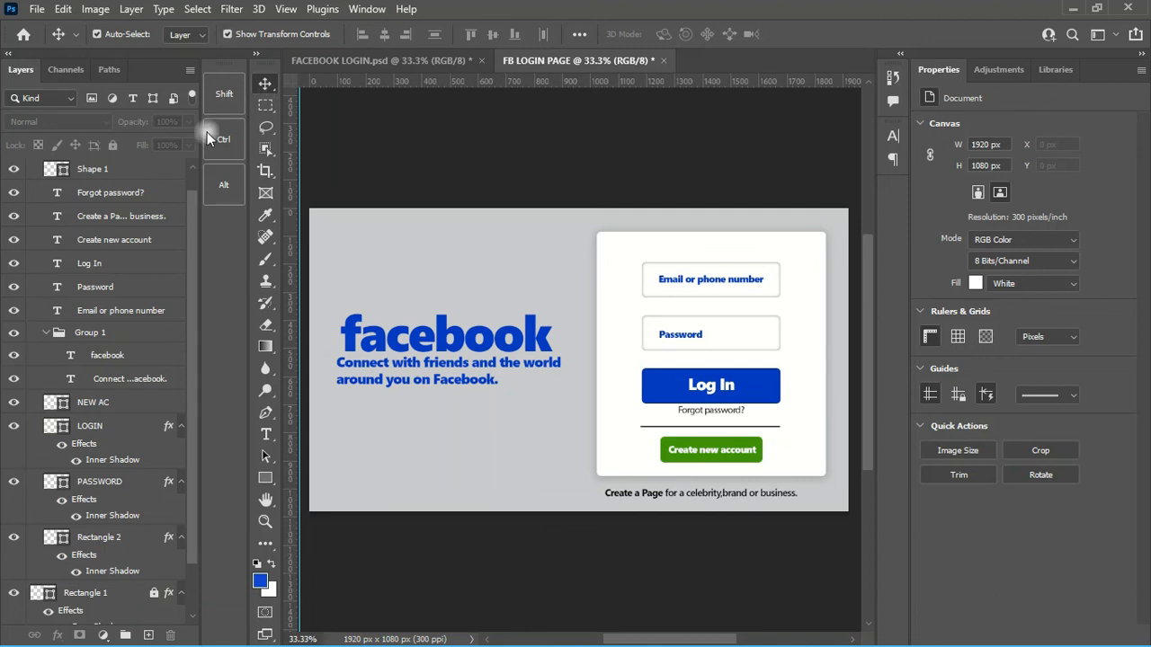
- Unlock the Rectangle 1 layer of the white login card and toggle its visibility off and on, keeping Color Fill 1 locked
{"action": "scroll", "coordinate": [187, 208], "scroll_direction": "down", "scroll_amount": 2}
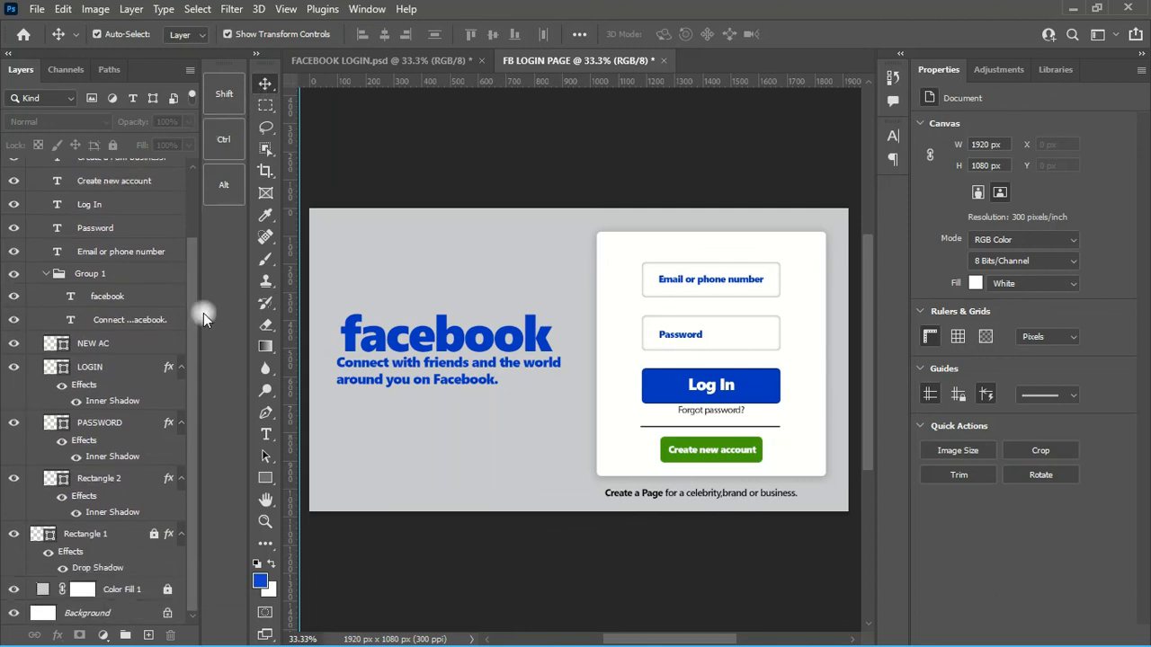
{"action": "left_click", "coordinate": [167, 591]}
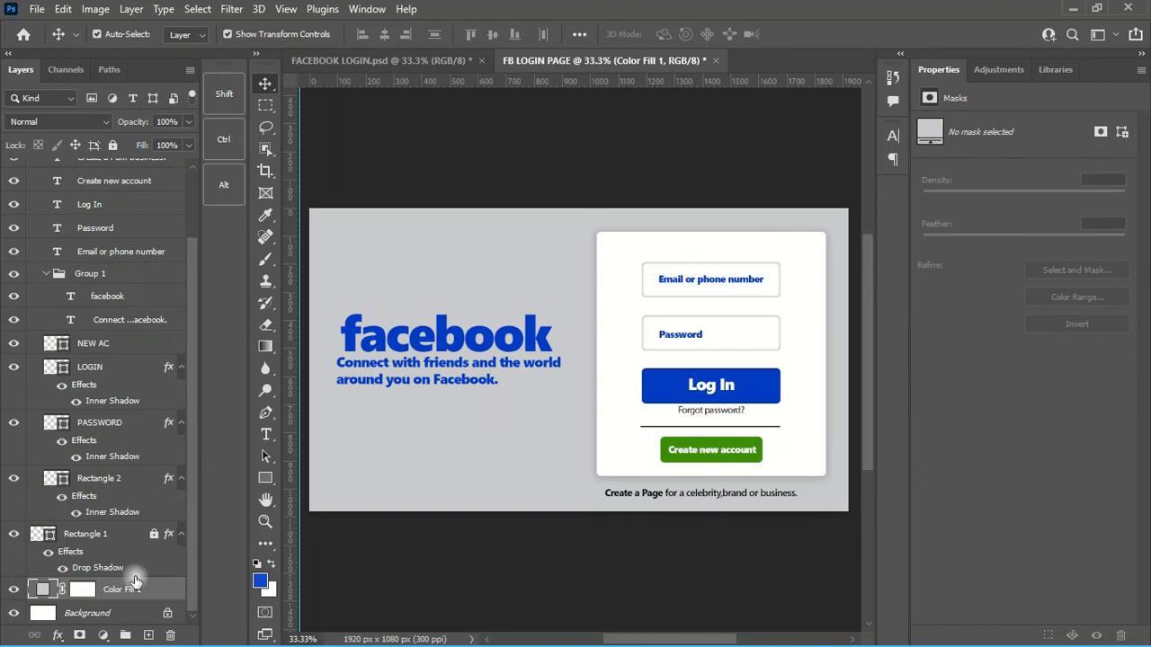
{"action": "left_click", "coordinate": [112, 145]}
{"action": "double_click", "coordinate": [74, 536]}
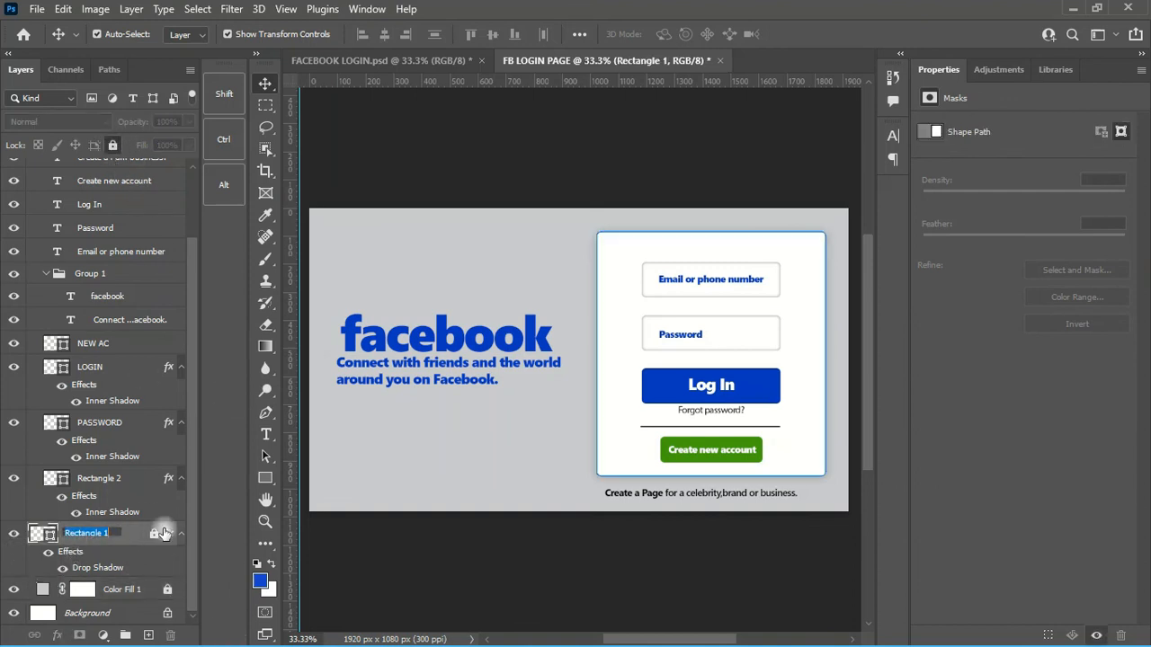
{"action": "key", "text": "Return"}
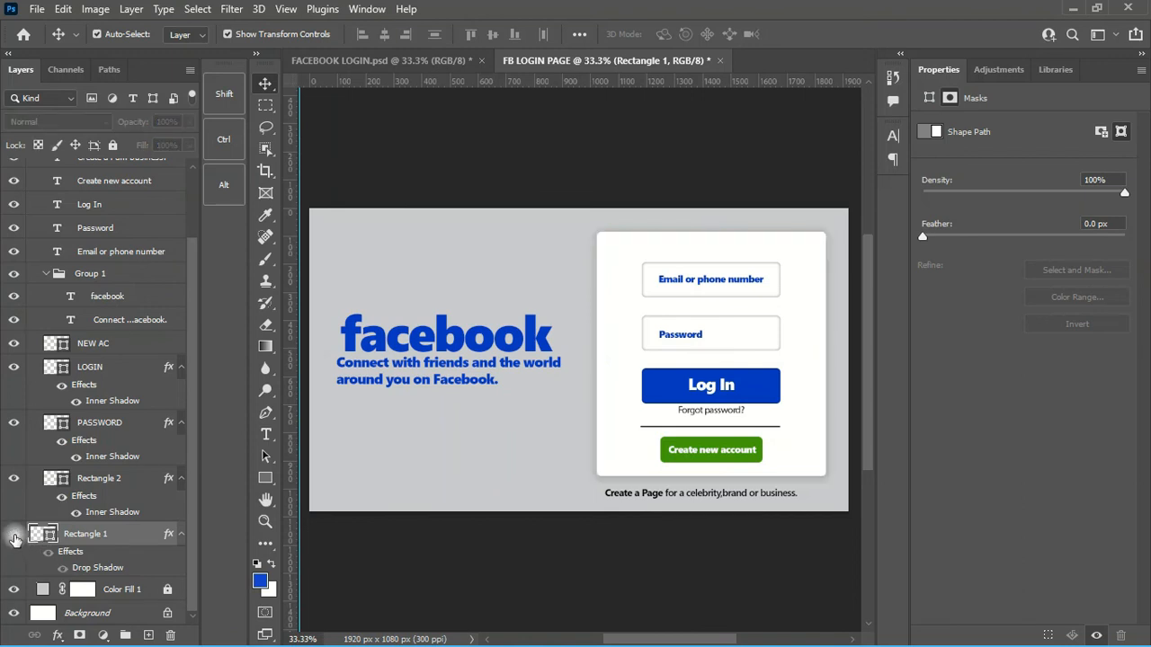
{"action": "left_click", "coordinate": [14, 534]}
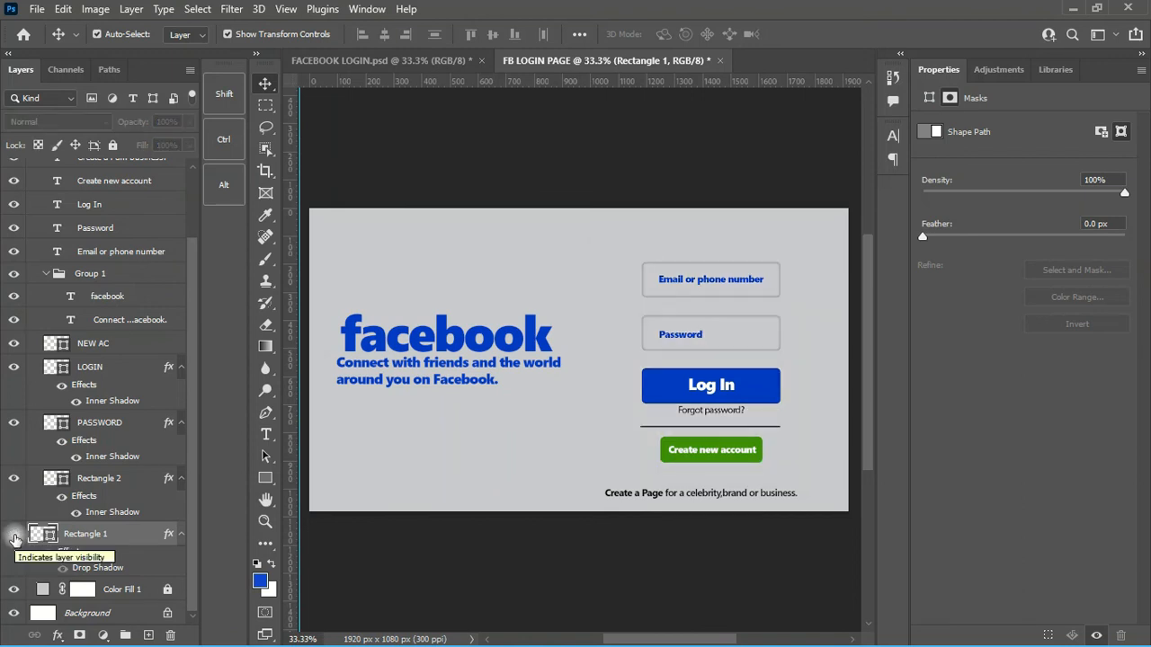
{"action": "left_click", "coordinate": [13, 536]}
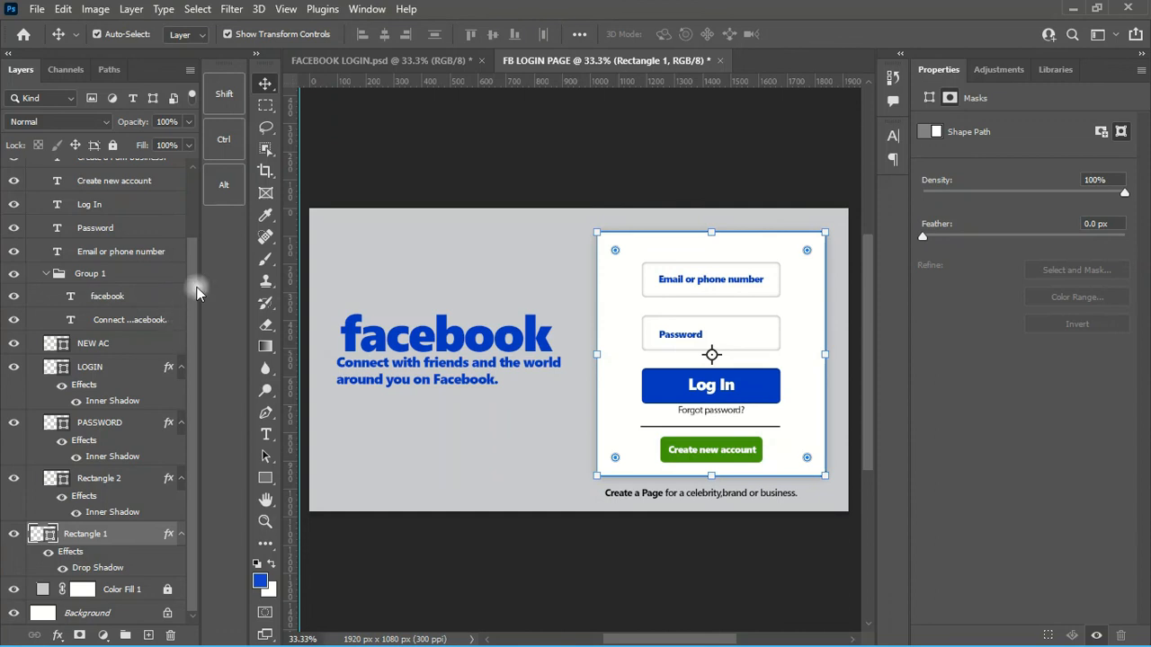
- Center the "Create a Page for a celebrity,brand or business." text horizontally on the white Rectangle 1 card, then deselect the layers
{"action": "left_click_drag", "start_coordinate": [191, 286], "coordinate": [196, 223]}
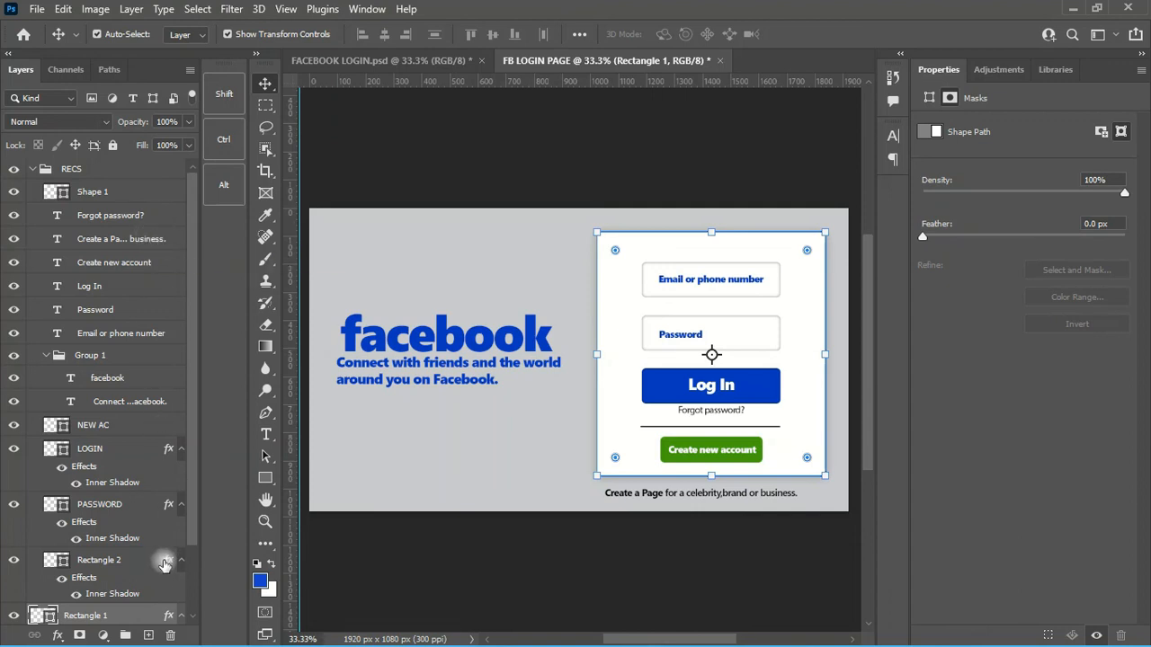
{"action": "key", "text": "ctrl"}
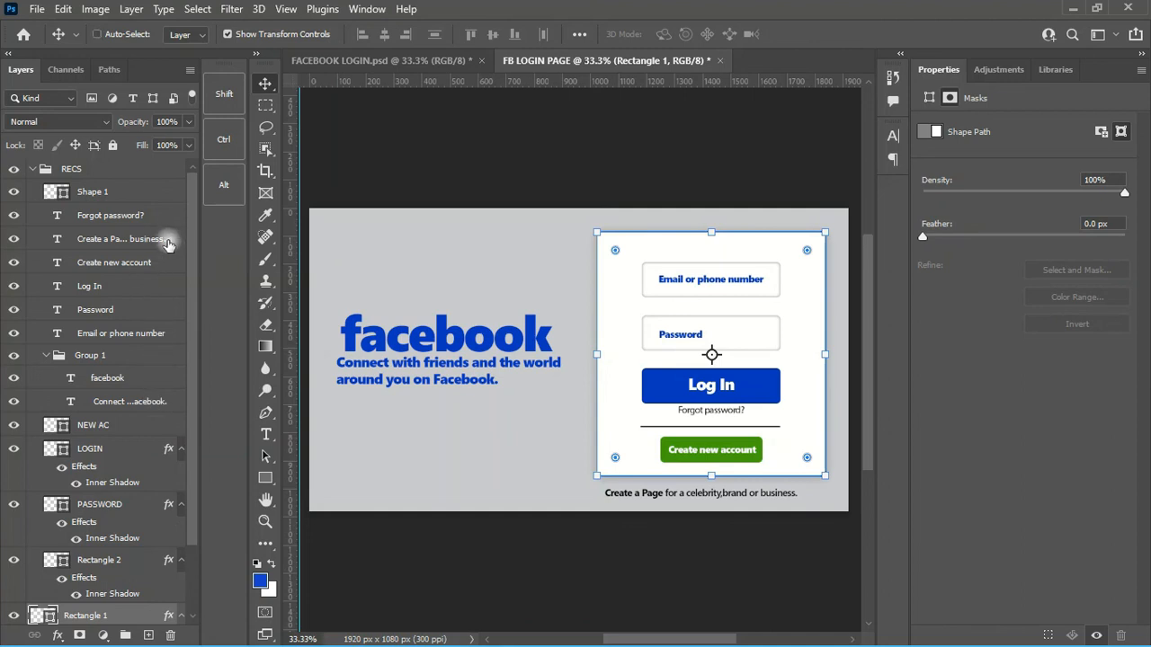
{"action": "left_click", "coordinate": [168, 241], "text": "ctrl"}
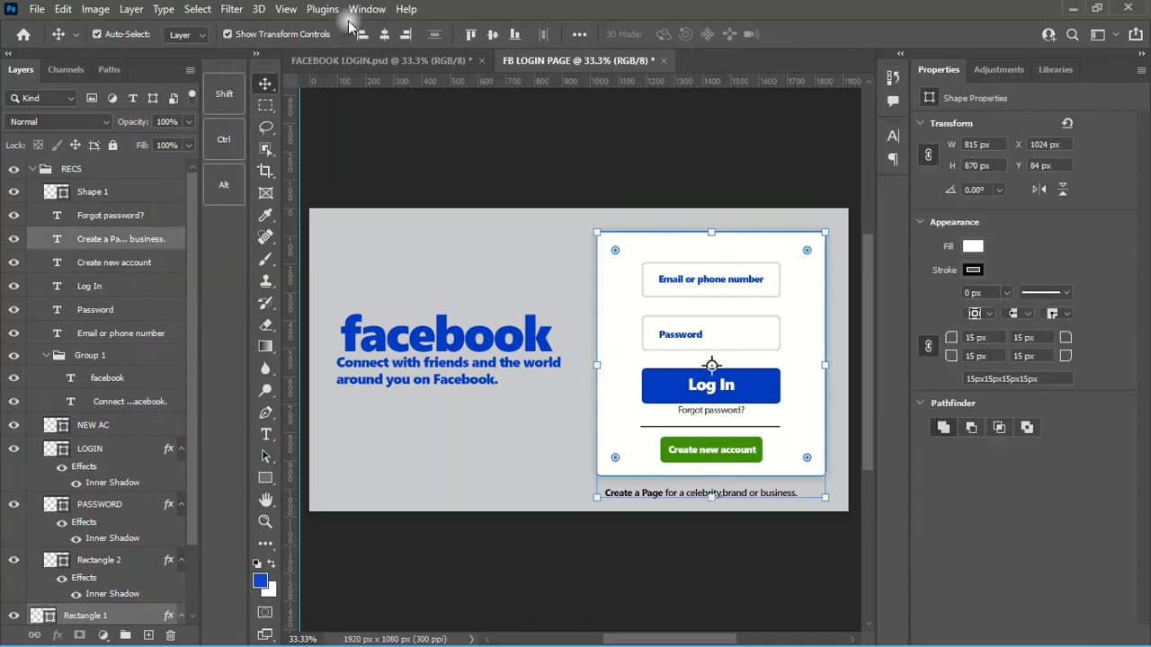
{"action": "left_click", "coordinate": [385, 36]}
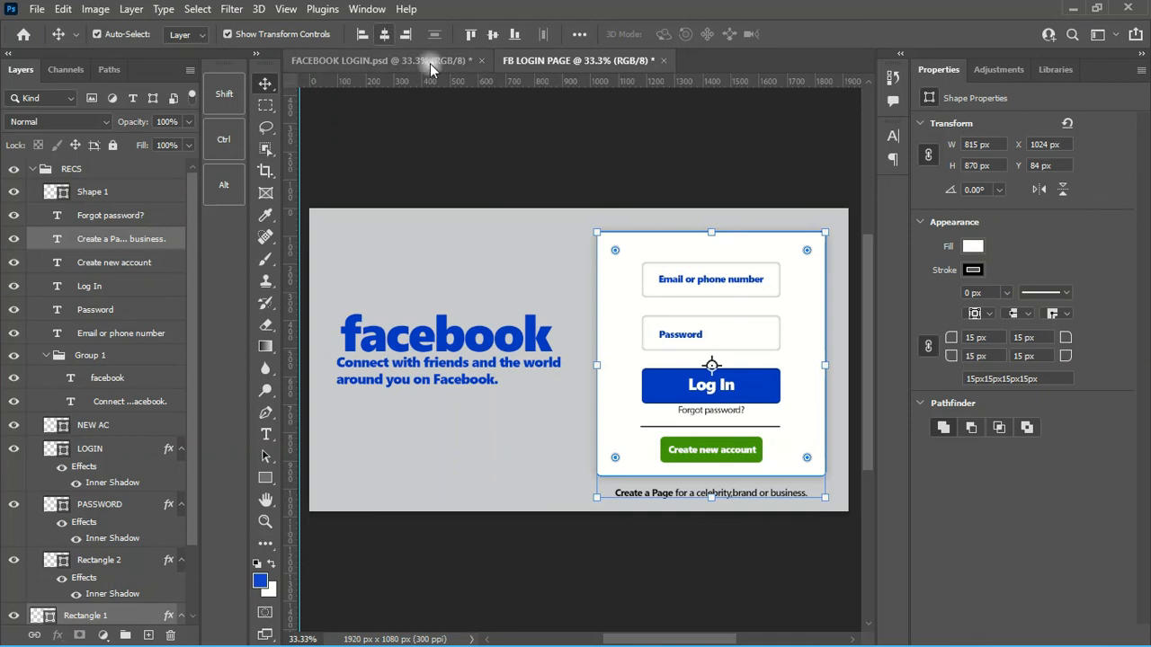
{"action": "left_click", "coordinate": [764, 173]}
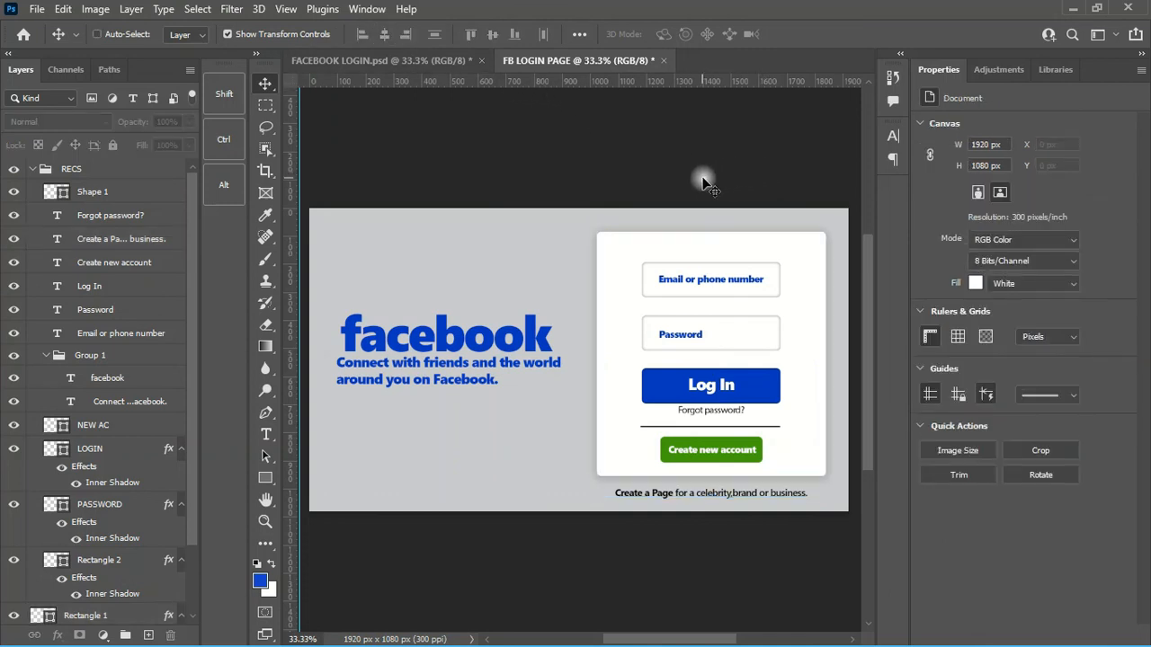
- Start saving the FB LOGIN PAGE document, then dismiss the choice of save location
{"action": "key", "text": "ctrl+s"}
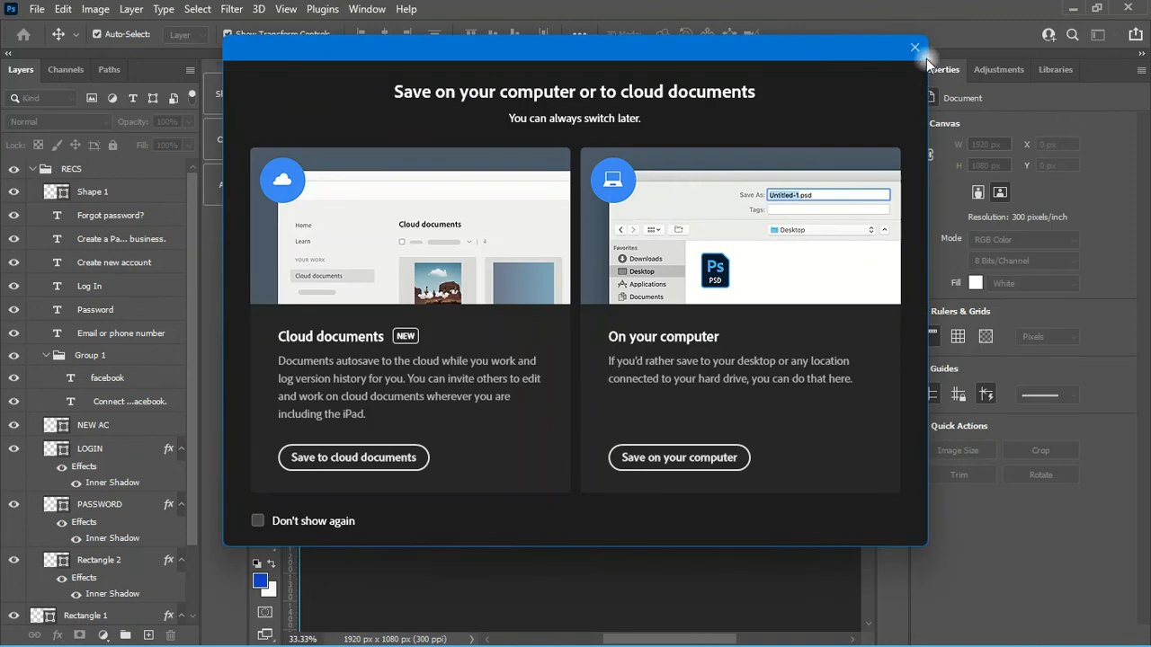
{"action": "left_click", "coordinate": [916, 51]}
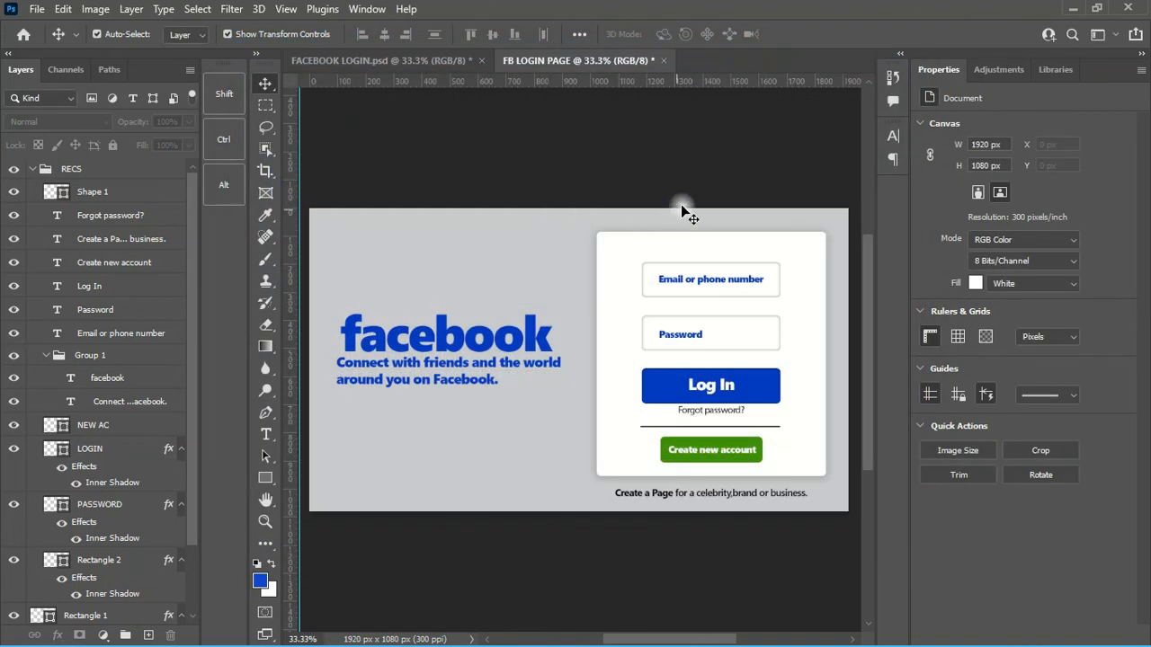
- Check the reference design in FACEBOOK LOGIN.psd, then set the "Connect with friends" tagline in FB LOGIN PAGE to black (000000) and Regular style
{"action": "left_click", "coordinate": [394, 64]}
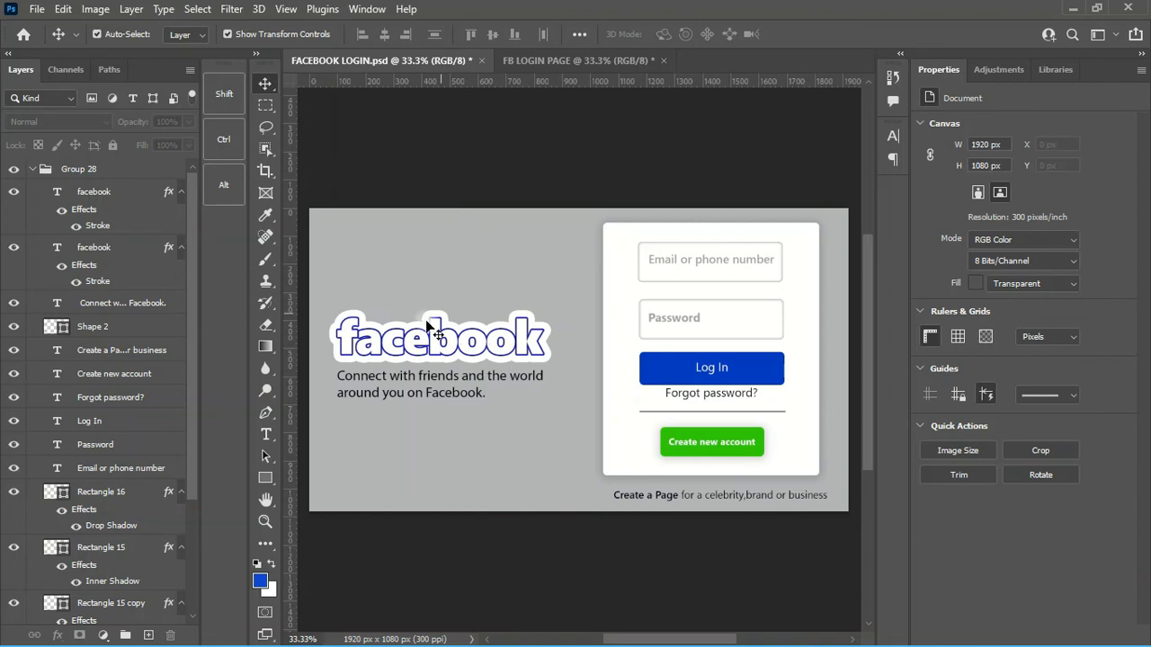
{"action": "left_click", "coordinate": [551, 61]}
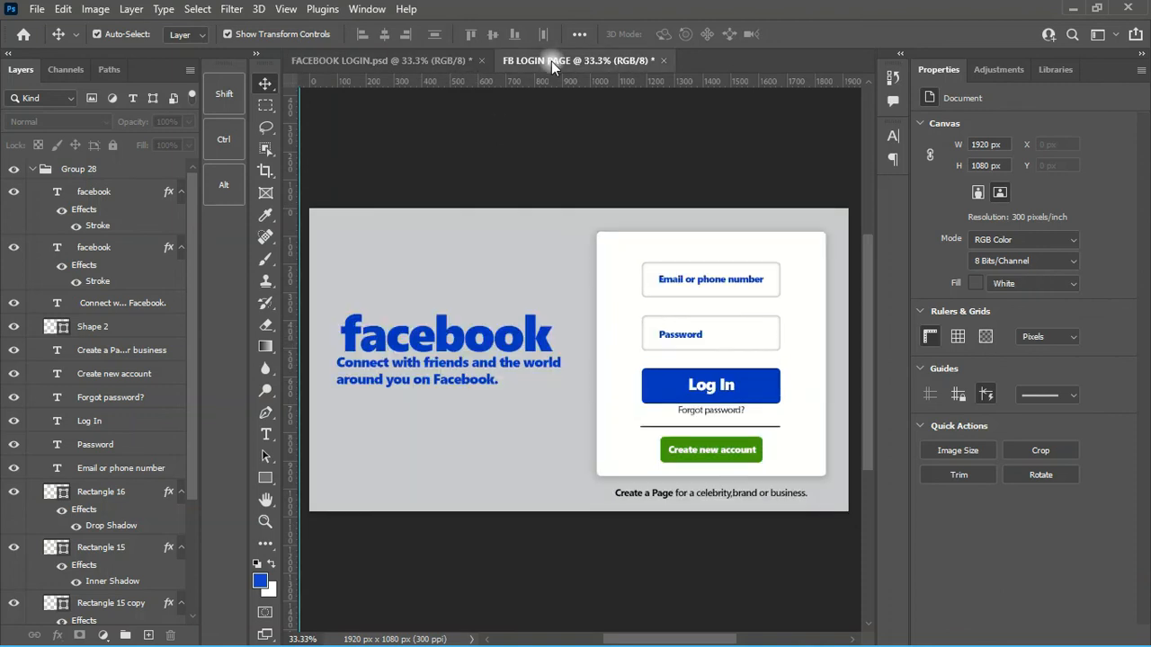
{"action": "left_click", "coordinate": [495, 368]}
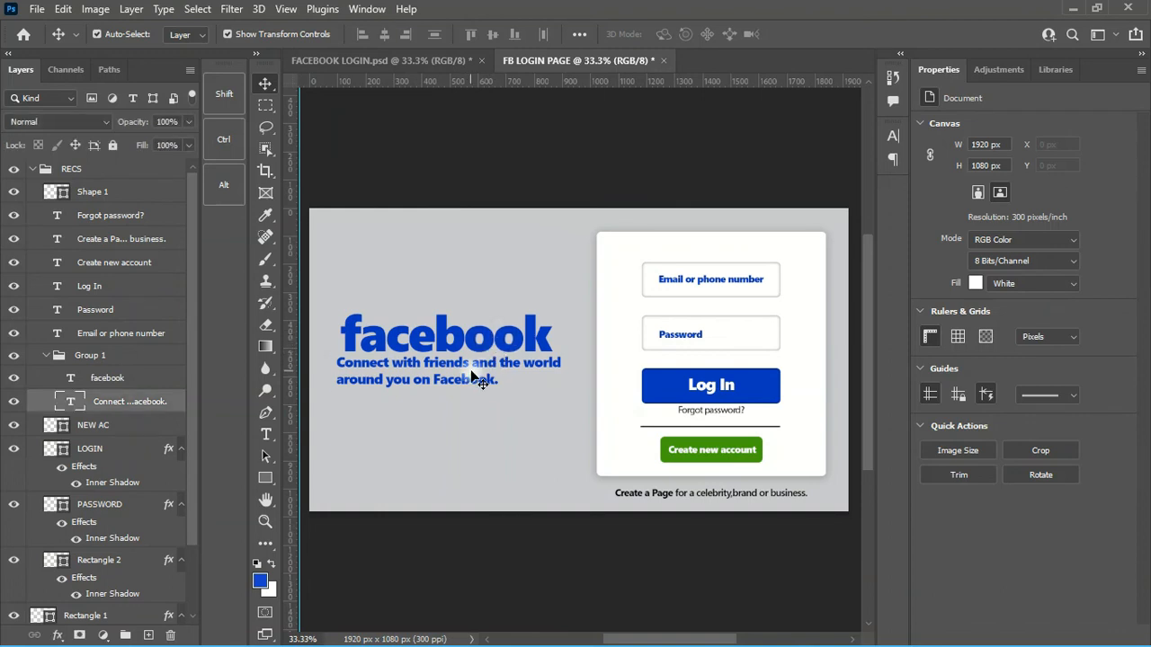
{"action": "left_click", "coordinate": [1054, 257]}
{"action": "type", "text": "000000"}
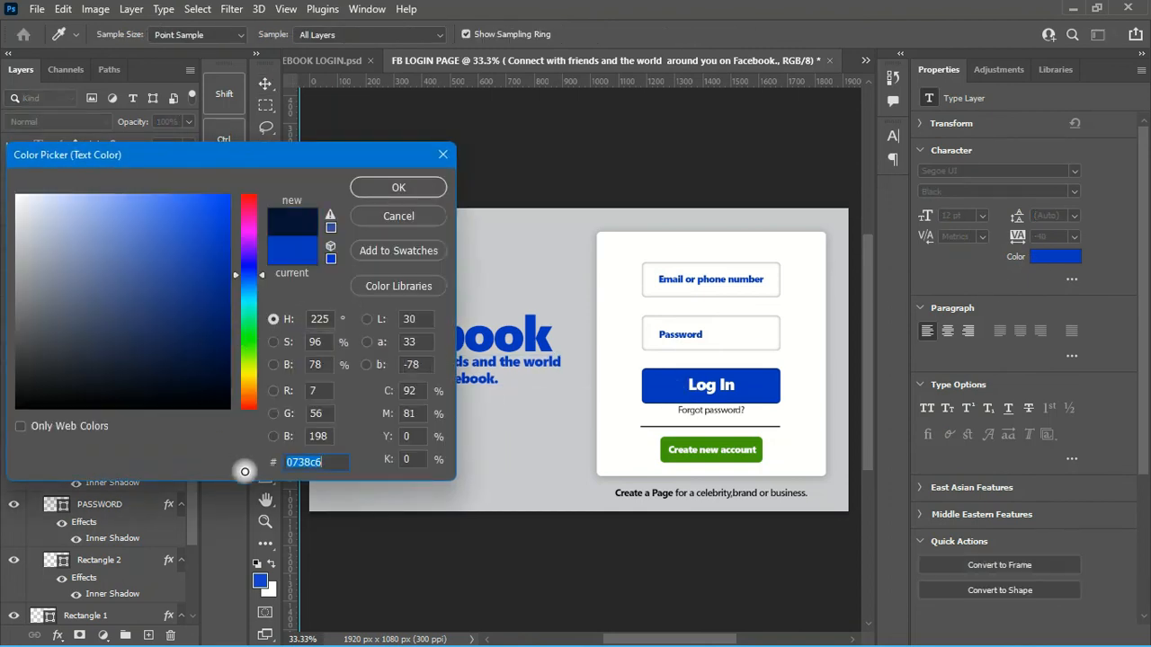
{"action": "left_click", "coordinate": [419, 187]}
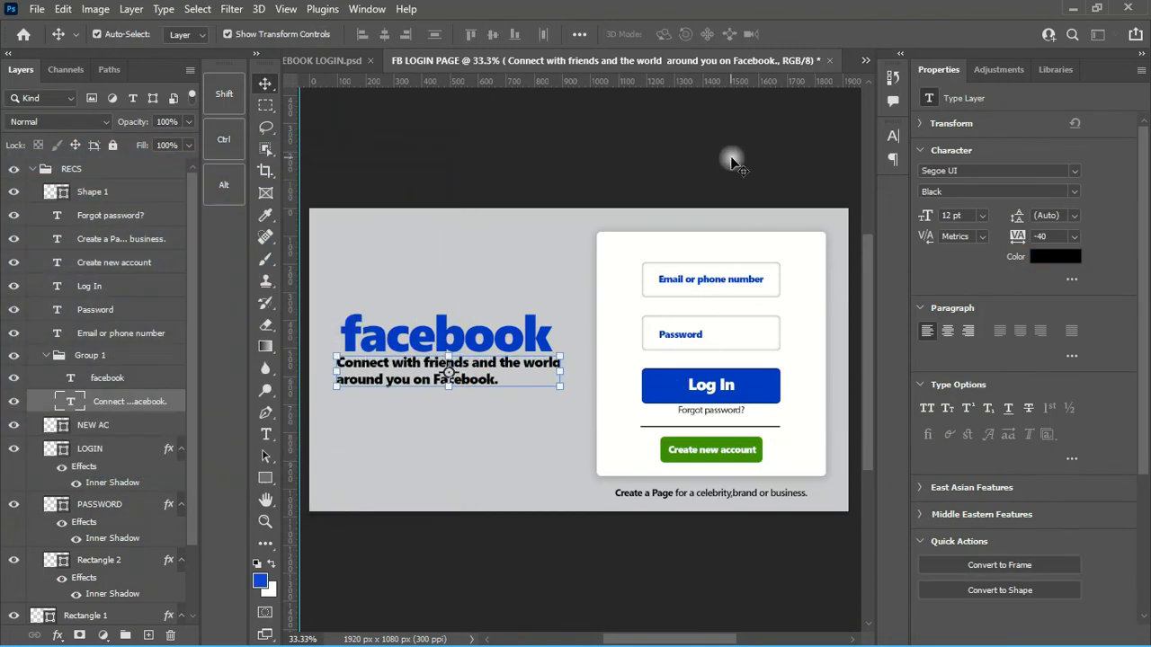
{"action": "left_click", "coordinate": [1076, 193]}
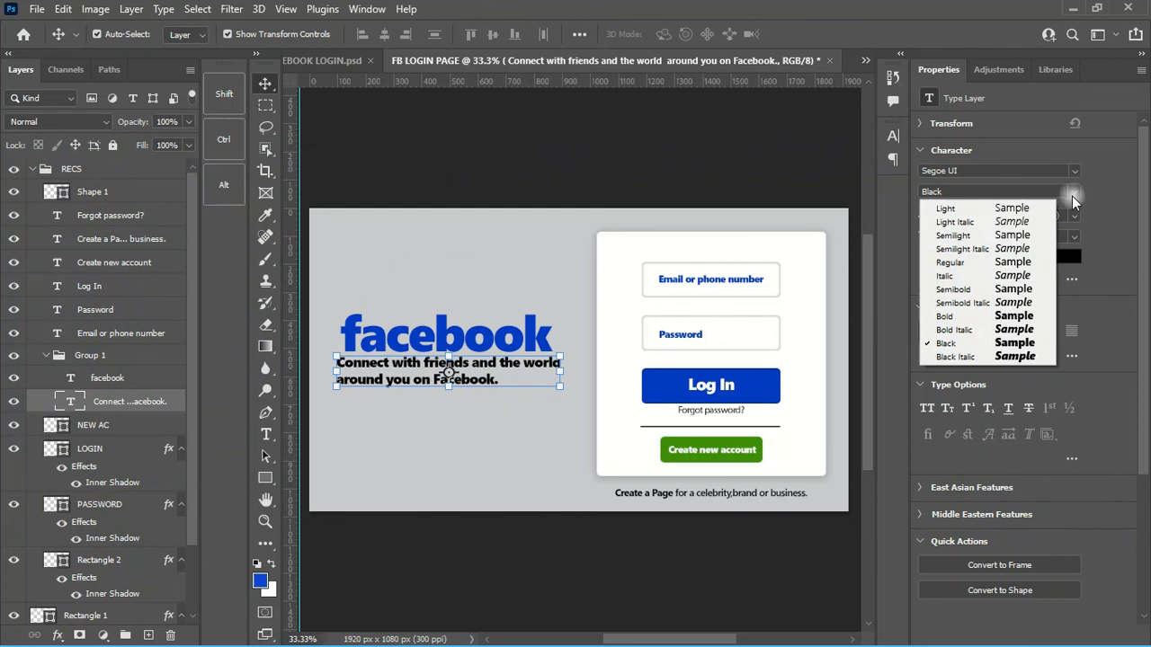
{"action": "left_click", "coordinate": [984, 263]}
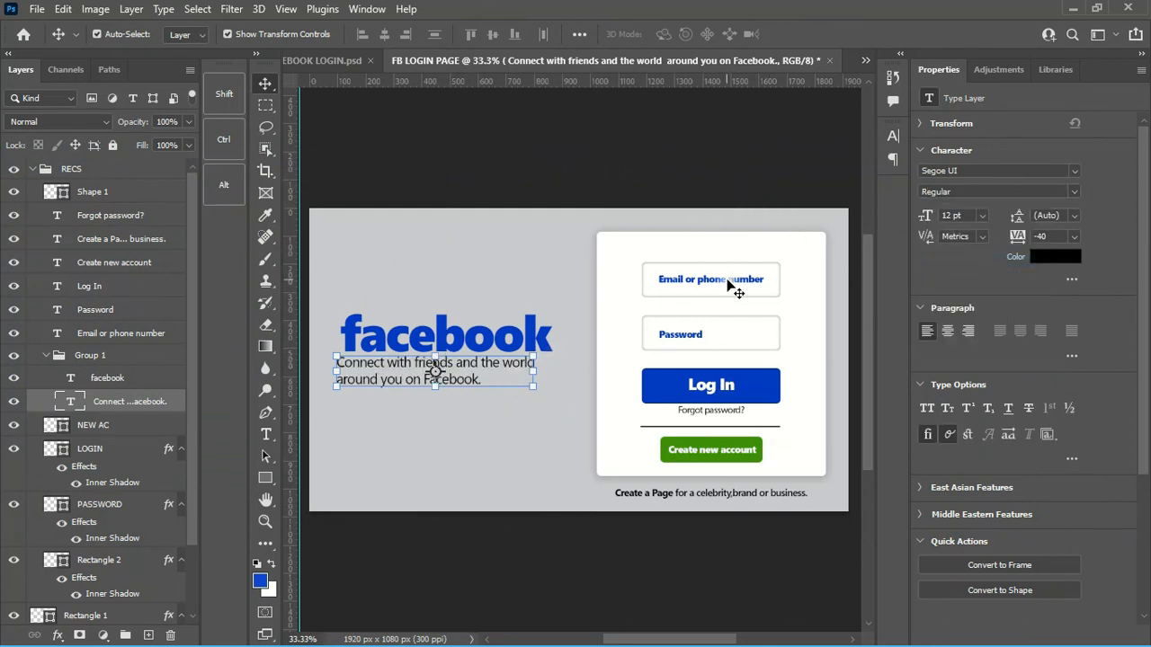
- Set the "Connect with friends" tagline to Semibold and shift it slightly right to line up beneath the facebook wordmark
{"action": "left_click", "coordinate": [1074, 192]}
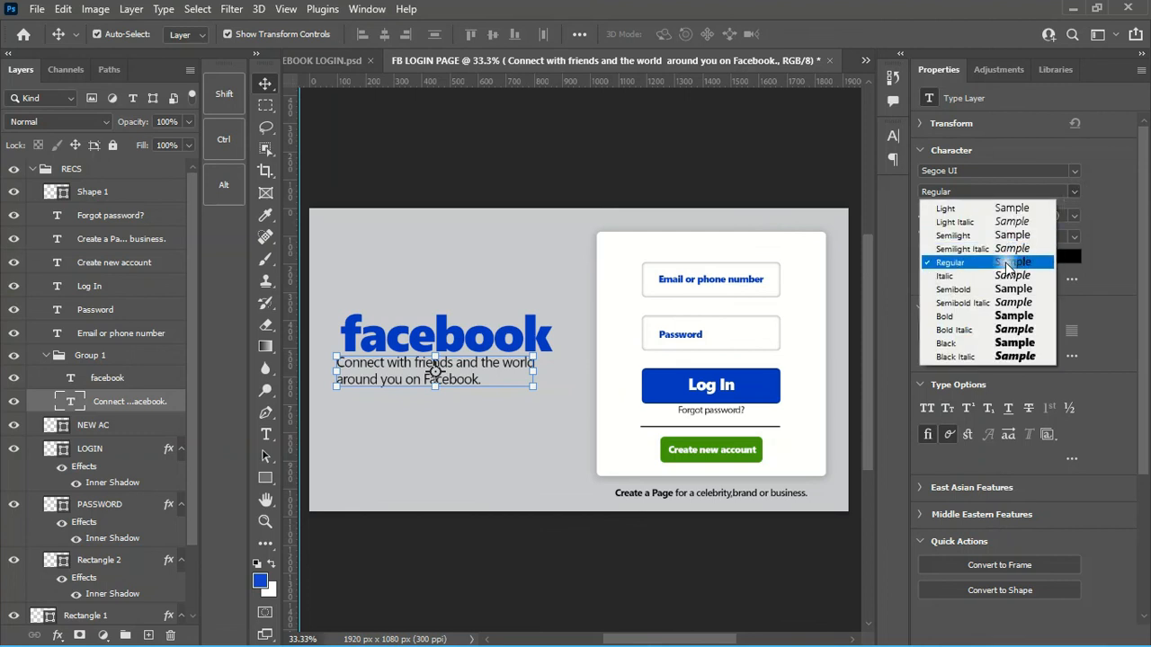
{"action": "left_click", "coordinate": [984, 289]}
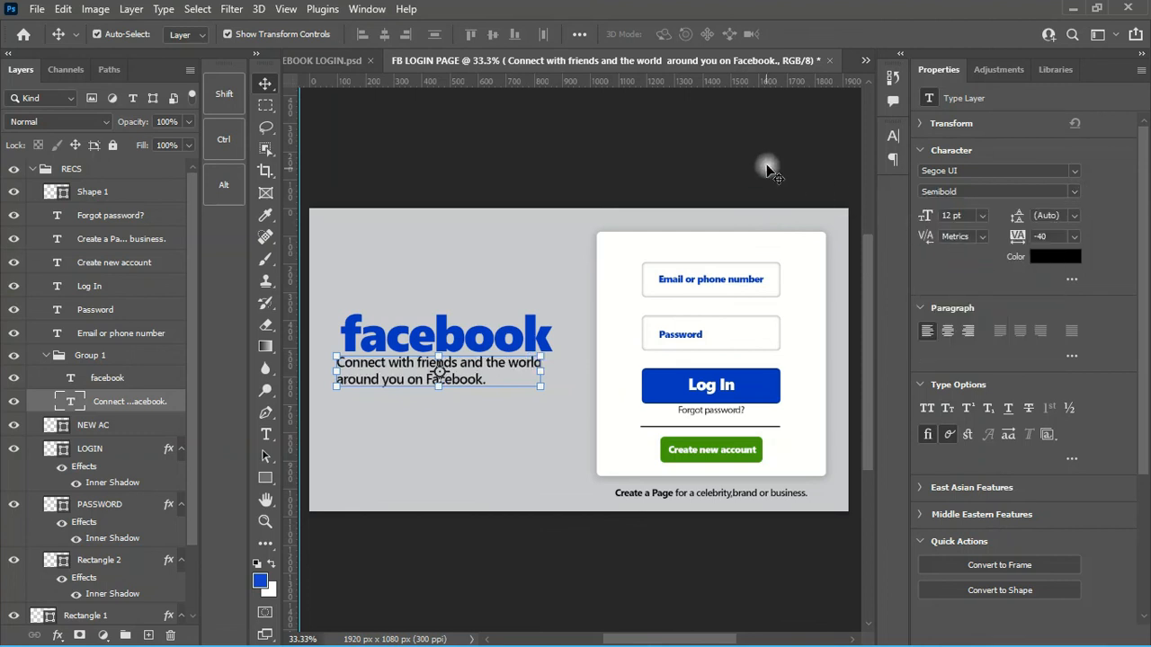
{"action": "left_click_drag", "start_coordinate": [543, 374], "coordinate": [552, 375]}
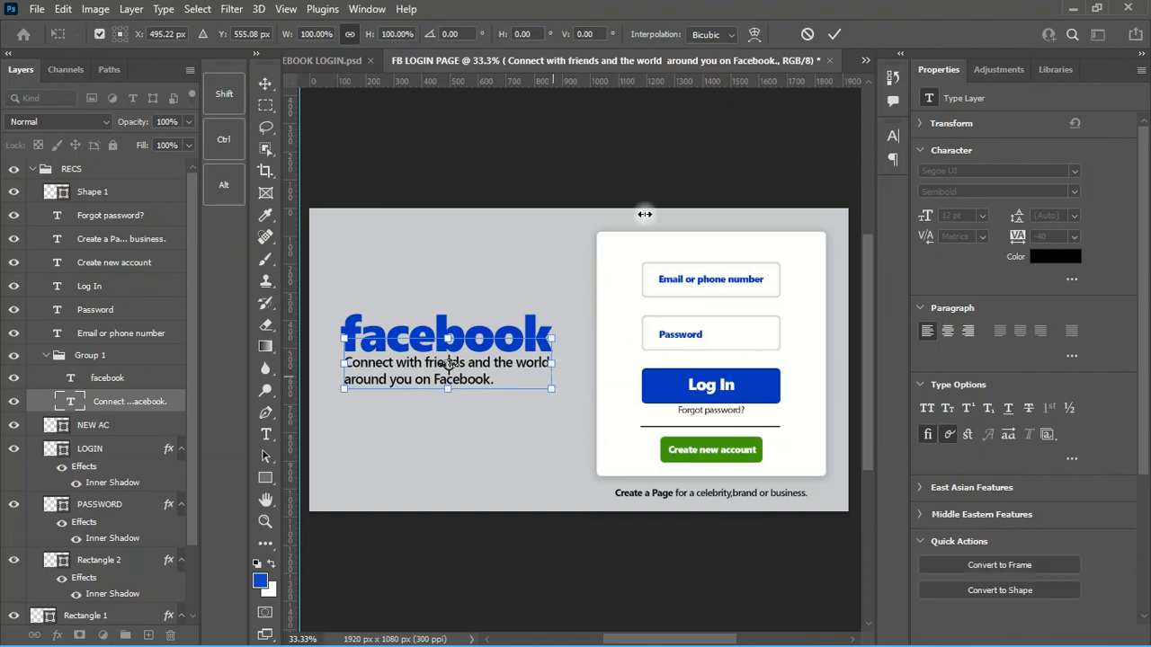
{"action": "left_click", "coordinate": [834, 35]}
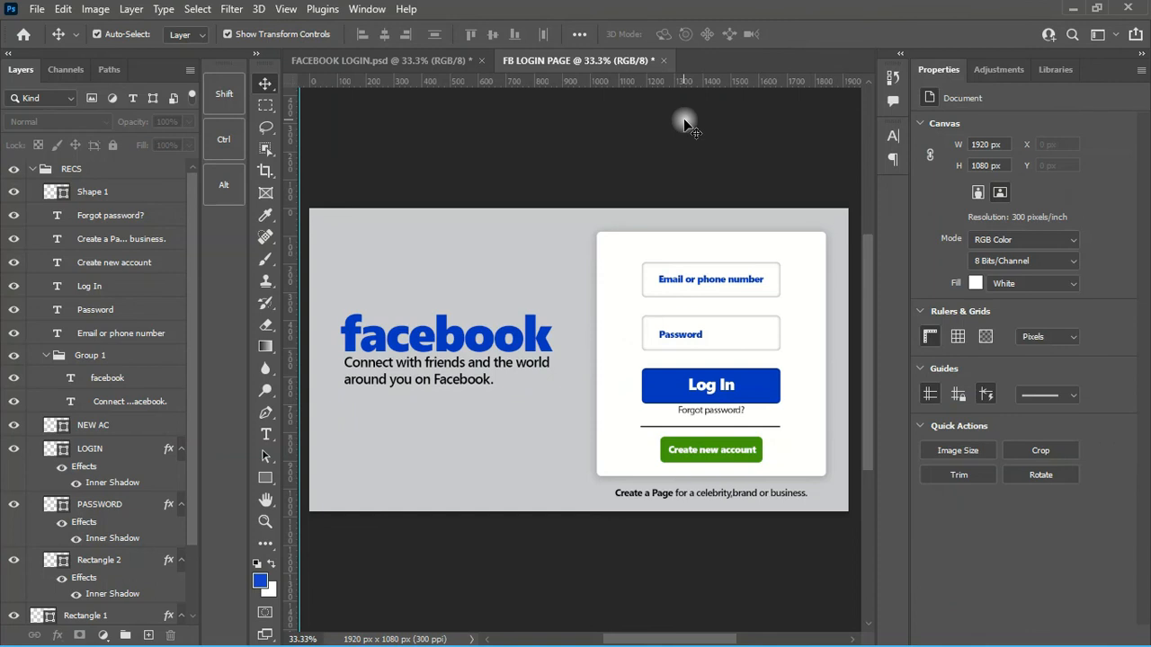
- Check the "Forgot password?" text's character settings, then compare the FB LOGIN PAGE layout with the FACEBOOK LOGIN.psd reference
{"action": "left_click", "coordinate": [724, 420]}
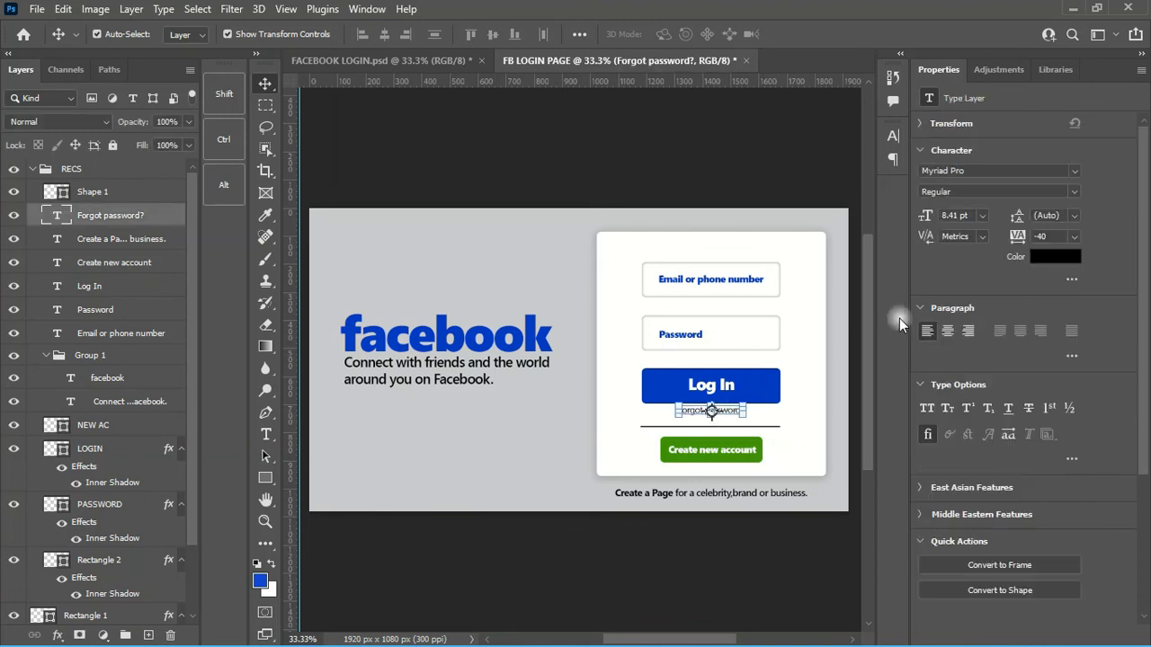
{"action": "left_click", "coordinate": [772, 188]}
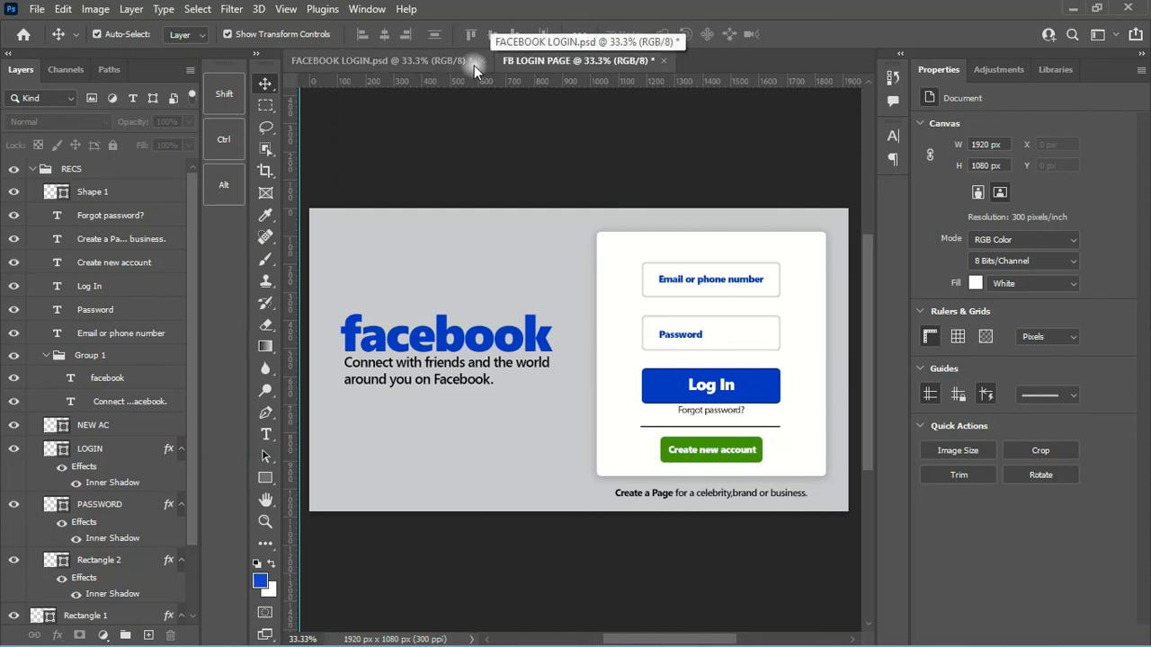
{"action": "left_click", "coordinate": [429, 59]}
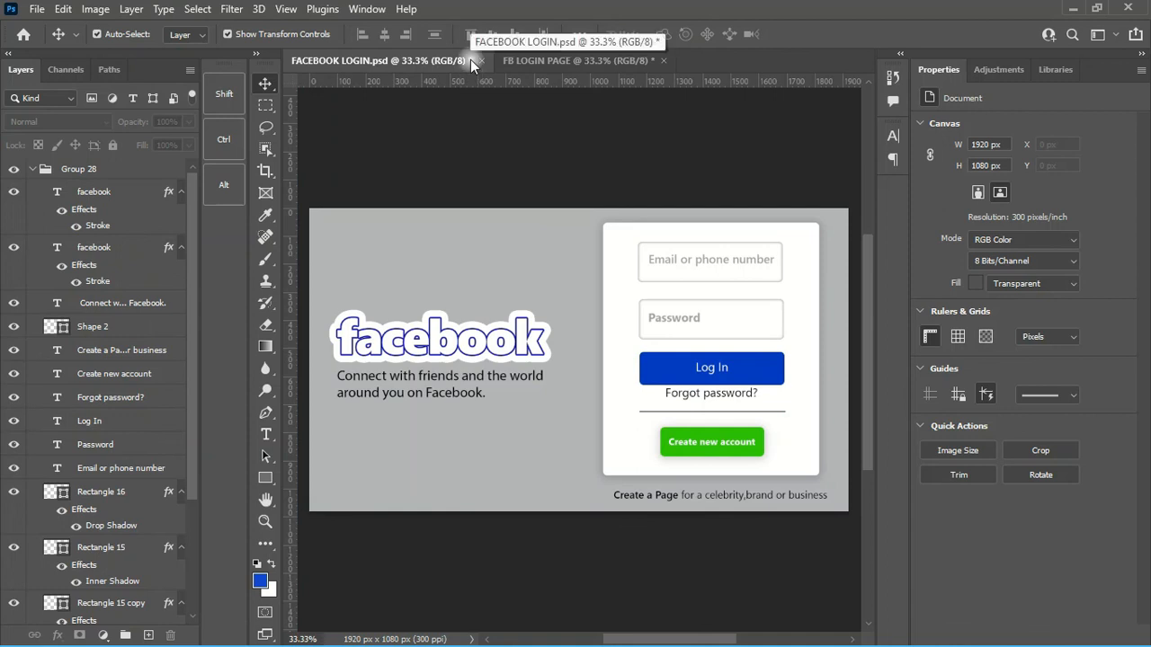
{"action": "left_click", "coordinate": [568, 63]}
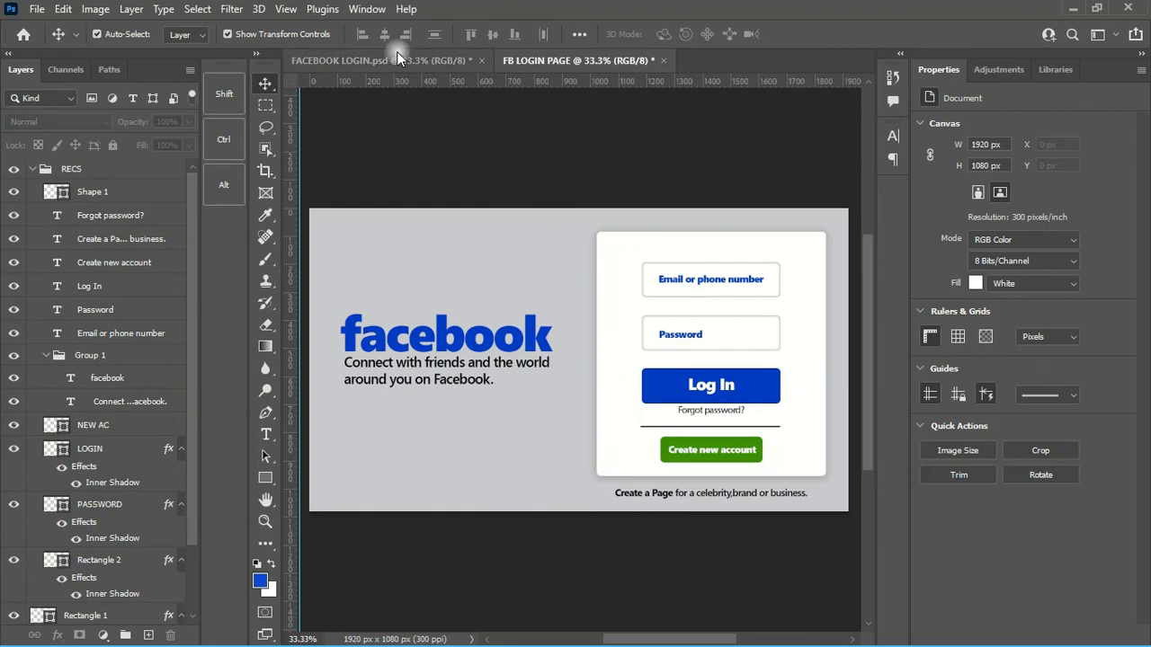
{"action": "left_click", "coordinate": [426, 63]}
{"action": "left_click", "coordinate": [538, 63]}
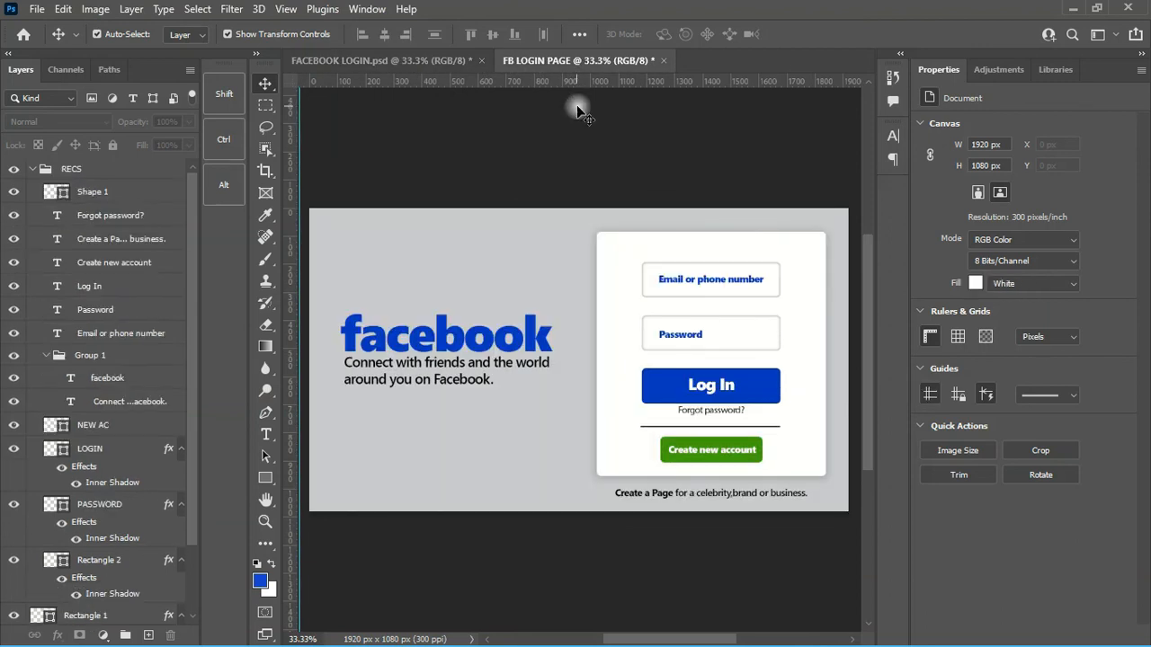